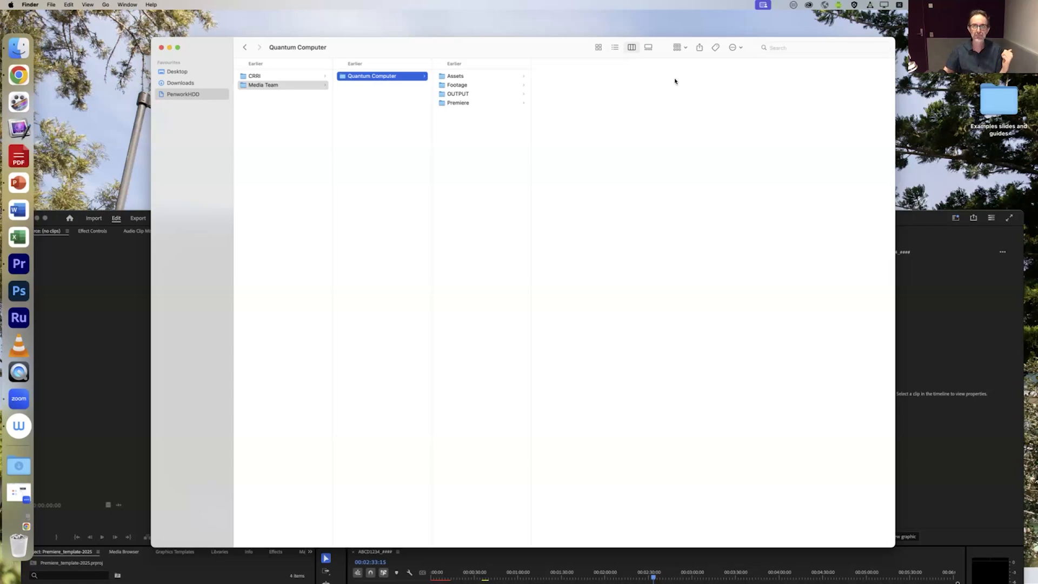
left_click(946, 5)
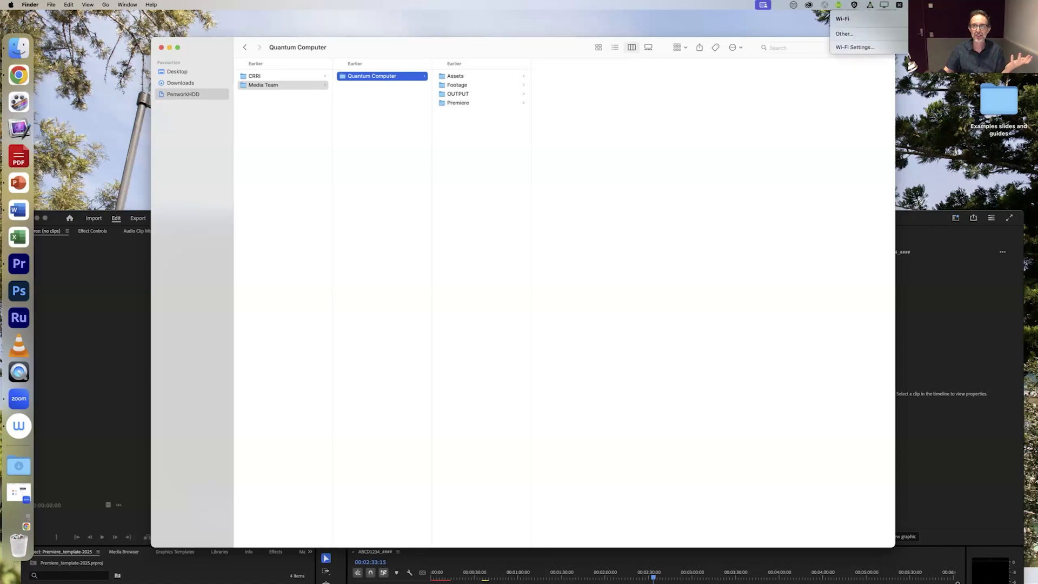
left_click(480, 133)
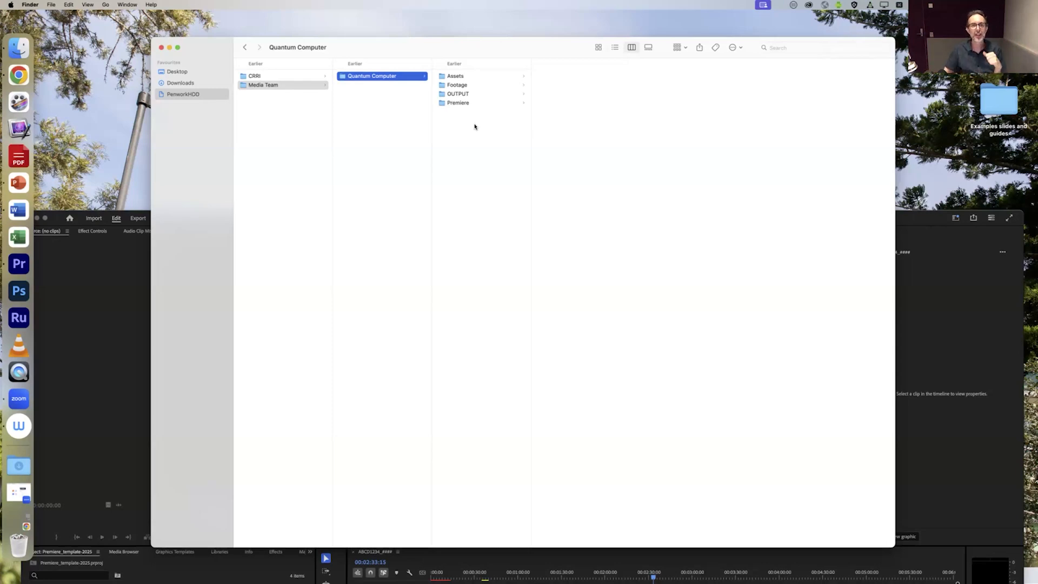
Step: Look through the Quantum Computer project's Assets folder, the A Cam and B Cam folders inside Footage, and the OUTPUT folder
left_click(469, 76)
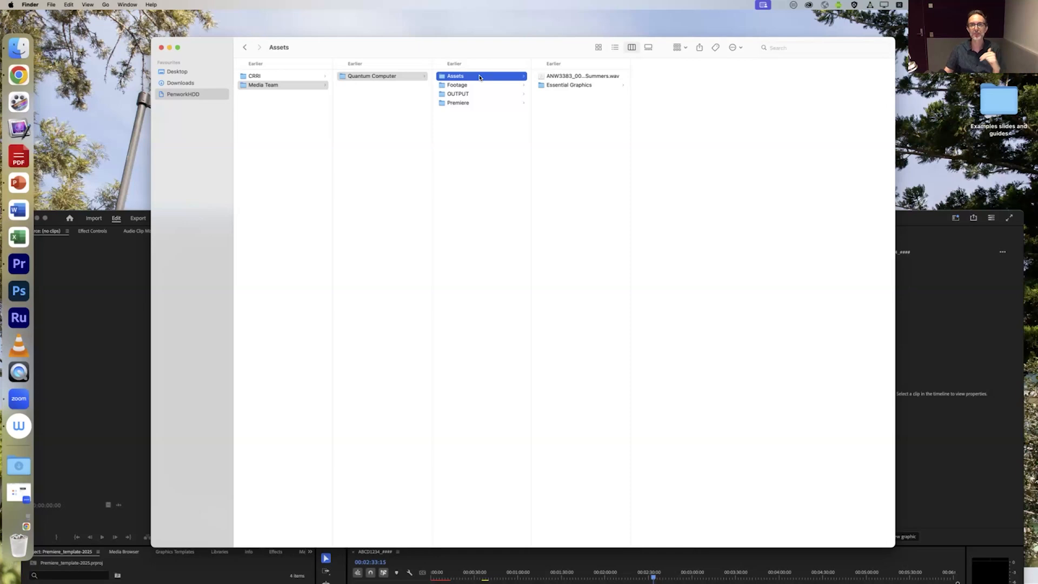
left_click(471, 84)
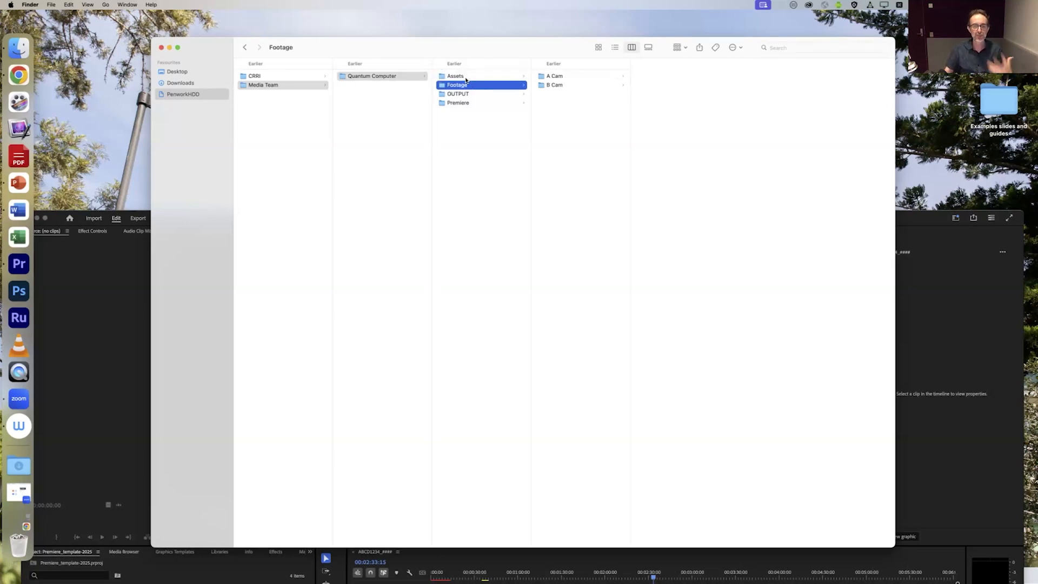
left_click(565, 76)
left_click(569, 87)
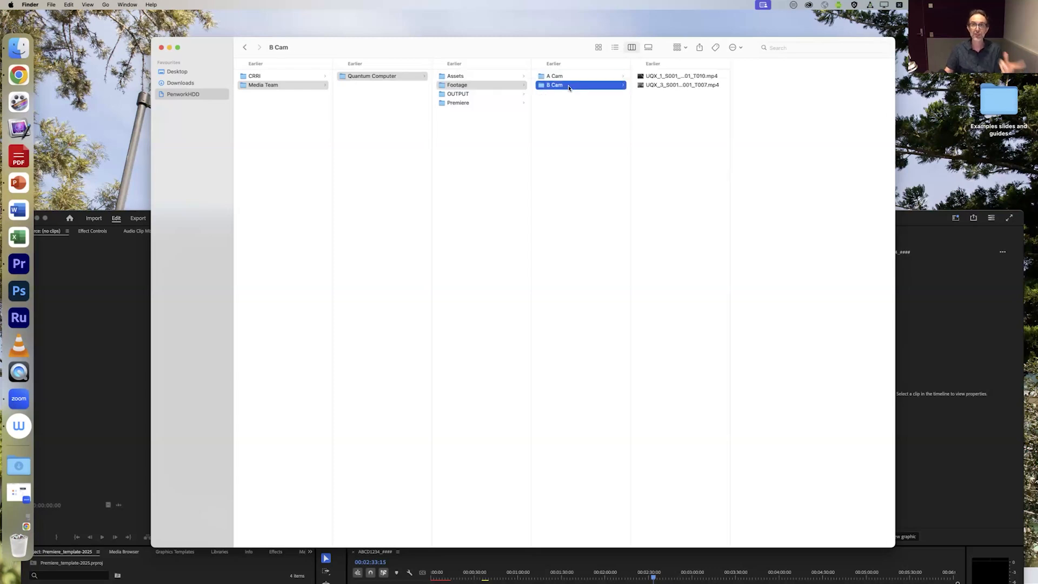
left_click(571, 77)
left_click(569, 85)
left_click(570, 76)
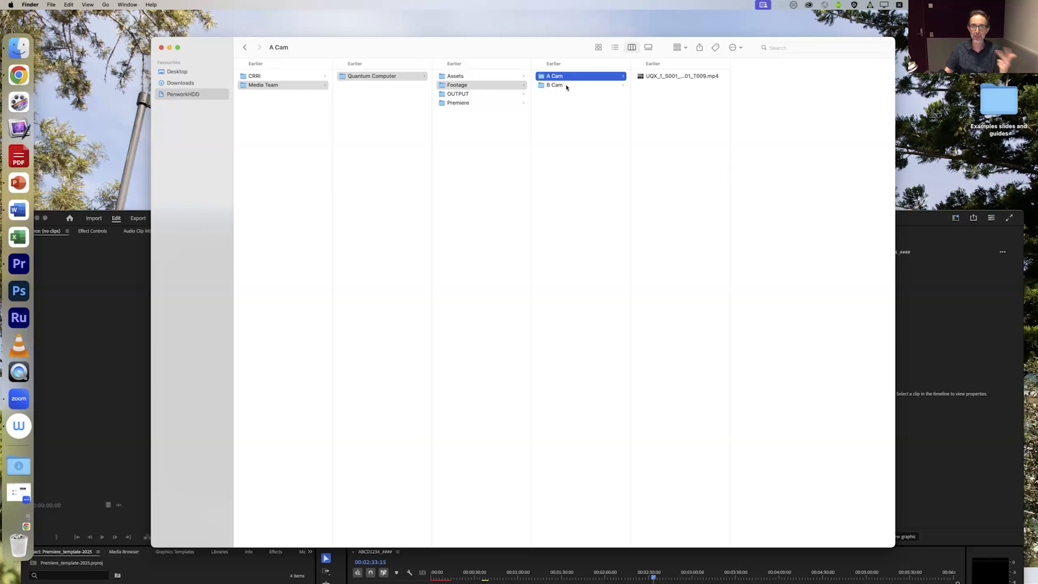
left_click(564, 85)
left_click(473, 93)
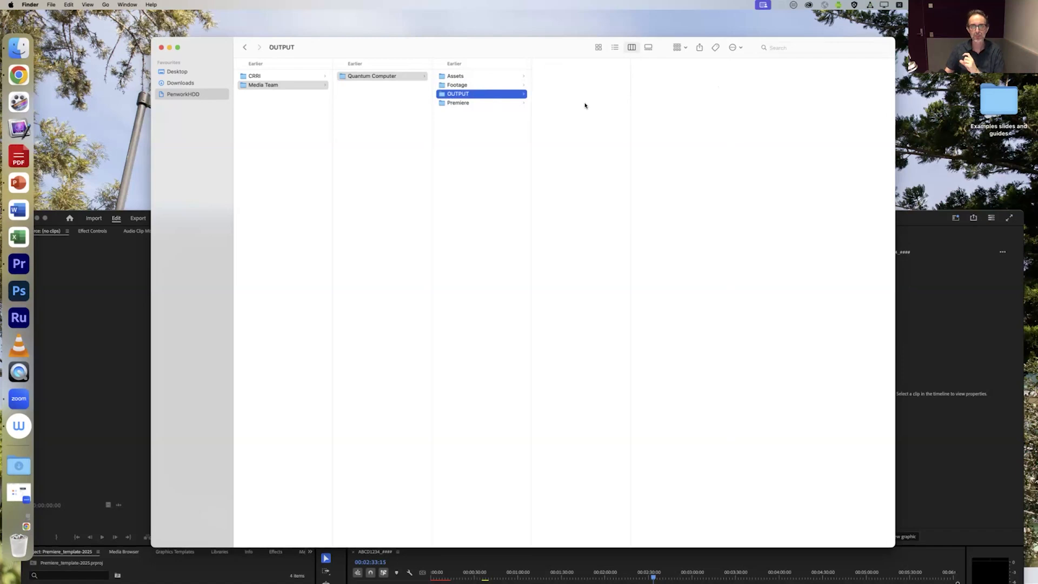
Step: Move Premiere_template-2024.prproj from the project's Premiere folder to the Trash
left_click(476, 103)
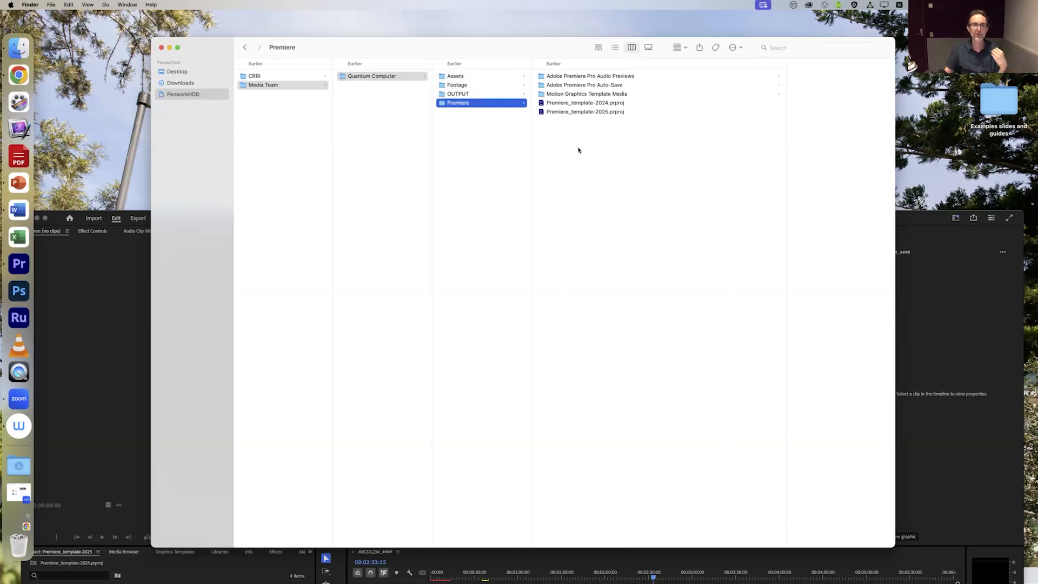
left_click_drag(598, 104, 18, 546)
left_click(560, 218)
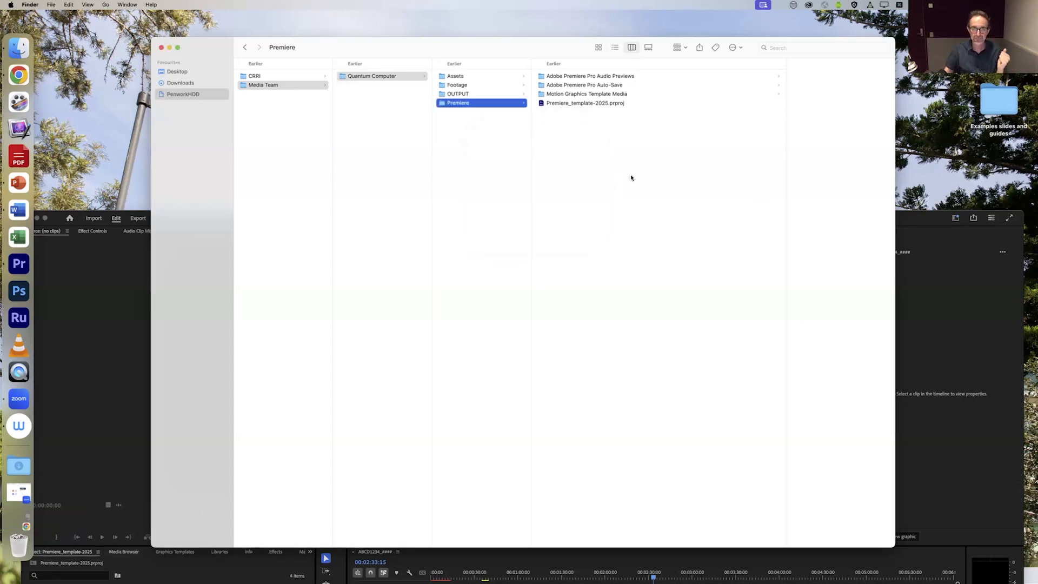
Step: Examine Premiere_template-2025.prproj and the audio previews, auto-save and motion graphics template media folders beside it
left_click(605, 104)
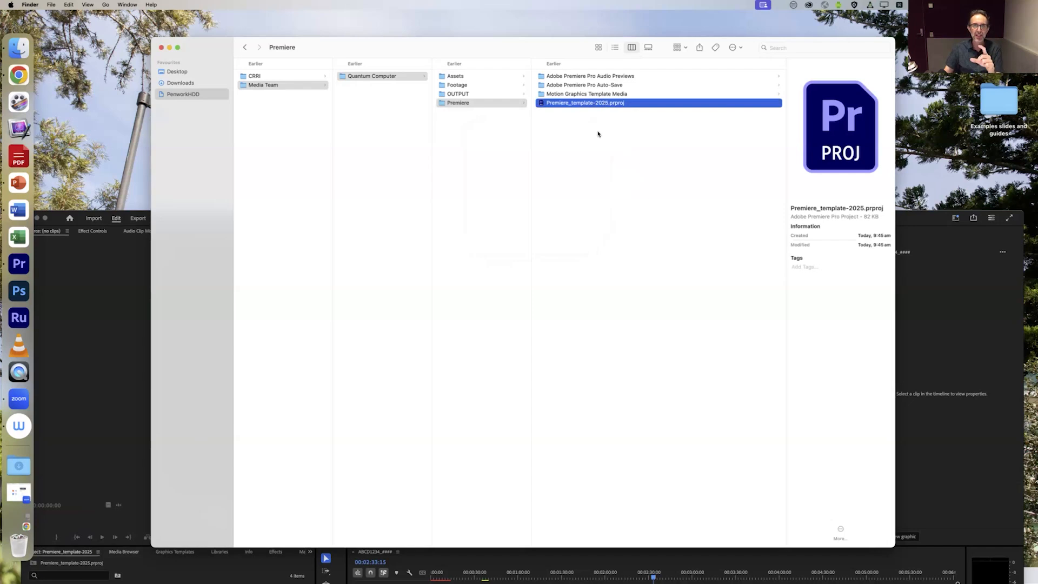
left_click(598, 133)
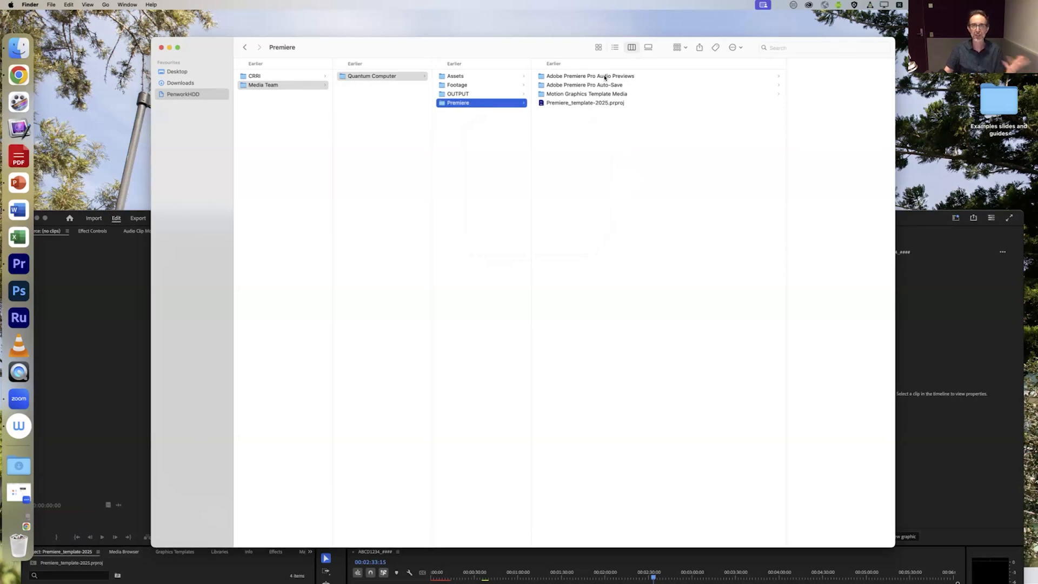
left_click(604, 77)
left_click(476, 85)
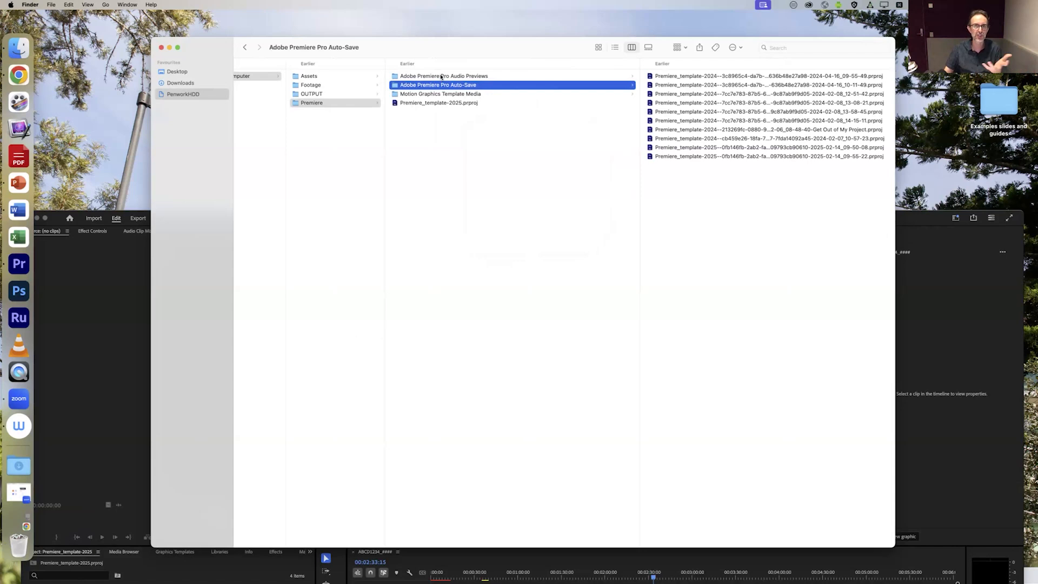
left_click(441, 95)
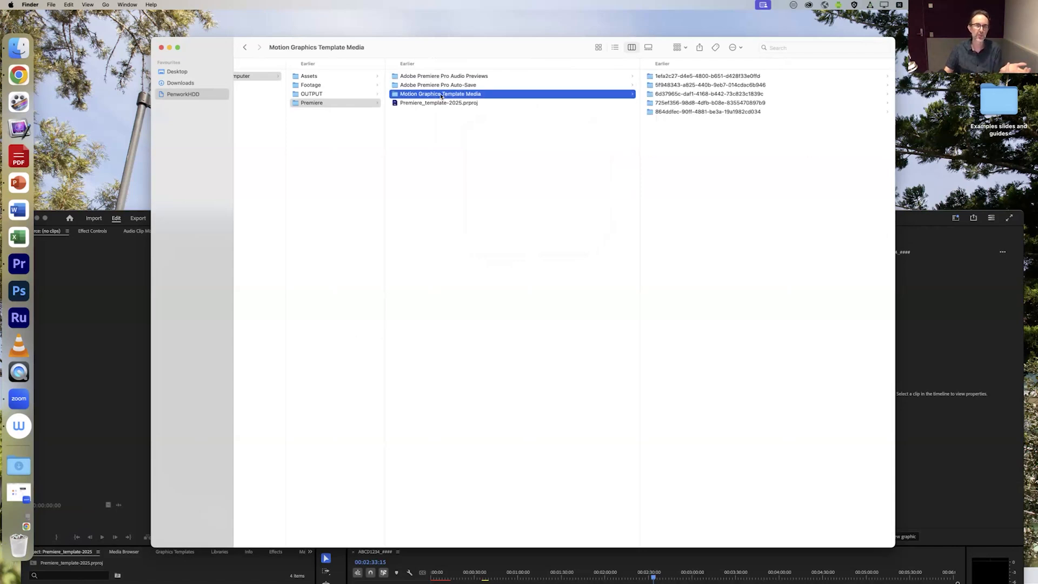
left_click(420, 165)
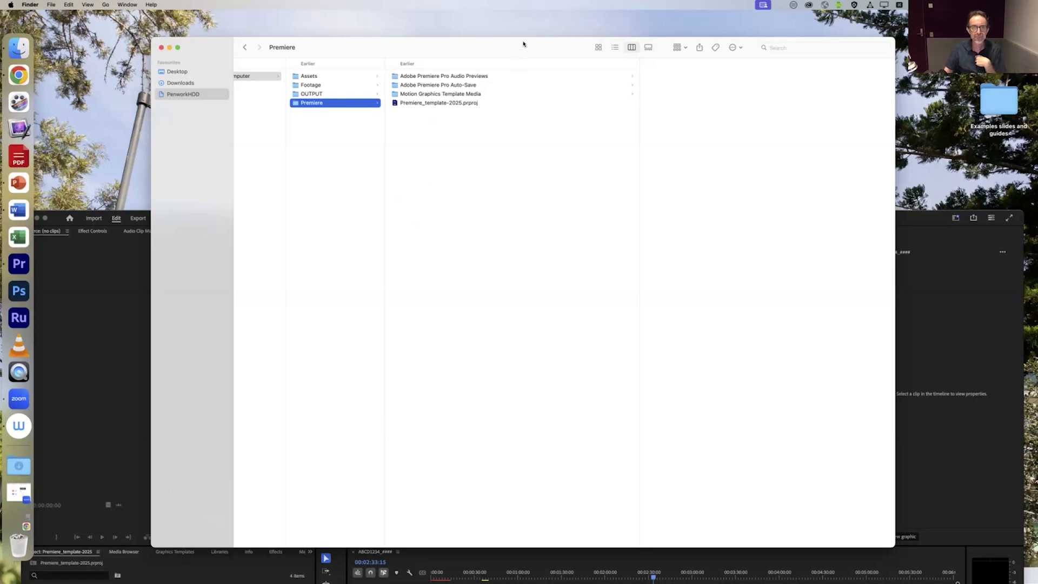
Step: Open the Premiere_template-2025.prproj project in Premiere Pro
left_click_drag(524, 43, 528, 29)
left_click(437, 88)
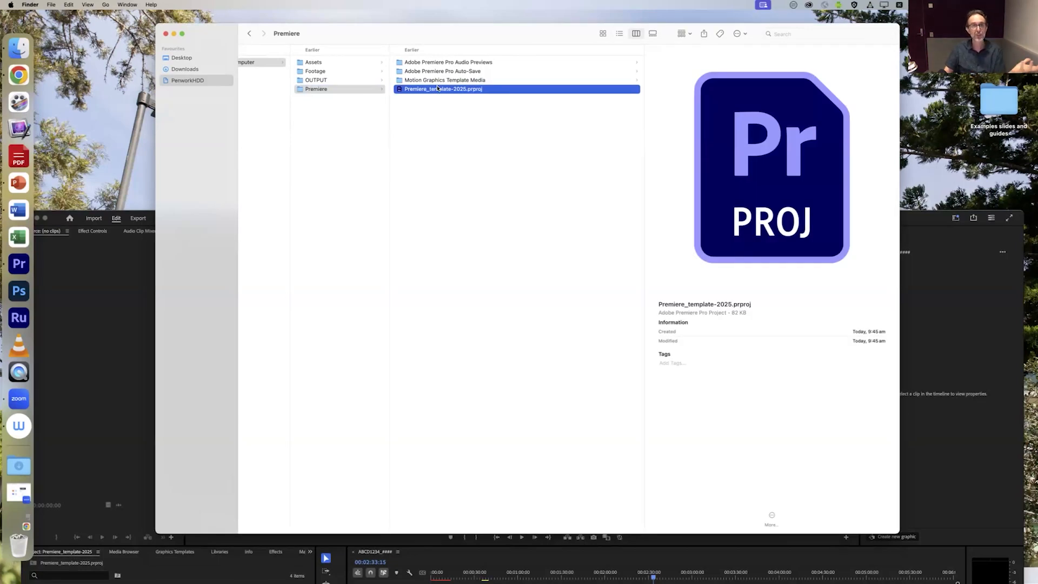
double_click(437, 88)
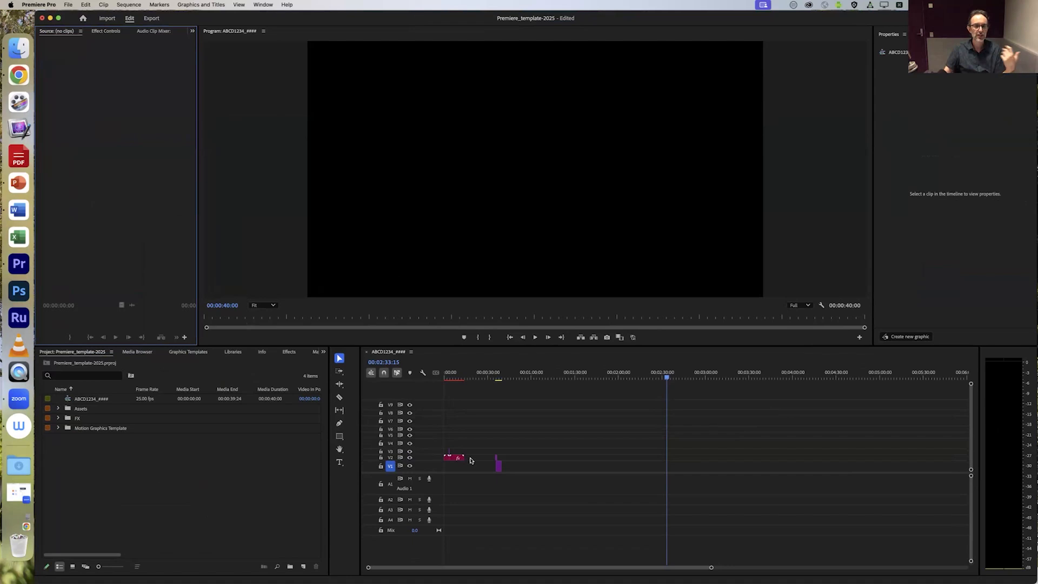
Step: Move the playhead to the Video Title opening at 00:00:01:10 and widen the timeline area by narrowing the project area
left_click_drag(508, 377, 447, 379)
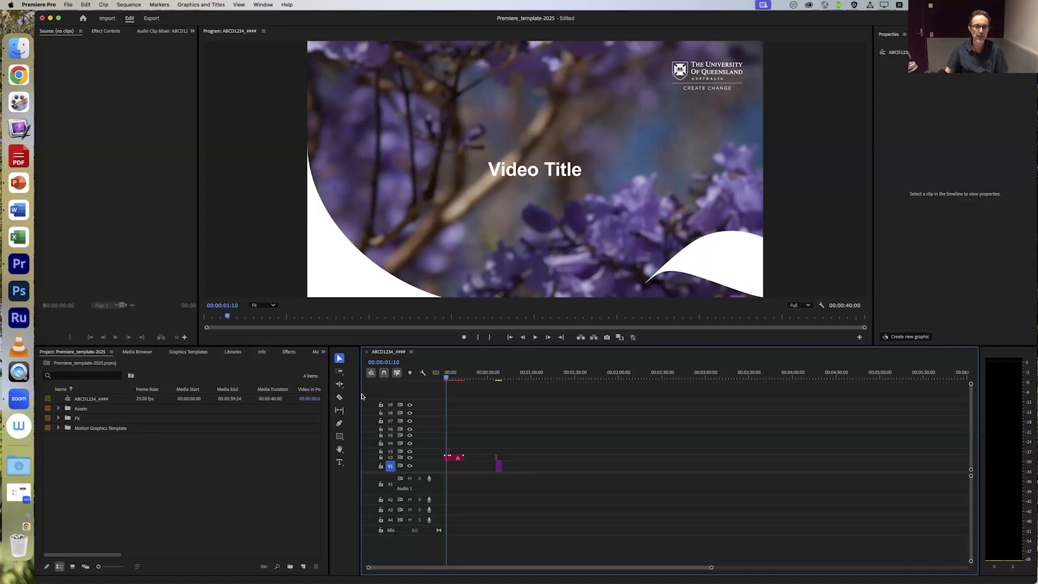
left_click_drag(359, 395, 238, 400)
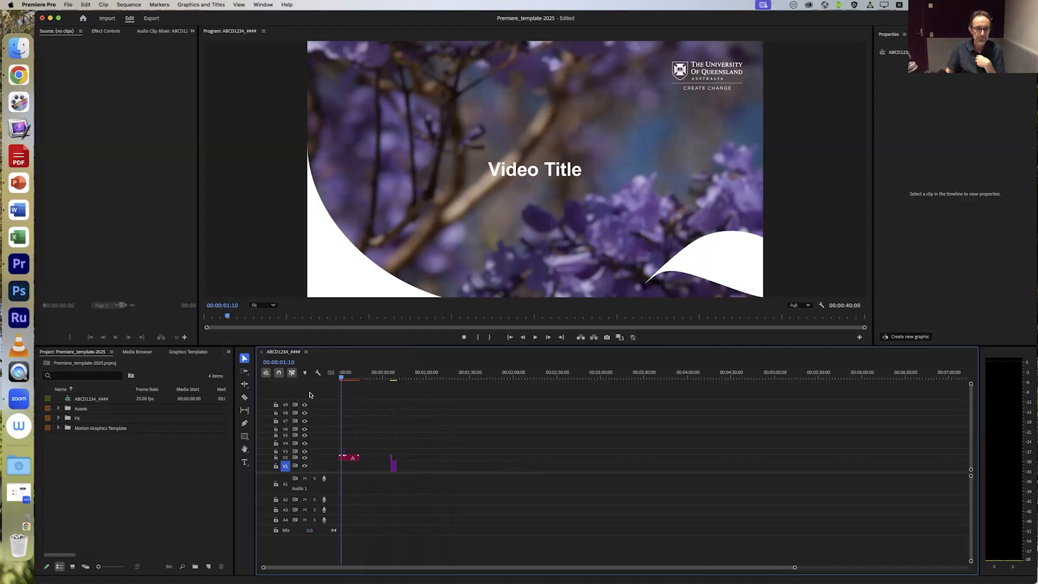
Step: Preview the template sequence's opening title, the presenter's name lower third and the closing University of Queensland logo
mouse_move(342, 378)
left_mouse_down()
mouse_move(350, 383)
mouse_move(331, 383)
left_mouse_up()
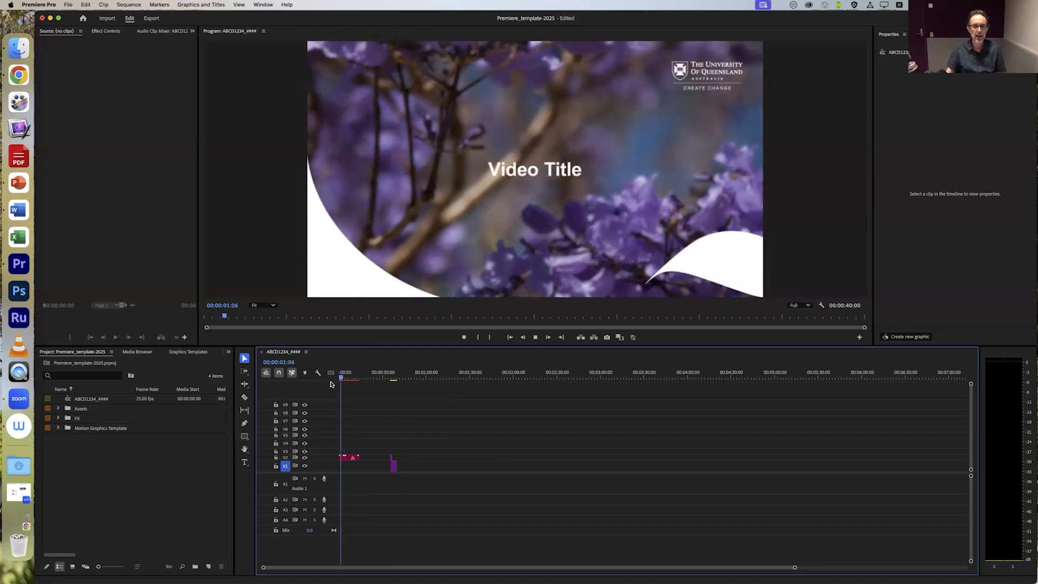
key("space")
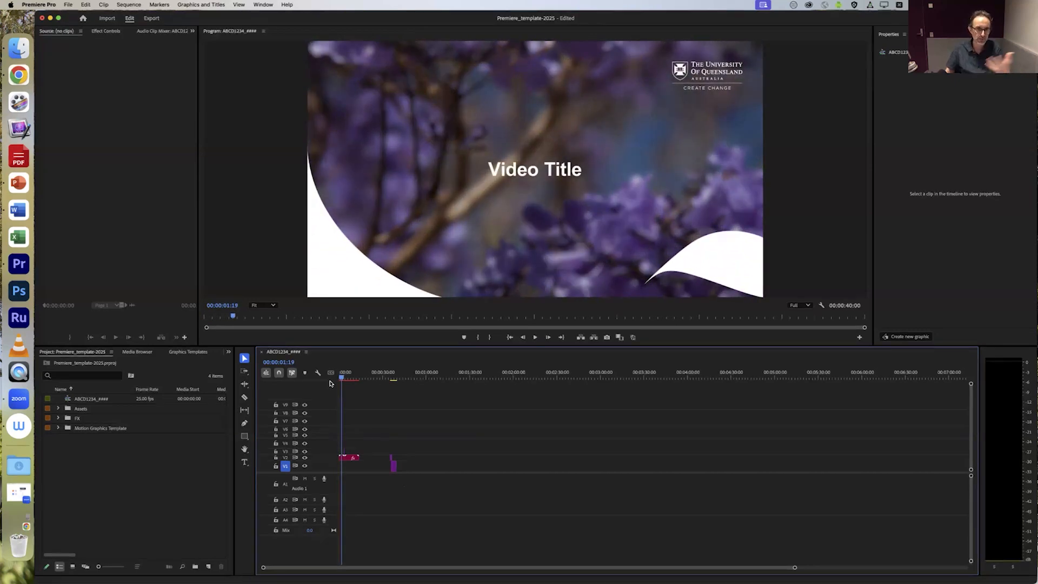
left_click(349, 378)
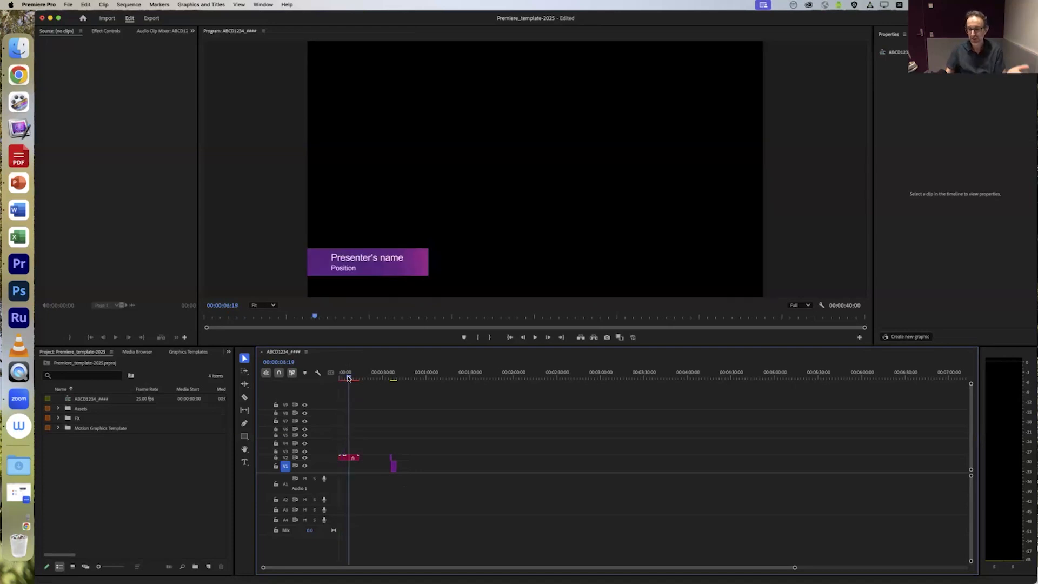
left_click(392, 379)
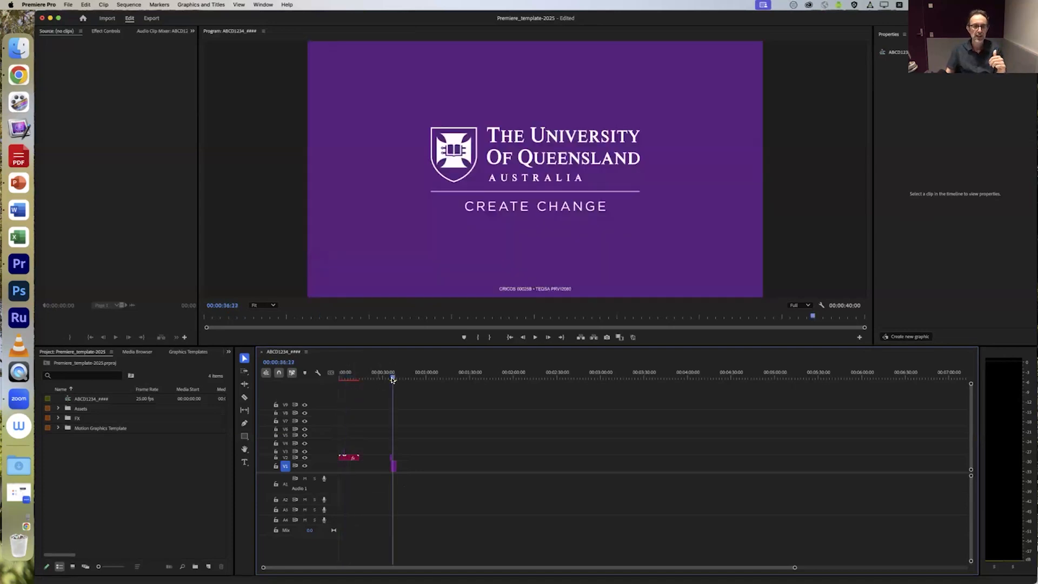
left_click_drag(392, 379, 394, 379)
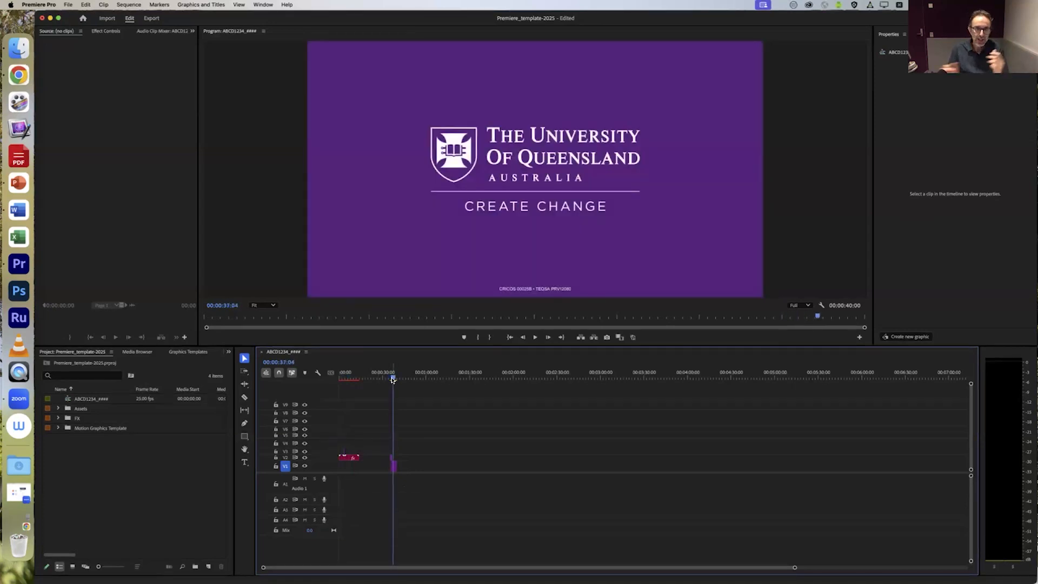
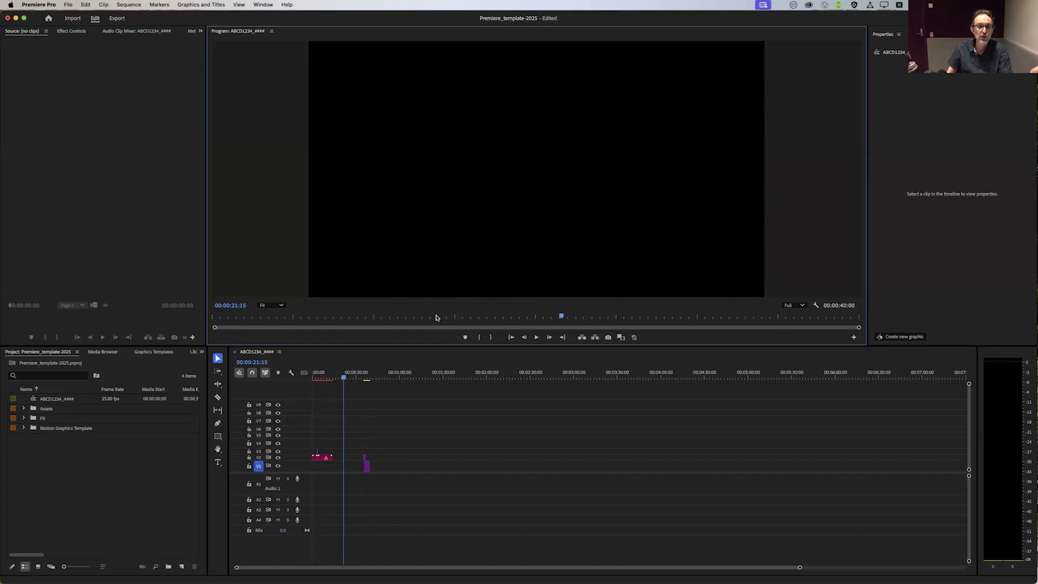
Step: Play and scrub through the template sequence from the opening title, across the presenter's name lower third, to 00:00:21:22
left_click(537, 337)
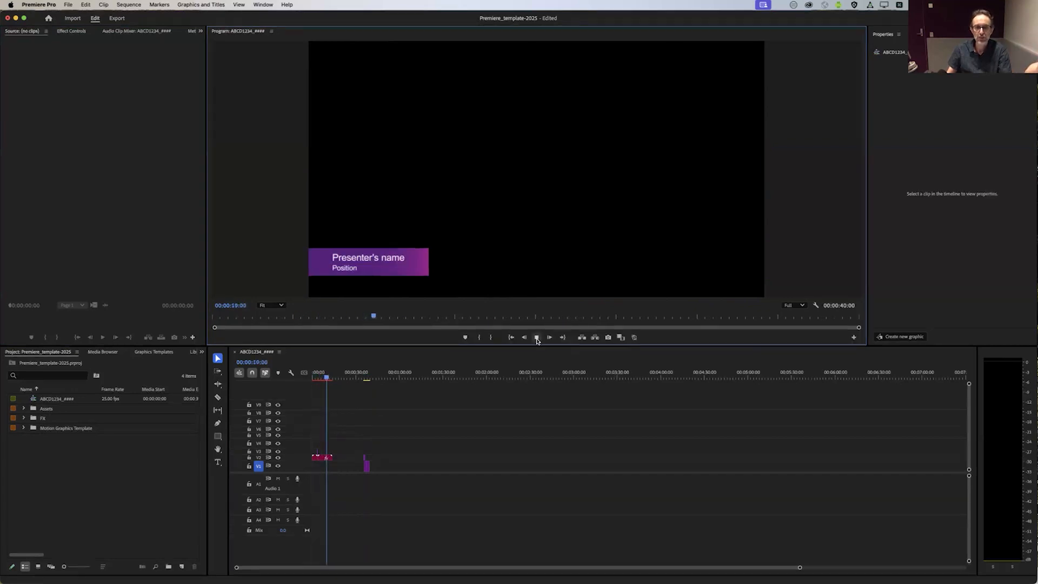
left_click(536, 339)
left_click_drag(382, 317, 205, 329)
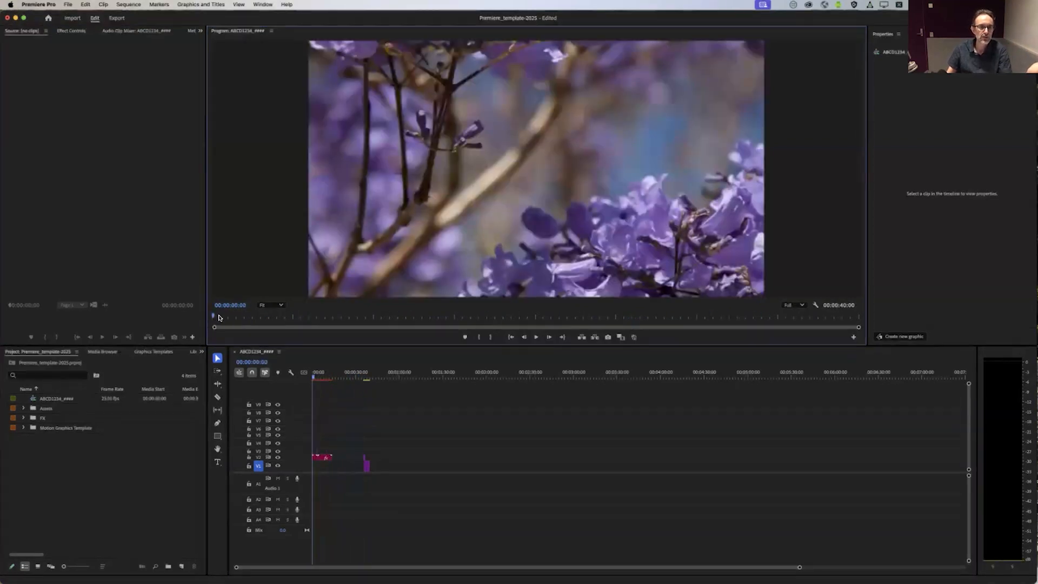
left_click(358, 317)
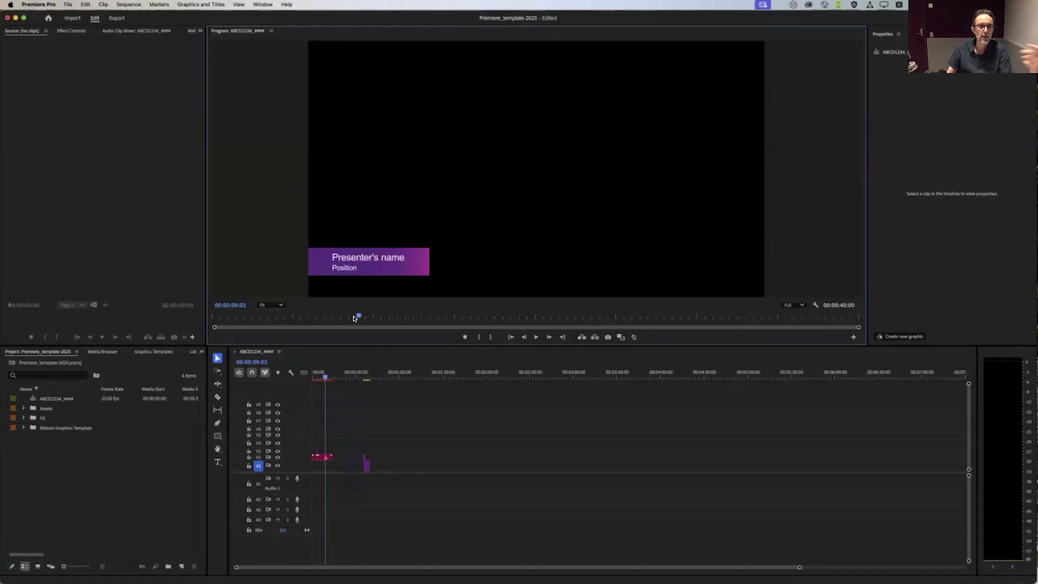
left_click_drag(354, 318, 565, 325)
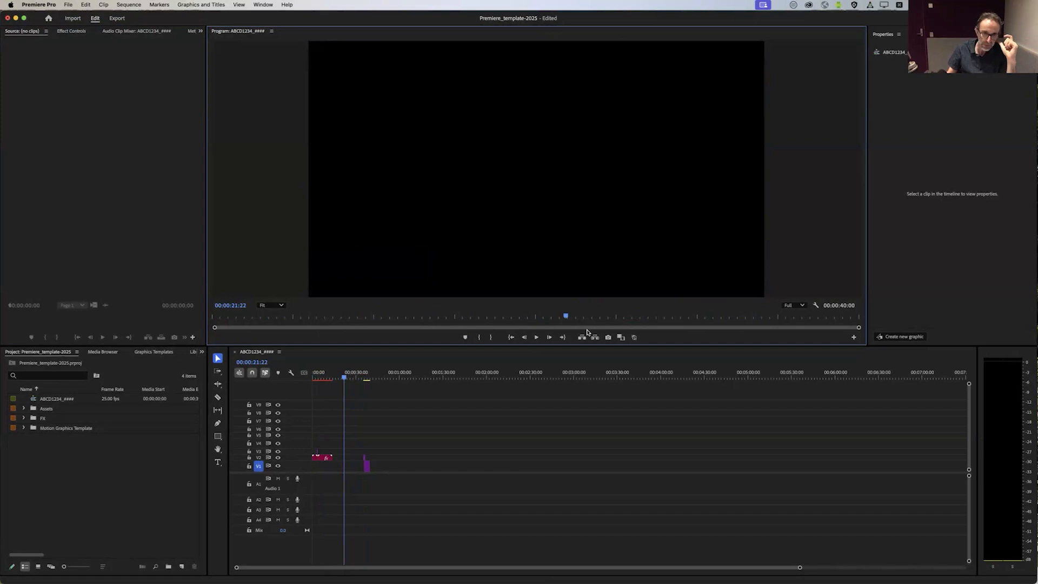
Step: Select the UQ_Super lower-third clip in the timeline and examine its font, position, text and colour scheme options
left_click(324, 457)
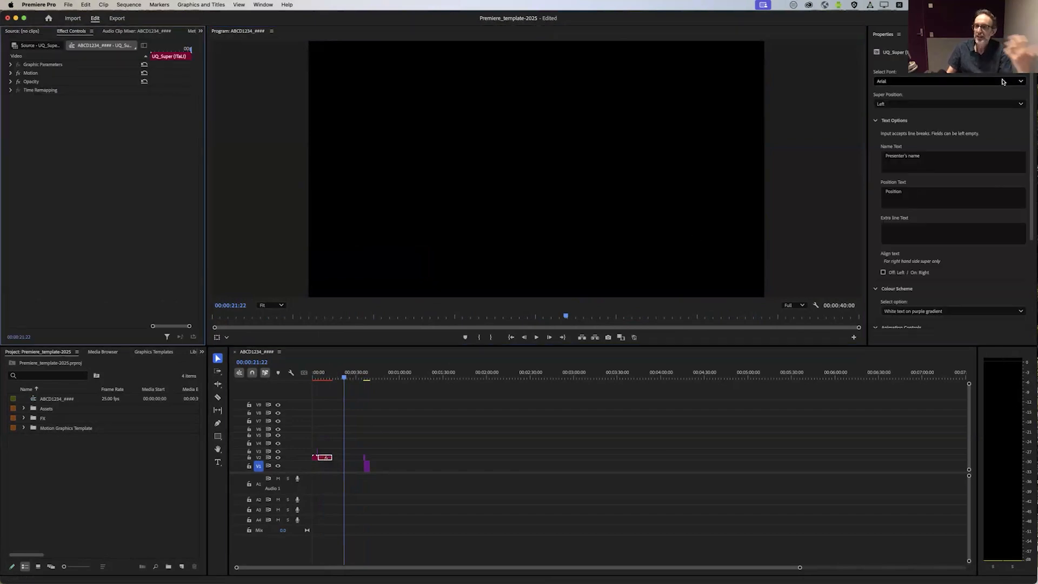
scroll(952, 163, "down", 3)
scroll(964, 167, "up", 3)
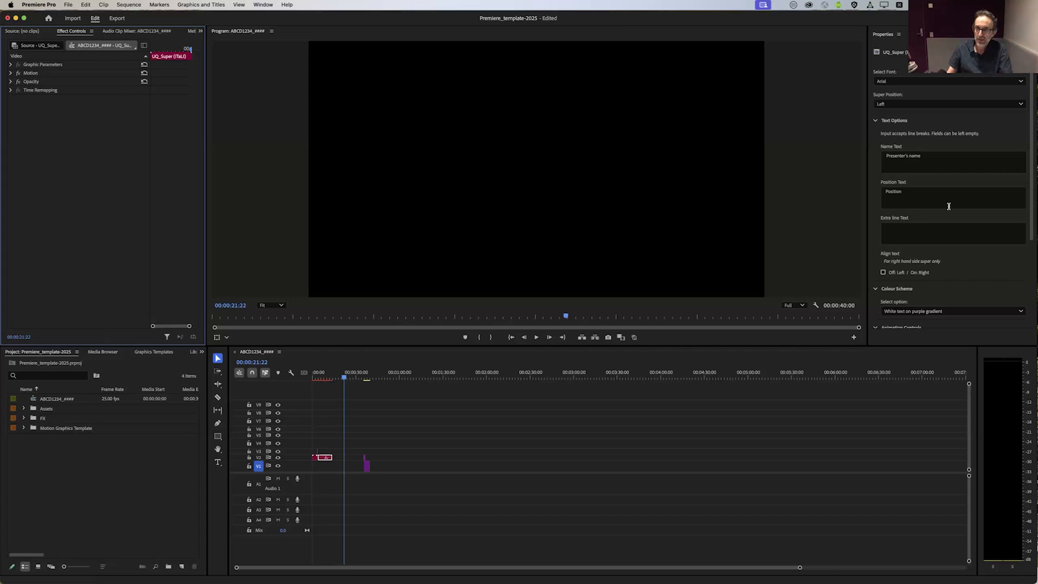
Step: Examine the project's three bins and the ABCD1234_#### sequence's details
left_click(128, 458)
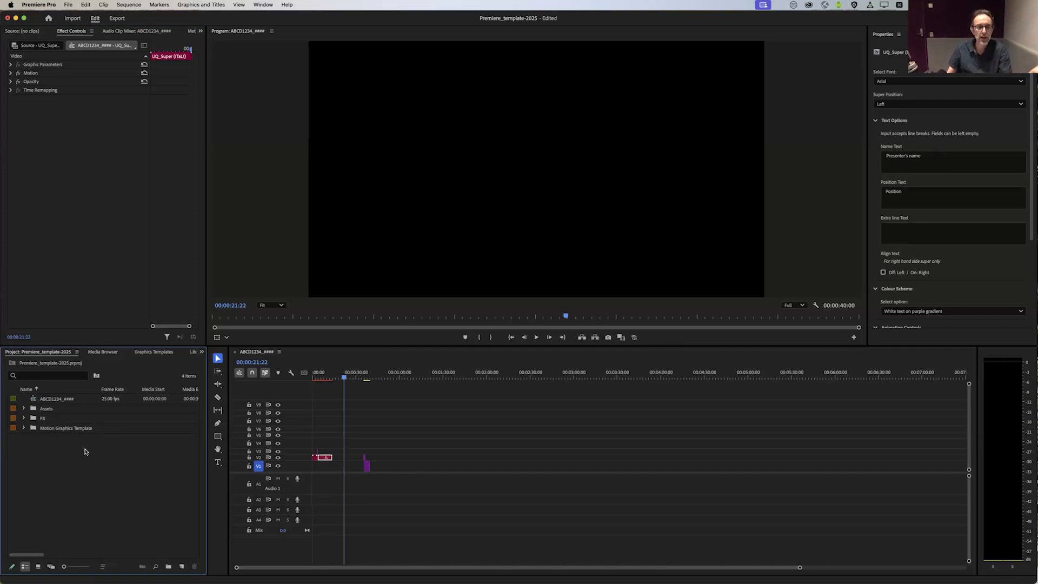
left_click_drag(74, 445, 46, 393)
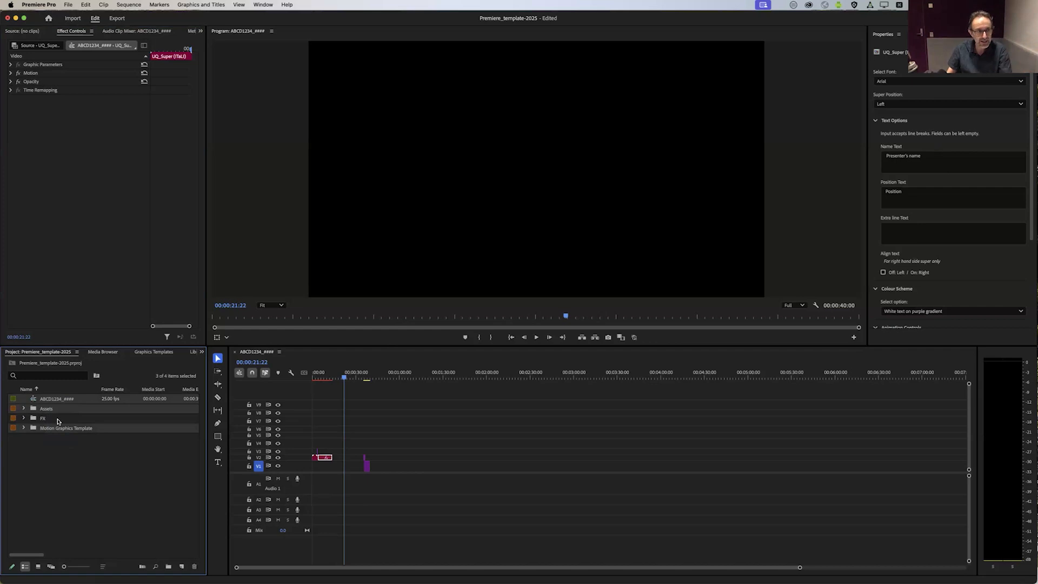
left_click(52, 402)
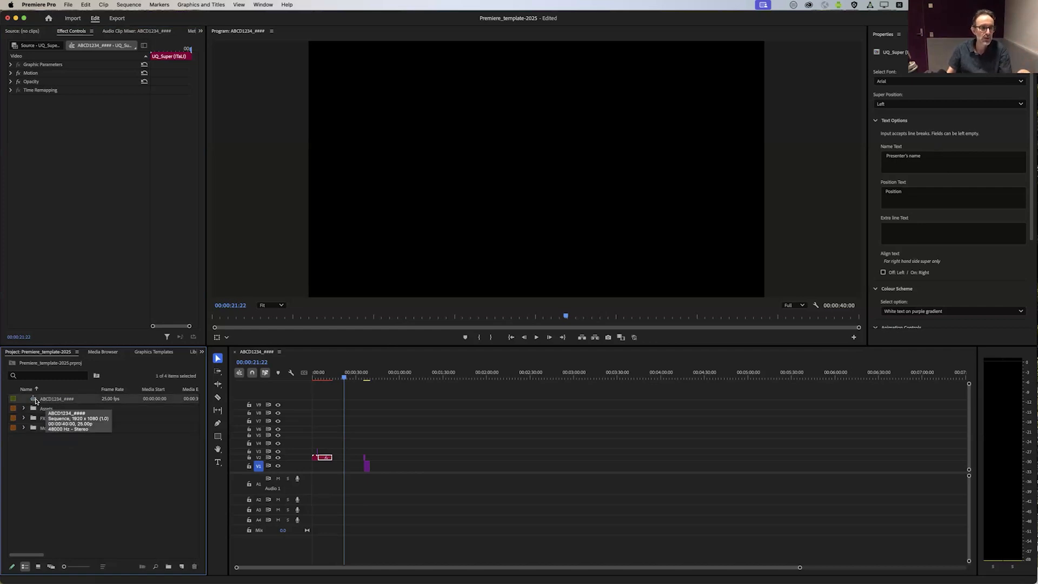
left_click(277, 392)
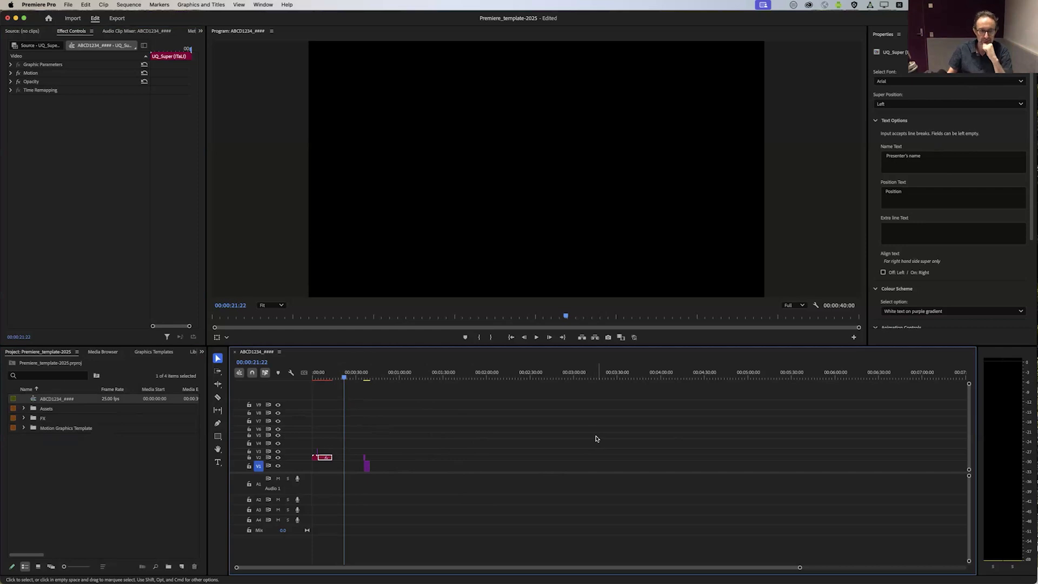
Step: Expand the Assets, FX and Motion Graphics Template bins in the project
left_click(65, 504)
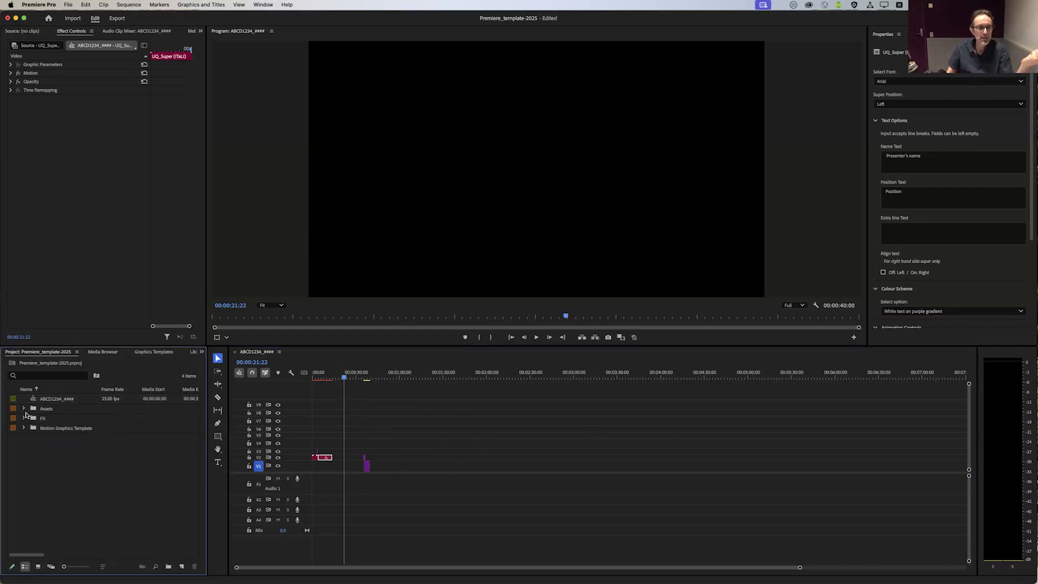
left_click(22, 408)
left_click(24, 418)
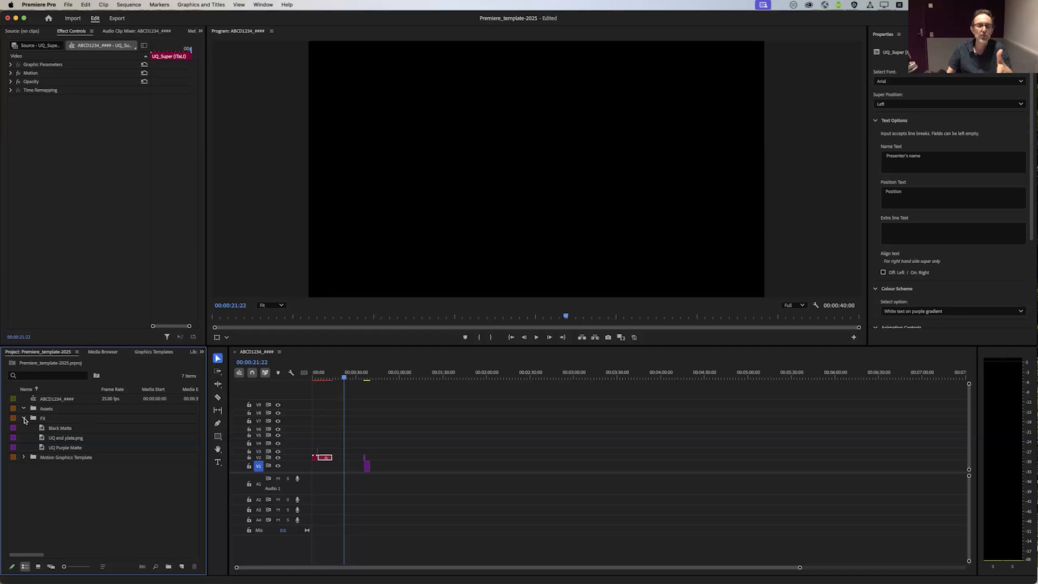
left_click(23, 457)
Step: Review the mattes and motion graphics templates in the bins, viewing the sequence at 00:00:36:01 where the end plate begins
left_click(55, 427)
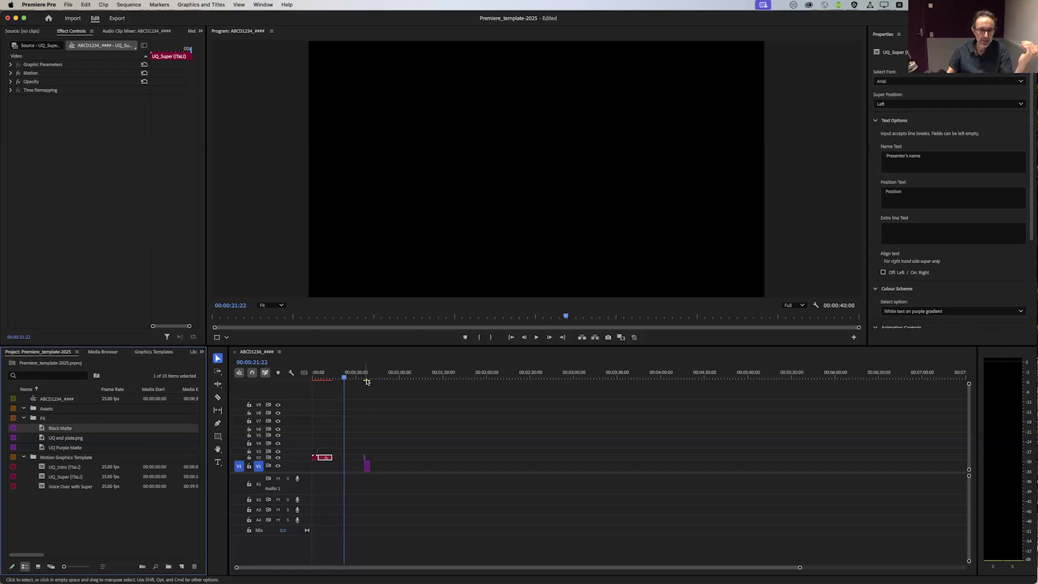
left_click_drag(328, 378, 366, 377)
left_click(66, 448)
left_click(65, 467)
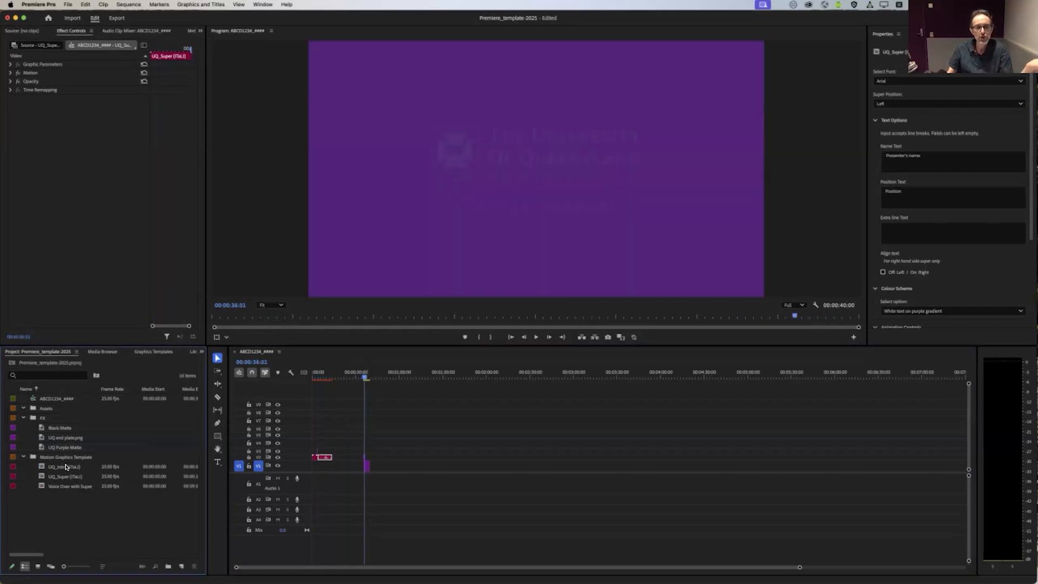
left_click(65, 477)
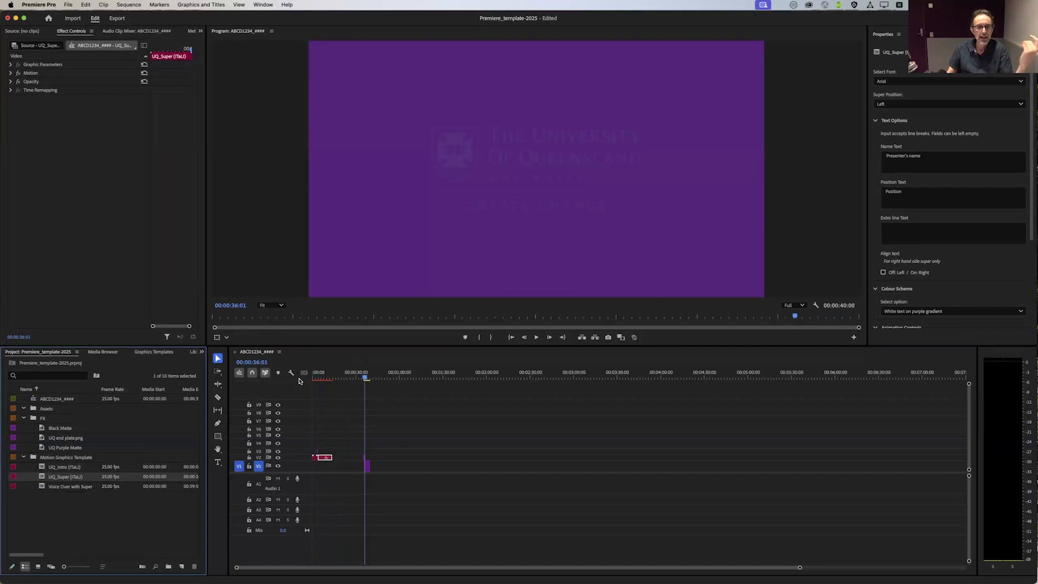
Step: Zoom in on the timeline clips and show the UQ_Intro clip's properties with the playhead at 00:00:02:02
left_click(326, 377)
left_click_drag(799, 568, 395, 568)
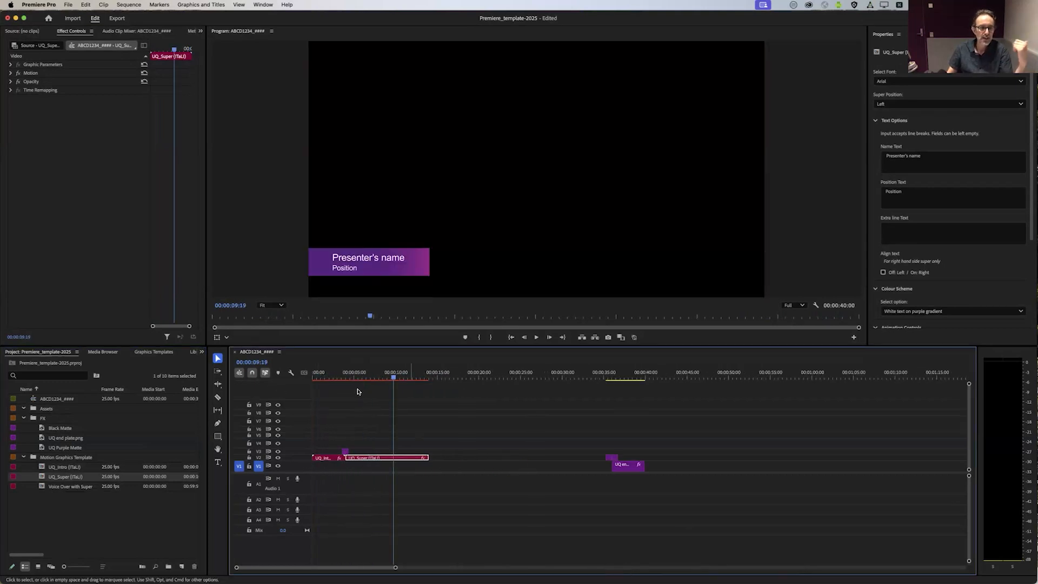
left_click(330, 375)
left_click(324, 458)
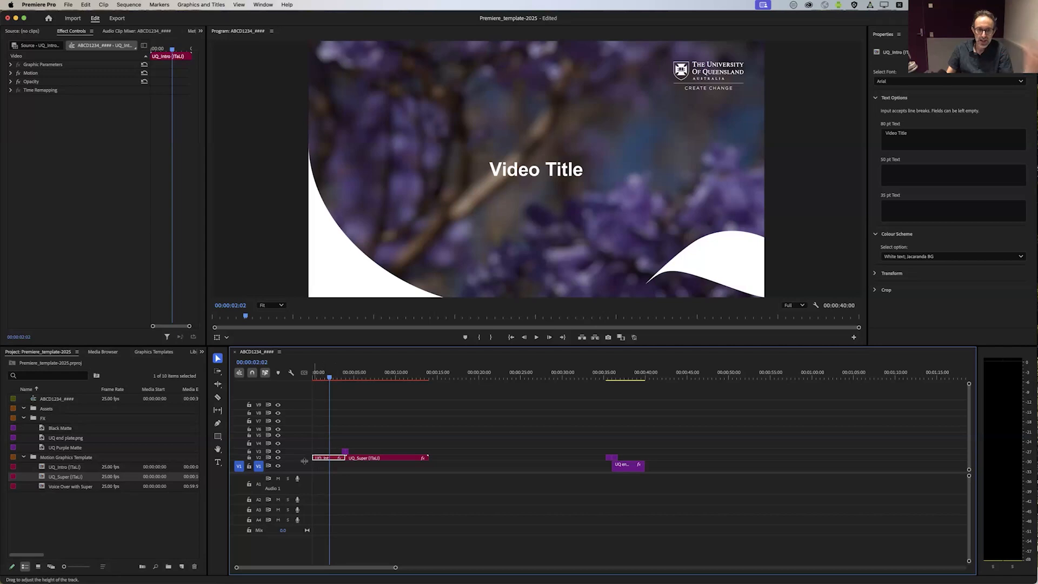
Step: Compare the opening title with the UQ end plate clip, viewing the end plate at 00:00:38:00
left_click(377, 375)
left_click(331, 376)
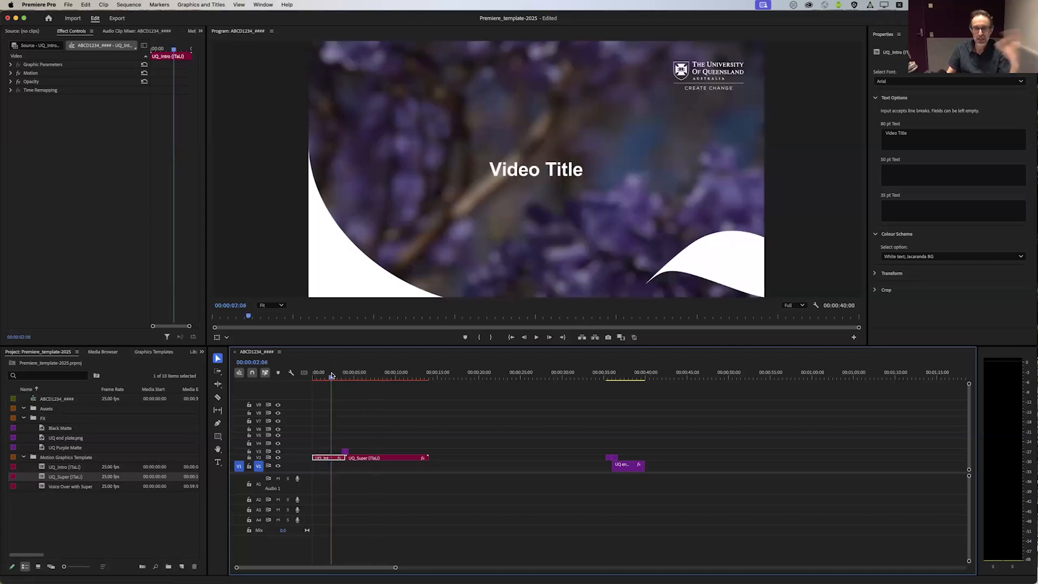
left_click(627, 466)
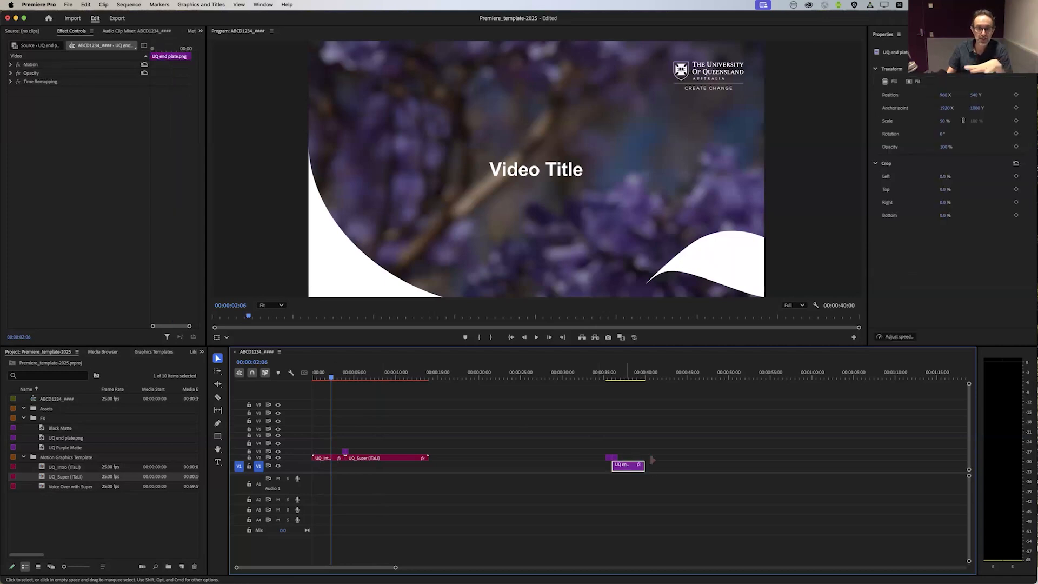
left_click(626, 379)
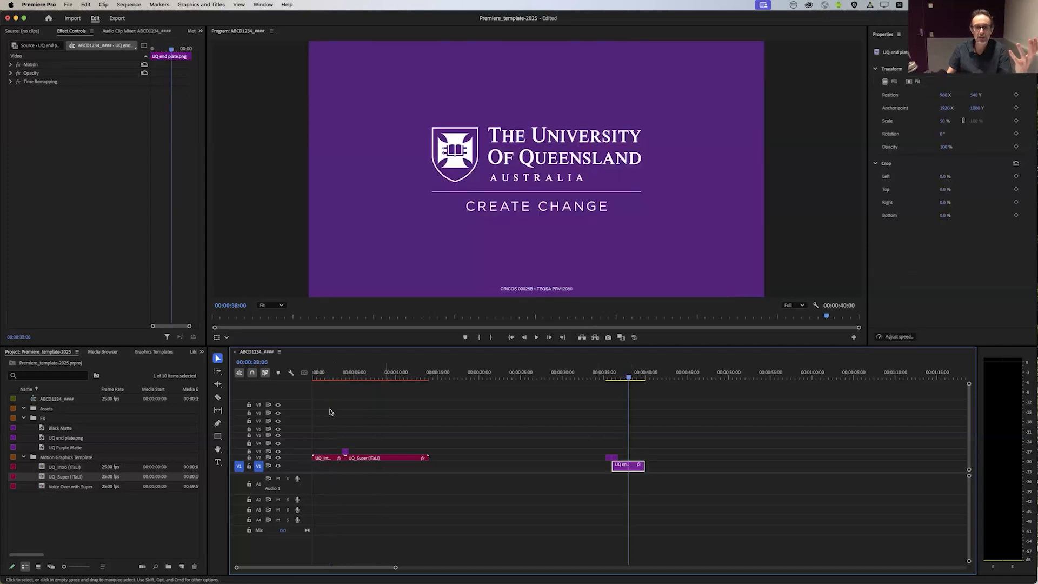
Step: Set the UQ_Intro title's 80 pt text to "dnljnfbhkgnljenfbklho", 50 pt text to "fet5ry68" and 35 pt text to "rtery8"
left_click(330, 376)
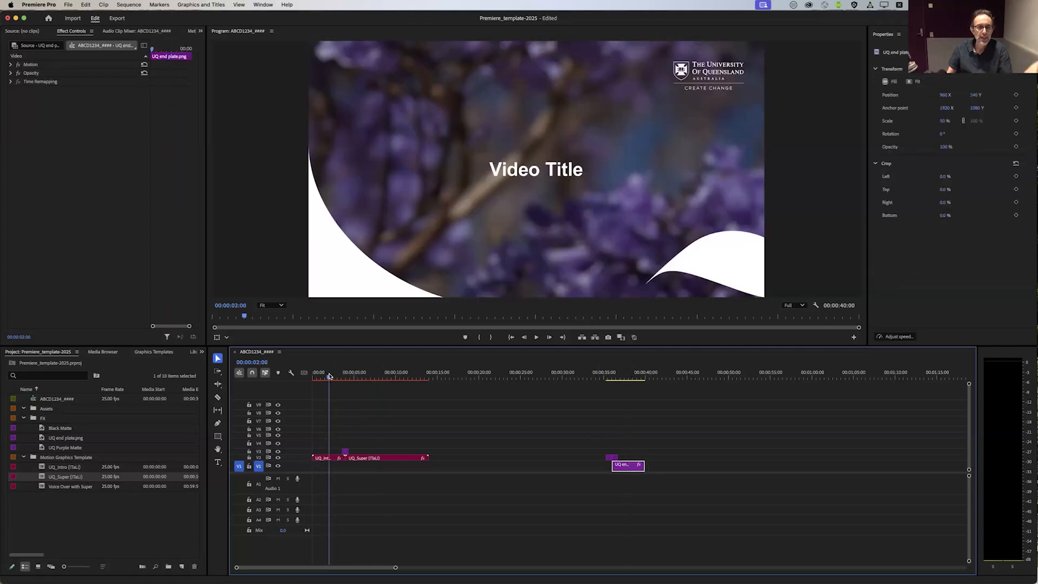
left_click(325, 458)
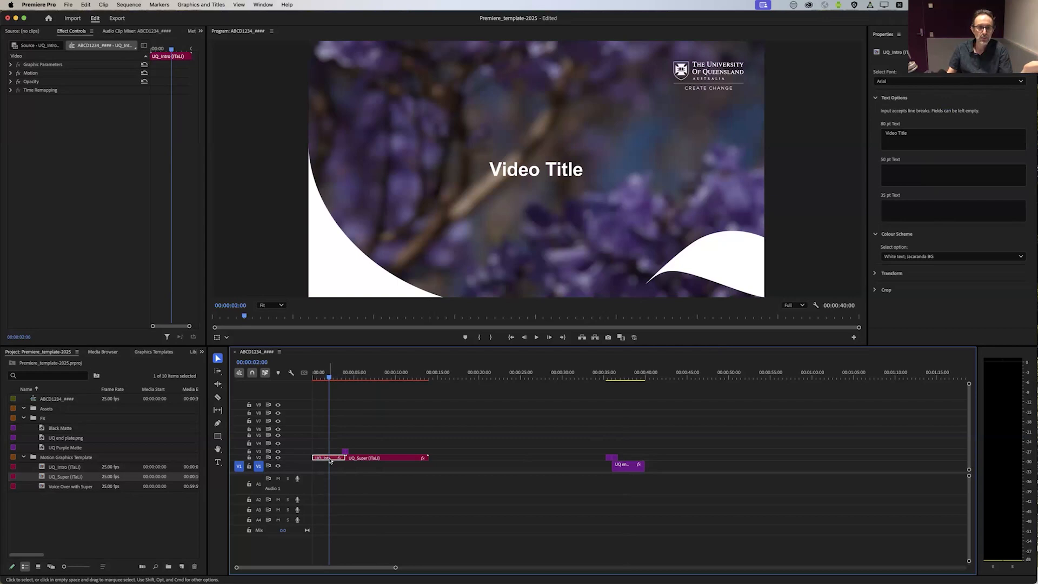
left_click(954, 137)
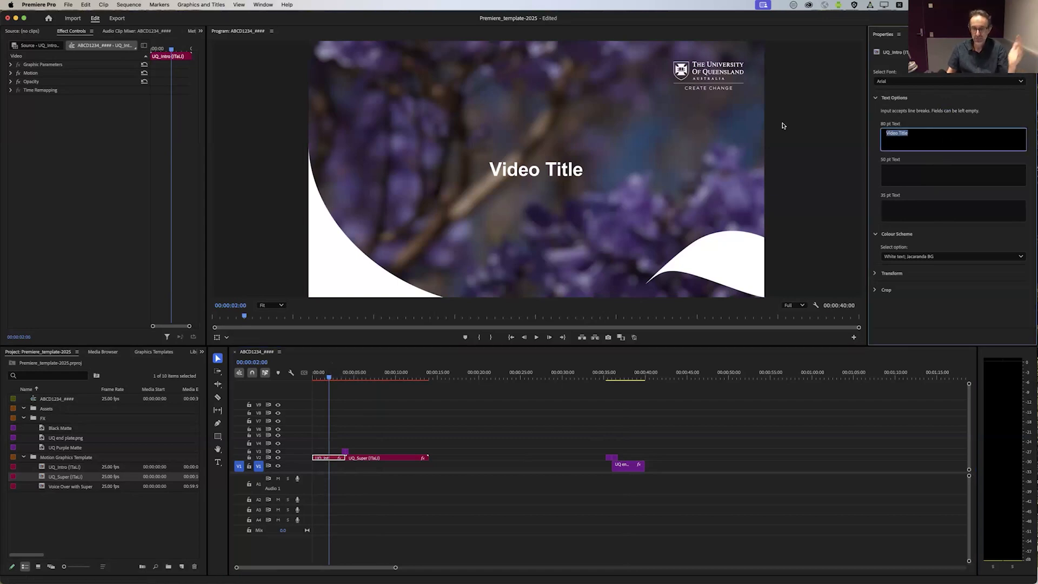
type("dnljnfbhkgnljenfbklho")
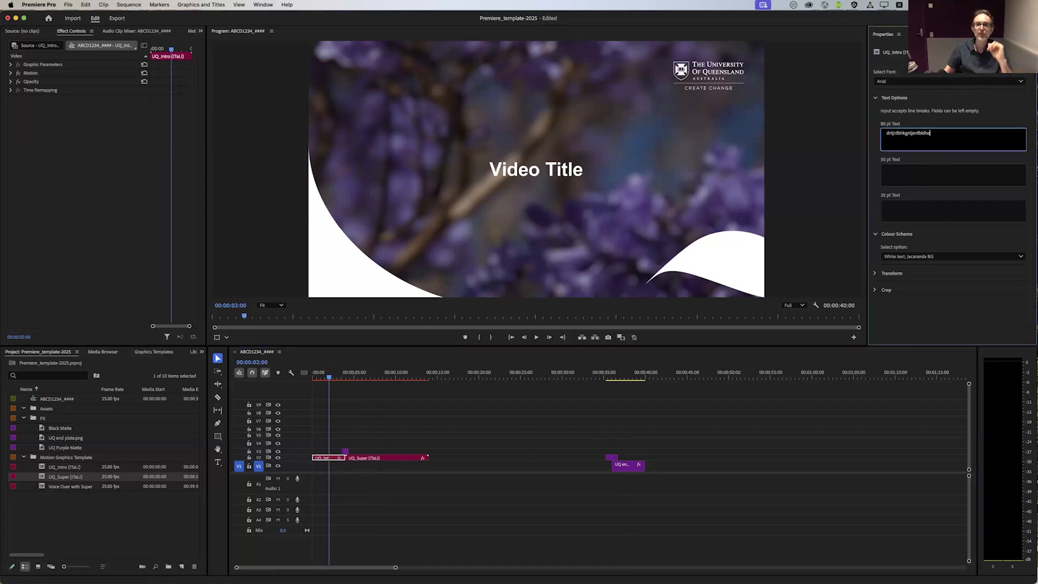
left_click(899, 173)
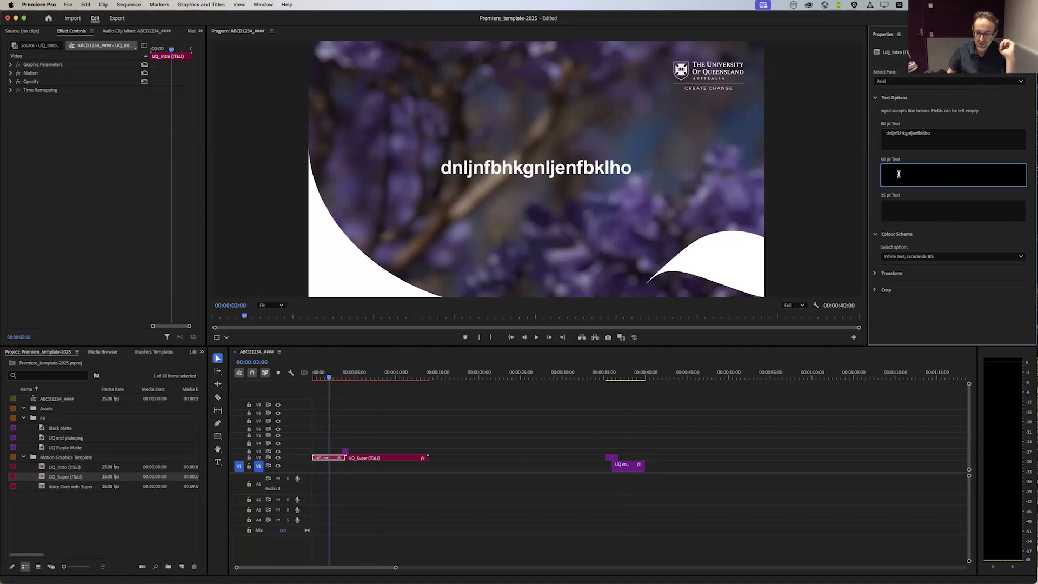
type("fet5ry68")
left_click(903, 204)
type("rtery6")
left_click(911, 310)
Step: Try all five colour schemes on the UQ_Intro title, ending with White text; Transparent BG
left_click(933, 258)
left_click(922, 271)
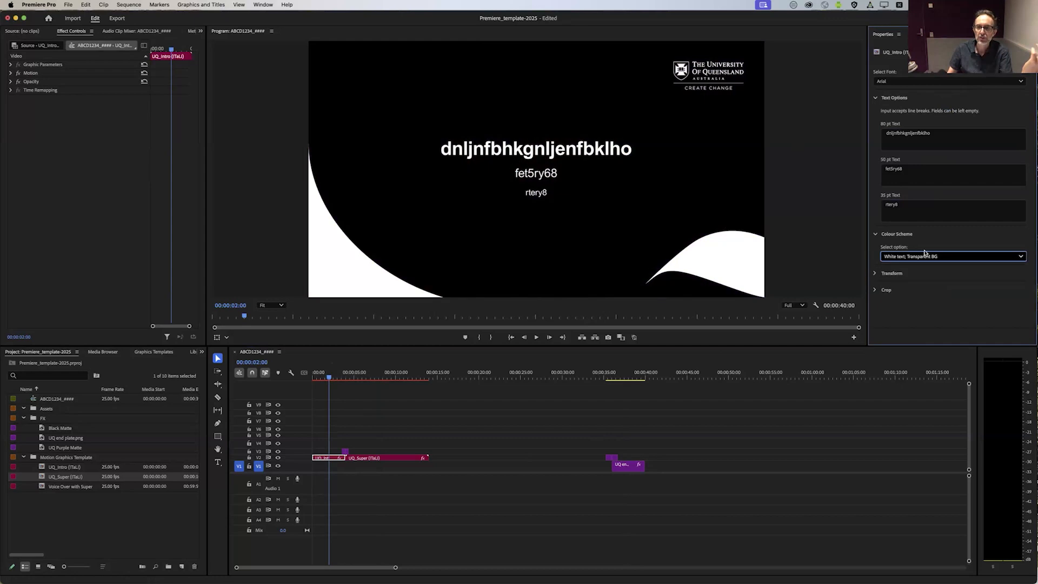
left_click(930, 259)
left_click(925, 281)
left_click(937, 260)
left_click(925, 289)
left_click(924, 257)
left_click(915, 310)
left_click(919, 258)
left_click(914, 299)
left_click(919, 257)
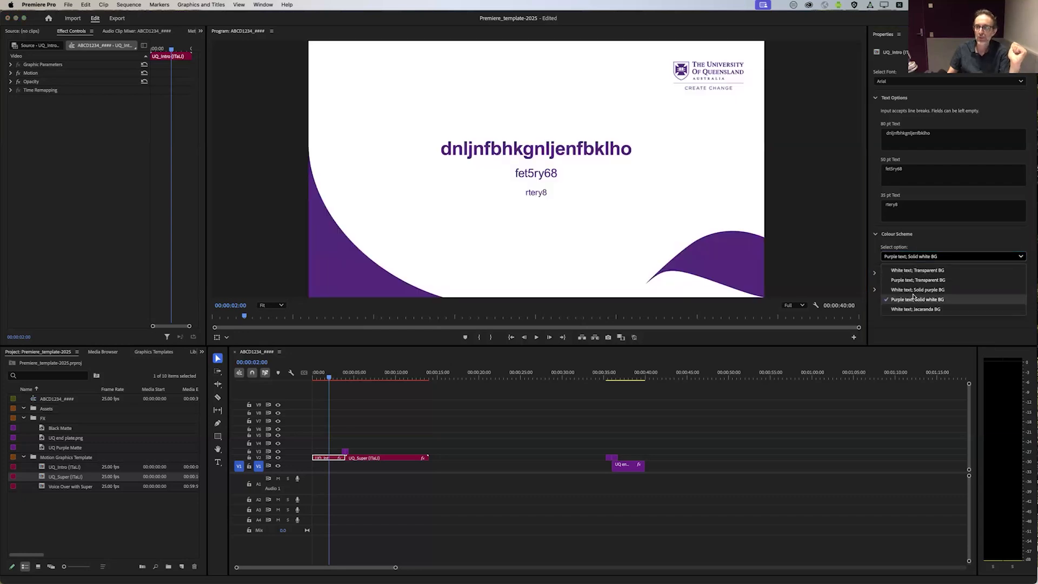
left_click(916, 290)
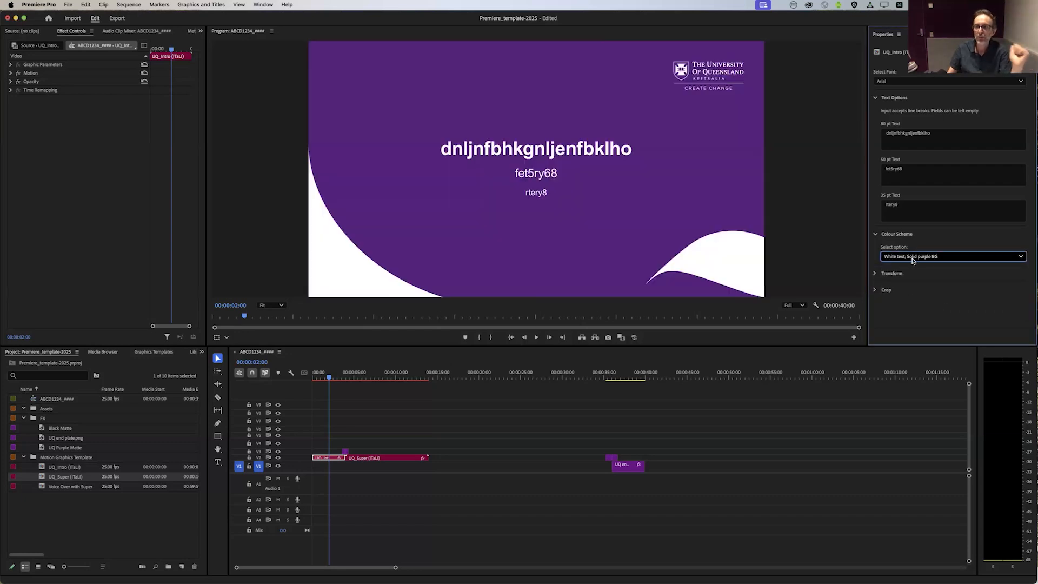
left_click(914, 258)
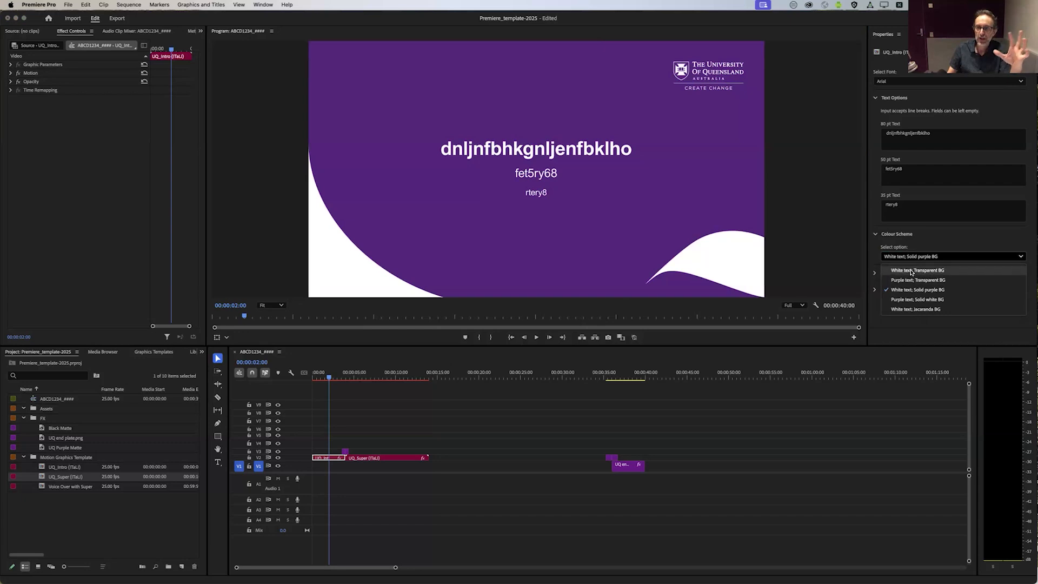
left_click(912, 271)
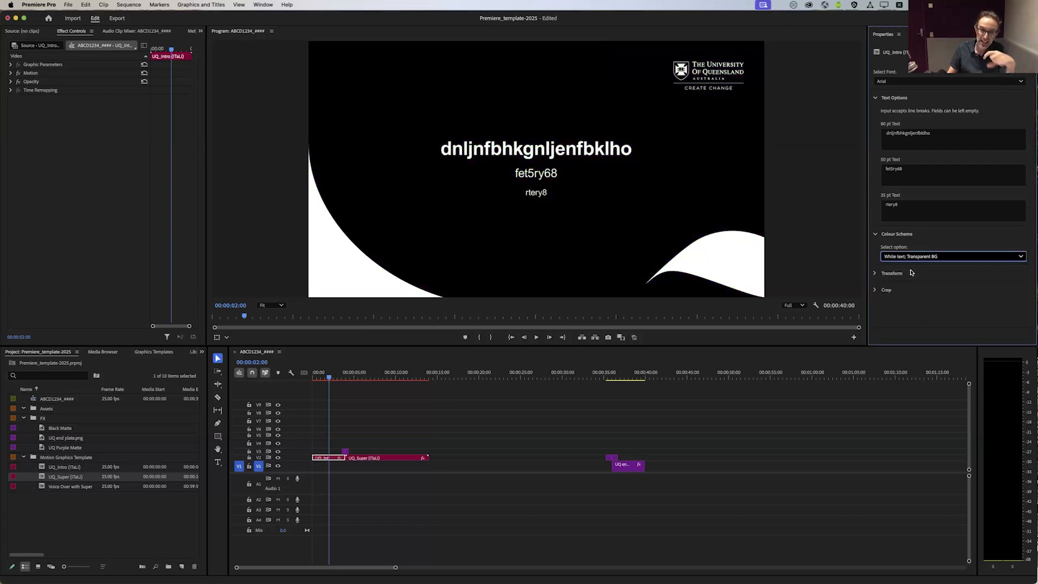
Step: Try the UQ end plate clip beneath the opening title on track V1 and undo the move
left_click_drag(634, 468, 335, 469)
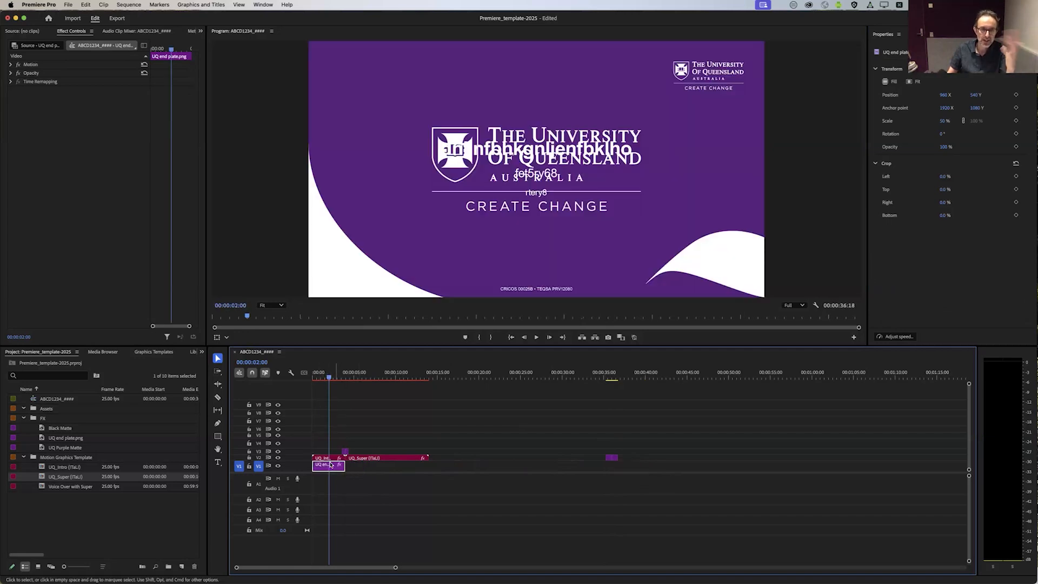
key("super+z")
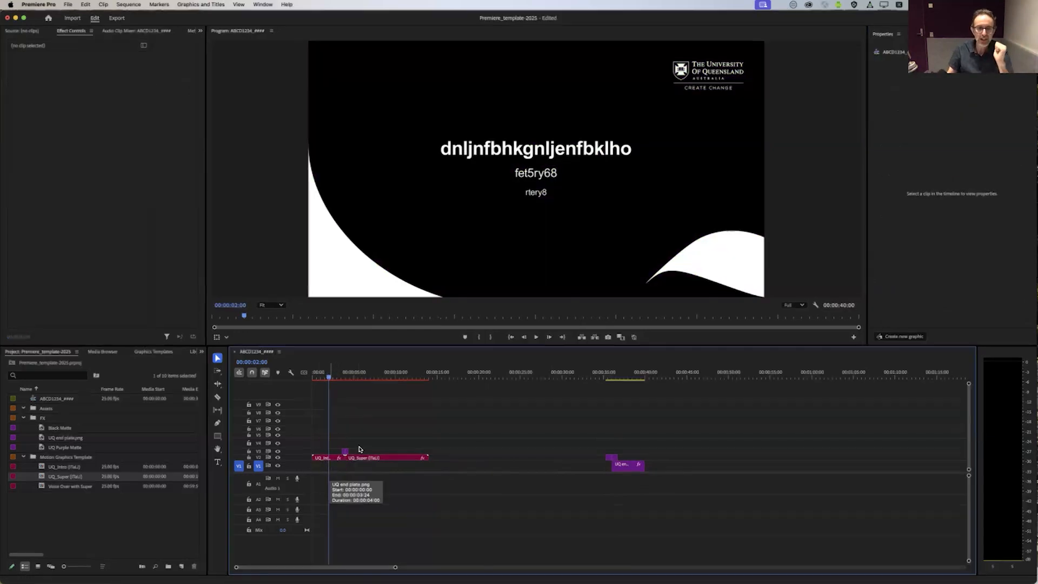
Step: Set the UQ_Super lower third's name text to the presenter's first name, position text to "Person" and extra line text to "grhtjykuo"
left_click(370, 458)
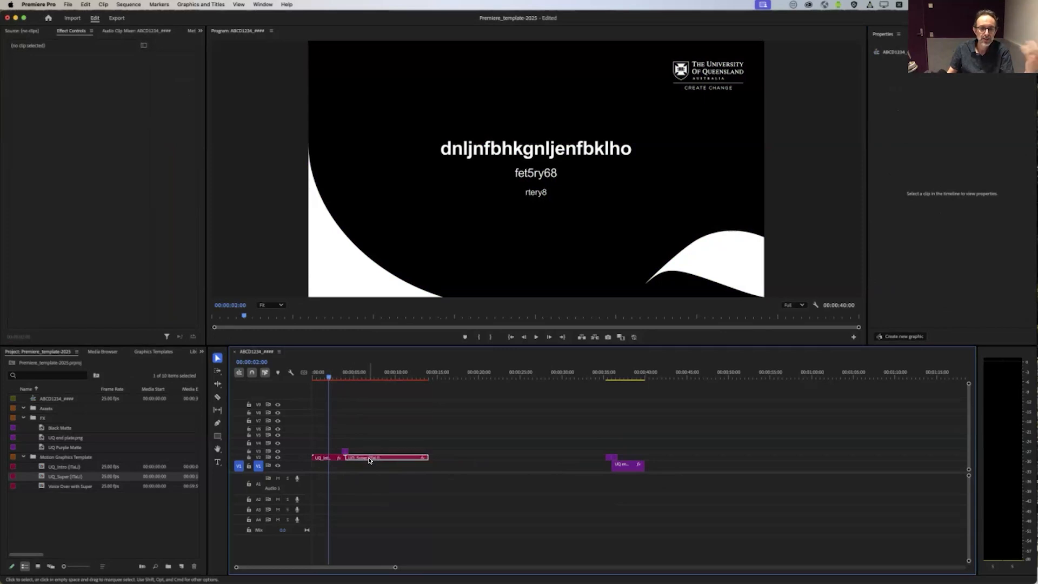
left_click(379, 376)
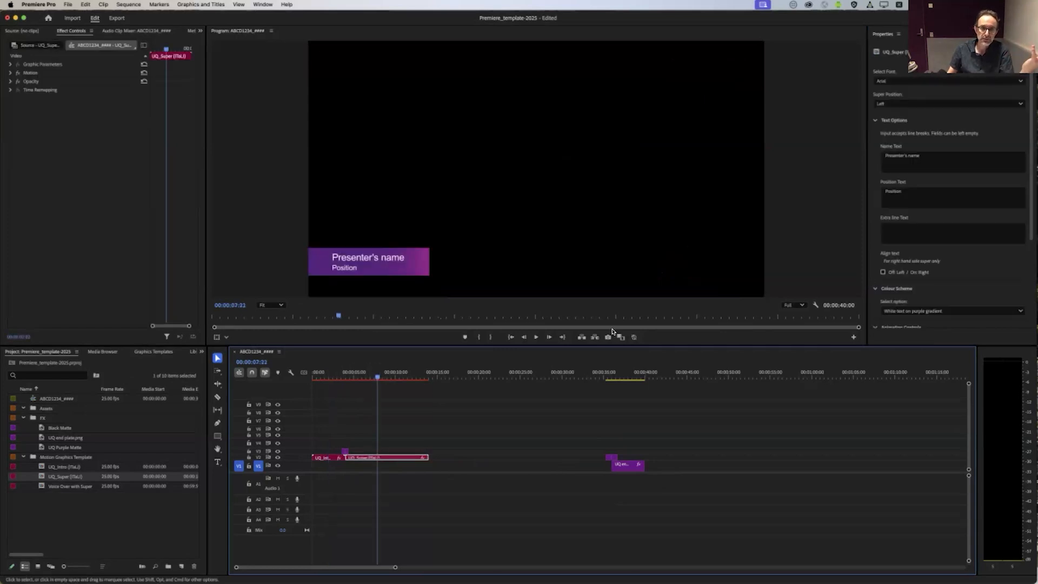
left_click(937, 156)
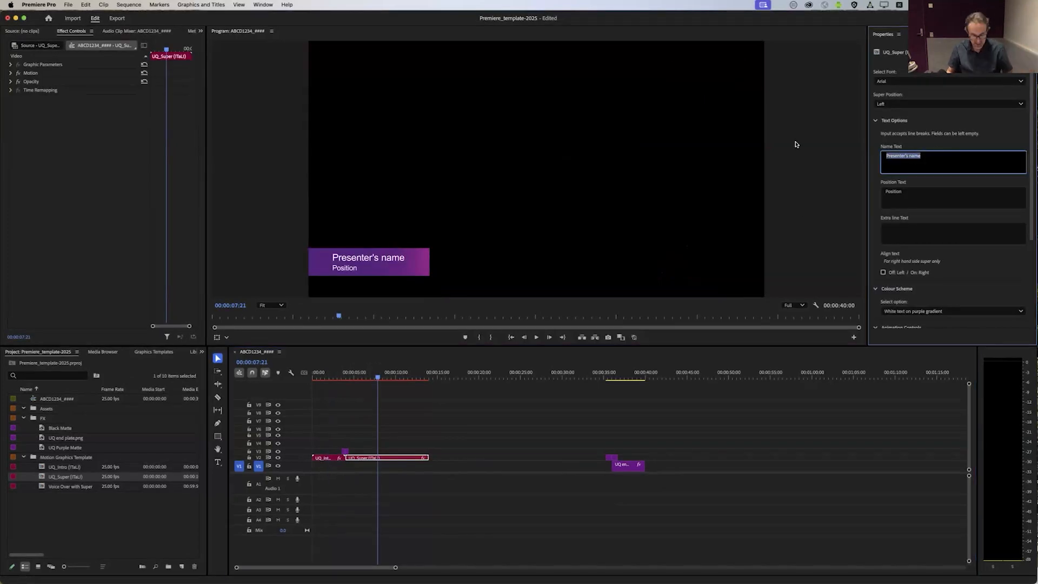
type("John")
key("Tab")
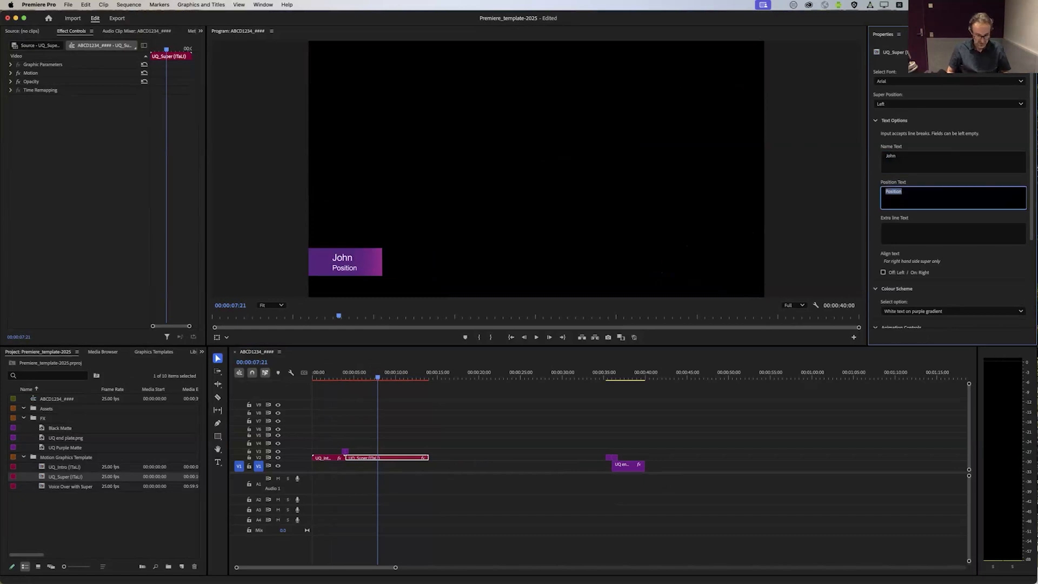
type("Pe")
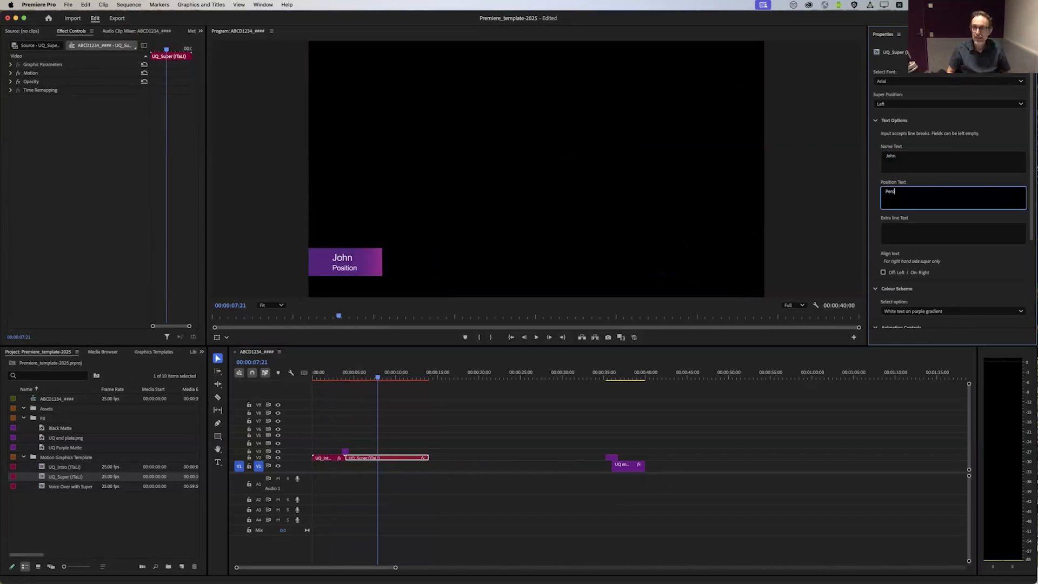
type("rson")
key("Tab")
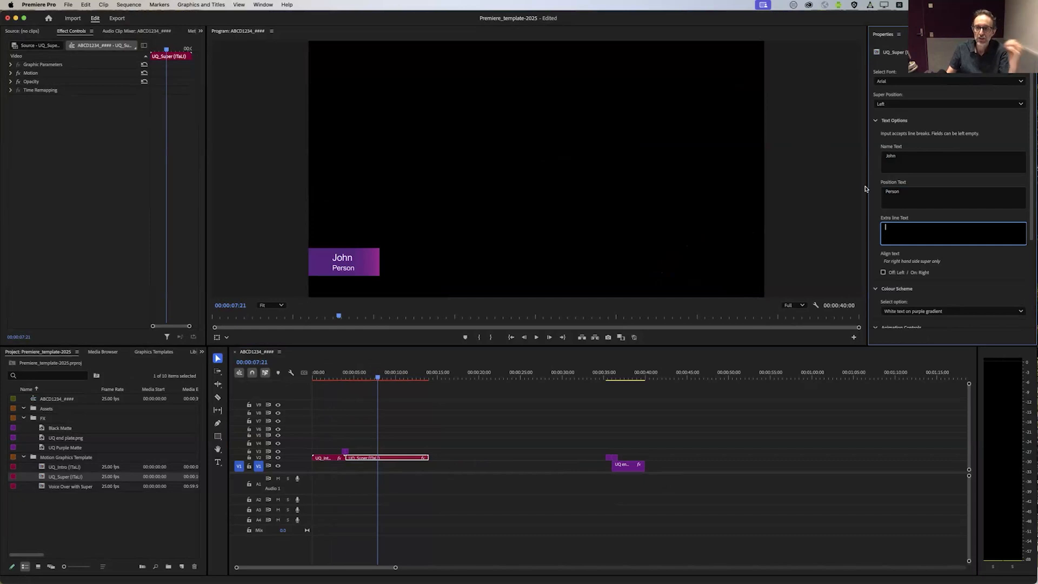
type("grhtjykuo")
left_click(956, 264)
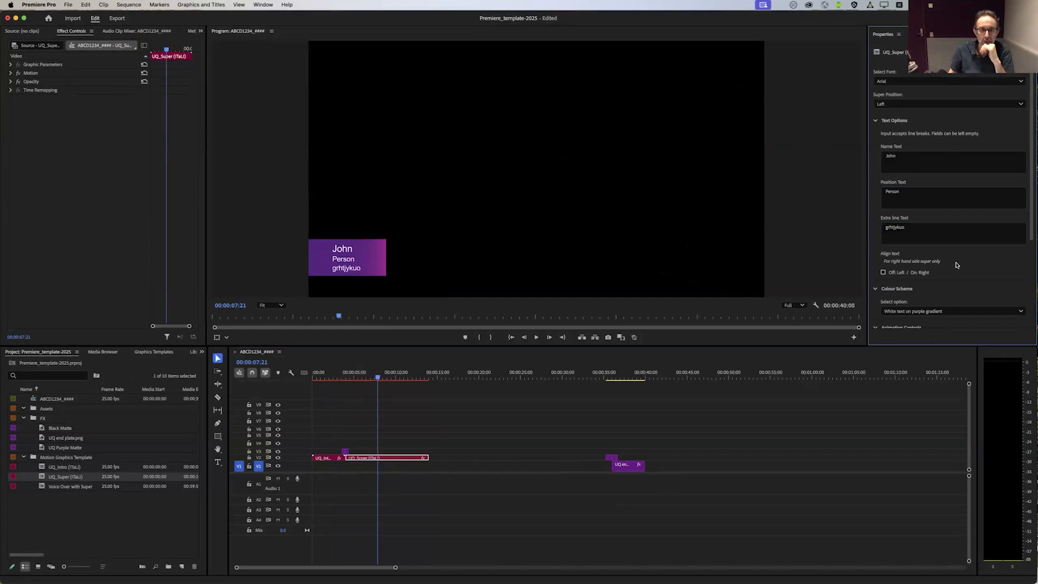
Step: Scrub through the customised UQ_Super lower third, ending at 00:00:07:02
left_click_drag(333, 376, 392, 379)
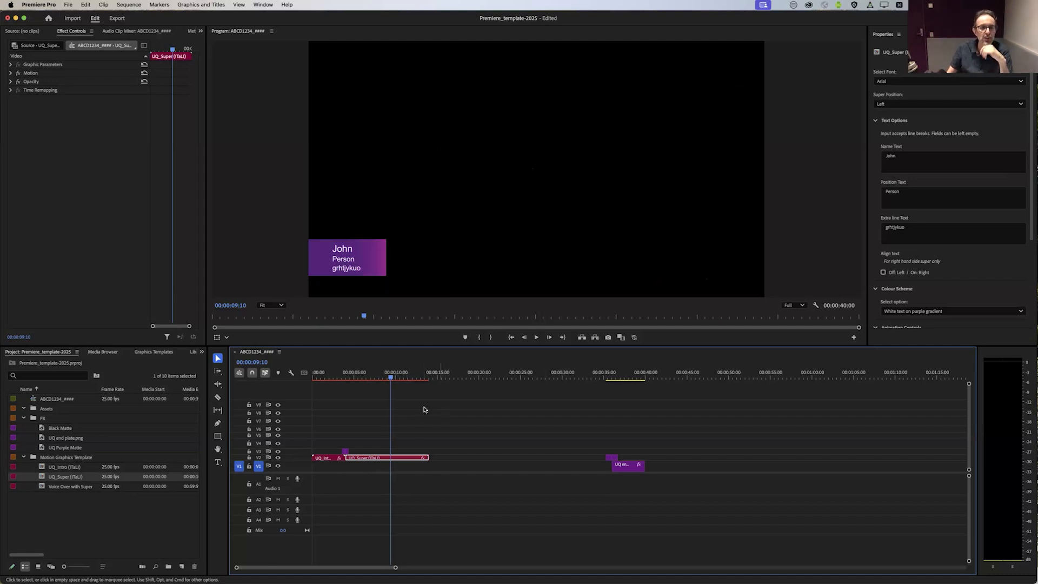
left_click(424, 409)
mouse_move(387, 378)
left_mouse_down()
mouse_move(338, 382)
mouse_move(371, 381)
left_mouse_up()
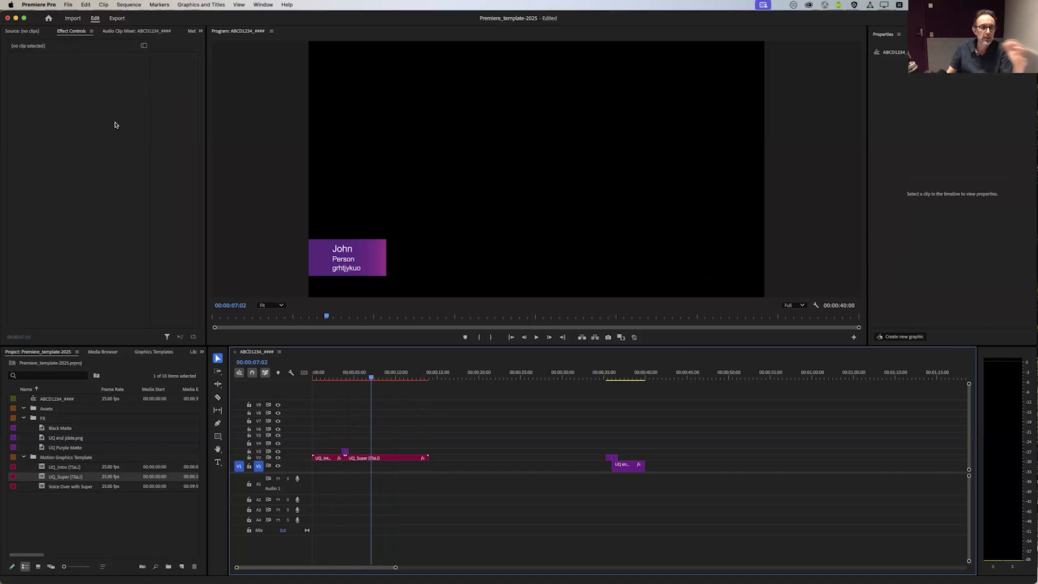
Step: Start a new sequence and select the HD 1080p 29.97 fps preset after checking the Broadcast presets
left_click(130, 5)
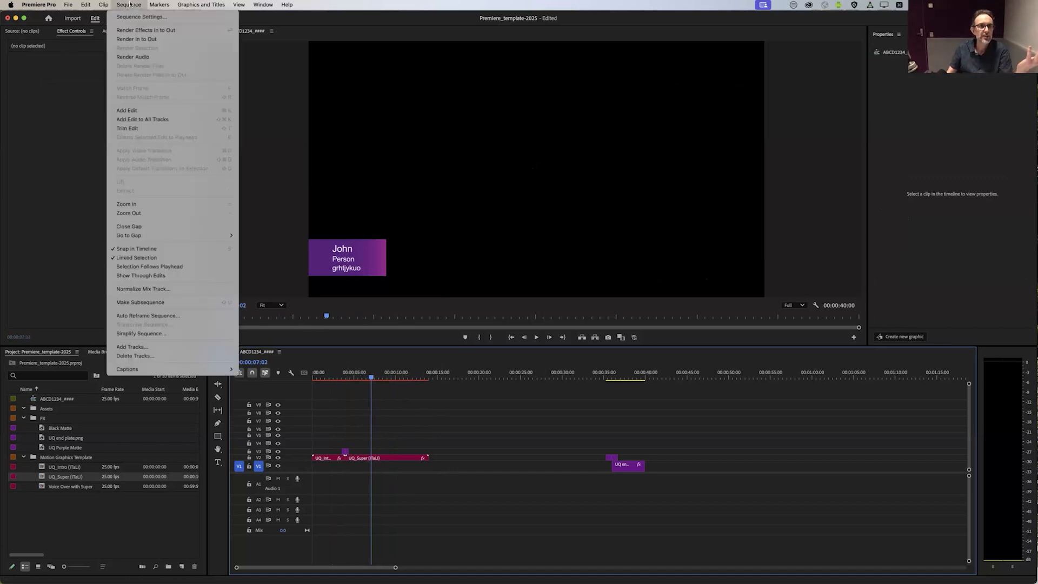
mouse_move(68, 4)
mouse_move(135, 17)
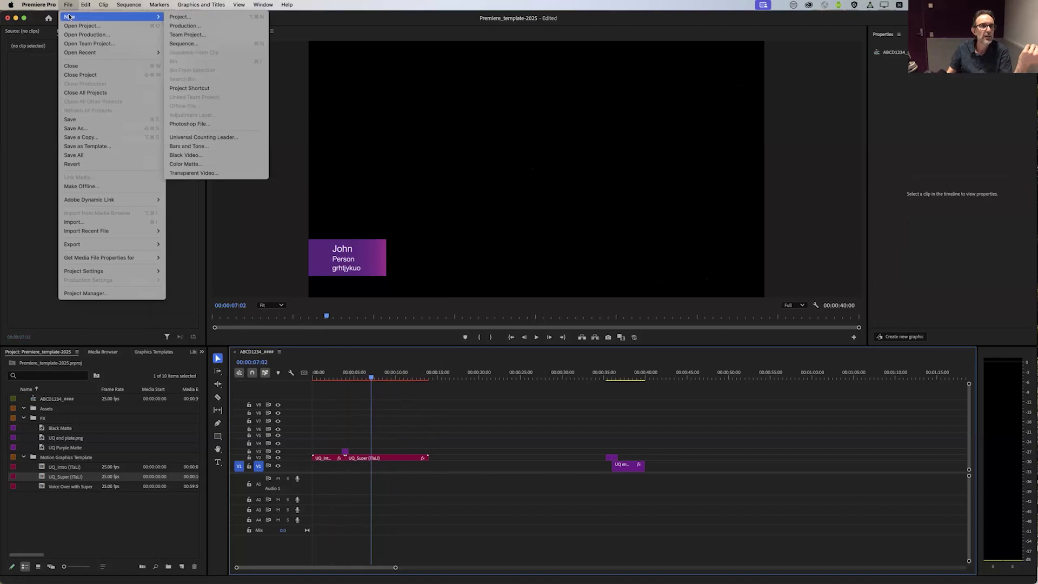
left_click(210, 43)
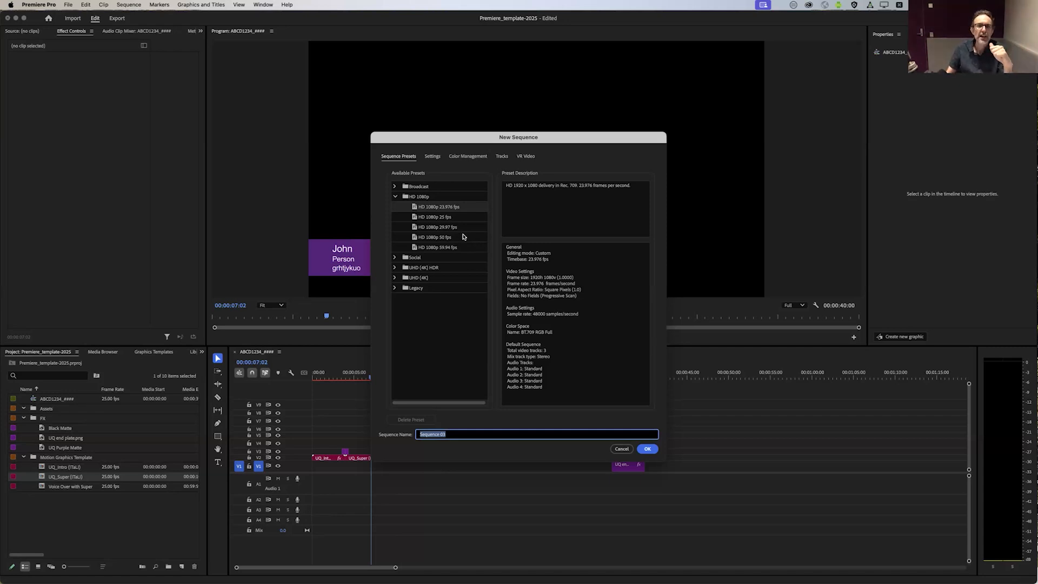
left_click(395, 187)
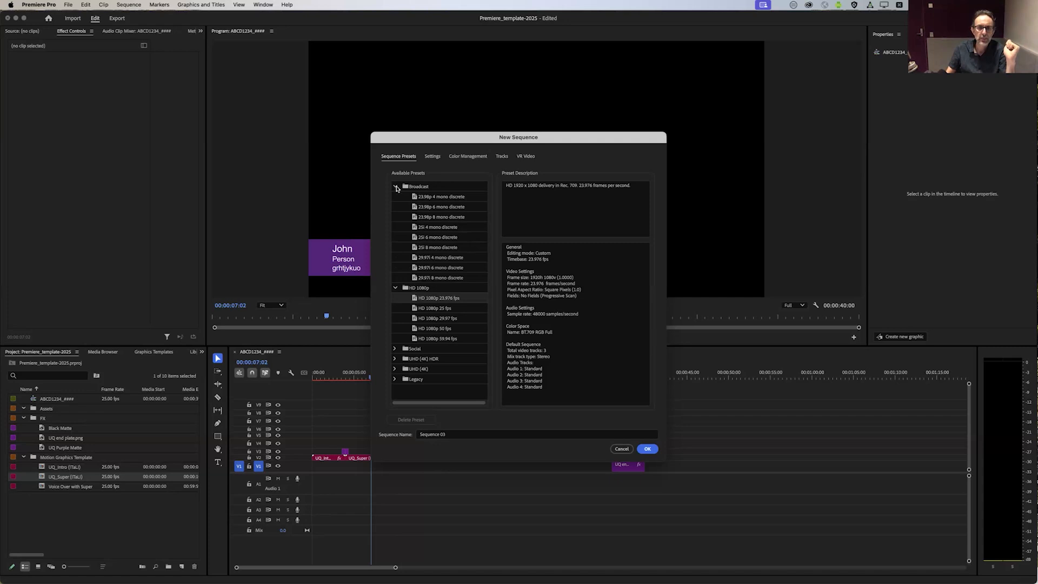
left_click(395, 187)
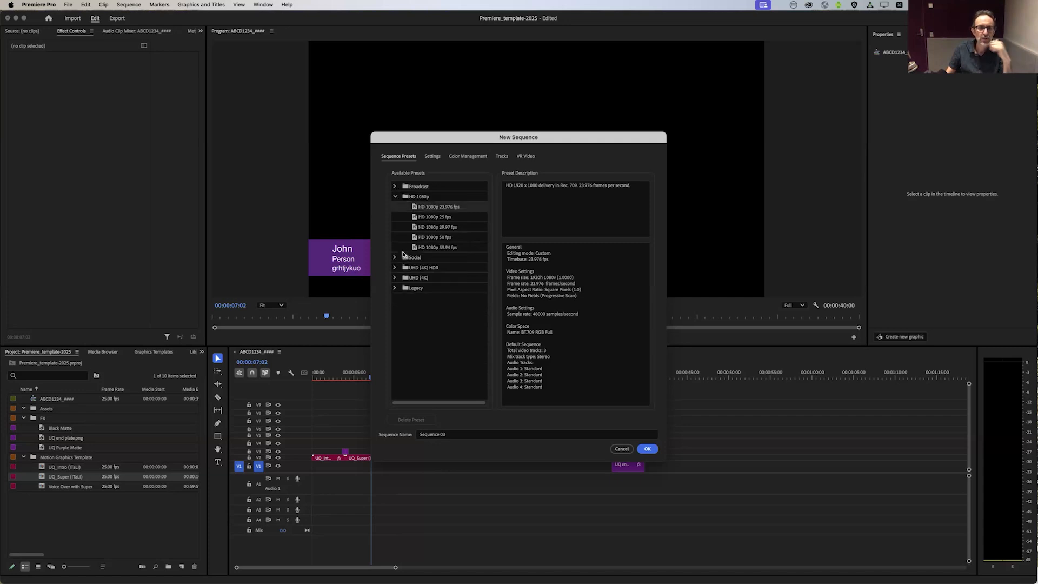
left_click(413, 199)
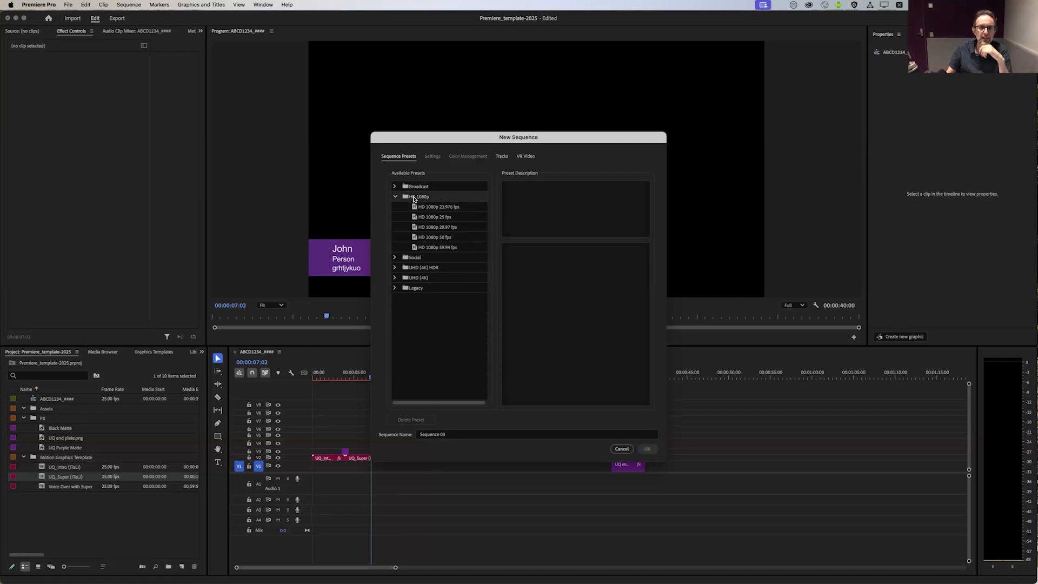
left_click(429, 228)
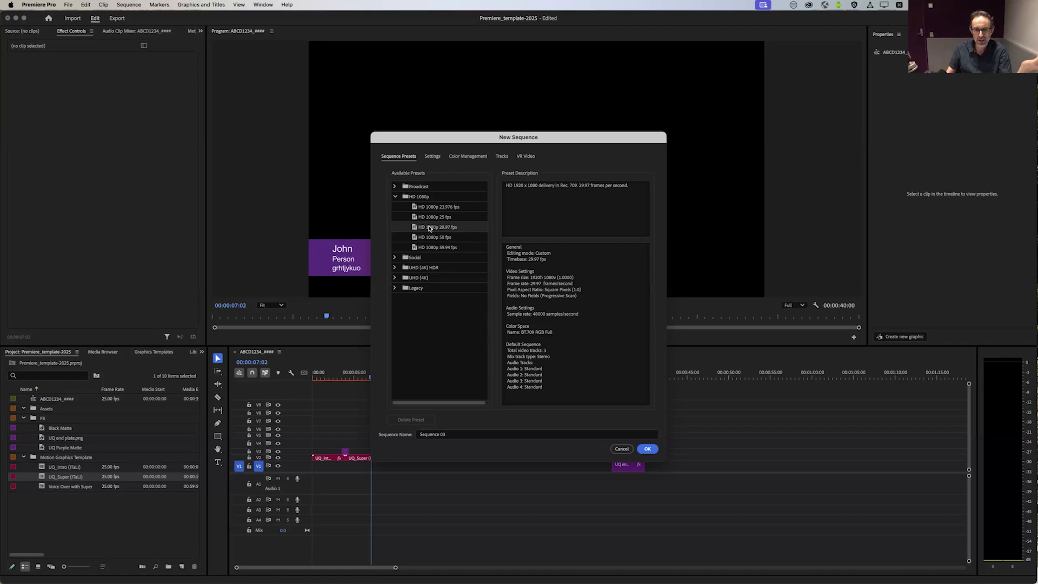
Step: Examine the Social, UHD (4K) HDR and Legacy sequence presets, collapsing each group again
left_click(396, 258)
left_click(395, 297)
scroll(400, 379, "right", 1)
left_click(395, 369)
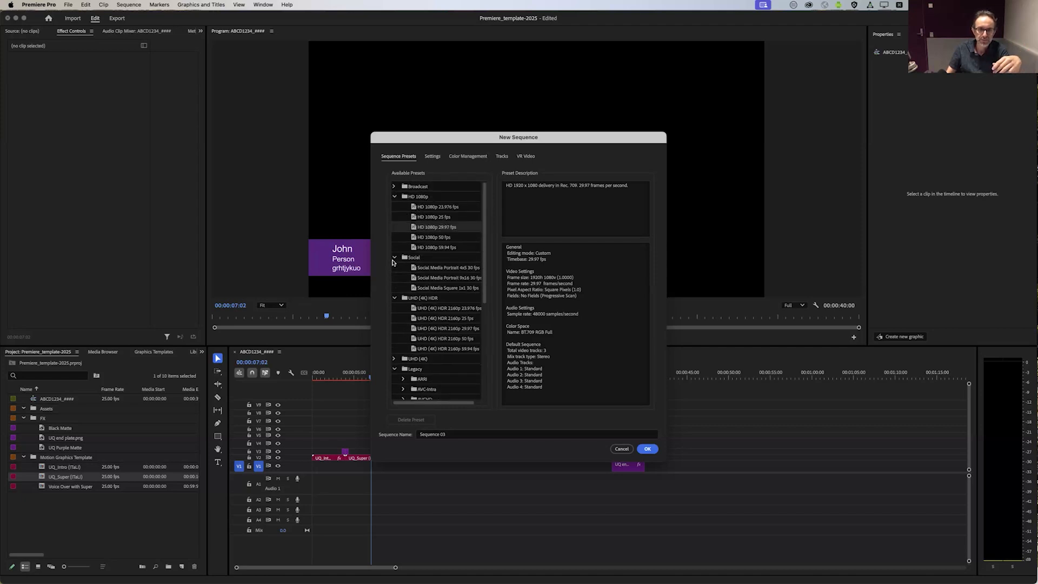
left_click(394, 258)
left_click(395, 268)
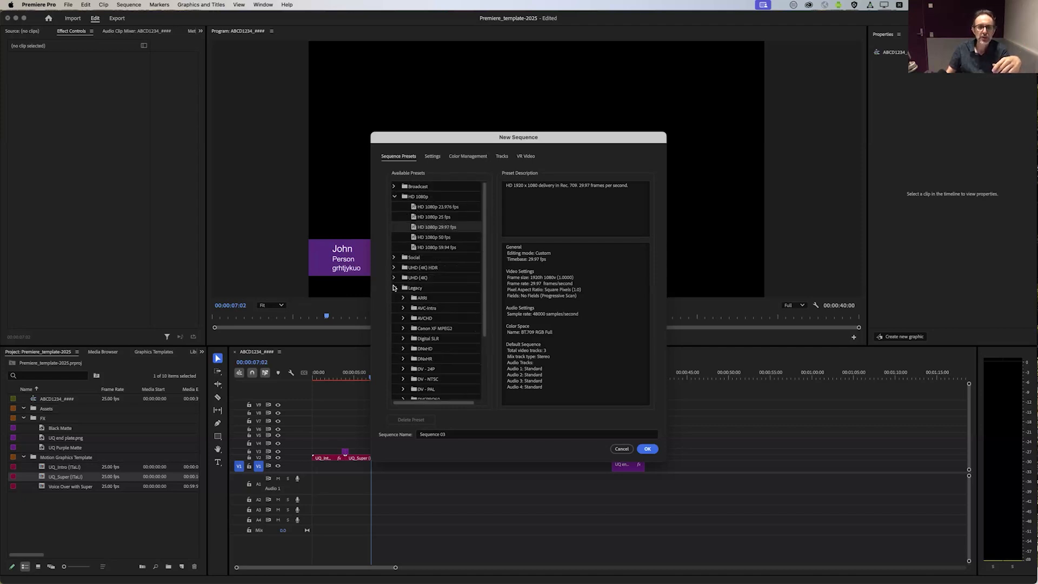
left_click(395, 289)
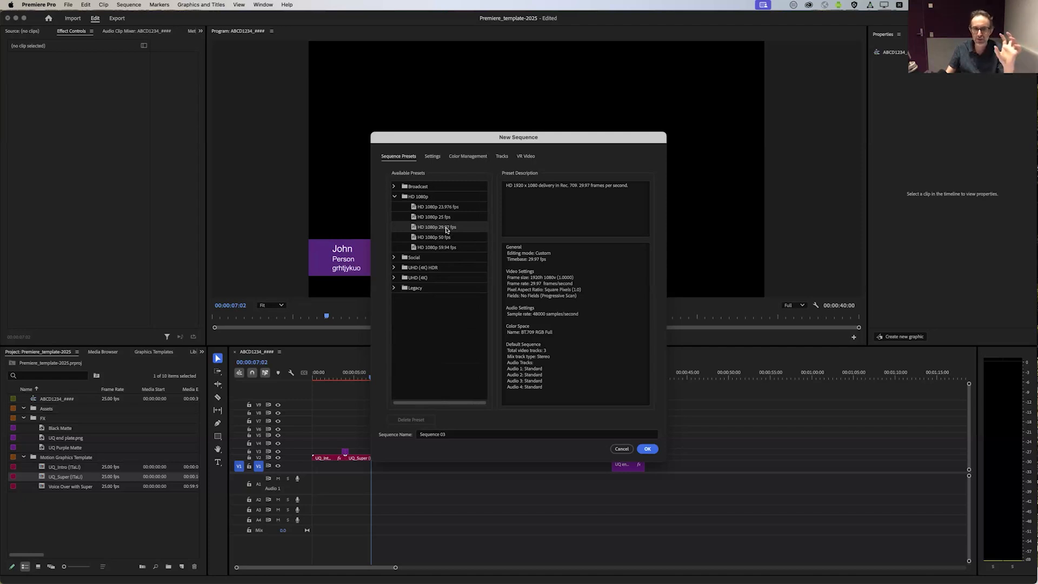
Step: Create Sequence 03 from the HD 1080p 29.97 fps preset
left_click(451, 315)
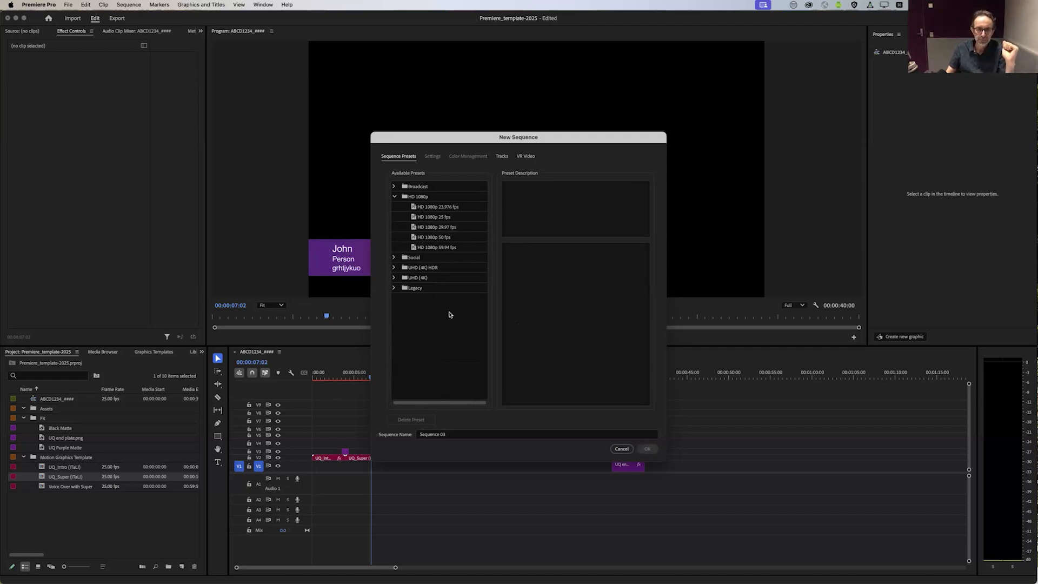
left_click(442, 229)
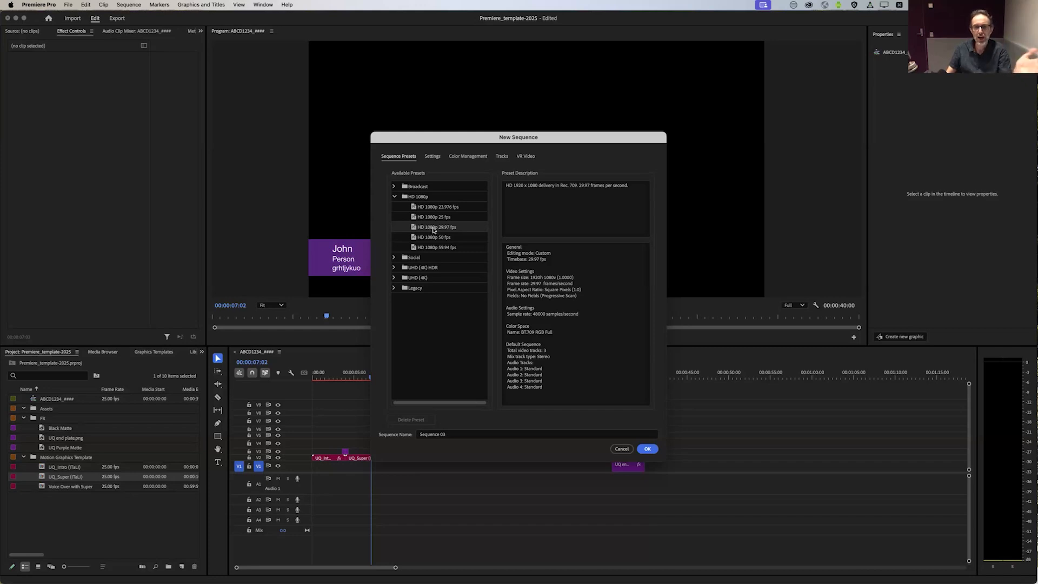
left_click(644, 449)
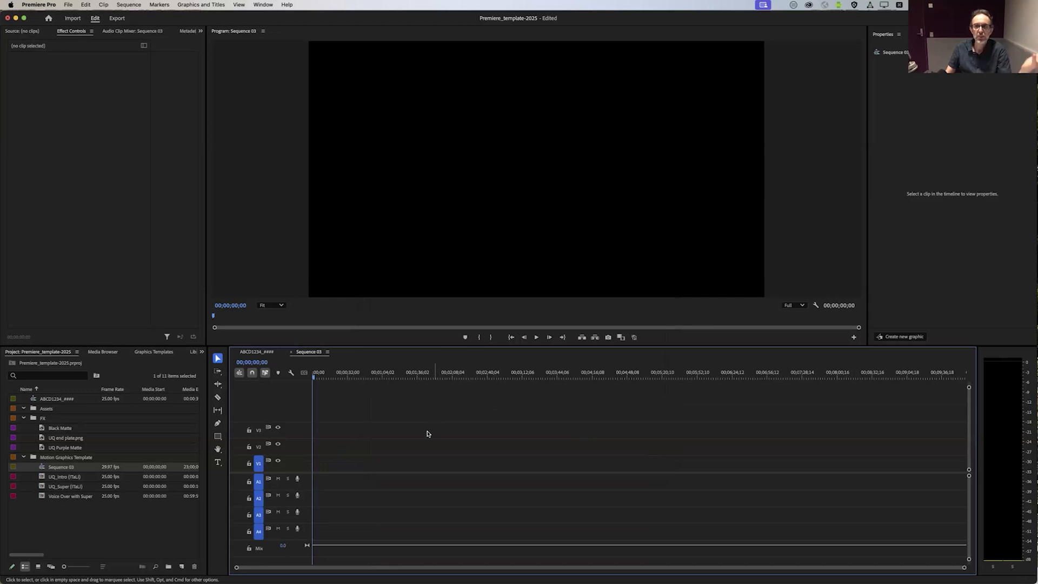
Step: Check the intro title in the ABCD1234_#### sequence and return to the empty Sequence 03
left_click(257, 352)
left_click(323, 460)
left_click(329, 377)
left_click(389, 399)
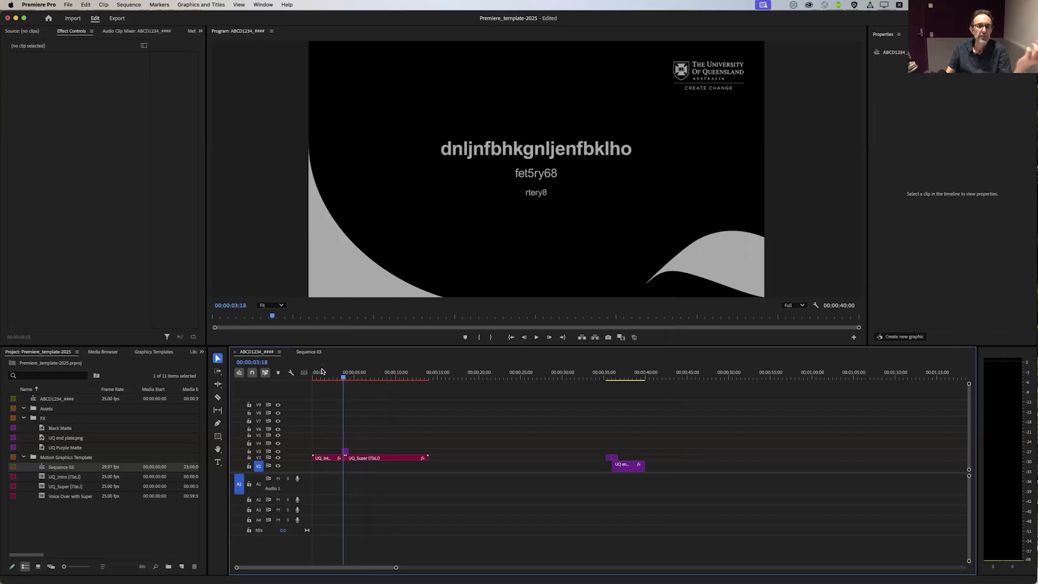
left_click(309, 352)
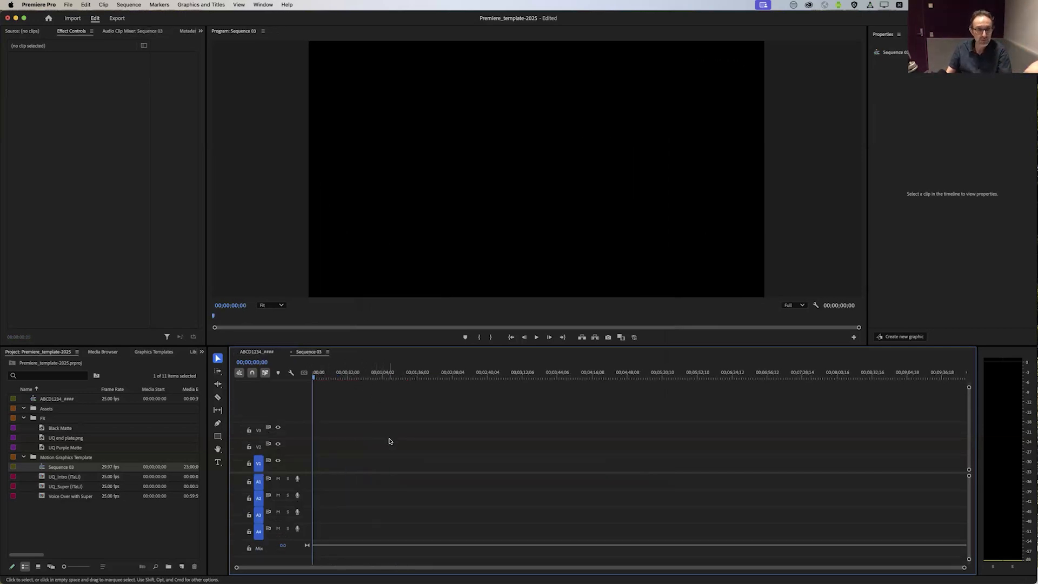
Step: Show the graphics templates and browse through My Templates from start to end and back
left_click(264, 4)
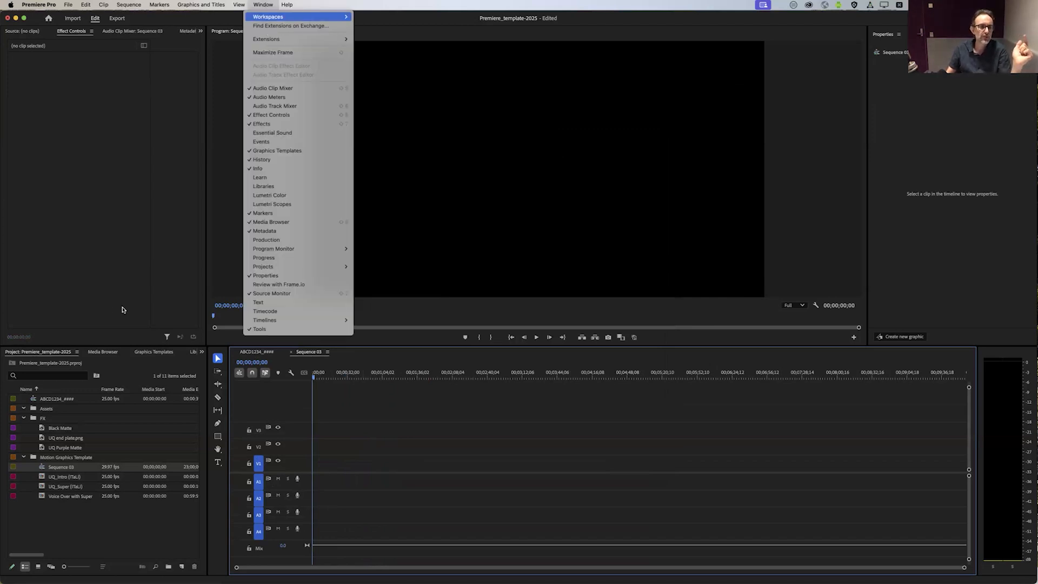
left_click(124, 325)
left_click(148, 352)
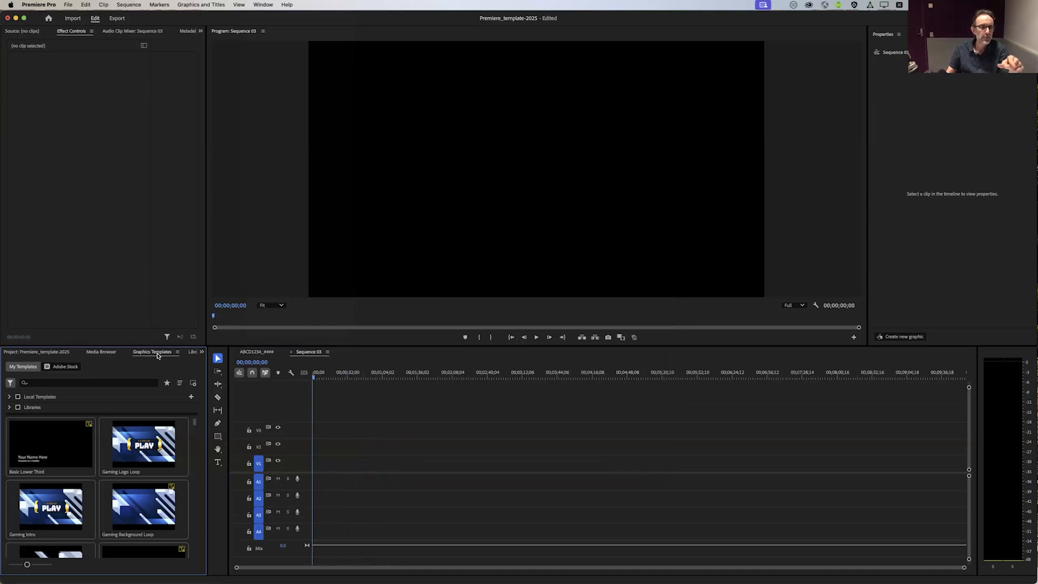
left_click(261, 5)
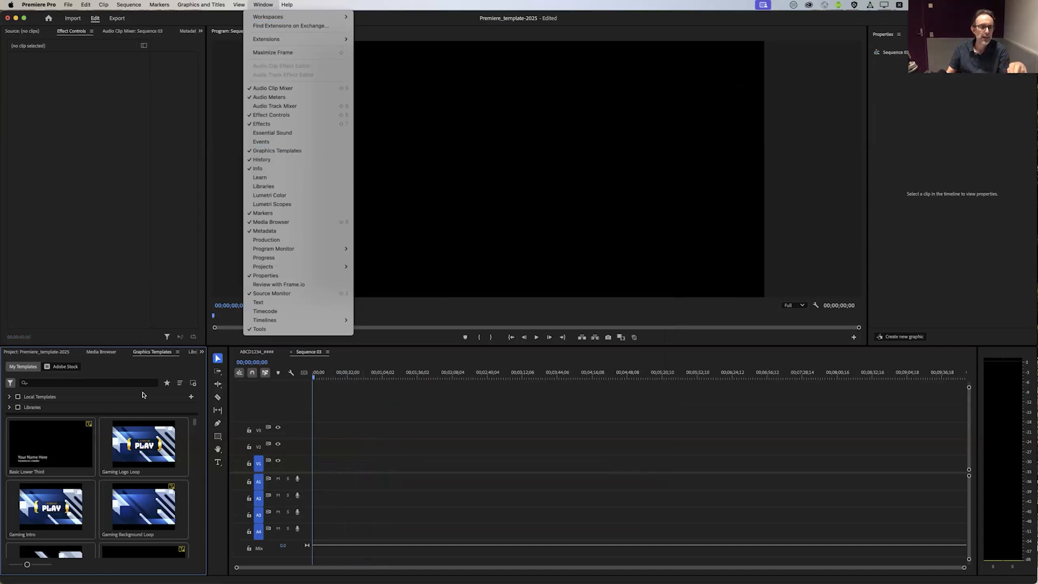
left_click(157, 355)
scroll(127, 481, "down", 15)
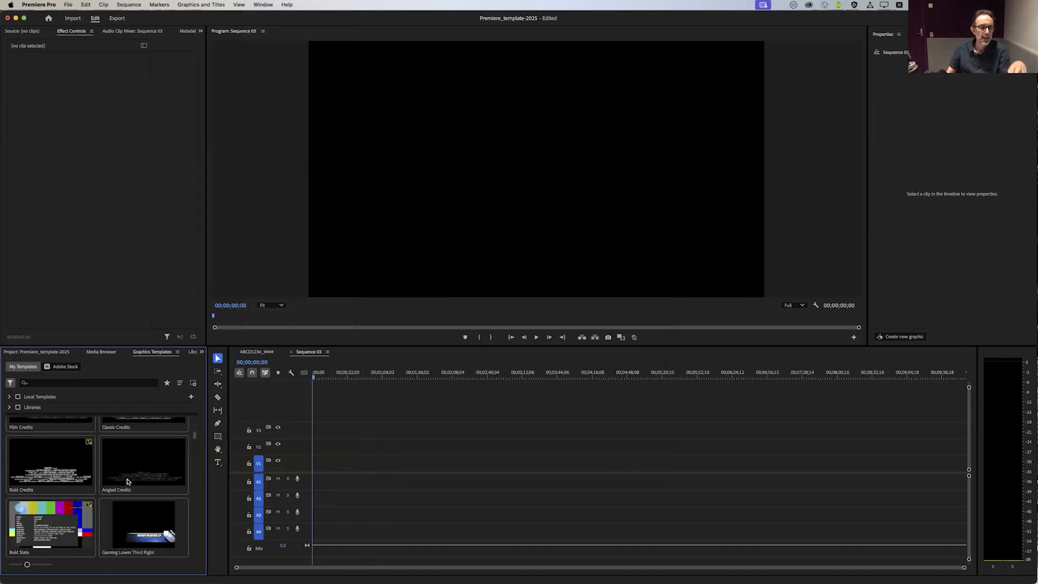
scroll(128, 481, "up", 10)
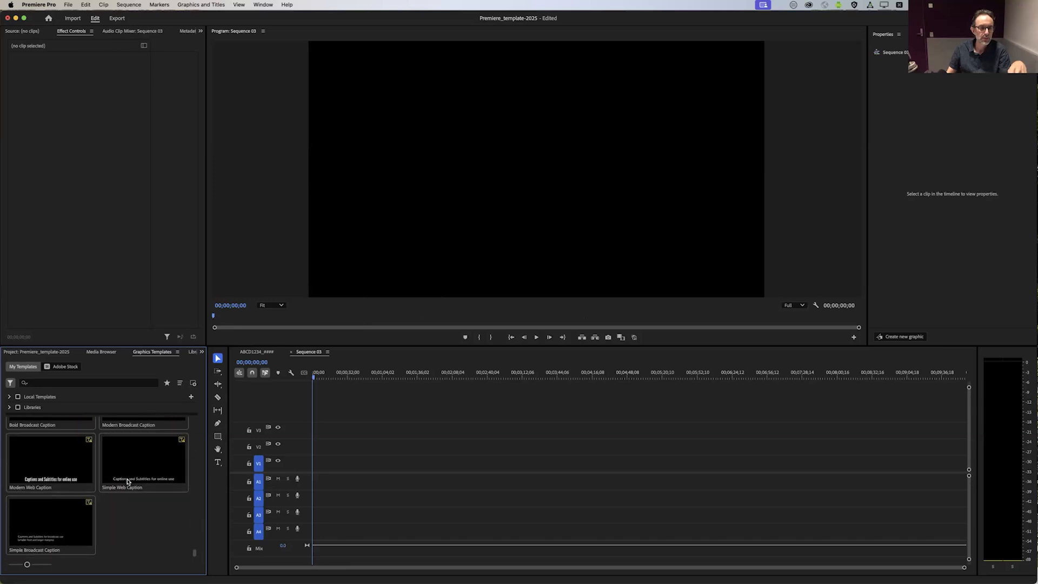
scroll(124, 472, "up", 5)
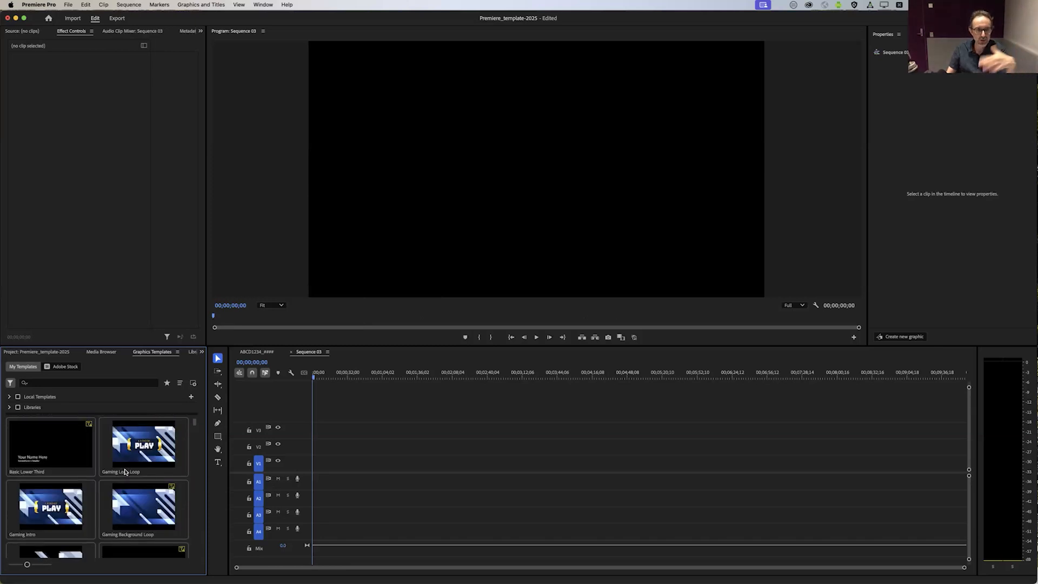
Step: Return to the ABCD1234_#### sequence and compare its UQ_Intro and UQ_Super clips with the available graphics templates
left_click(257, 351)
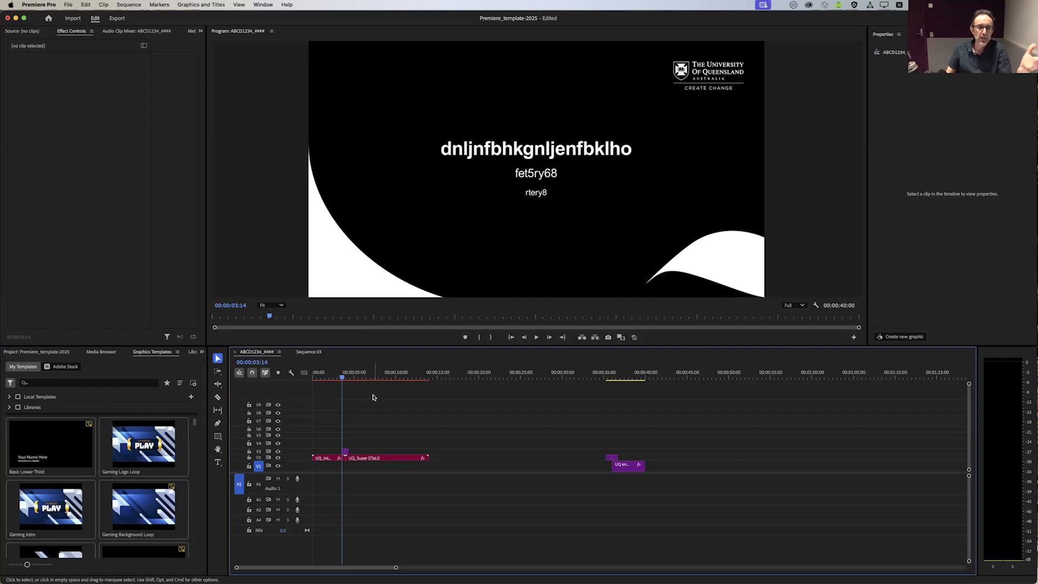
left_click(335, 458)
left_click(352, 458)
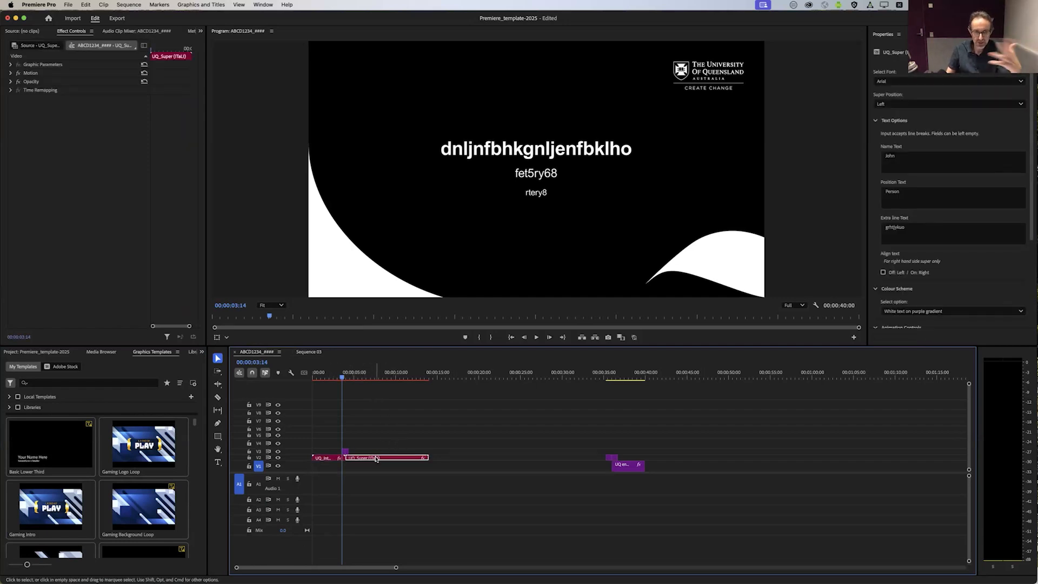
left_click(159, 449)
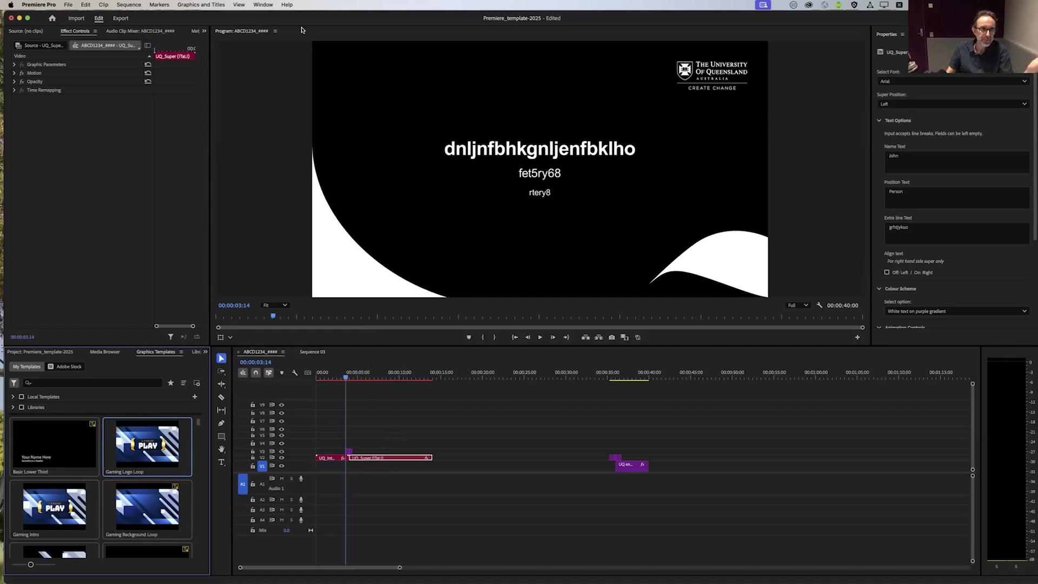
Step: Switch to Finder and open the Essential Graphics folder inside Quantum Computer's Assets folder
left_click(15, 55)
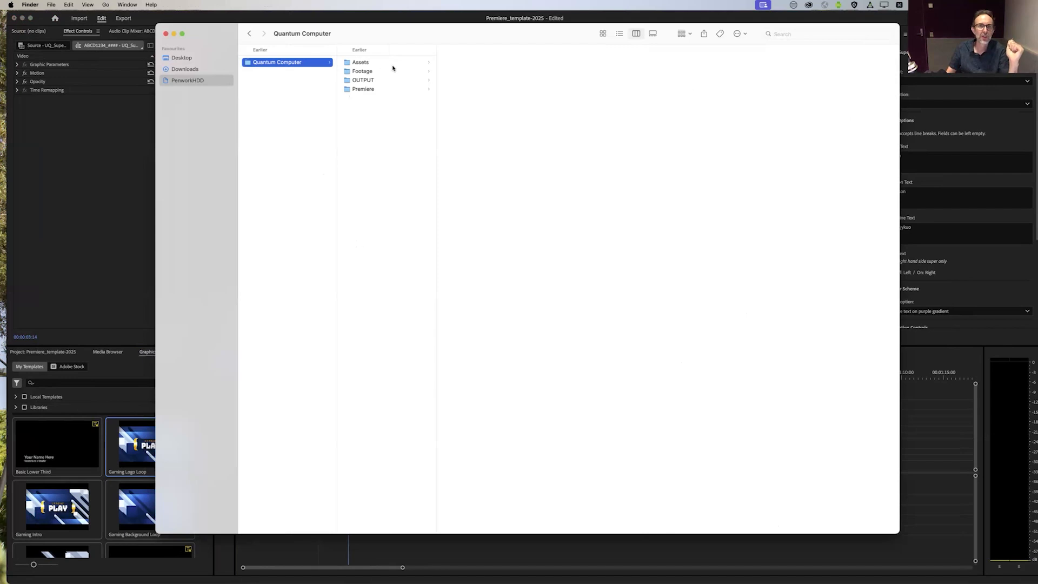
left_click(393, 65)
left_click(482, 73)
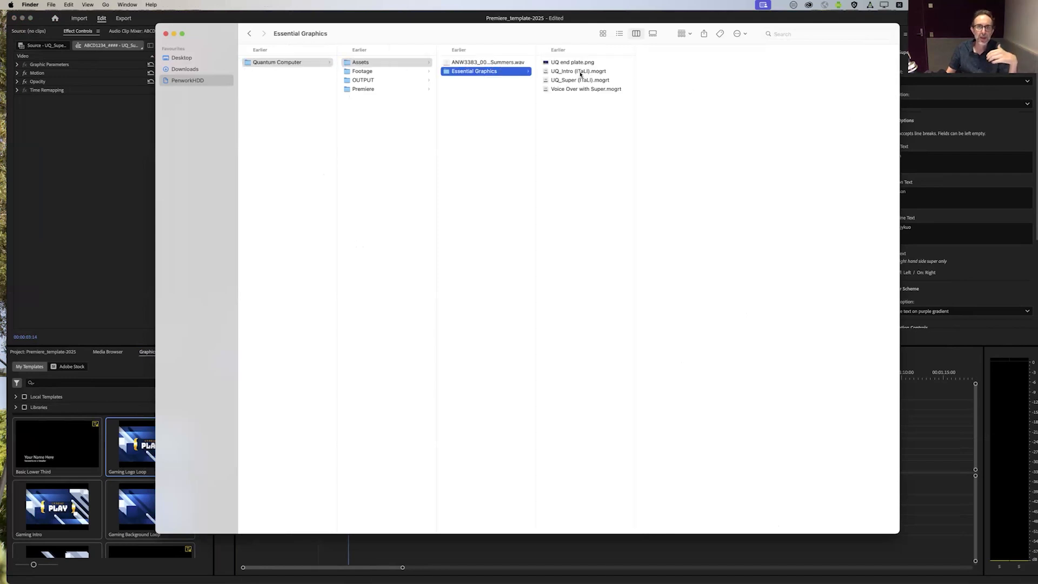
Step: Install the UQ_Intro (ITaLI).mogrt template from the Essential Graphics folder and acknowledge the import notification
left_click(581, 73)
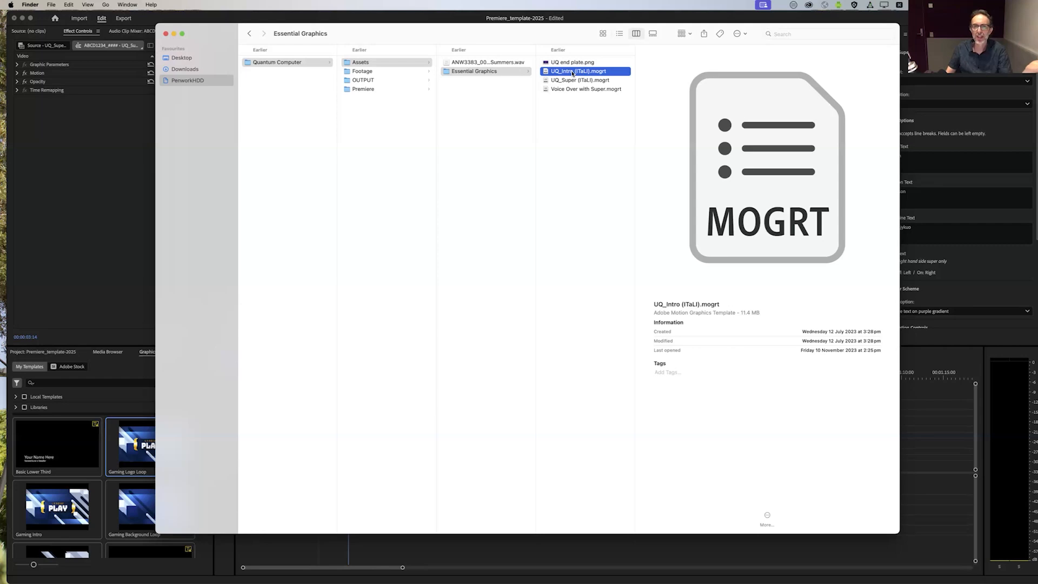
double_click(573, 74)
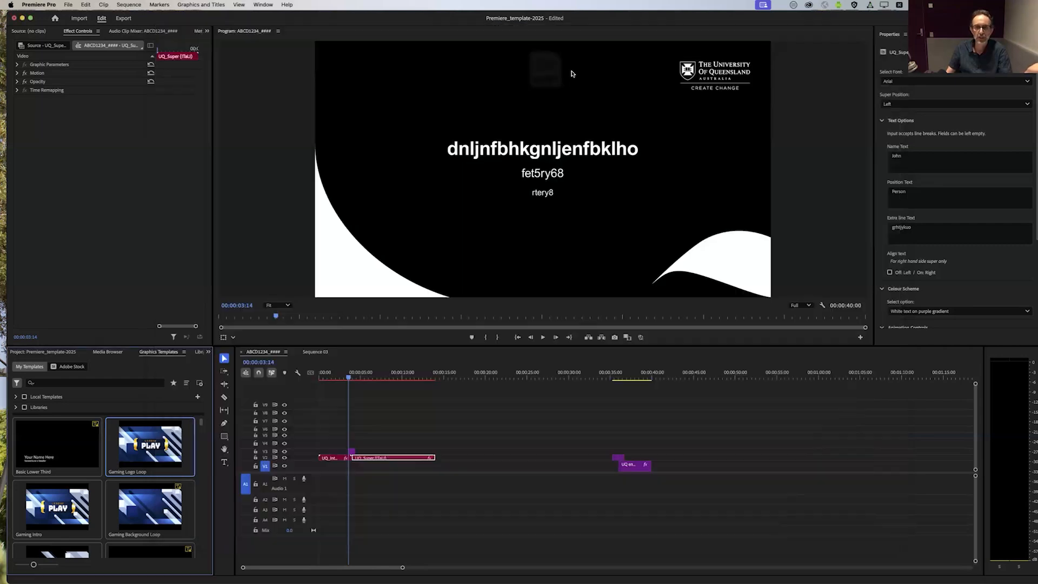
left_click(597, 331)
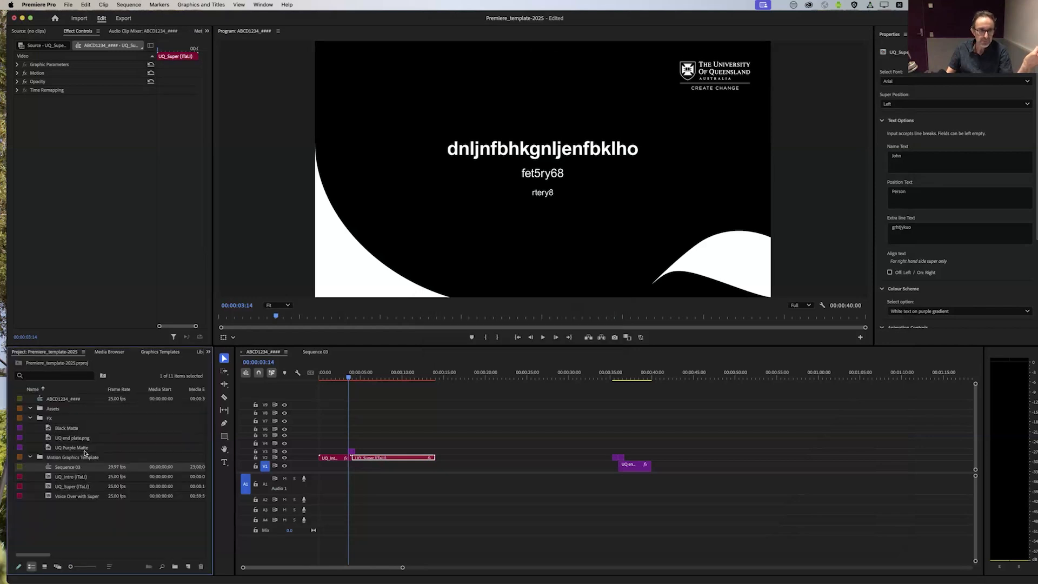
Step: Return to Finder and install the UQ_Super (ITaLI).mogrt template from the Essential Graphics folder
mouse_move(6, 83)
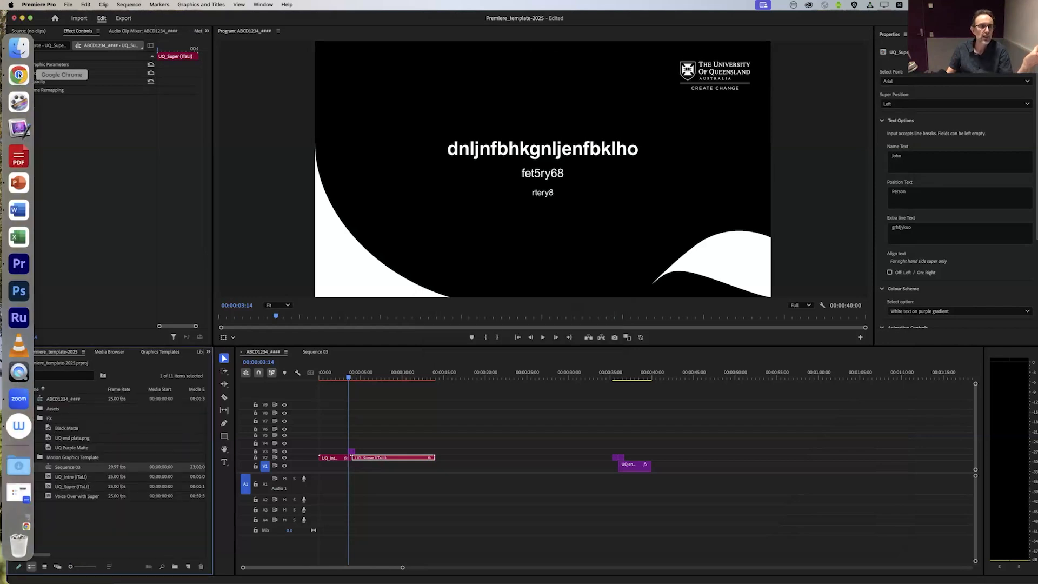
left_click(30, 56)
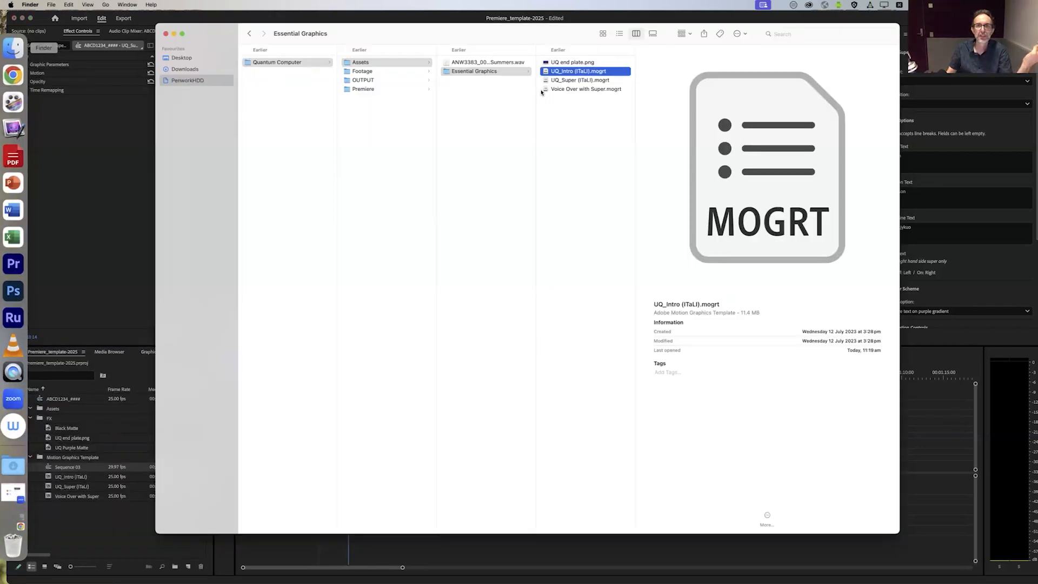
double_click(572, 81)
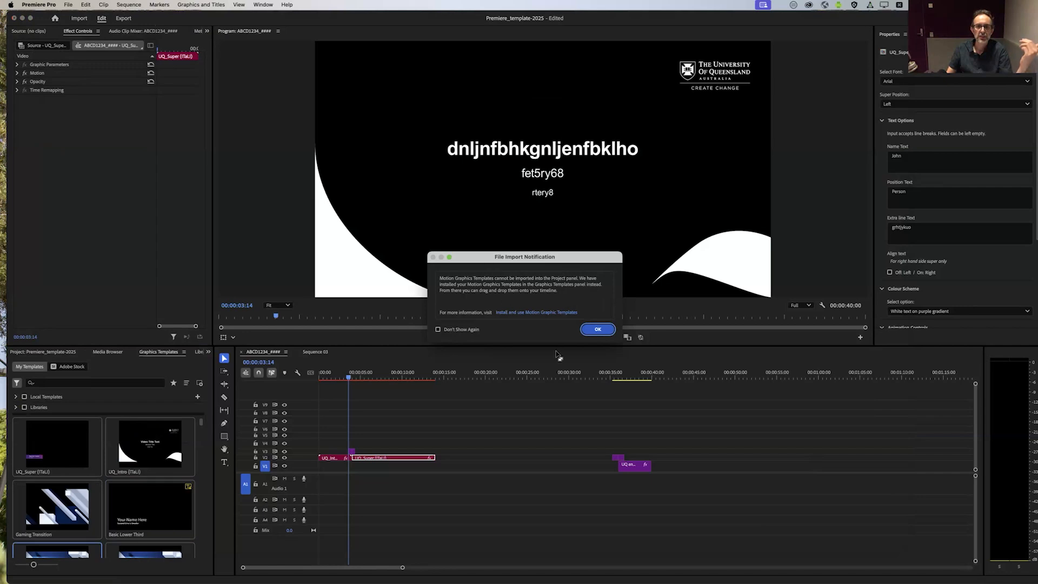
left_click(598, 329)
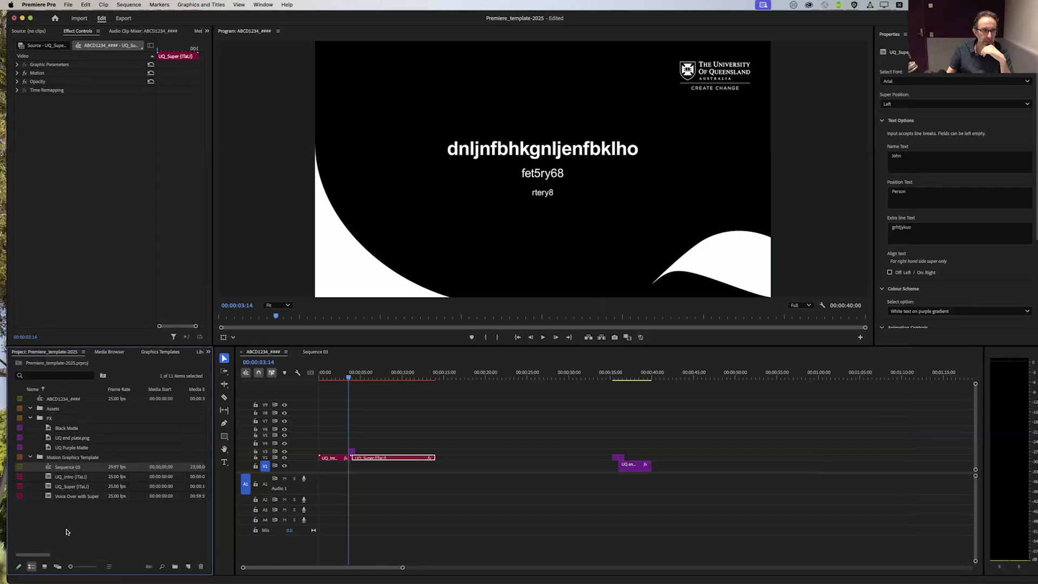
Step: Place the UQ_Super (ITaLI) template on V2 of Sequence 03 at about 10 seconds, keeping the existing sequence settings
left_click(180, 353)
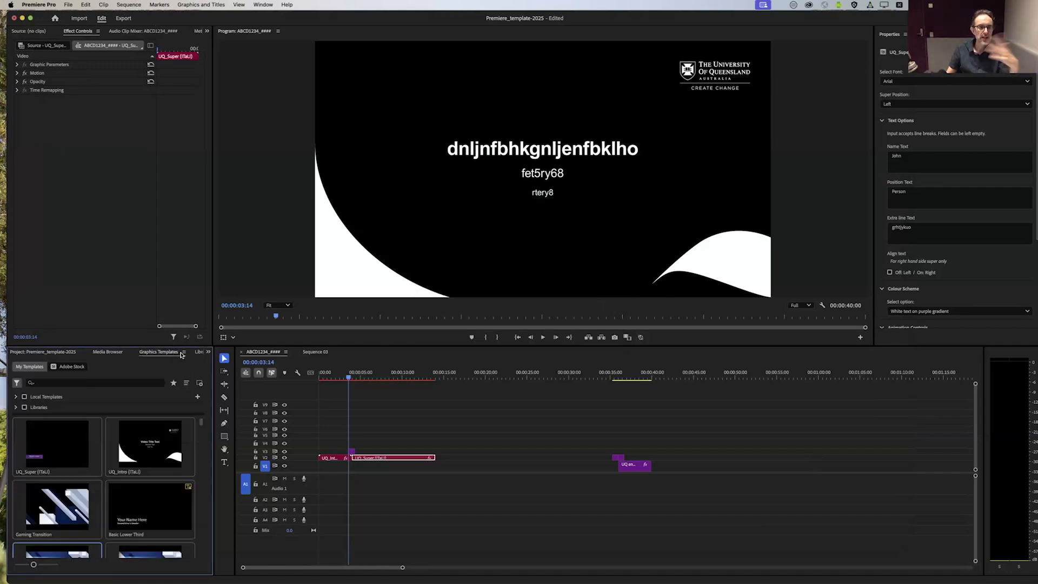
left_click(308, 354)
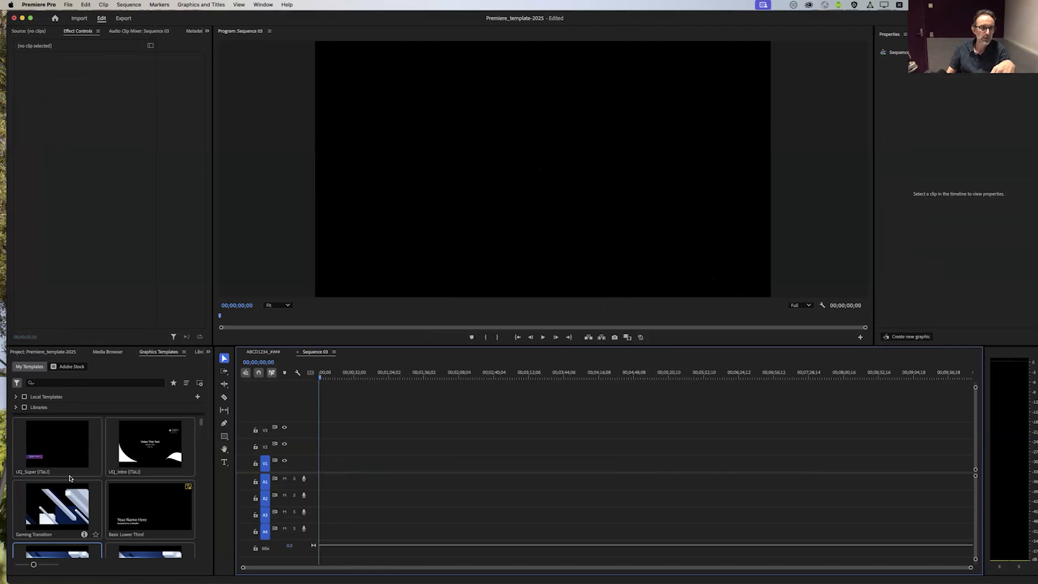
left_click_drag(54, 446, 334, 451)
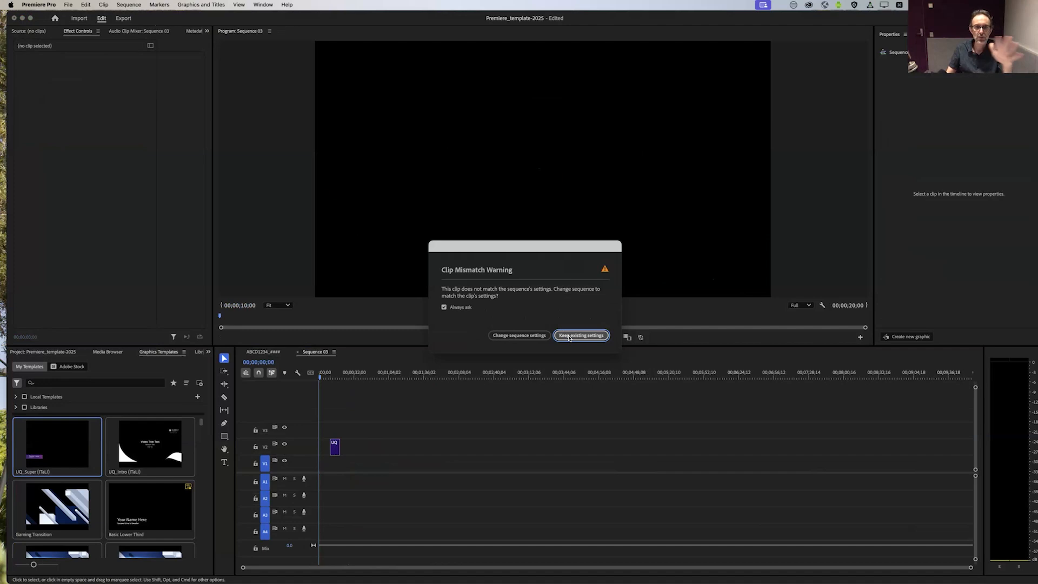
left_click(569, 337)
left_click_drag(337, 377, 332, 377)
Step: Place the UQ_Intro (ITaLI) template at the start of V1 in Sequence 03 and scrub through it
left_click_drag(149, 445, 324, 469)
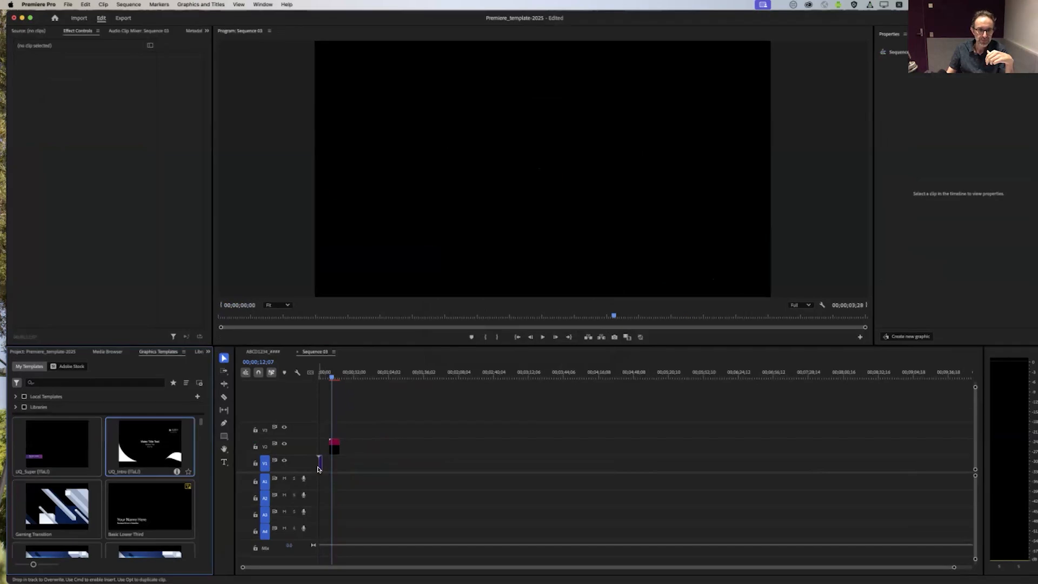
left_click(321, 374)
left_click_drag(321, 374, 330, 375)
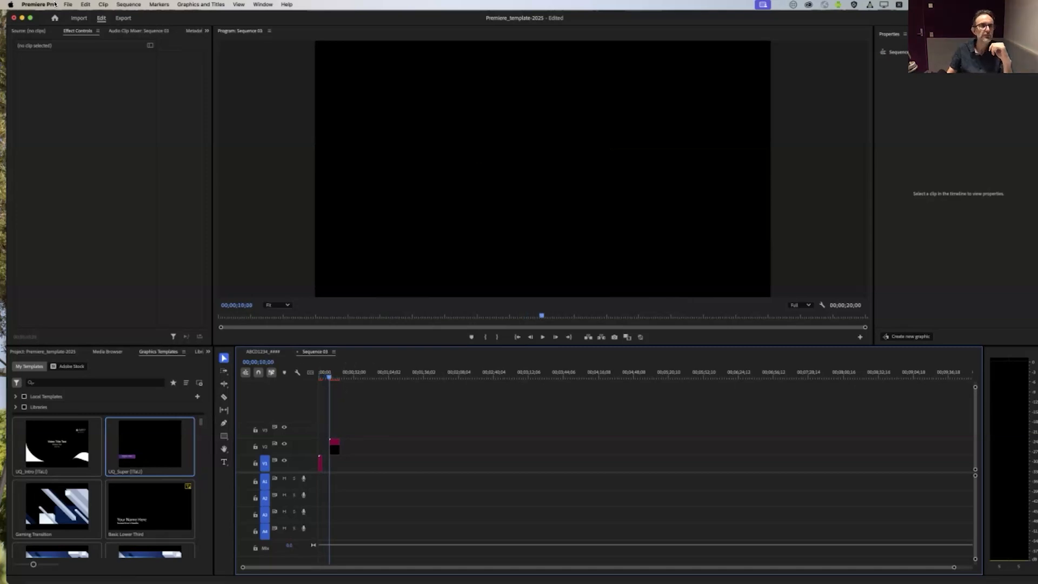
Step: Close Sequence 03, show the project contents and collapse the FX and Motion Graphics Template bins
left_click(297, 352)
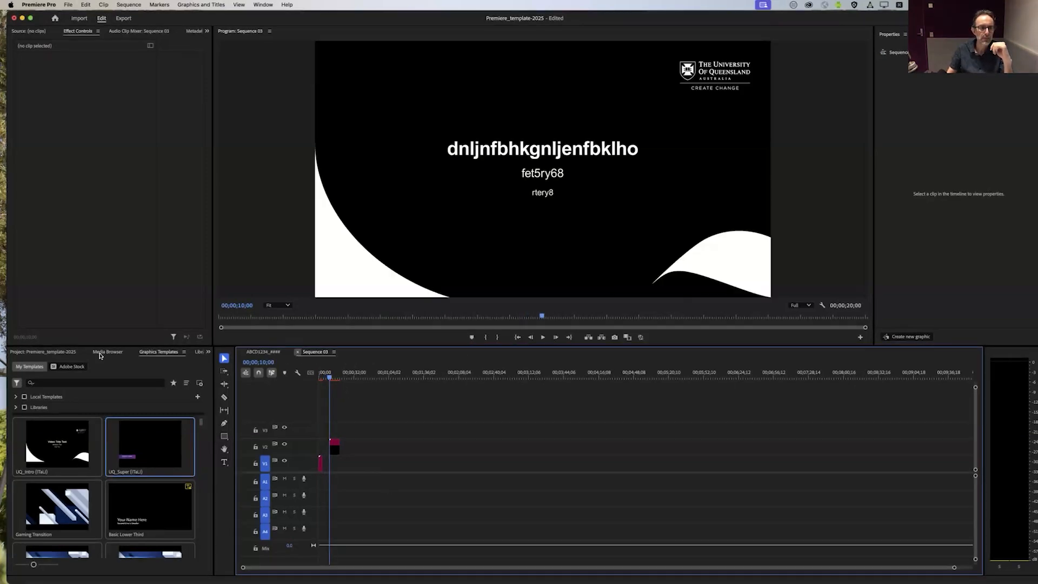
left_click(64, 352)
left_click_drag(398, 374, 326, 375)
left_click_drag(380, 427, 341, 449)
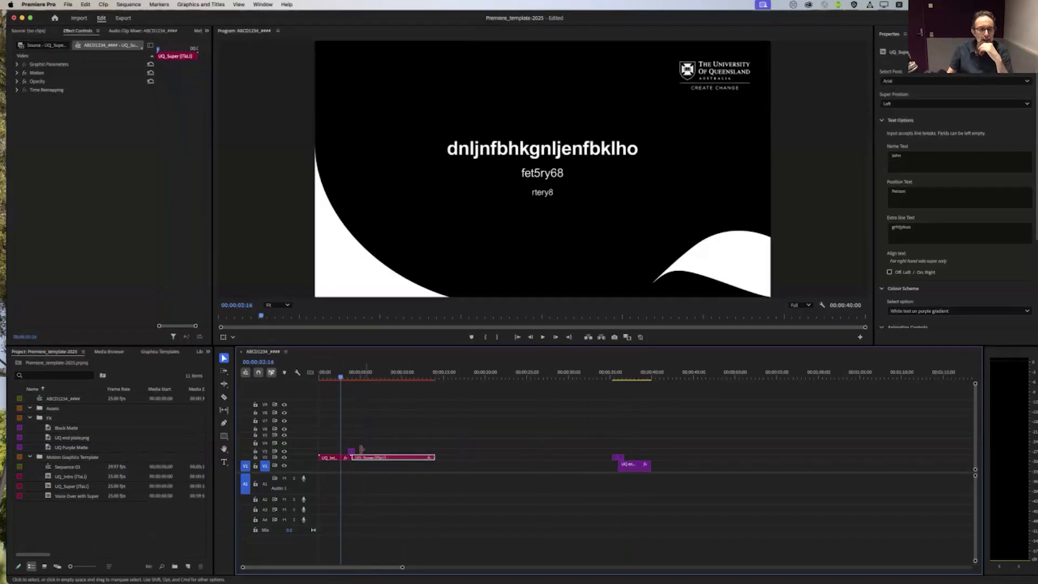
left_click(149, 520)
left_click(30, 418)
left_click(30, 428)
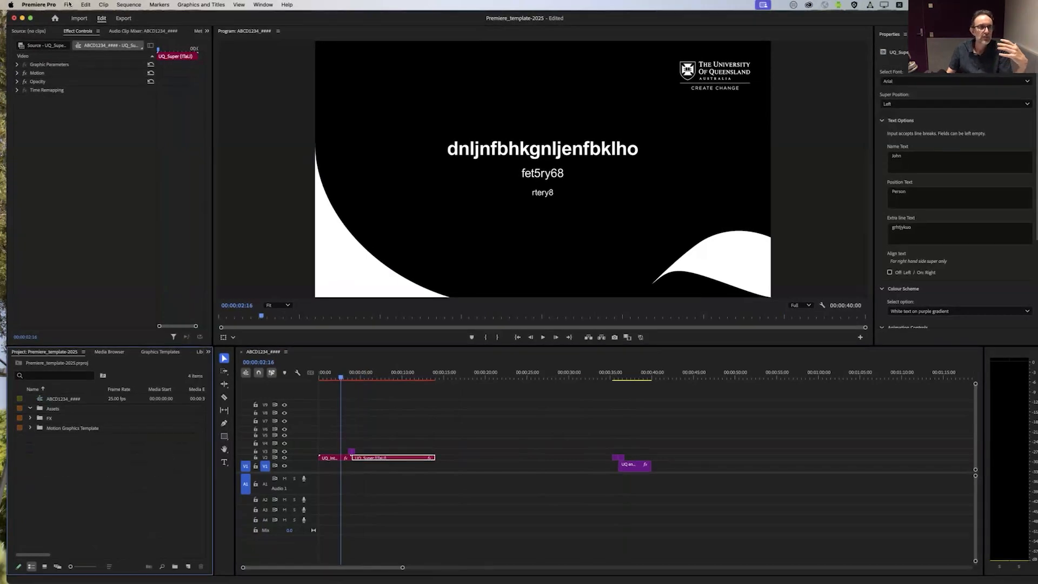
Step: Try to bring the Footage folder from Finder into the project, moving the Premiere window aside and back
left_click(68, 5)
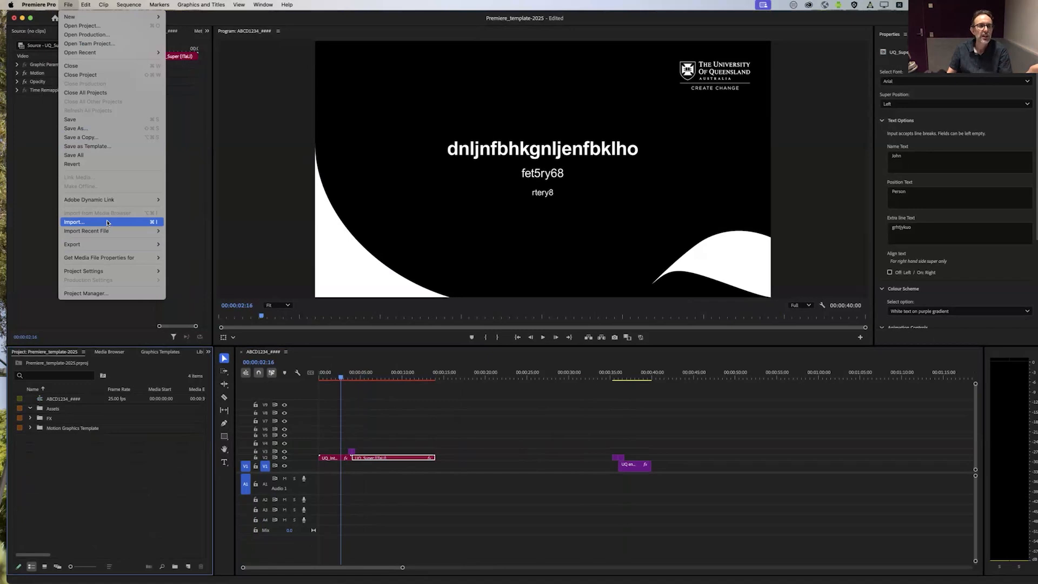
left_click(422, 25)
left_click_drag(362, 18, 448, 168)
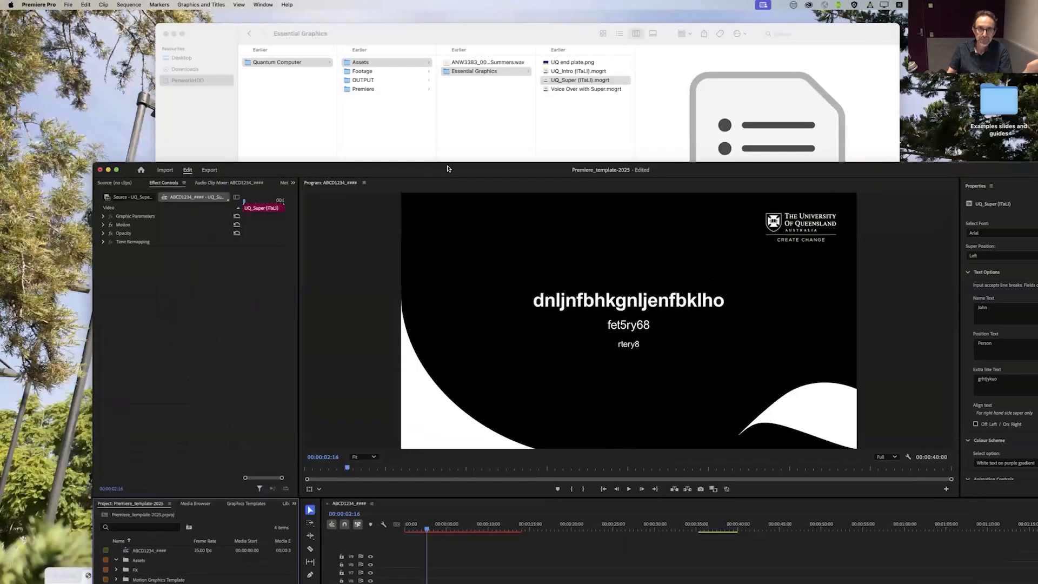
left_click(360, 74)
left_click(362, 75)
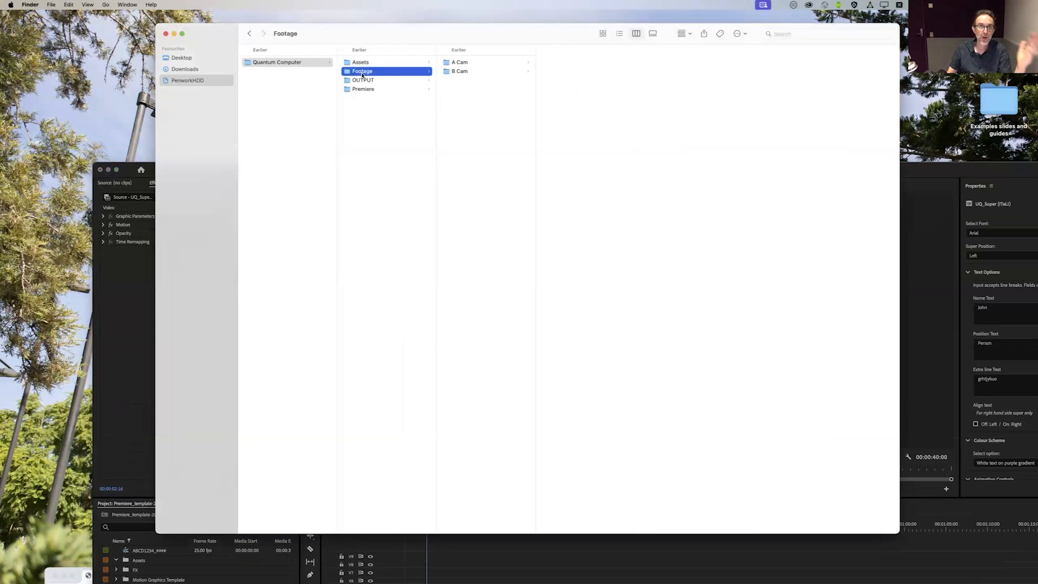
left_click_drag(360, 74, 161, 552)
left_click_drag(300, 180, 411, 110)
left_click_drag(358, 171, 275, 21)
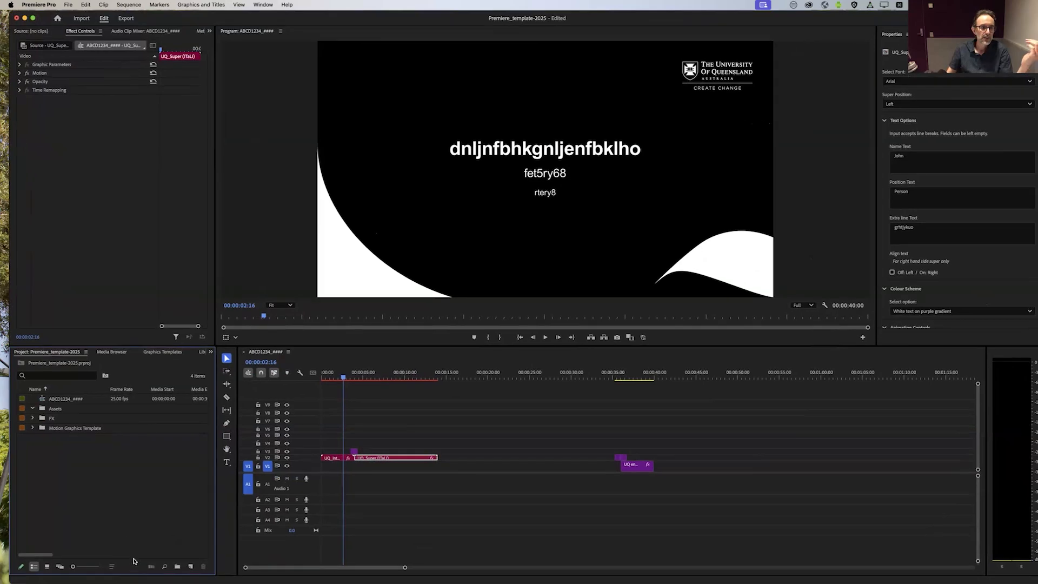
Step: Open the media import dialog and browse to the Footage folder inside Quantum Computer
double_click(91, 450)
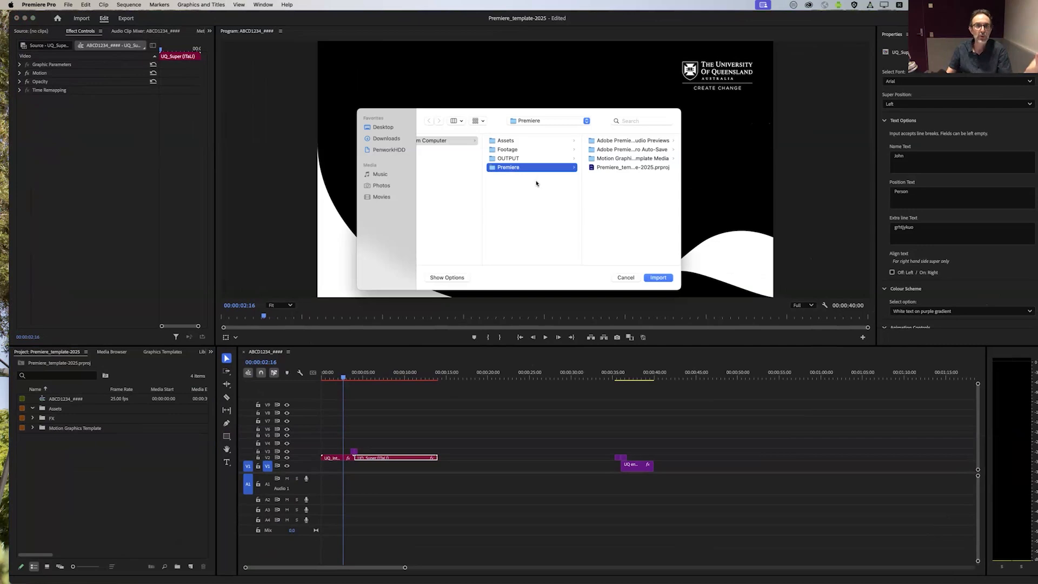
left_click(69, 4)
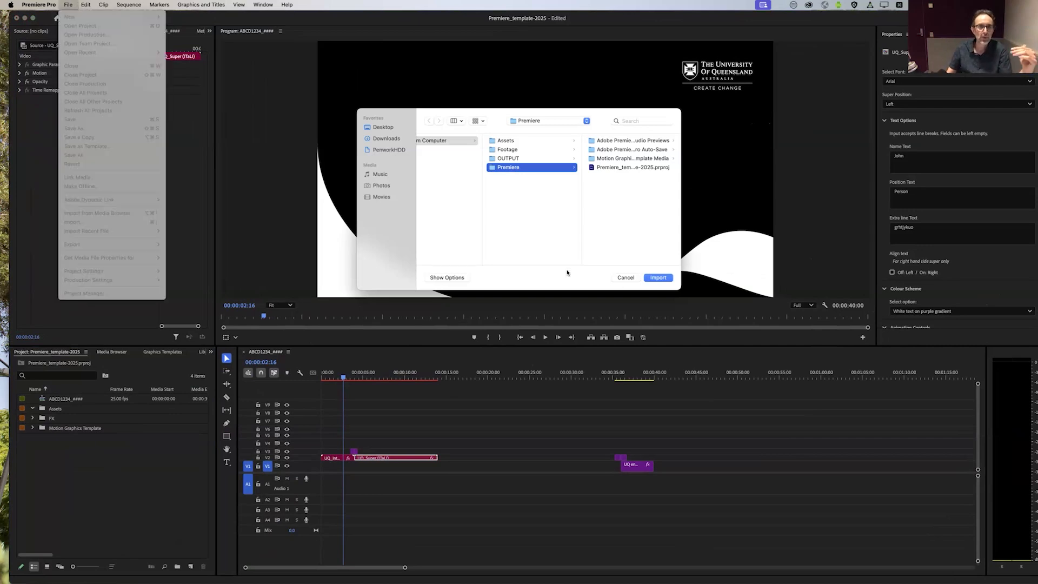
left_click(558, 229)
left_click(554, 241)
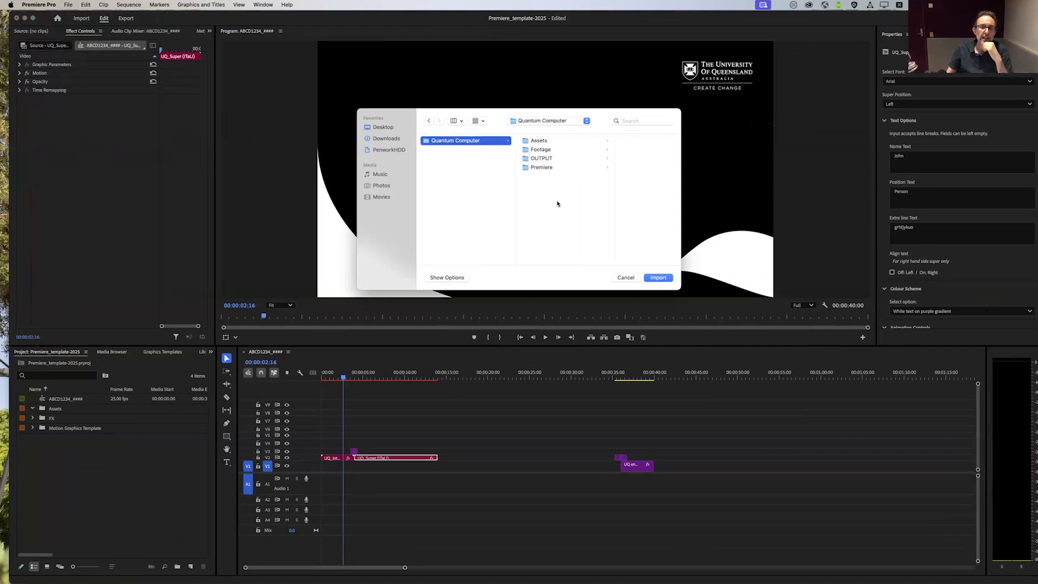
left_click(541, 150)
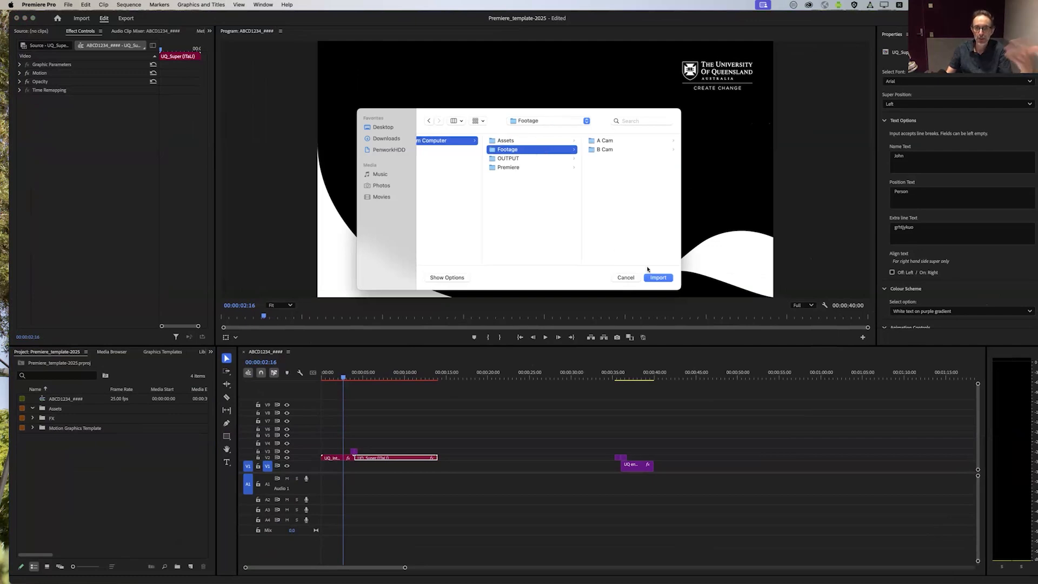
Step: Examine the video clips inside the A Cam and B Cam folders in the import dialog
left_click(617, 141)
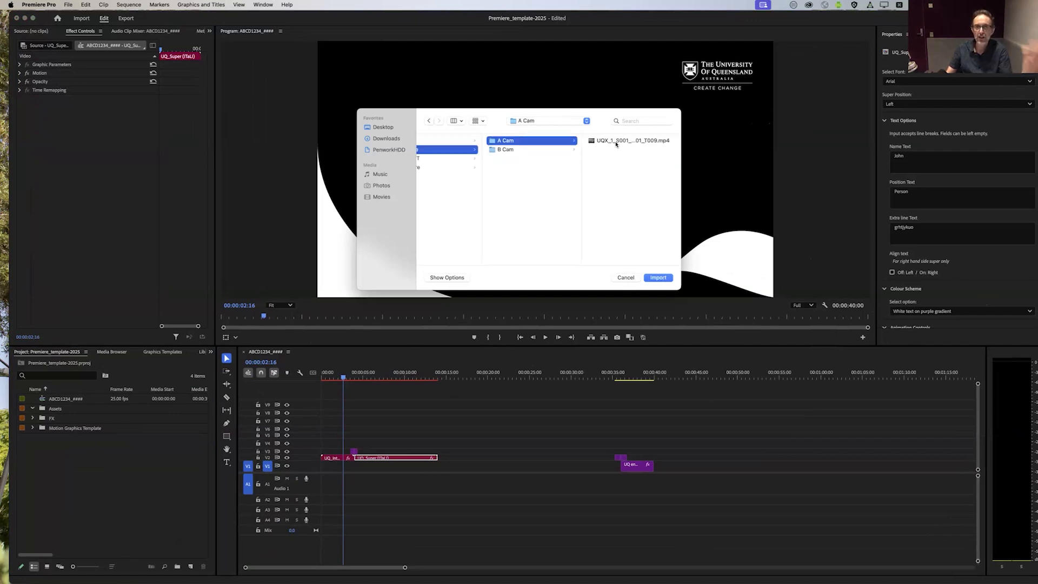
left_click(617, 142)
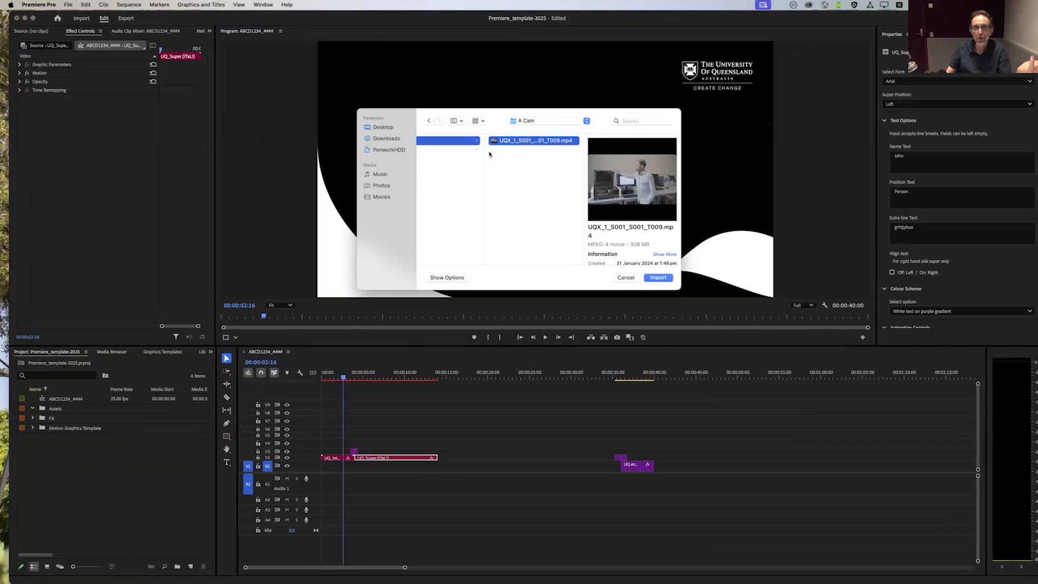
left_click(468, 150)
left_click(549, 172)
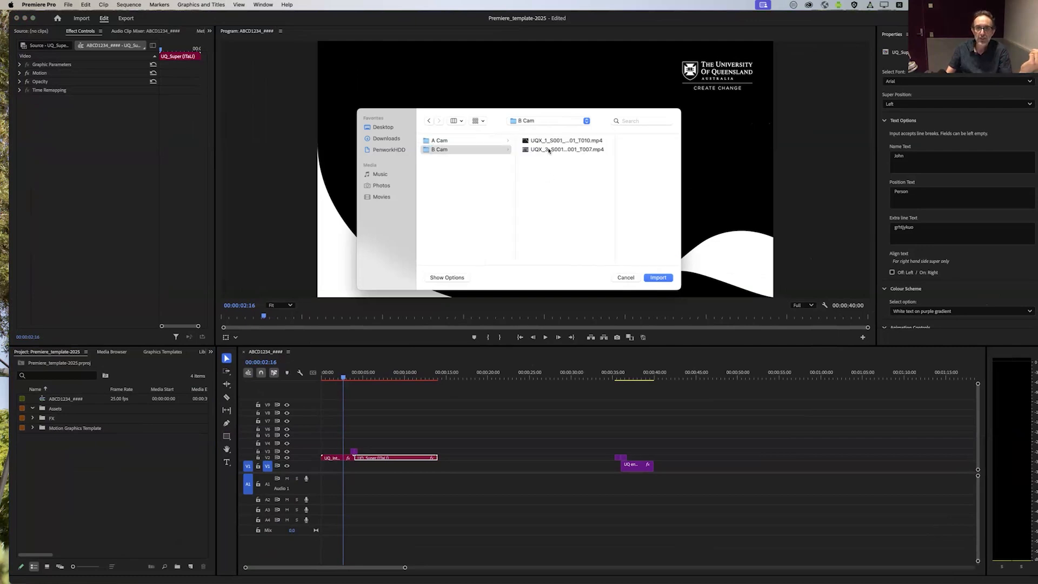
key("super+a")
mouse_move(550, 167)
left_mouse_down()
mouse_move(551, 189)
mouse_move(539, 136)
mouse_move(536, 192)
mouse_move(538, 128)
mouse_move(552, 145)
mouse_move(545, 152)
left_mouse_up()
left_click(545, 162)
left_click(556, 144)
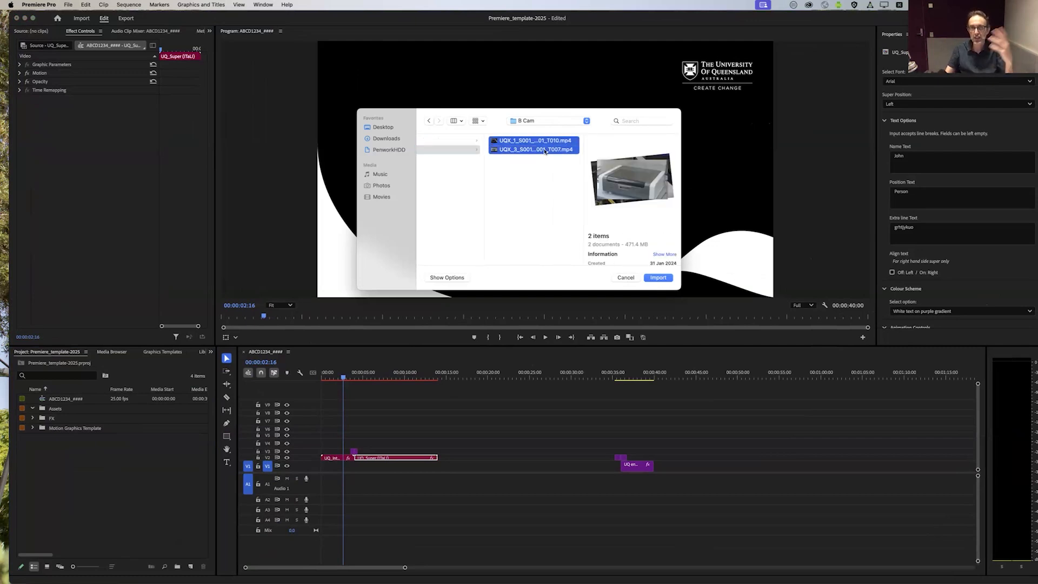
scroll(480, 223, "left", 5)
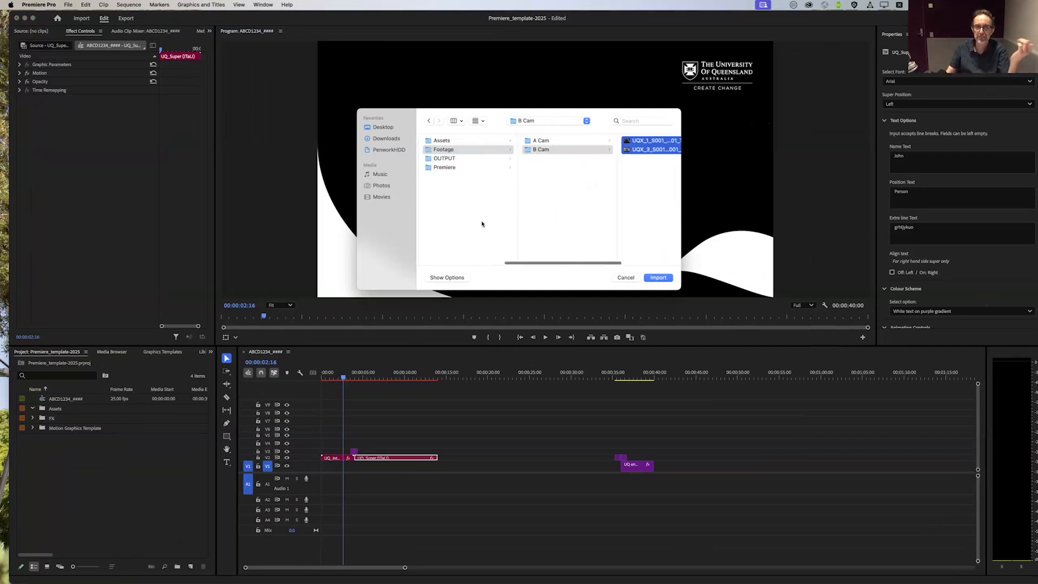
Step: Import the whole Footage folder from Quantum Computer into the project
left_click(567, 208)
left_click(574, 150)
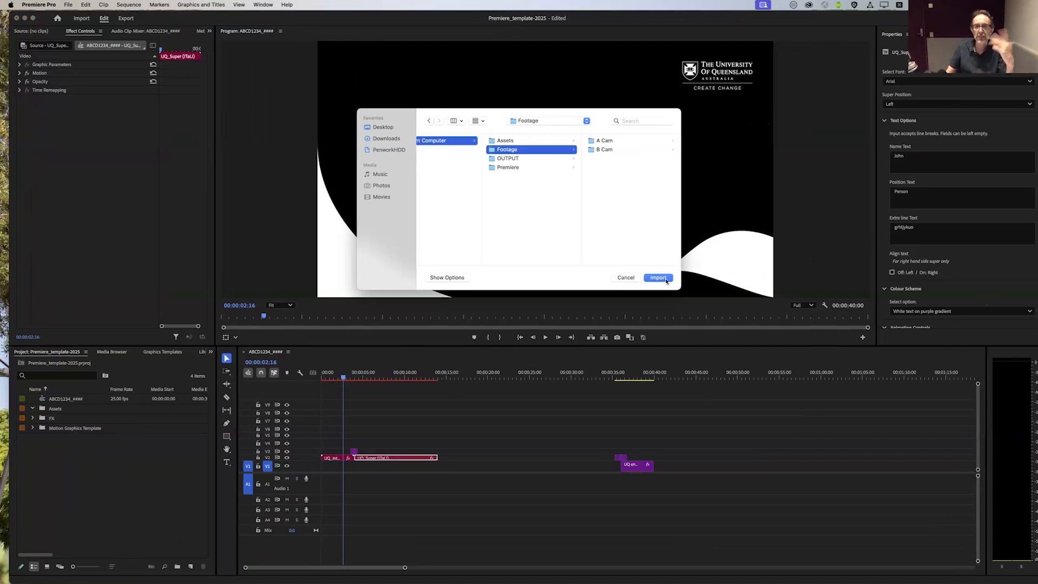
left_click(659, 278)
left_click(121, 476)
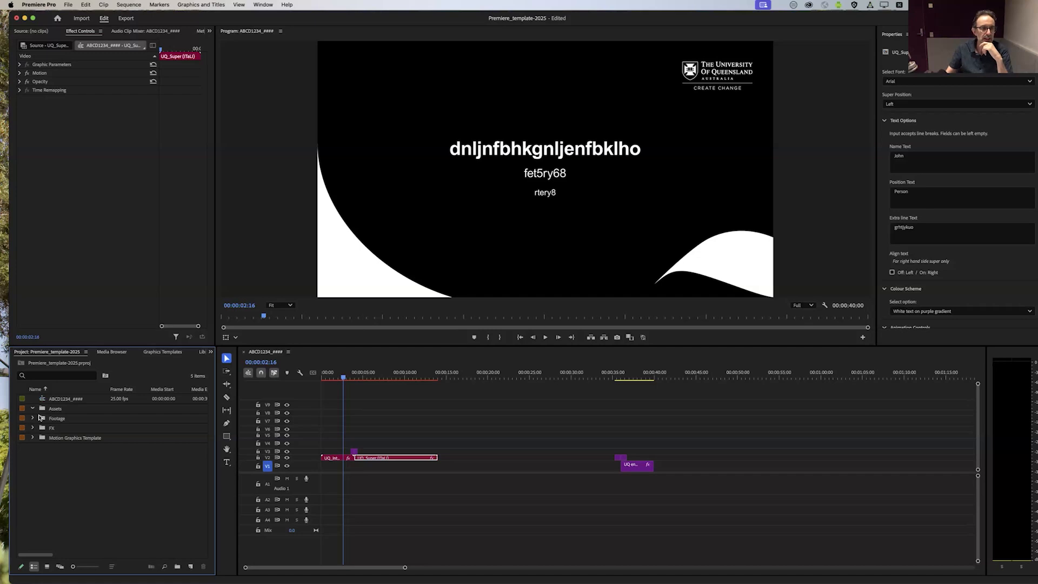
Step: Expand the imported Footage bin and its A Cam and B Cam bins to list their clips
left_click(33, 418)
left_click(33, 418)
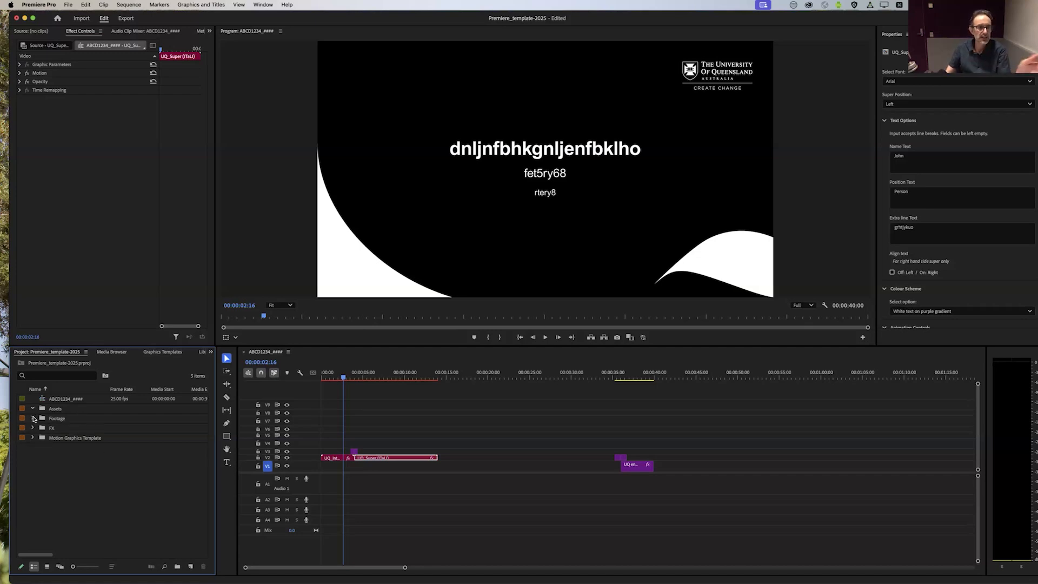
left_click(32, 418)
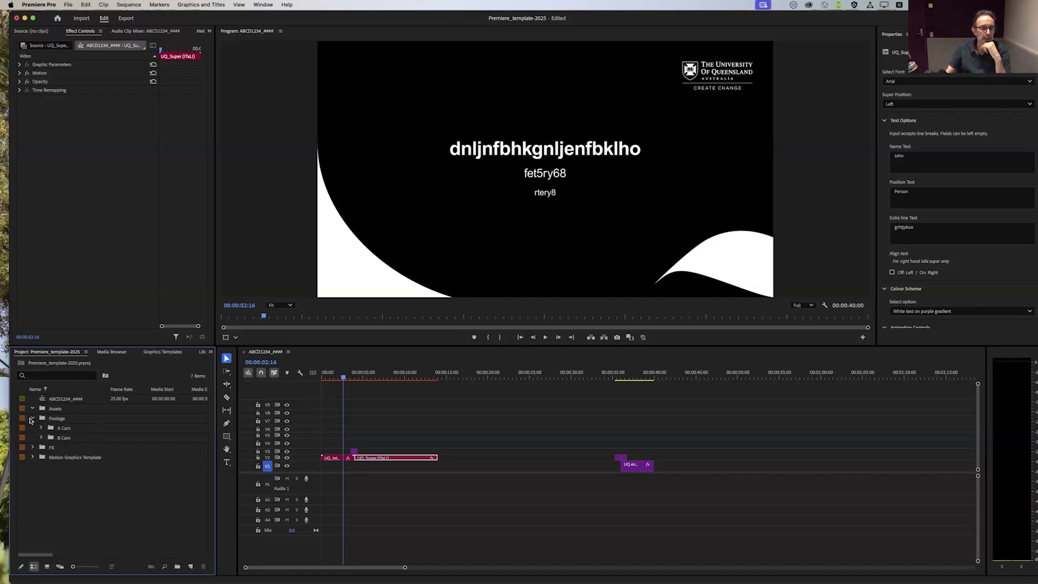
left_click(41, 428)
left_click(41, 448)
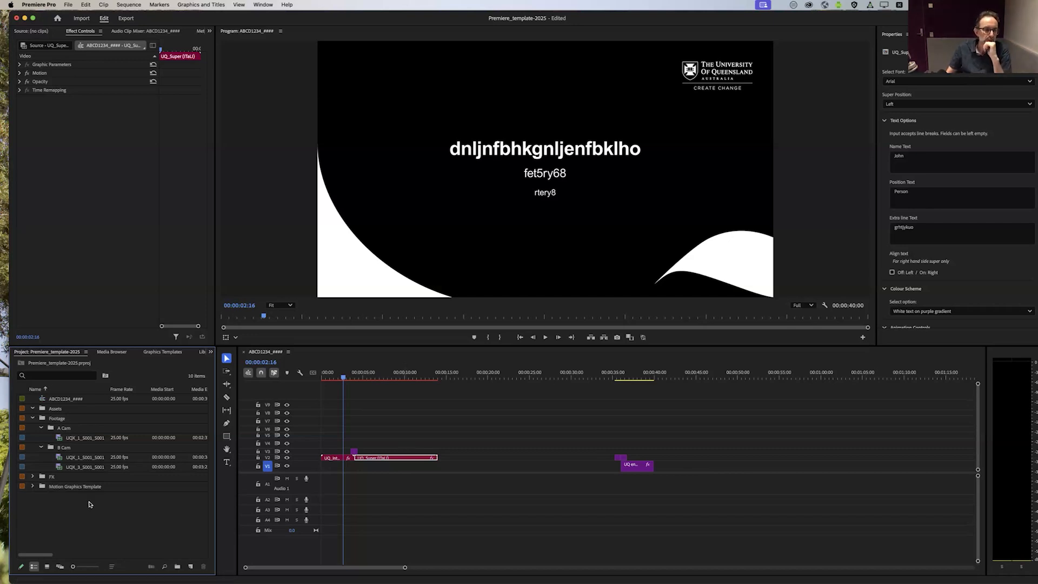
Step: Select the UQX_1 clip in the A Cam bin
left_click(69, 439)
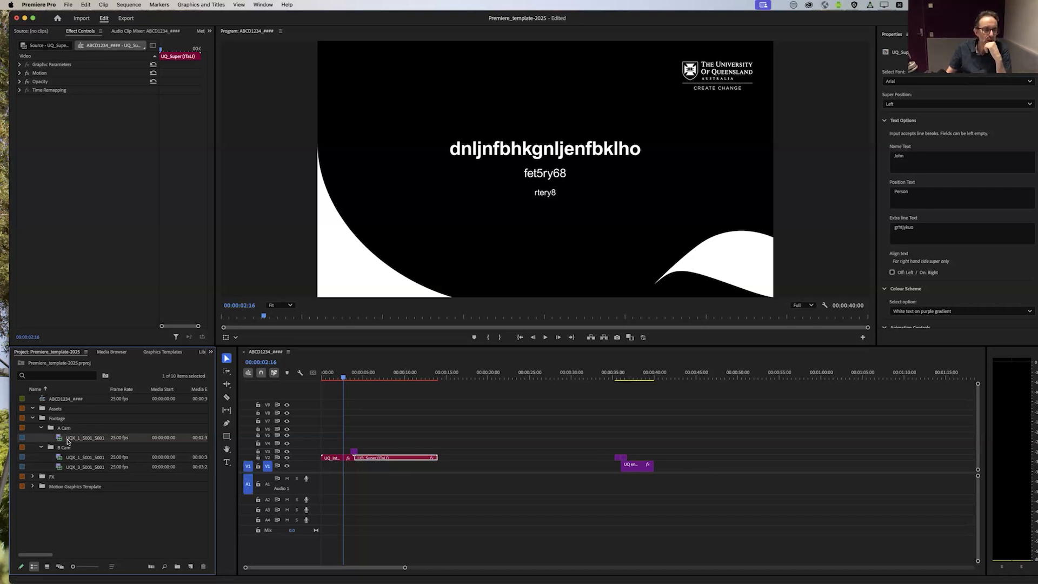
left_click(79, 458)
left_click(93, 440)
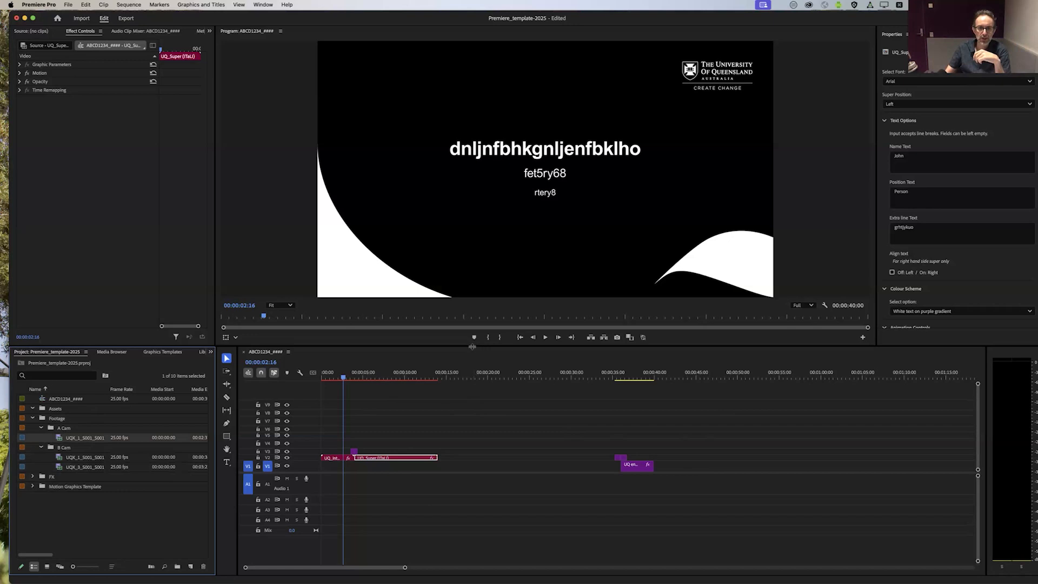
Step: Enlarge the timeline area and preview the UQ_Super title clip at 00:00:08:22
left_click_drag(452, 347, 452, 251)
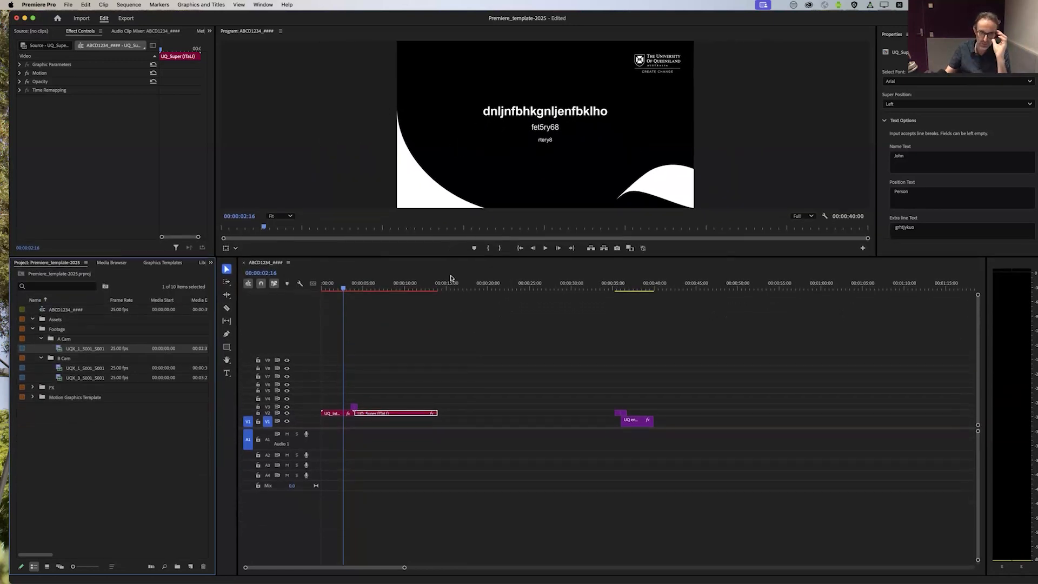
left_click(534, 359)
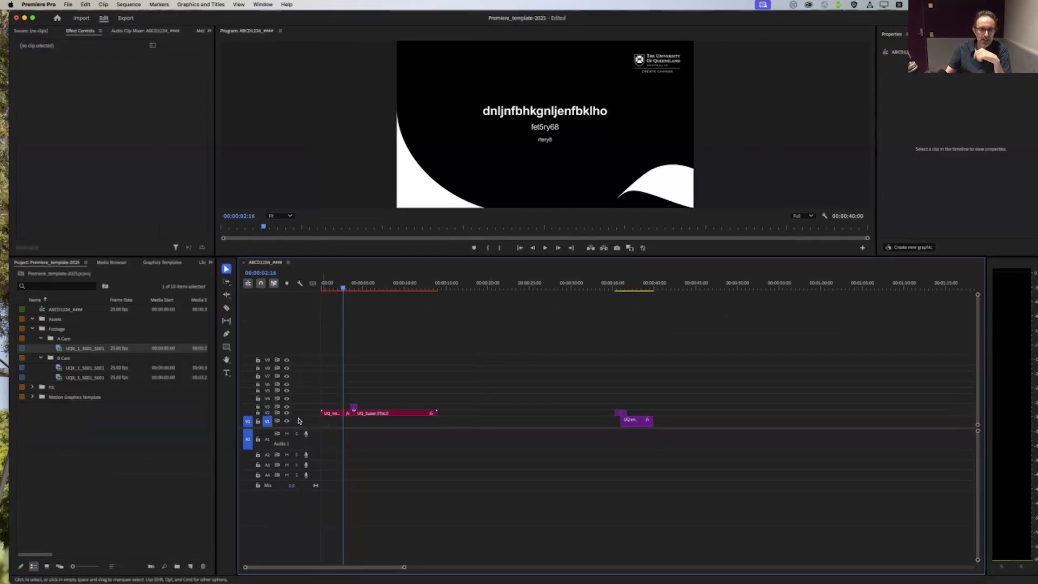
left_click(381, 415)
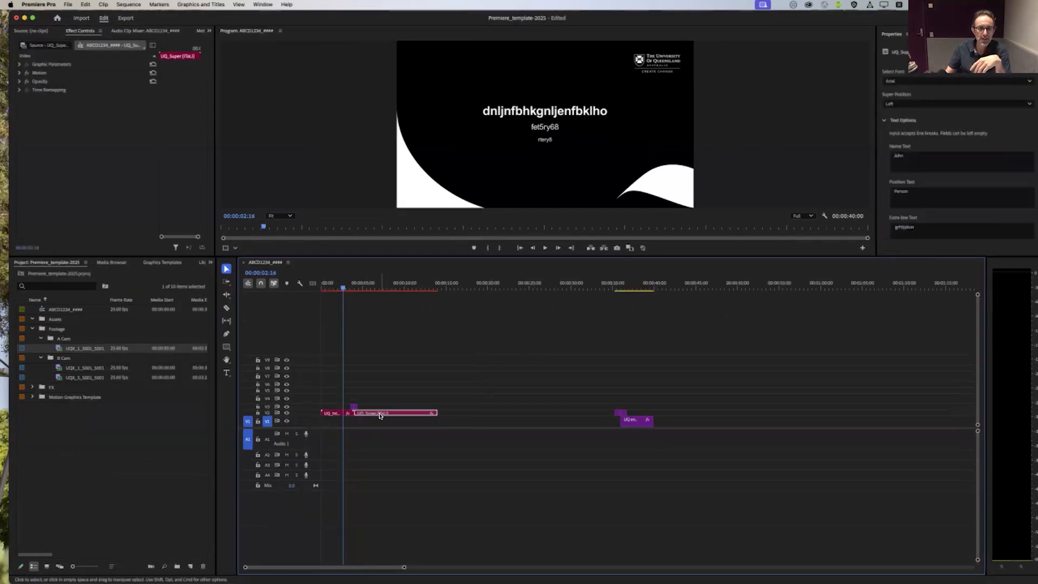
left_click_drag(363, 280, 395, 282)
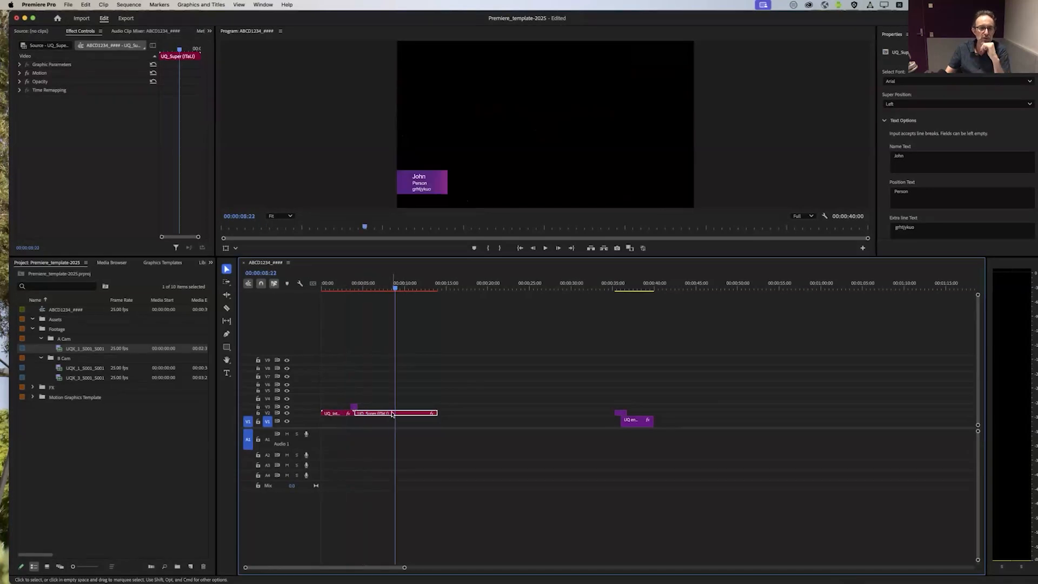
left_click(374, 422)
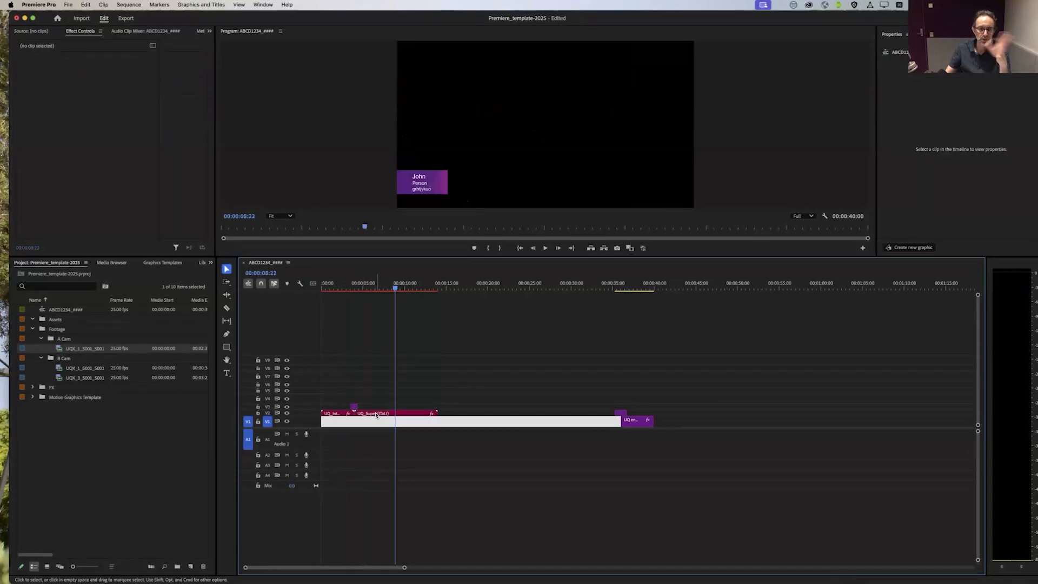
left_click(375, 415)
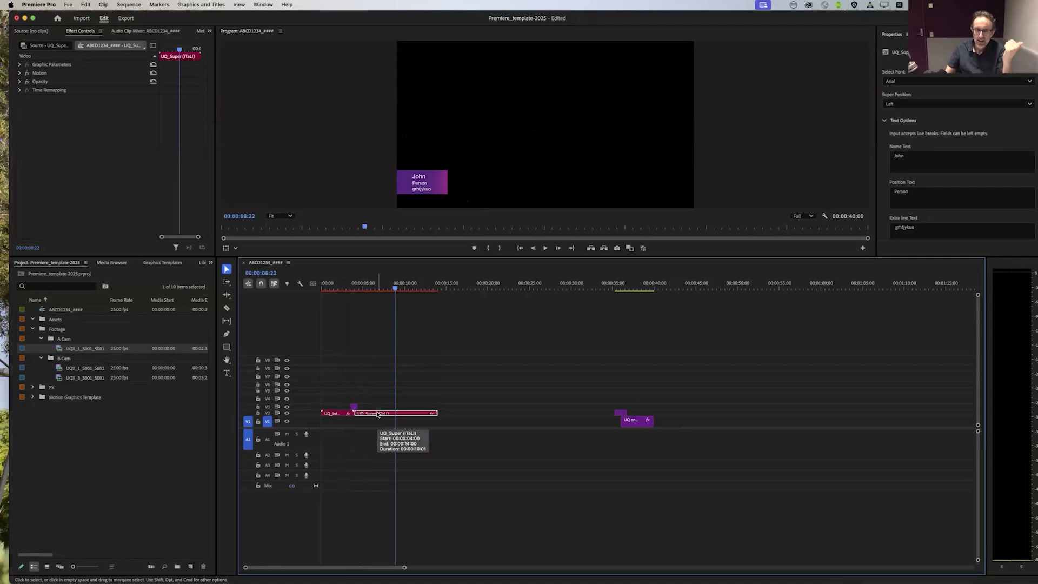
Step: Move the UQ_Super title onto track V4 above the end plate, preview the overlay, and return the title to V2 after the intro
left_click_drag(383, 414, 653, 398)
left_click_drag(526, 283, 619, 273)
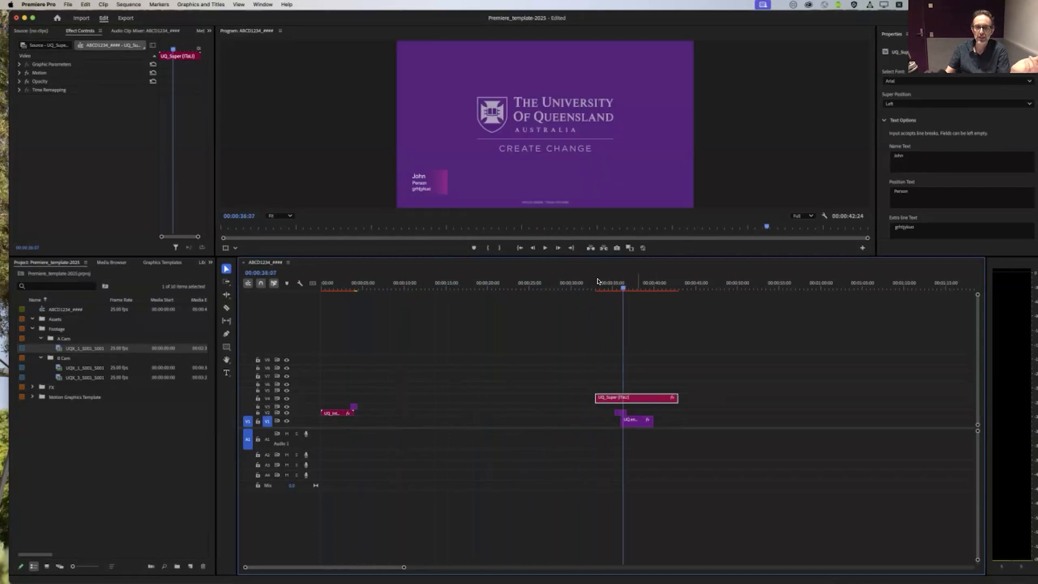
left_click(634, 289)
left_click_drag(640, 401, 618, 429)
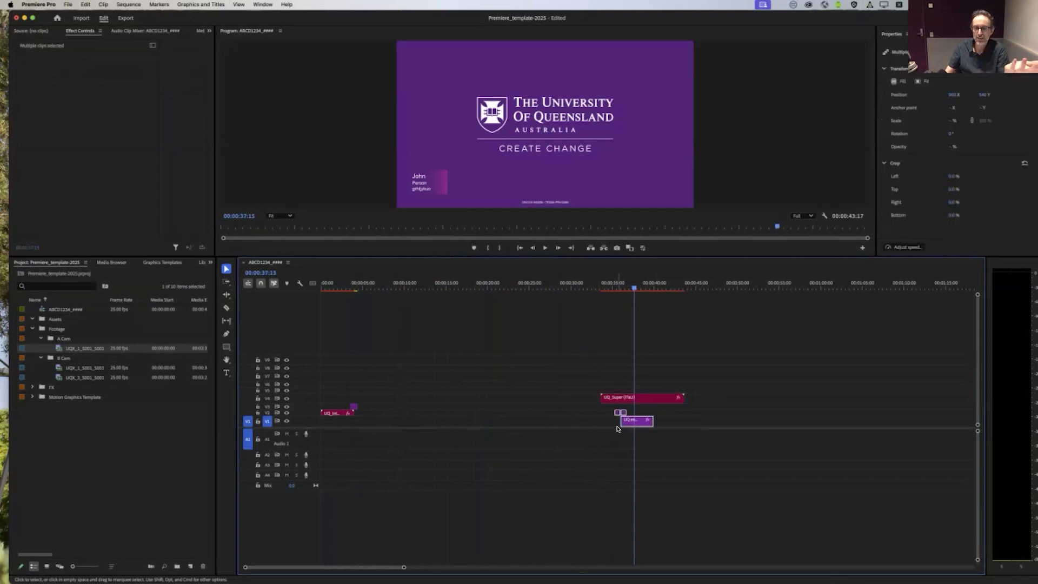
left_click(684, 418)
left_click(640, 421)
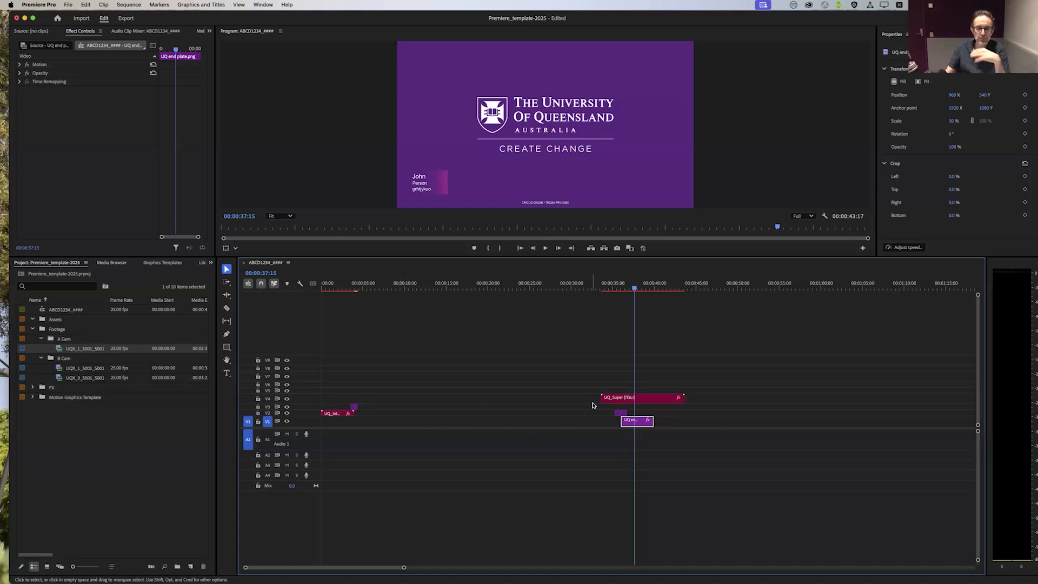
left_click(679, 423)
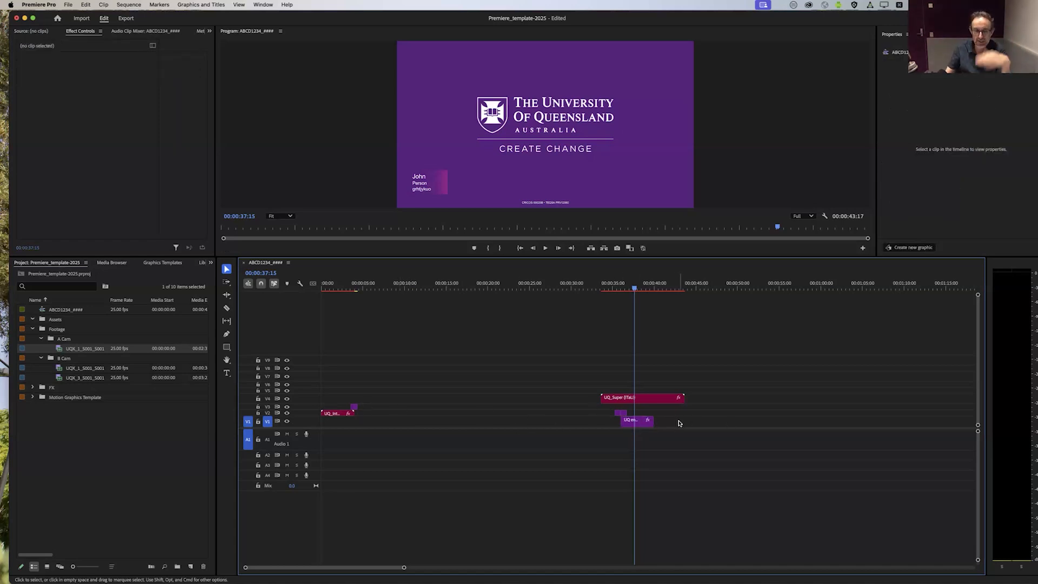
left_click_drag(647, 398, 382, 414)
Step: Move the end plate and its transition clips further along the sequence onto tracks V7 and V8, ending at about 00:01:41
left_click_drag(691, 387, 583, 408)
left_click_drag(659, 377, 530, 427)
left_click_drag(581, 406, 784, 379)
left_click_drag(424, 568, 351, 566)
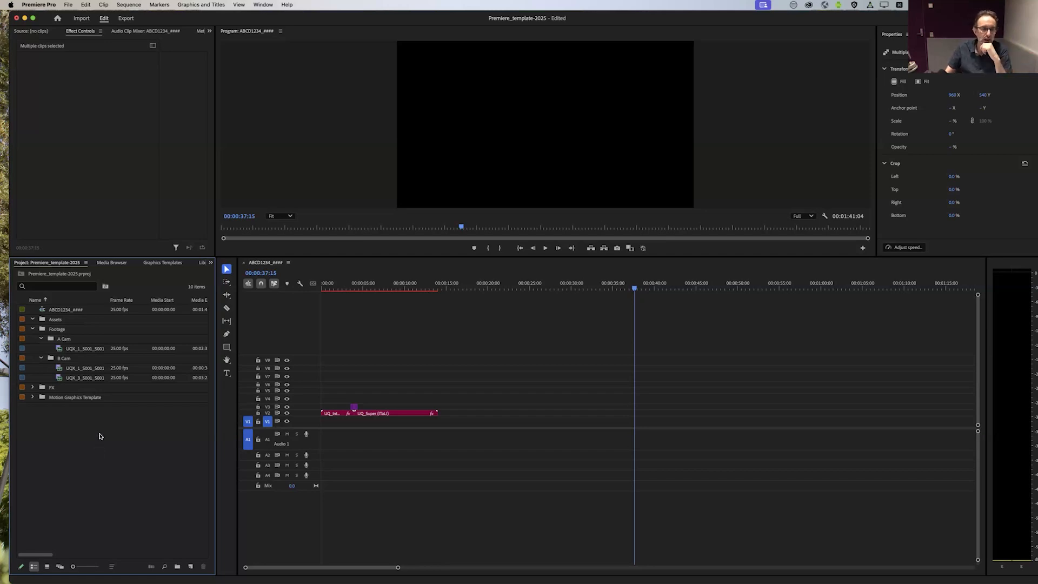
Step: Load the UQX_1 clip from the A Cam bin into the source monitor and widen that monitor
left_click(59, 349)
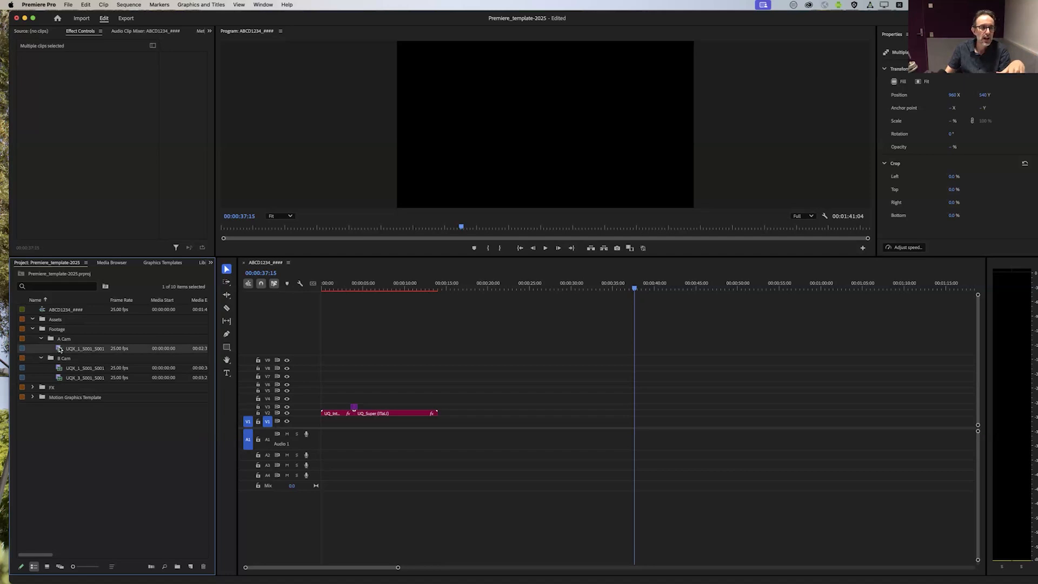
left_click(59, 371)
left_click(60, 378)
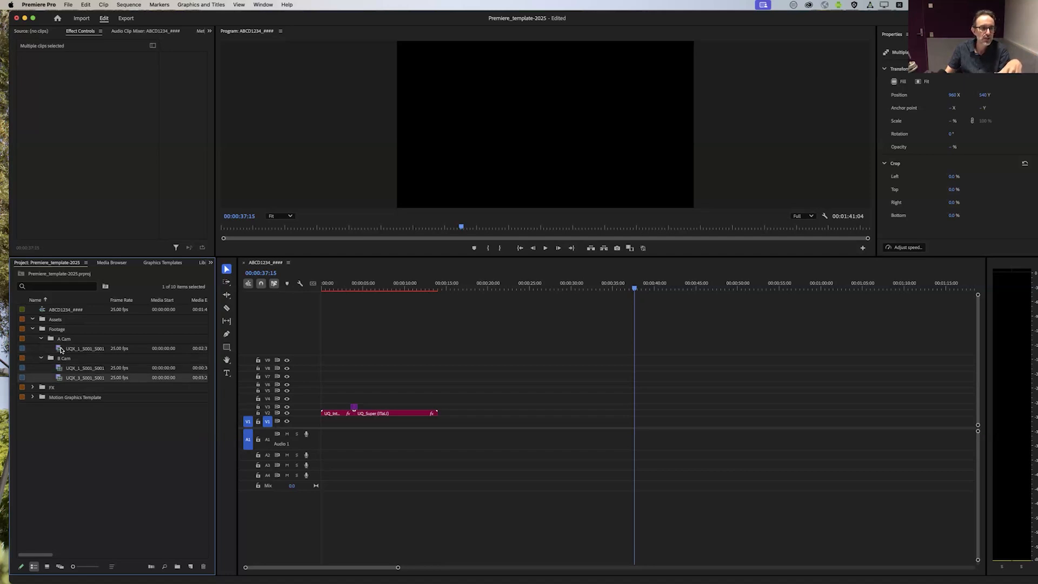
left_click(58, 351)
double_click(59, 351)
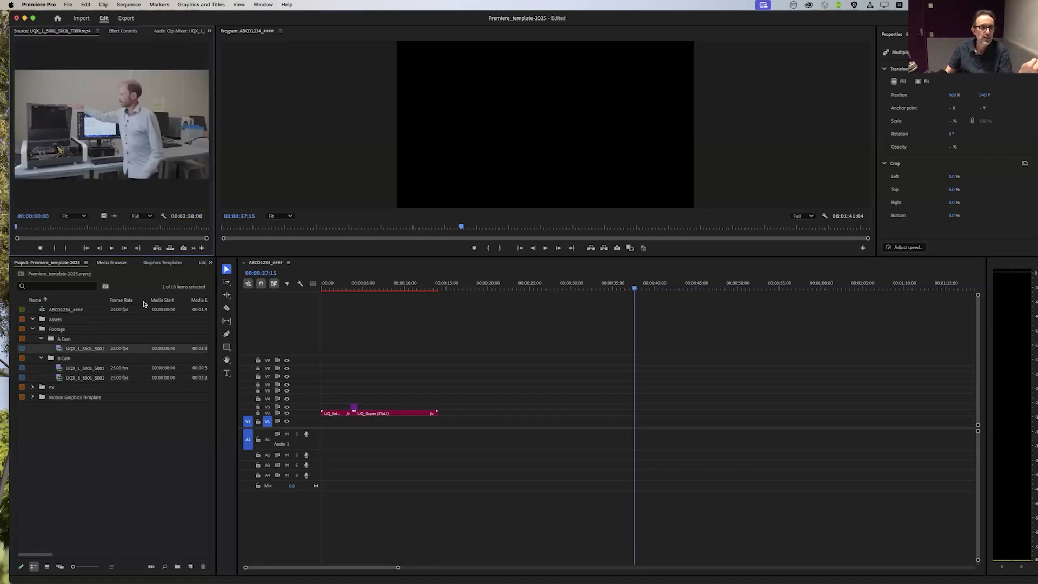
left_click_drag(258, 188, 290, 189)
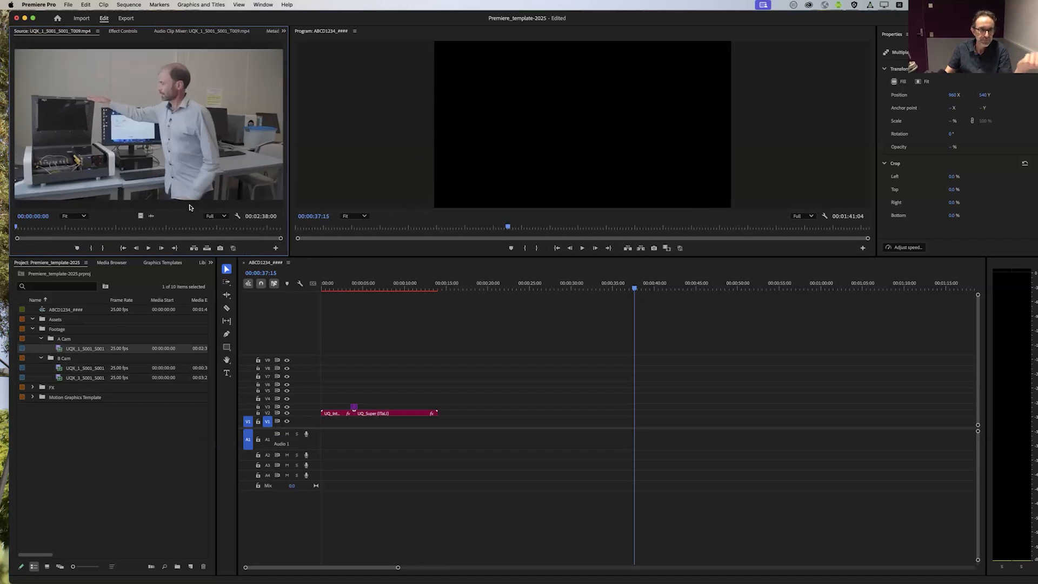
Step: Play and scrub through the A Cam clip in the source monitor to review the presenter's footage
left_click_drag(16, 227, 119, 241)
left_click(147, 249)
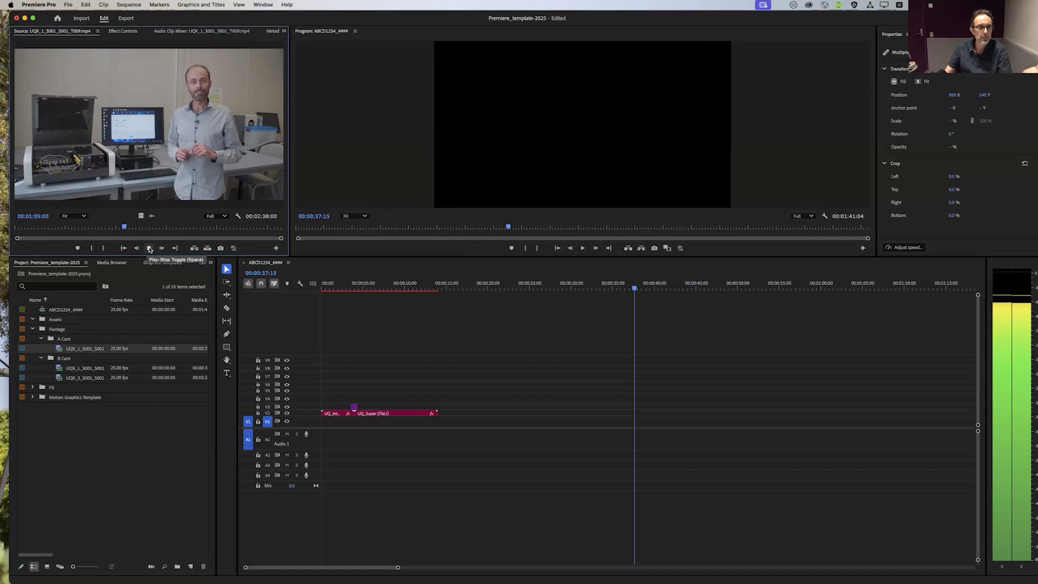
left_click(149, 248)
key("space")
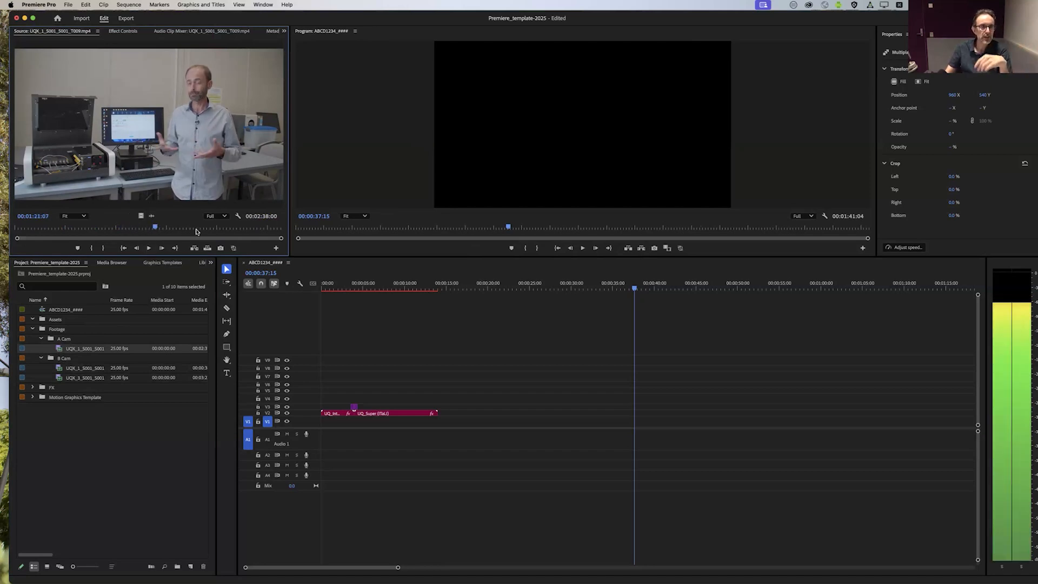
left_click_drag(95, 231, 254, 228)
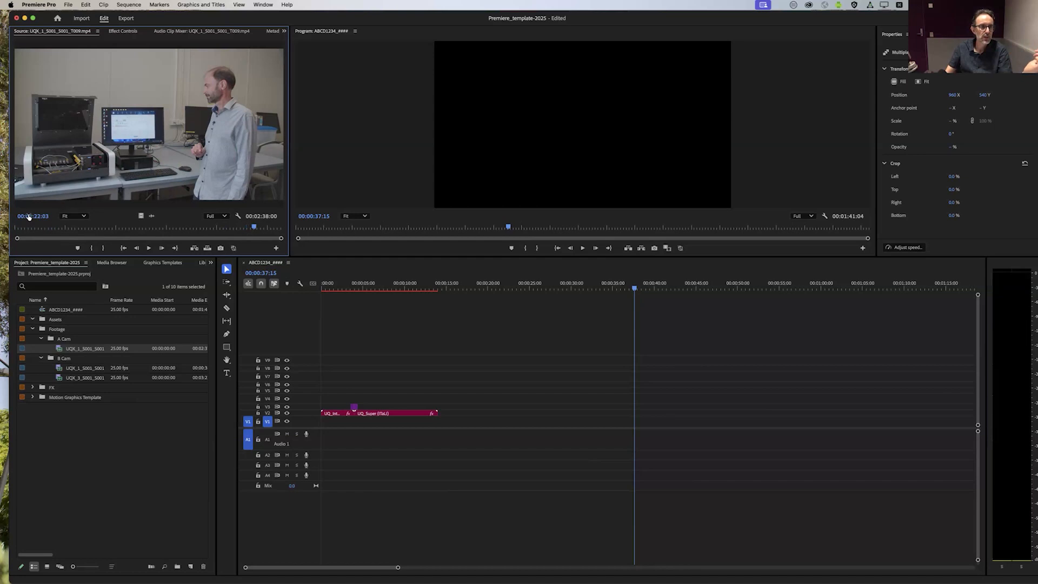
Step: Mark the A Cam clip's in point at 00:00:10:03 and its out point at 00:02:22:09
left_click_drag(254, 227, 32, 241)
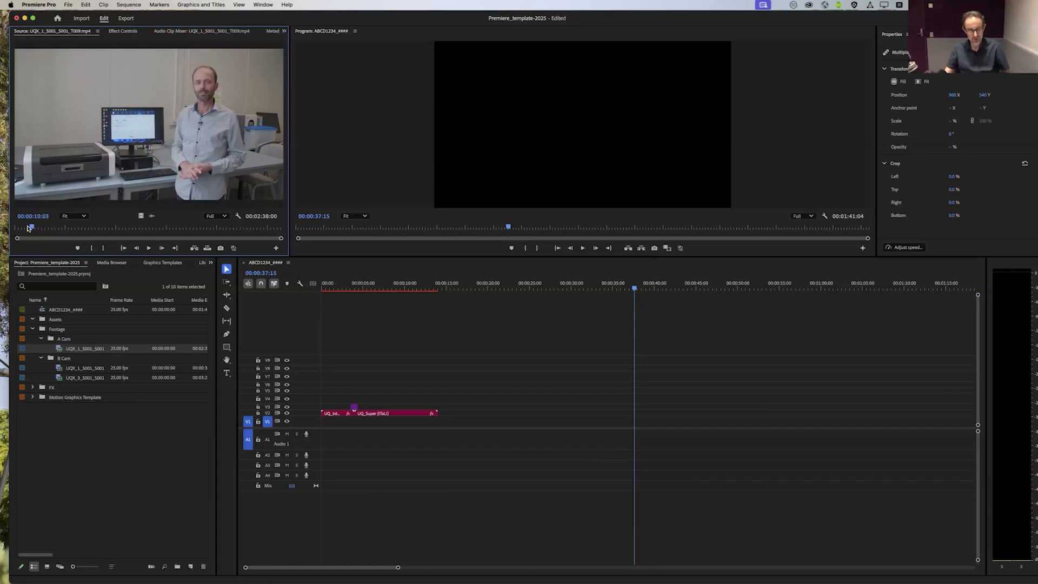
key("i")
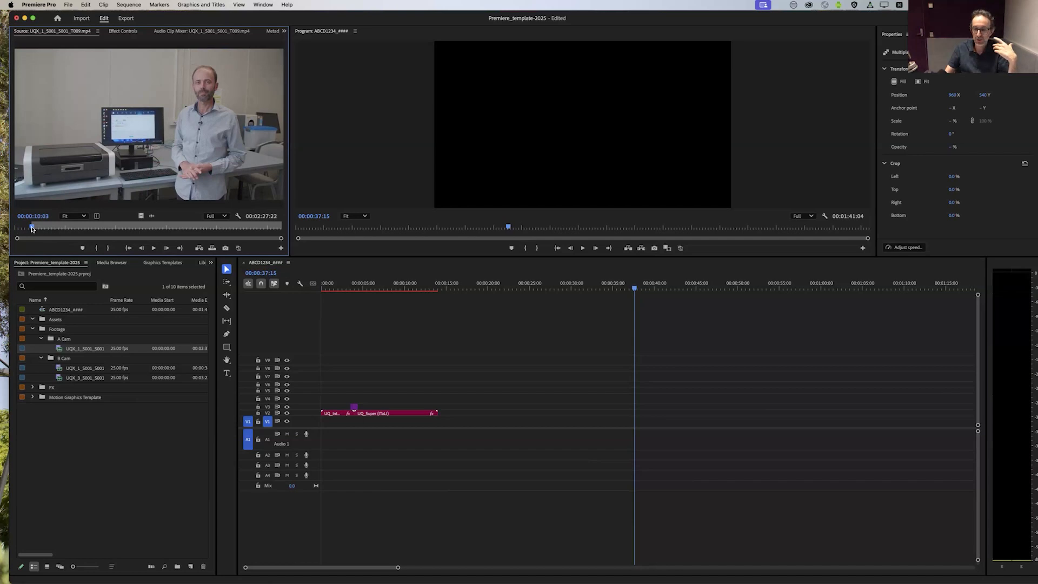
left_click_drag(45, 228, 255, 229)
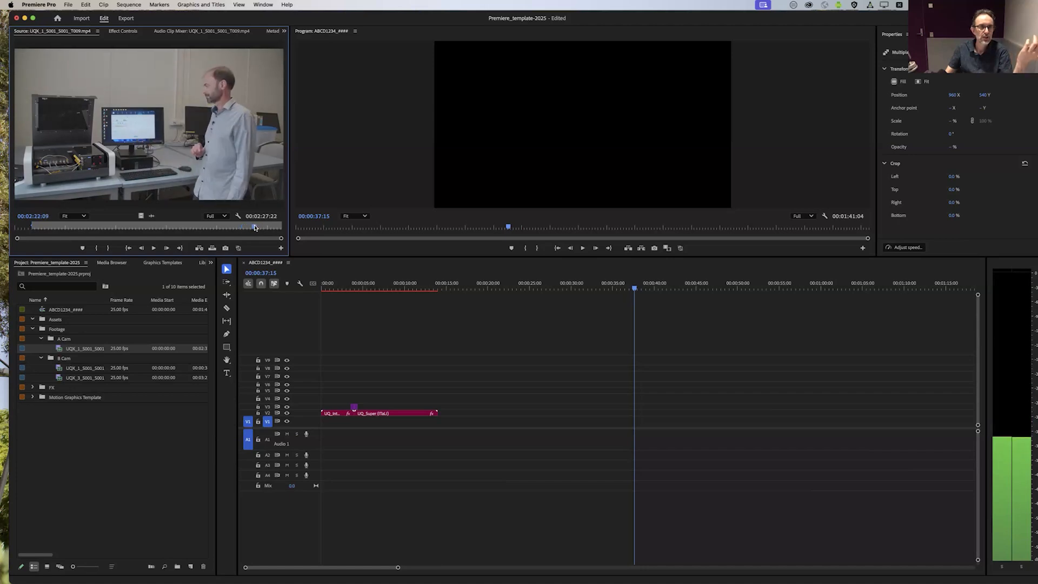
key("o")
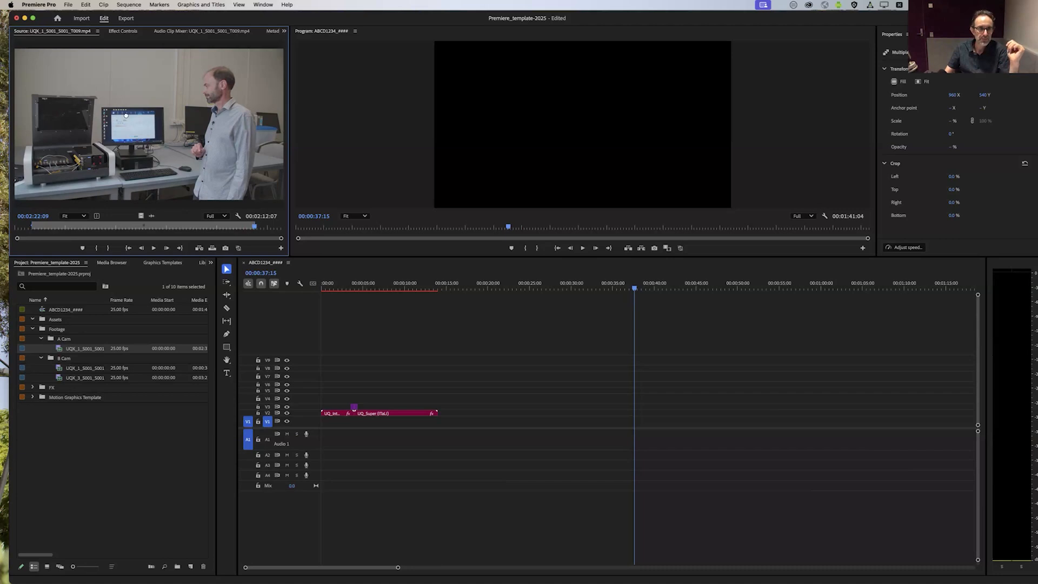
Step: Place the marked A Cam section on tracks V1 and A1 starting at about 00:00:18, and fit the whole clip in the timeline view
left_click_drag(287, 228, 470, 425)
left_click(512, 424)
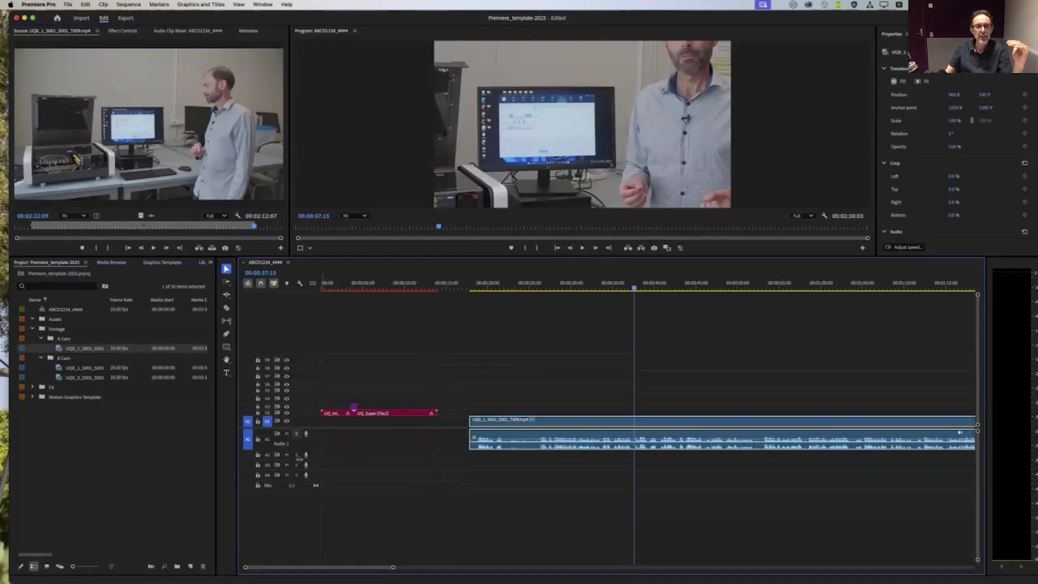
left_click(608, 509)
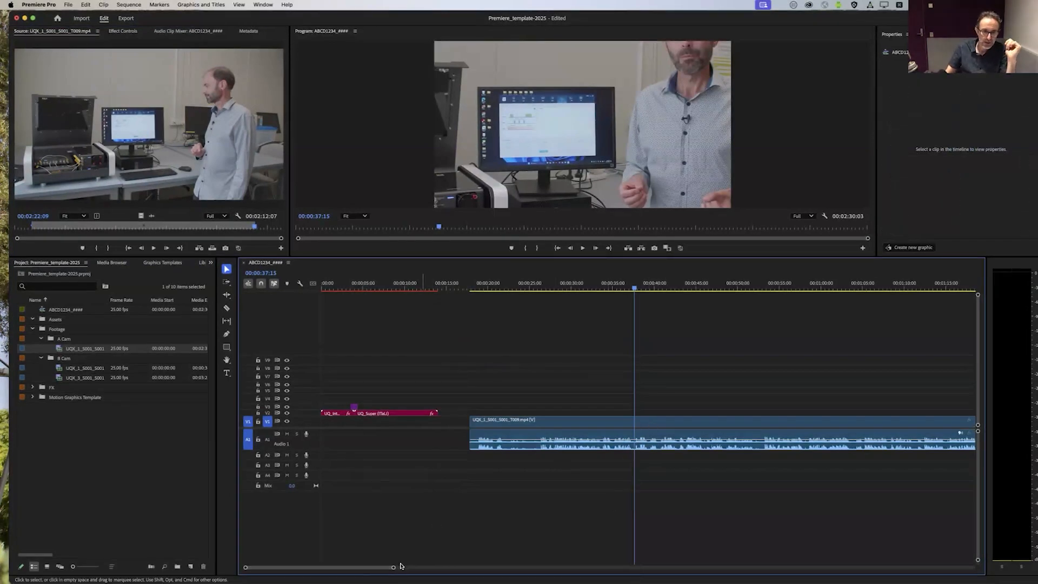
left_click_drag(394, 567, 556, 568)
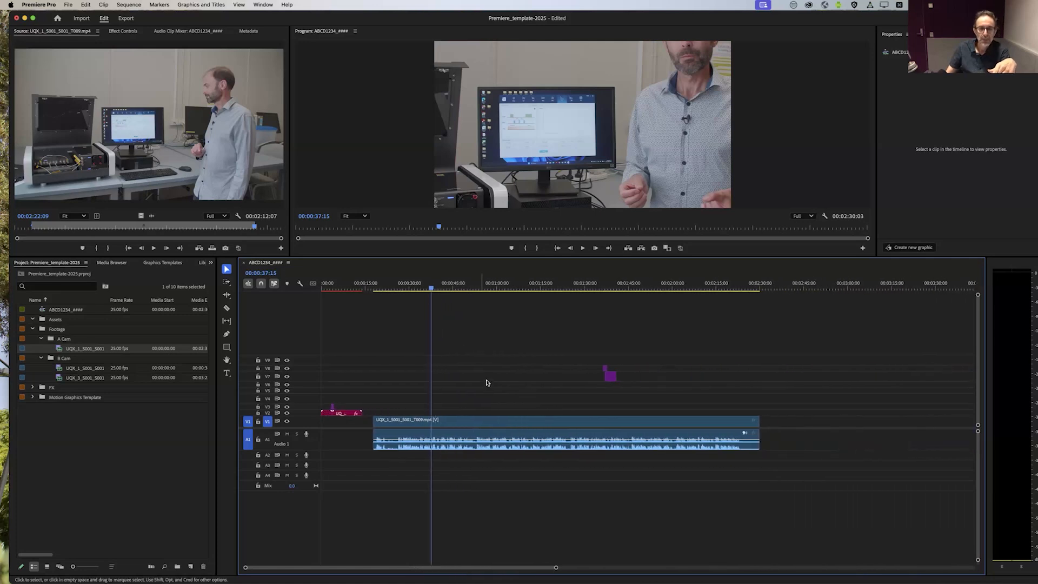
Step: Try the A Cam clip on tracks V3 and A4, and settle it on V1 and A1 starting at 00:00:37:15
left_click_drag(498, 425, 601, 407)
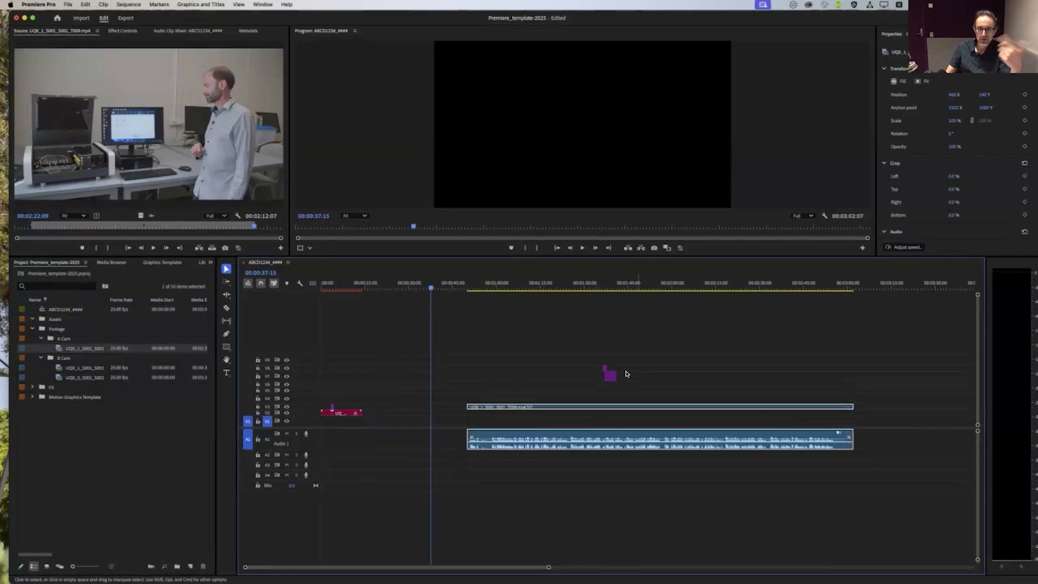
left_click_drag(593, 448, 594, 474)
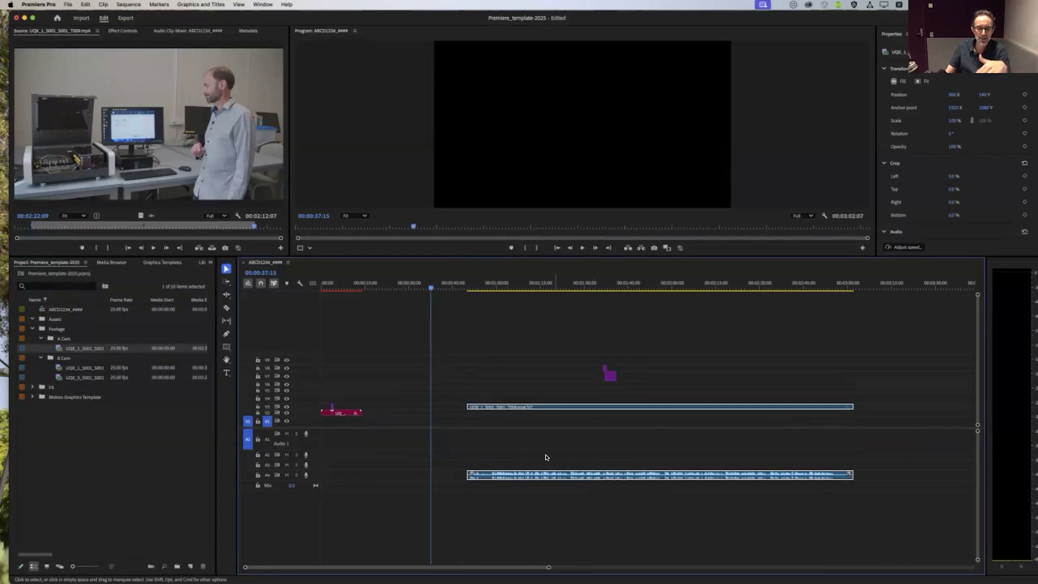
left_click_drag(580, 479, 502, 421)
left_click_drag(431, 286, 672, 379)
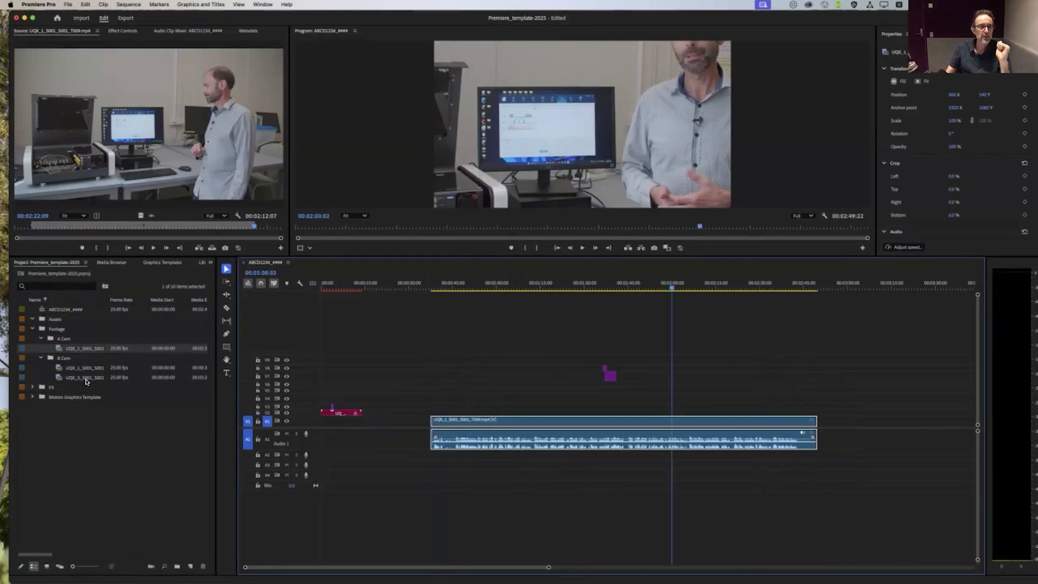
Step: Review the two B Cam clips, UQX_3 and UQX_1, in the source monitor
left_click(59, 378)
double_click(59, 378)
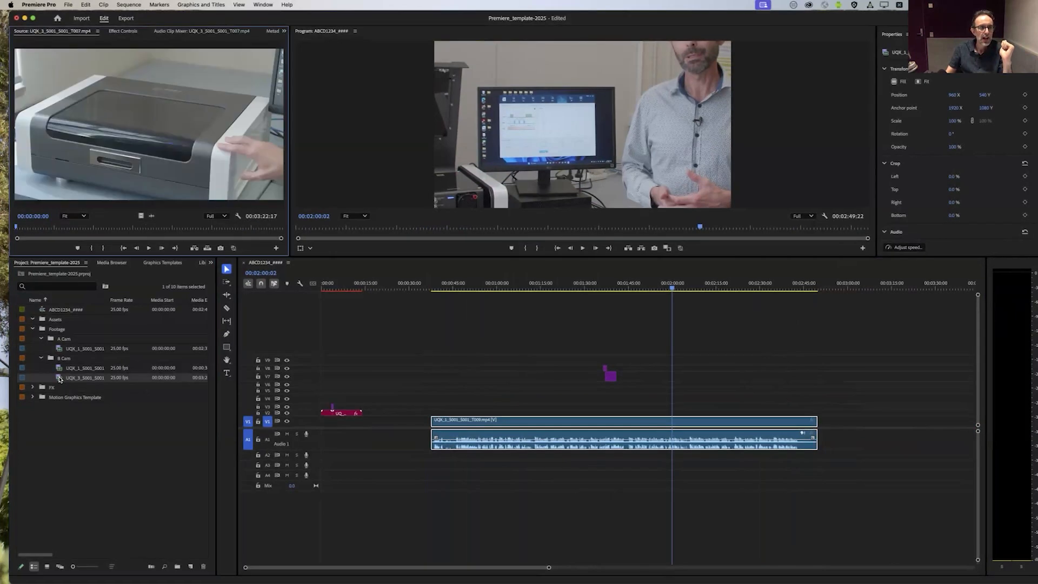
left_click_drag(46, 228, 226, 238)
double_click(60, 368)
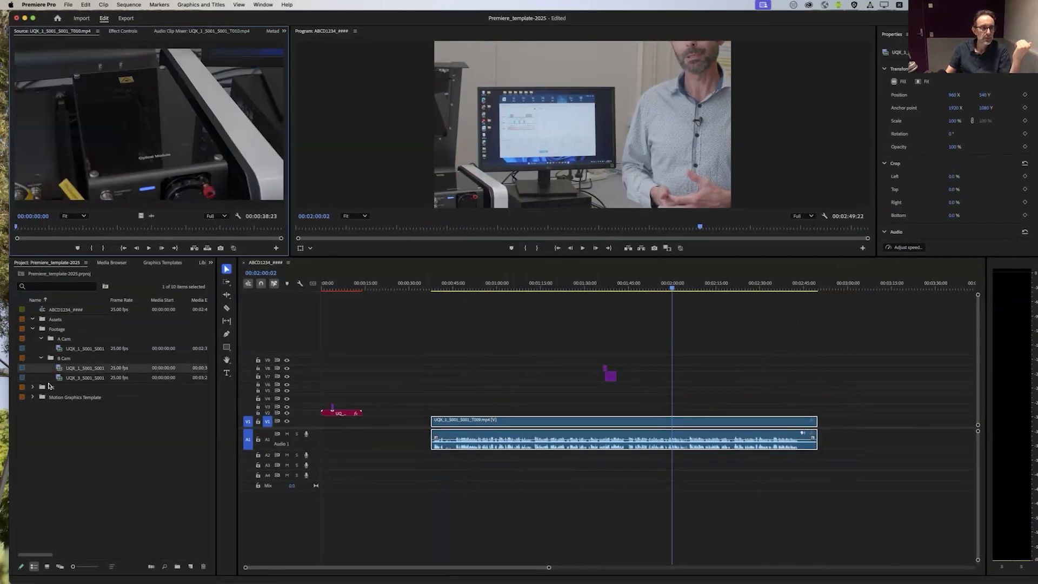
double_click(60, 380)
left_click_drag(28, 229, 171, 232)
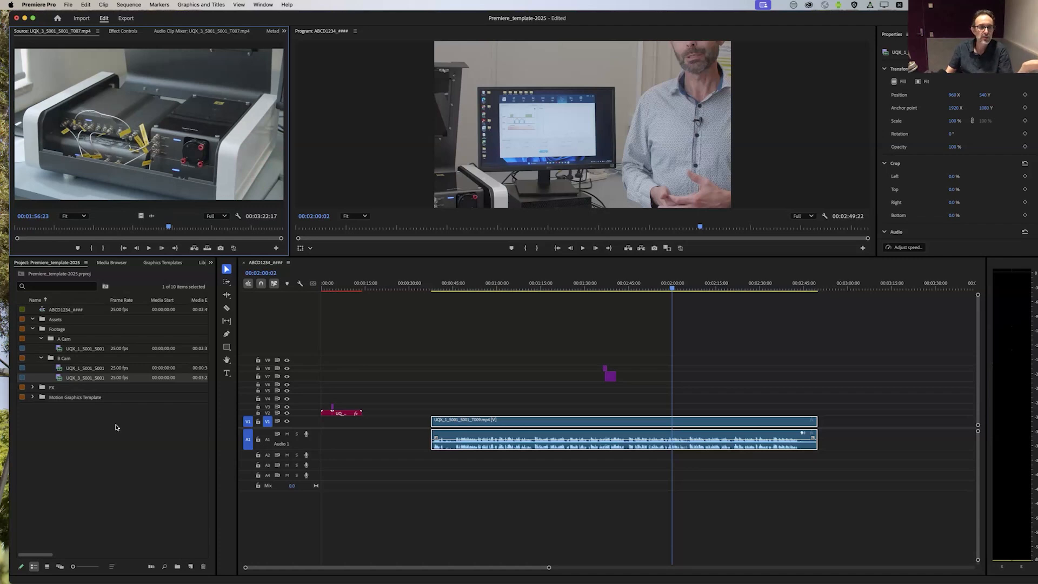
Step: Place the B Cam clip UQX_3 on tracks V3 and A3 above the A Cam footage, starting at about 00:01:06
left_click(111, 381)
left_click_drag(95, 377, 480, 407)
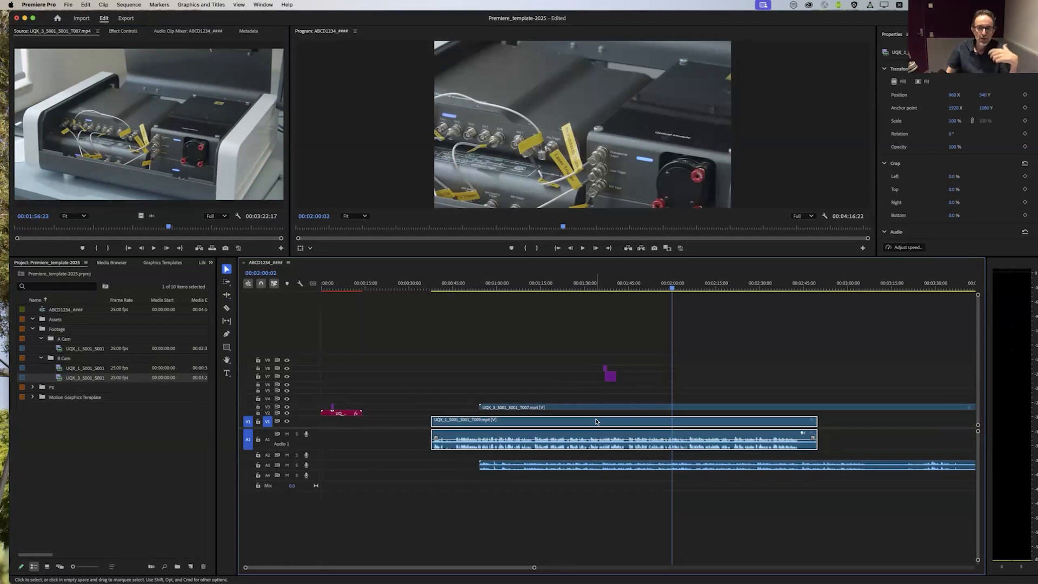
left_click_drag(604, 409, 624, 428)
left_click(623, 427)
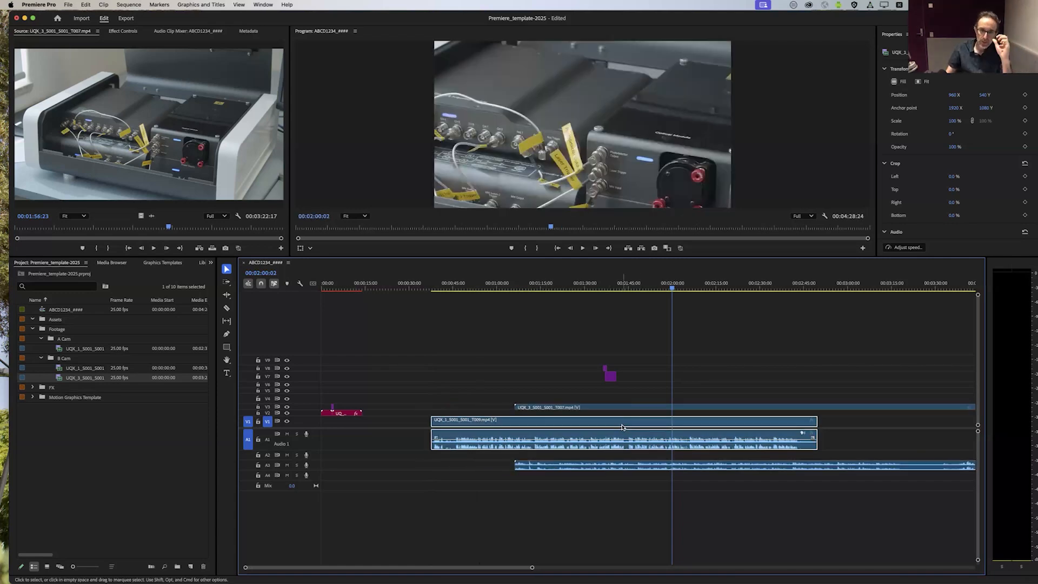
Step: Review the A Cam clip and the two B Cam clips in the source monitor to compare their content
left_click(464, 285)
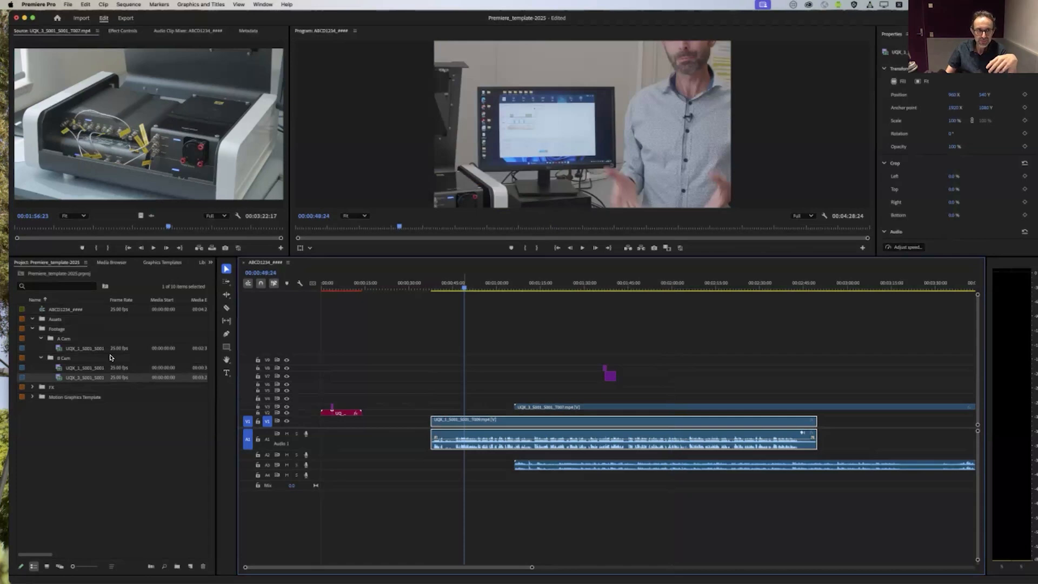
double_click(57, 351)
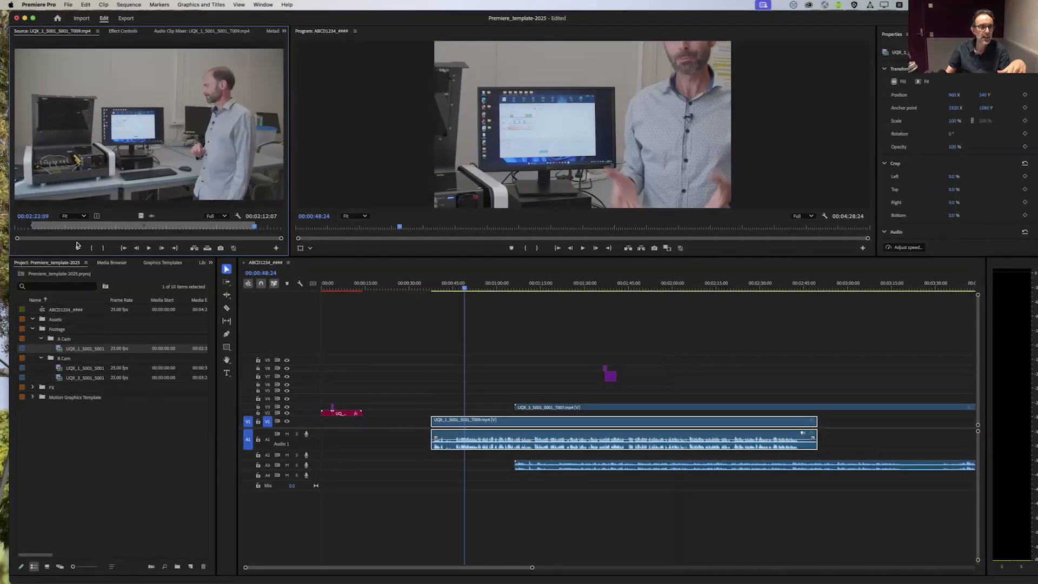
left_click(60, 228)
left_click_drag(59, 228, 193, 231)
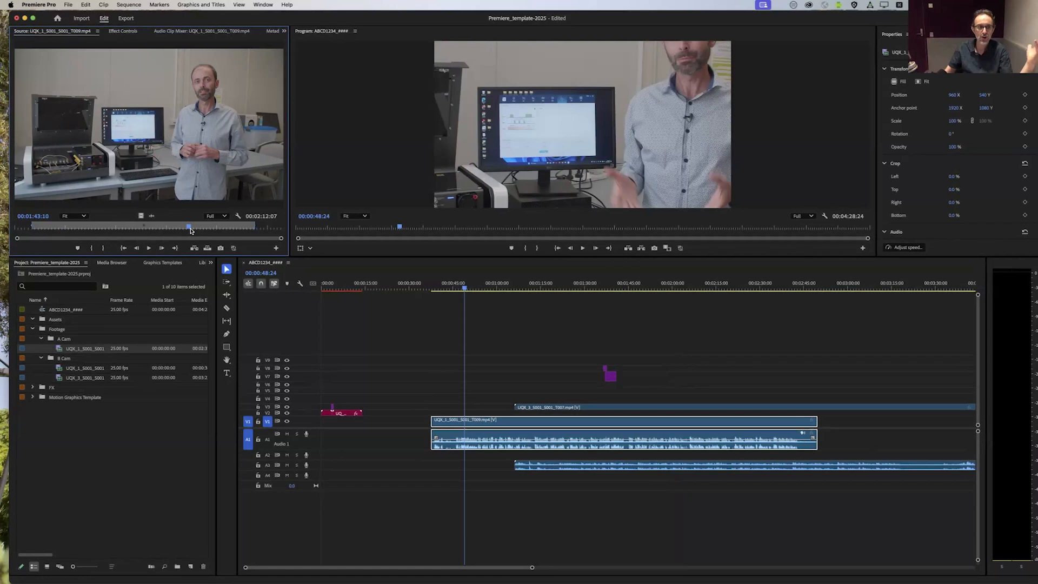
double_click(59, 368)
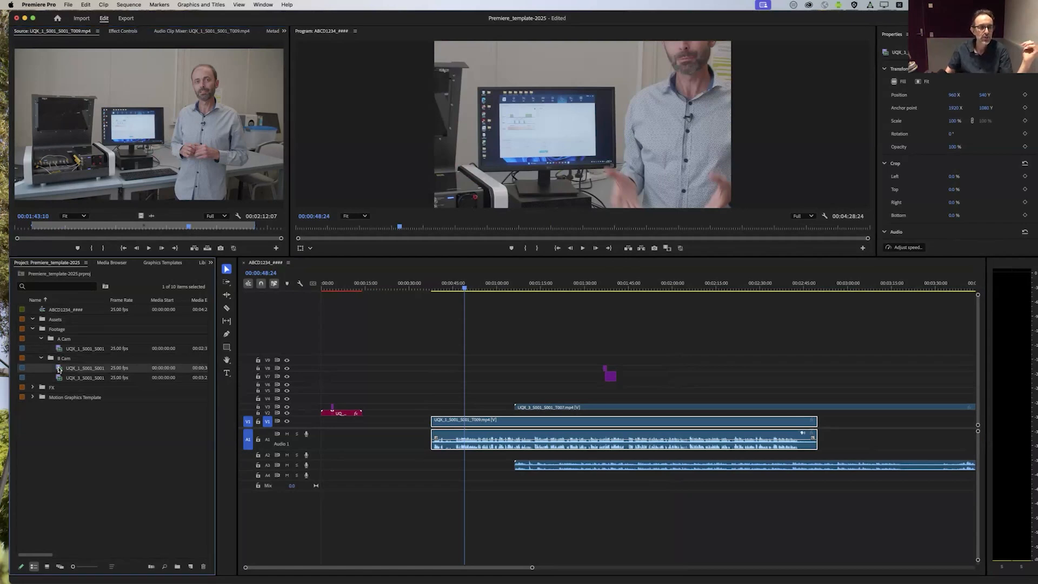
left_click(64, 379)
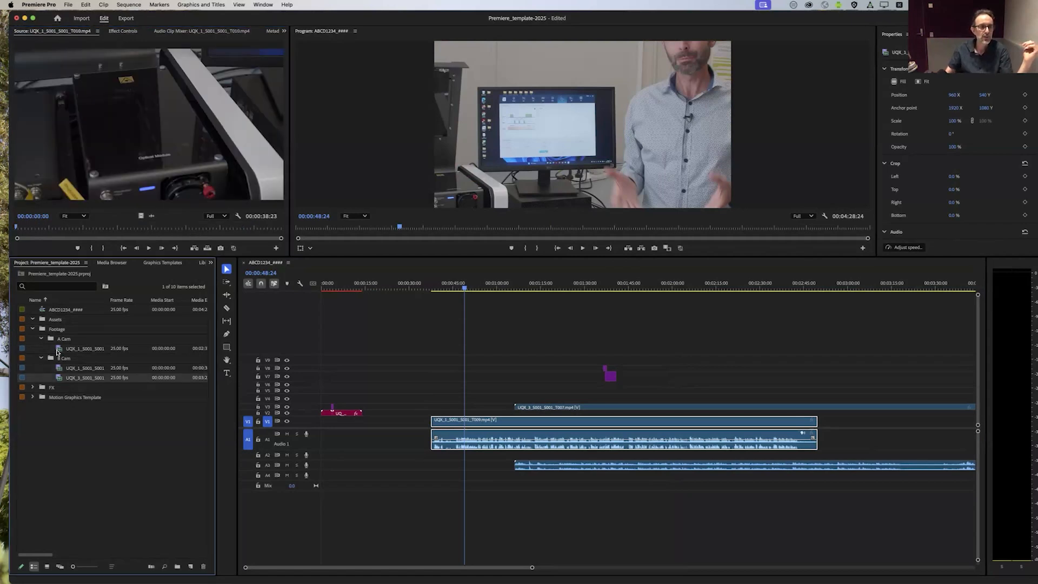
double_click(61, 380)
key("space")
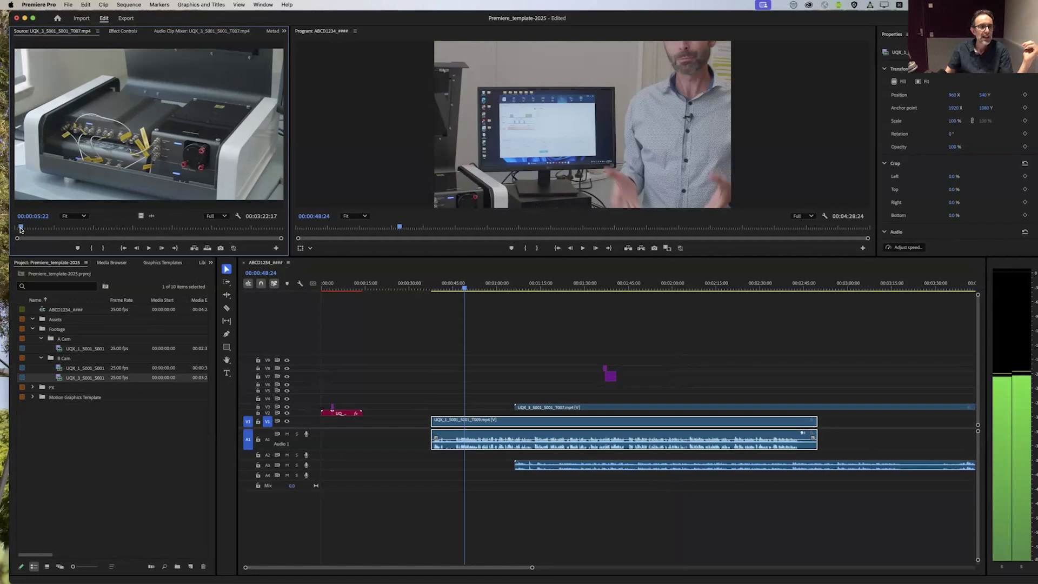
left_click(182, 232)
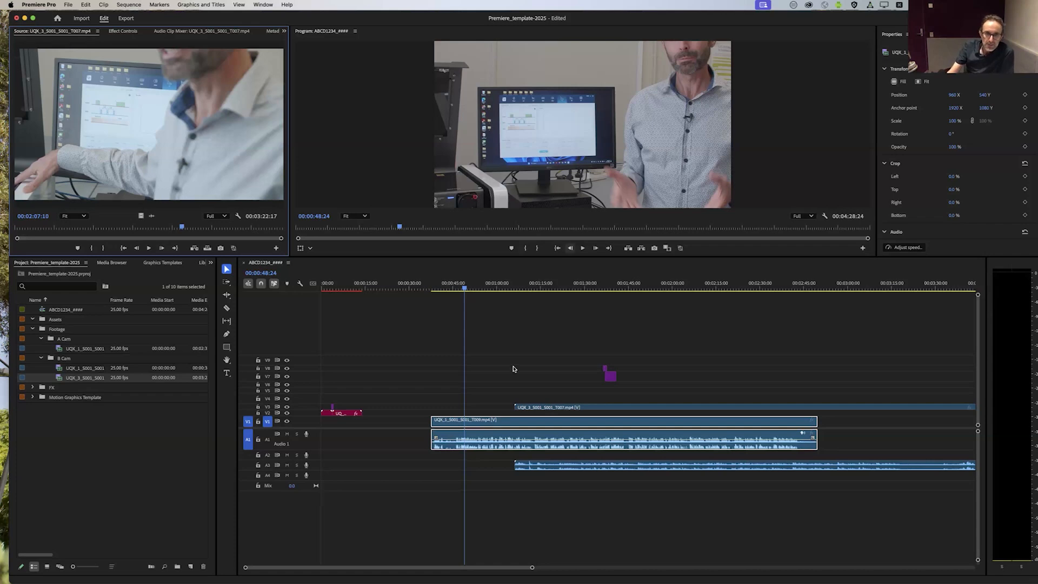
Step: Move the B Cam clip down to V2 so that it starts together with the A Cam clip on V1
mouse_move(478, 289)
left_mouse_down()
mouse_move(527, 295)
mouse_move(482, 295)
left_mouse_up()
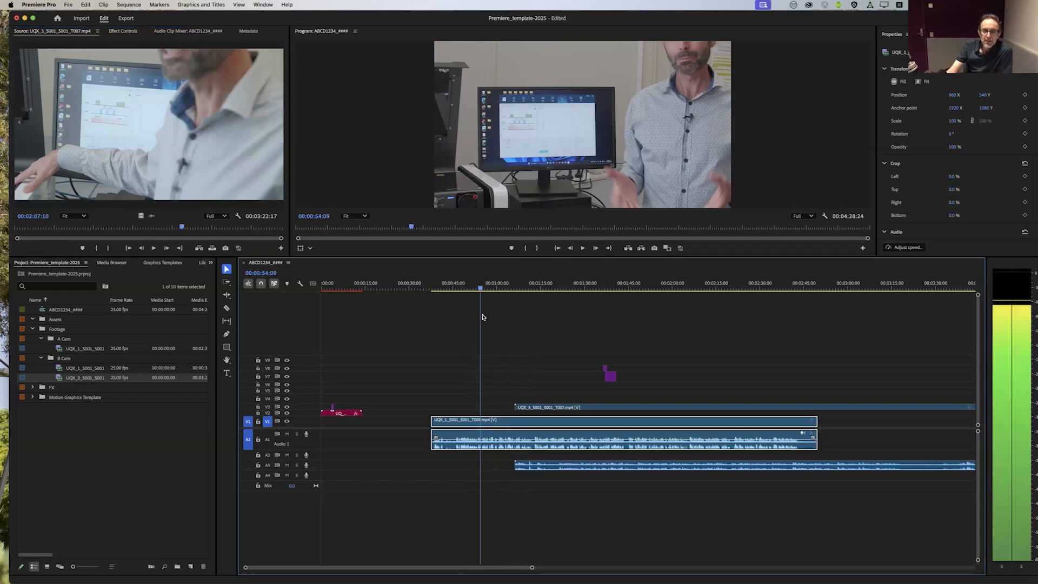
left_click_drag(574, 408, 492, 414)
left_click(498, 422)
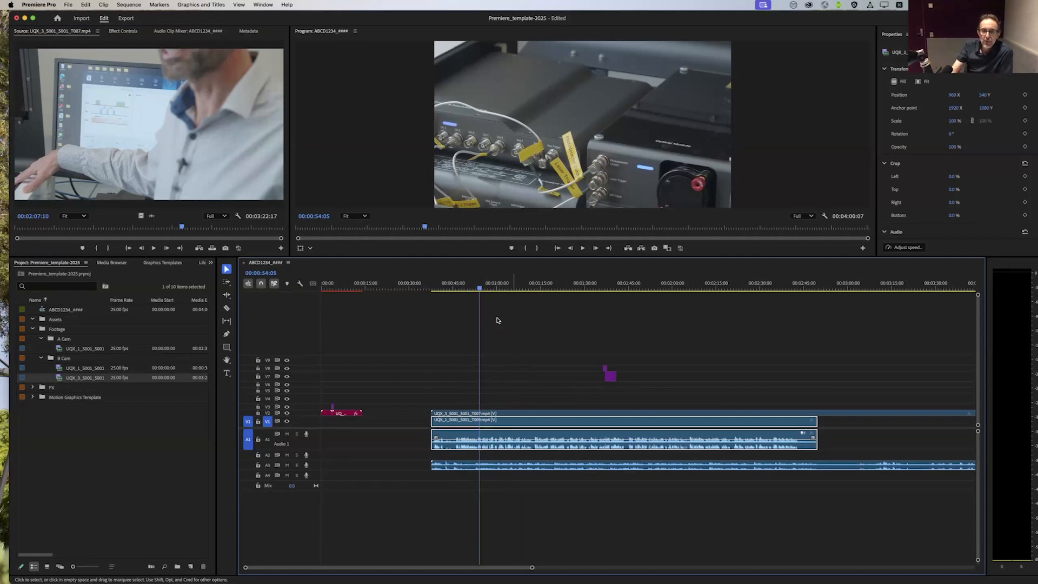
Step: Shift the B Cam clip along V2 to start at about 00:01:08, and check the picture before and after its start
mouse_move(479, 291)
left_mouse_down()
mouse_move(454, 298)
mouse_move(468, 297)
left_mouse_up()
left_click(537, 414)
left_click_drag(535, 414, 624, 415)
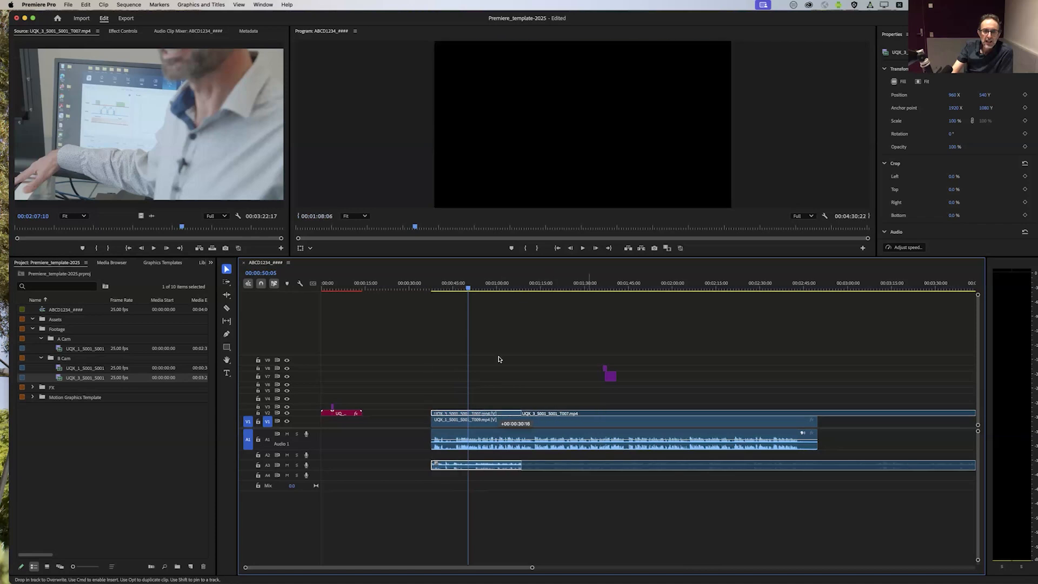
mouse_move(467, 287)
left_mouse_down()
mouse_move(448, 289)
mouse_move(491, 300)
mouse_move(450, 307)
mouse_move(457, 303)
left_mouse_up()
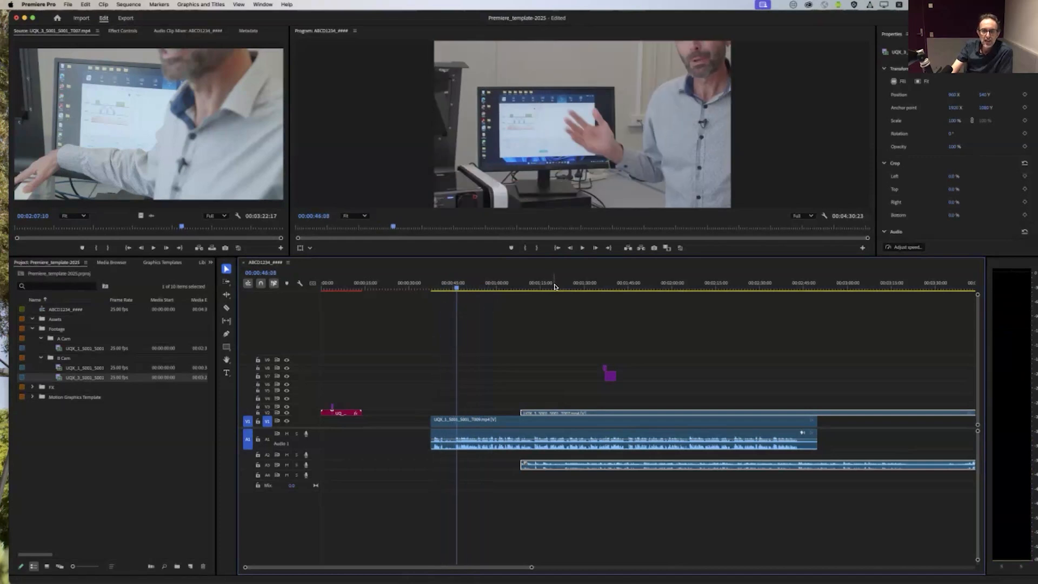
left_click(552, 284)
left_click_drag(545, 291, 561, 291)
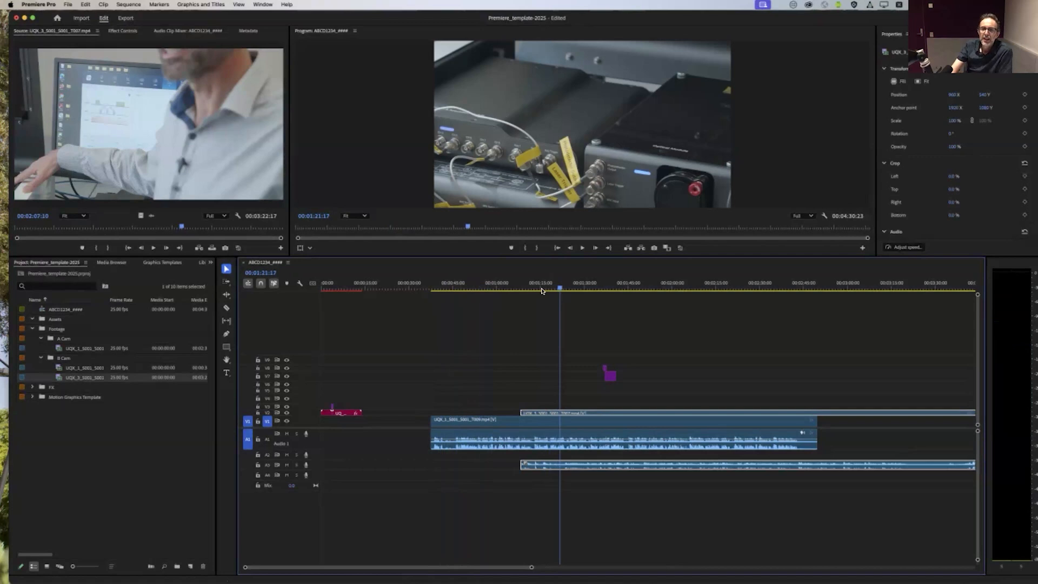
left_click(446, 287)
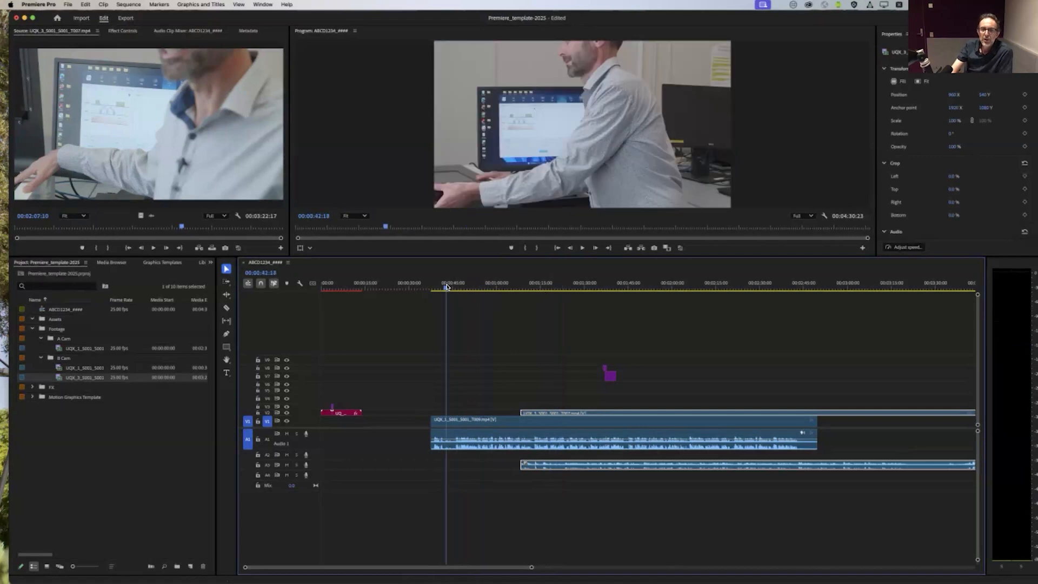
Step: Swap the camera layers, placing the B Cam clip on V1 and the A Cam clip on V2, both starting at 00:00:42:18
left_click(490, 426)
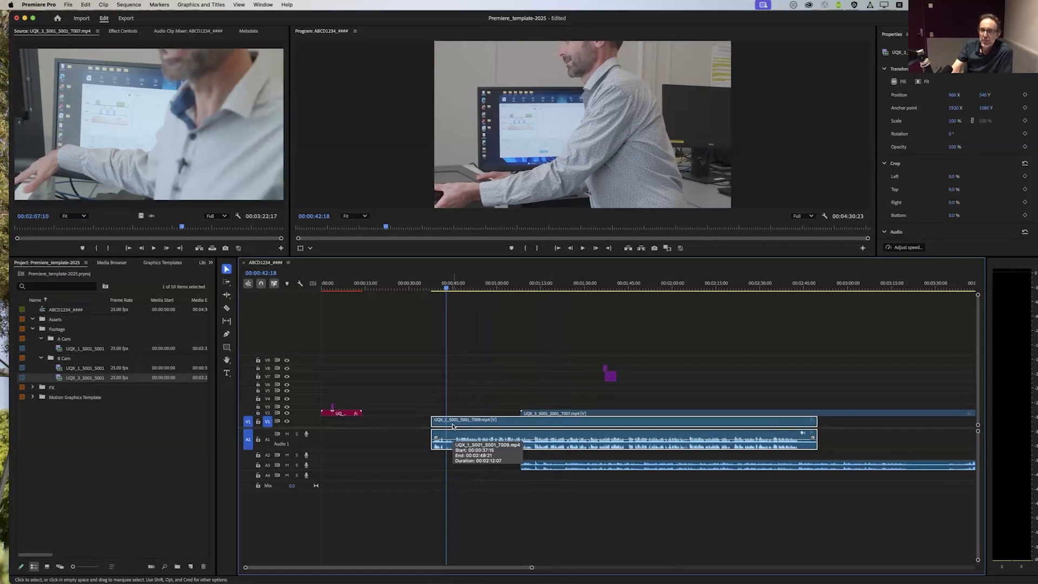
left_click(543, 414)
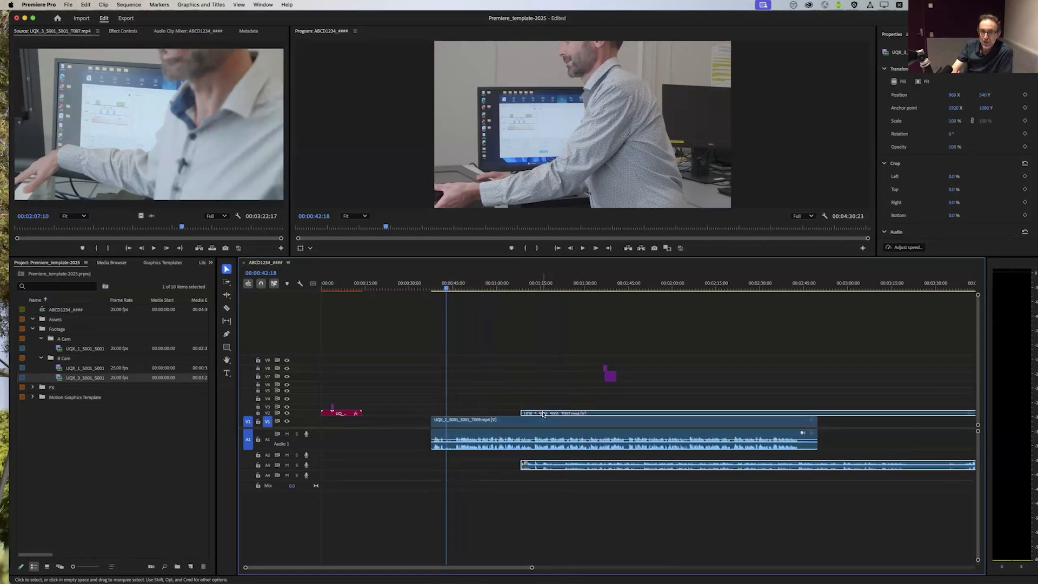
left_click(506, 424)
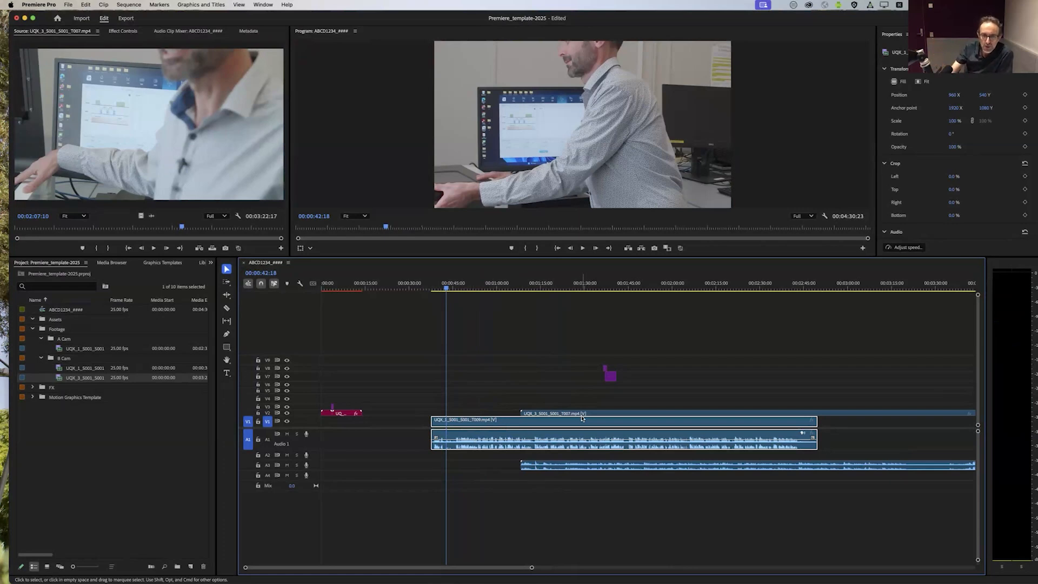
left_click(505, 380)
left_click(508, 423)
left_click_drag(511, 422, 483, 414)
left_click(537, 414)
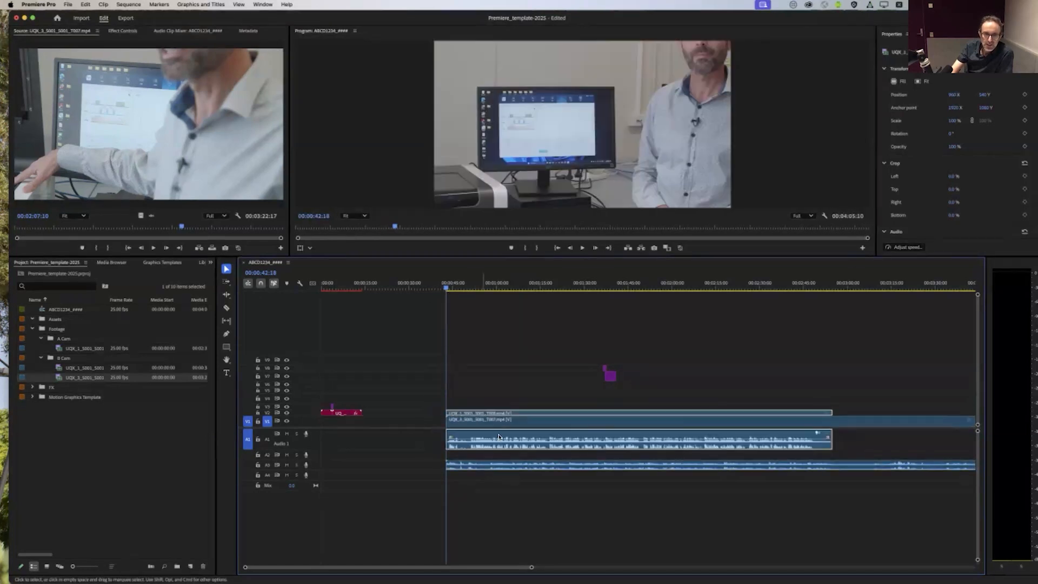
Step: Move the B Cam audio up to track A2, and scrub through the layered clips to about 00:02:07
left_click_drag(502, 468, 507, 457)
left_click(507, 479)
left_click_drag(447, 284, 475, 287)
left_click(485, 414)
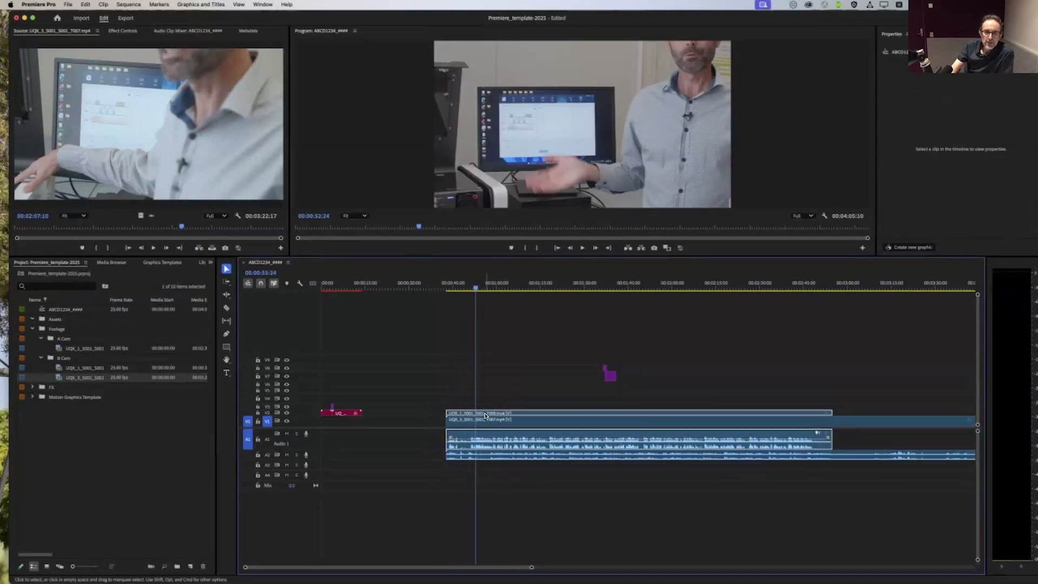
left_click_drag(494, 288, 689, 327)
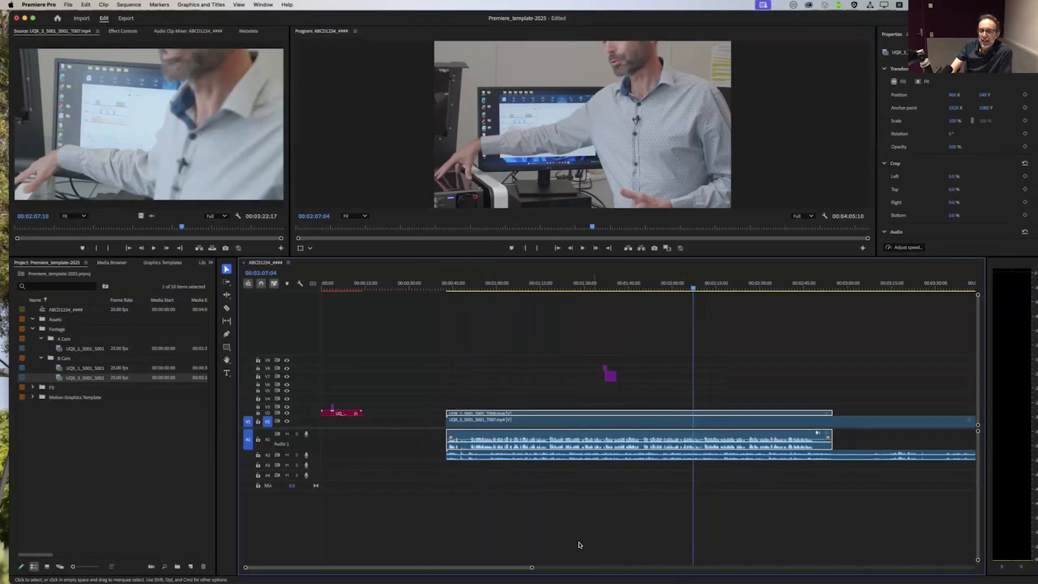
Step: Move the two purple graphics clips to V4 and V5 just past the end of the B Cam clip, at about 00:04:08
left_click_drag(532, 567, 563, 568)
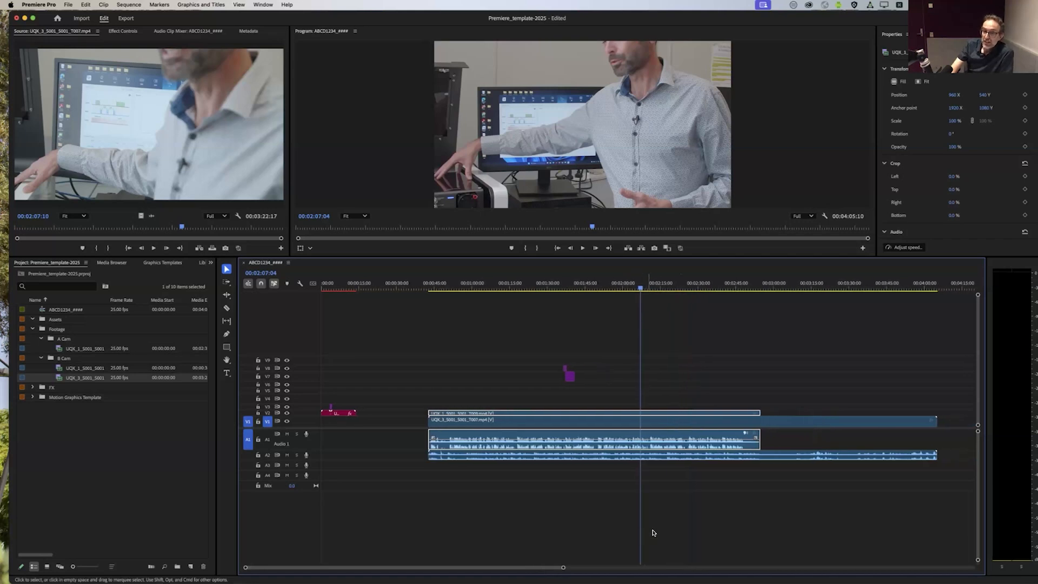
left_click_drag(585, 354, 950, 398)
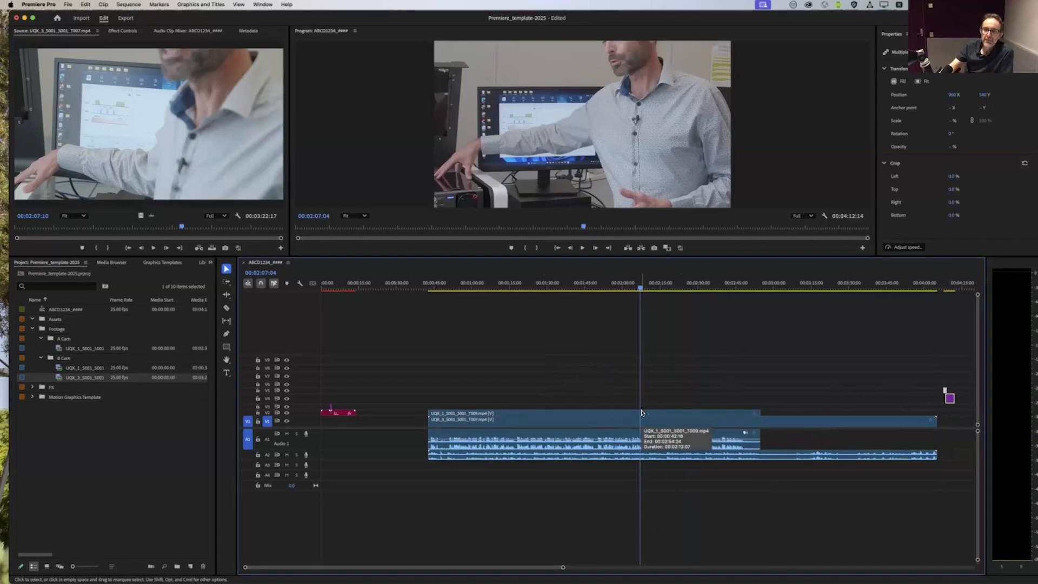
left_click(699, 388)
left_click_drag(695, 399, 679, 401)
left_click(590, 408)
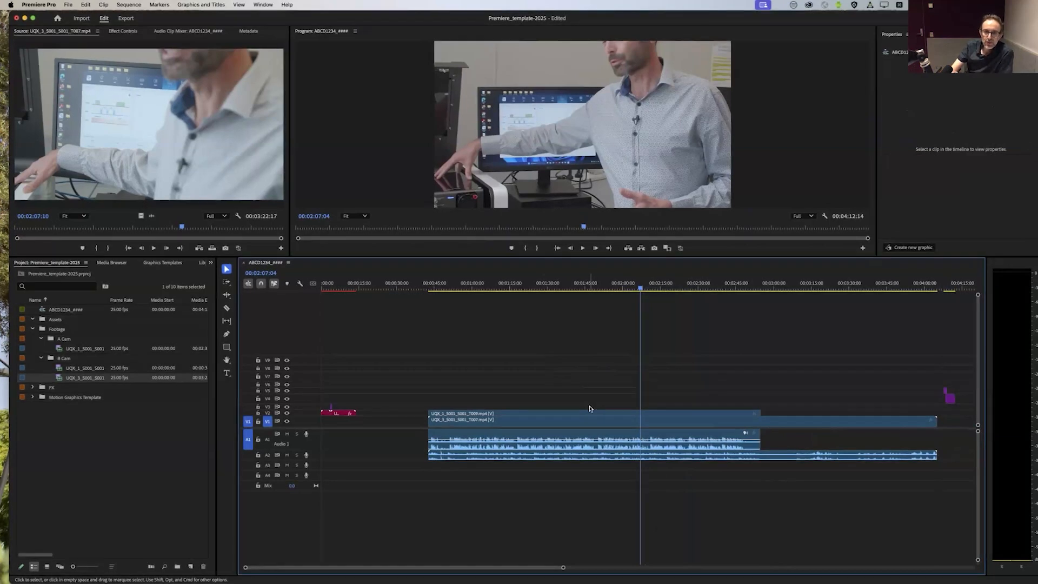
Step: Compare the A Cam audio on A1 with the B Cam audio on A2 along the timeline
left_click(582, 445)
left_click(578, 459)
left_click(581, 446)
left_click(577, 459)
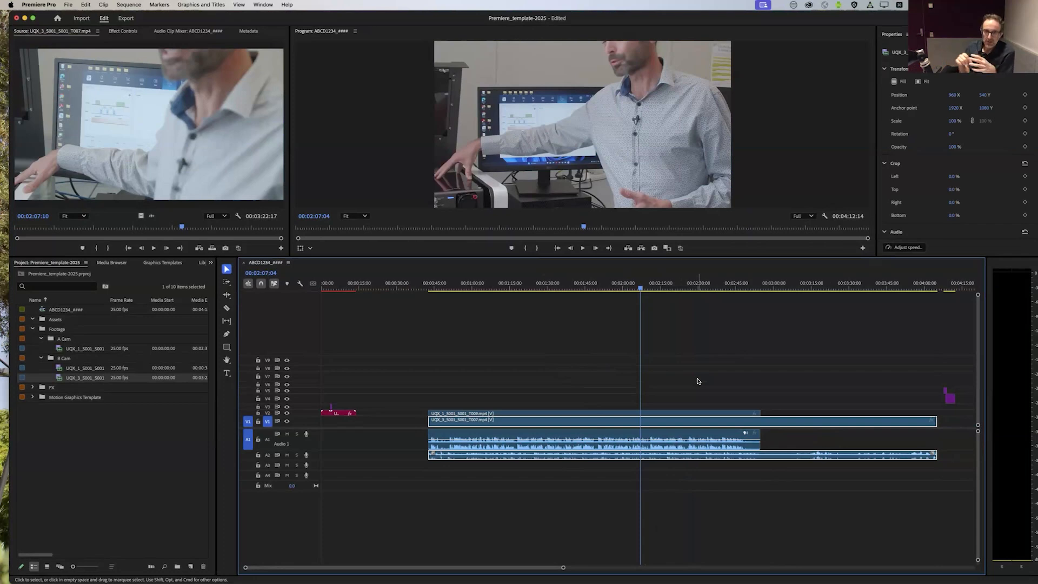
scroll(697, 381, "right", 5)
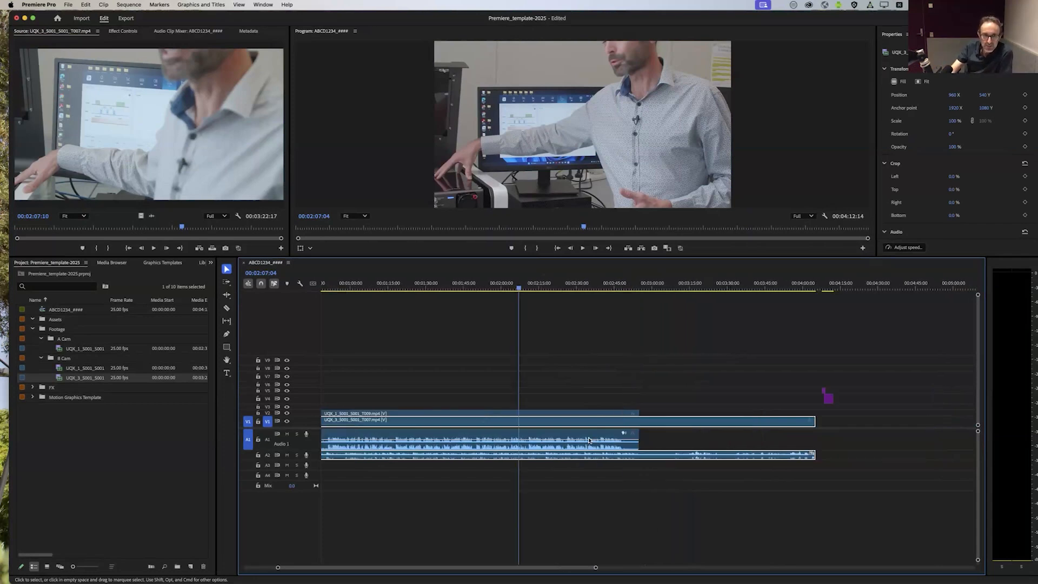
scroll(589, 440, "left", 5)
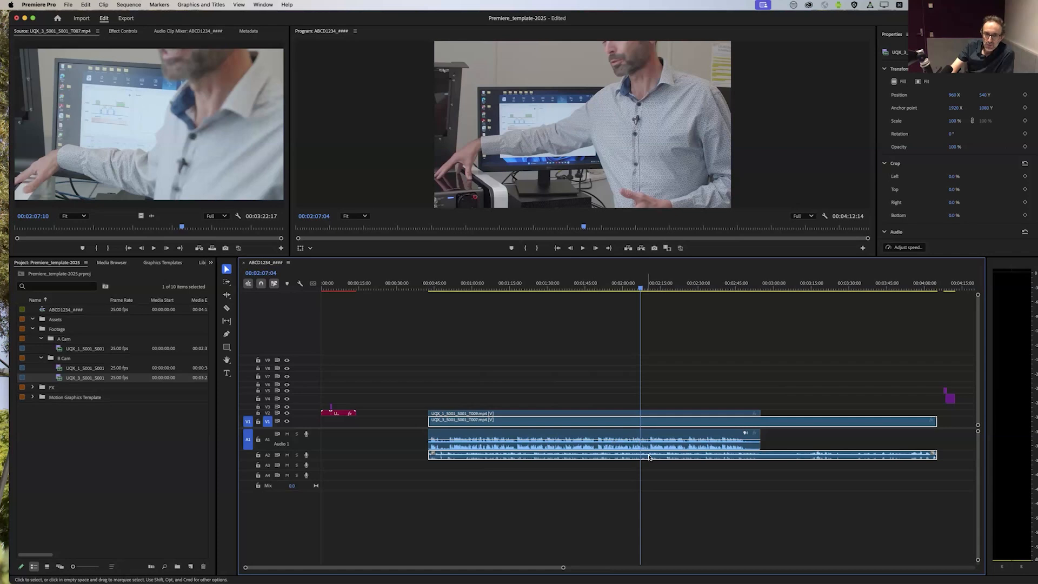
Step: Select the A Cam and B Cam clips together with their audio, and open the Synchronize settings for them
left_click_drag(718, 385, 613, 491)
left_click(569, 391)
left_click_drag(550, 376, 698, 494)
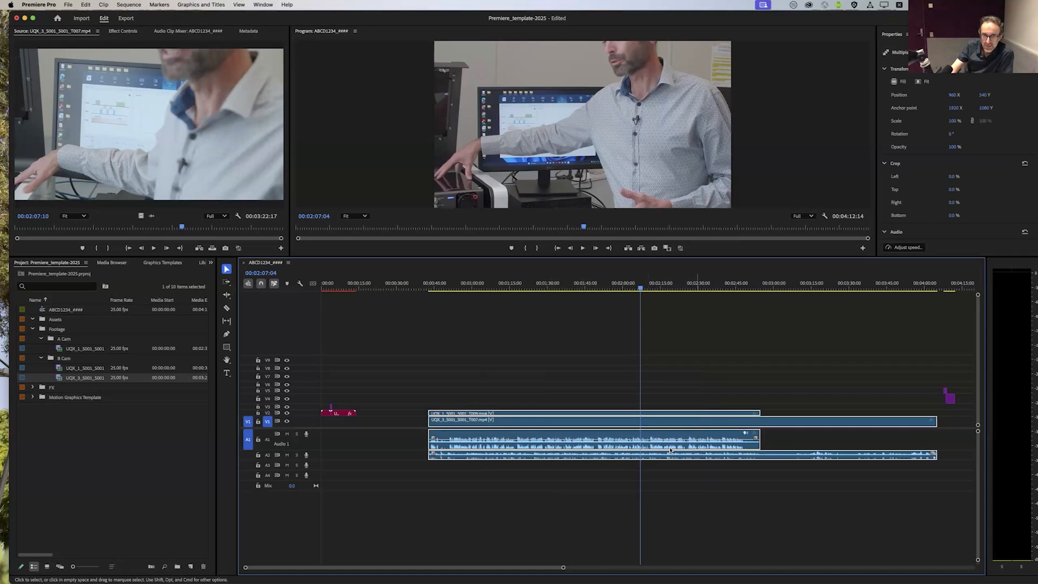
right_click(665, 420)
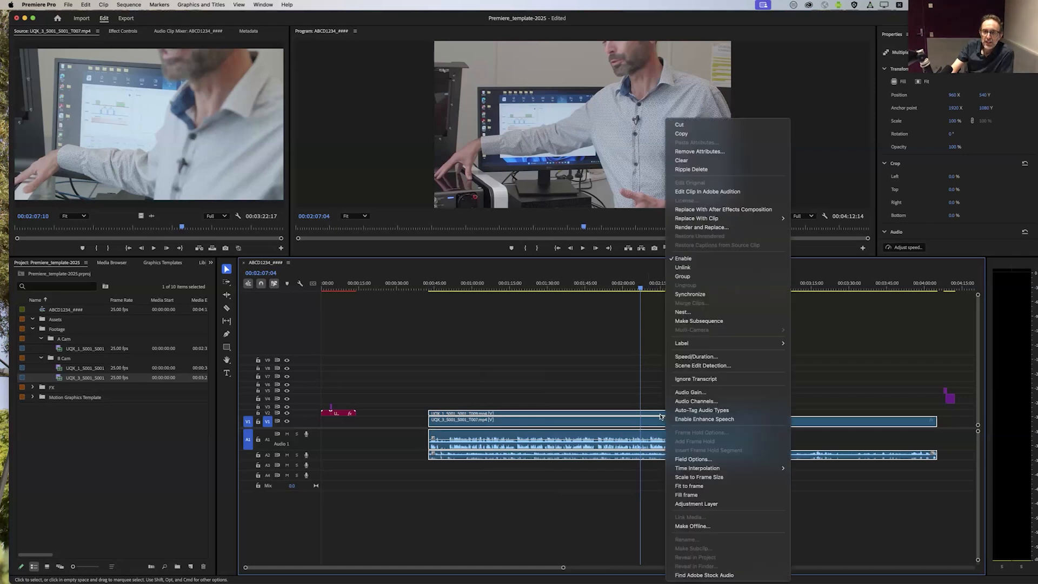
left_click(690, 294)
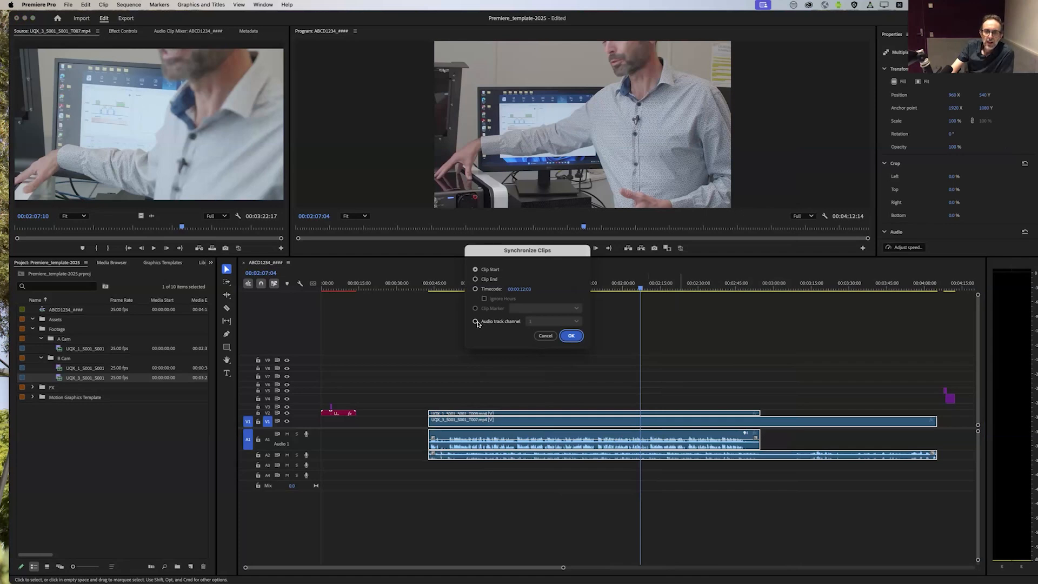
Step: Set the clips to synchronize by audio track channel, using the Mix Down option
left_click(476, 322)
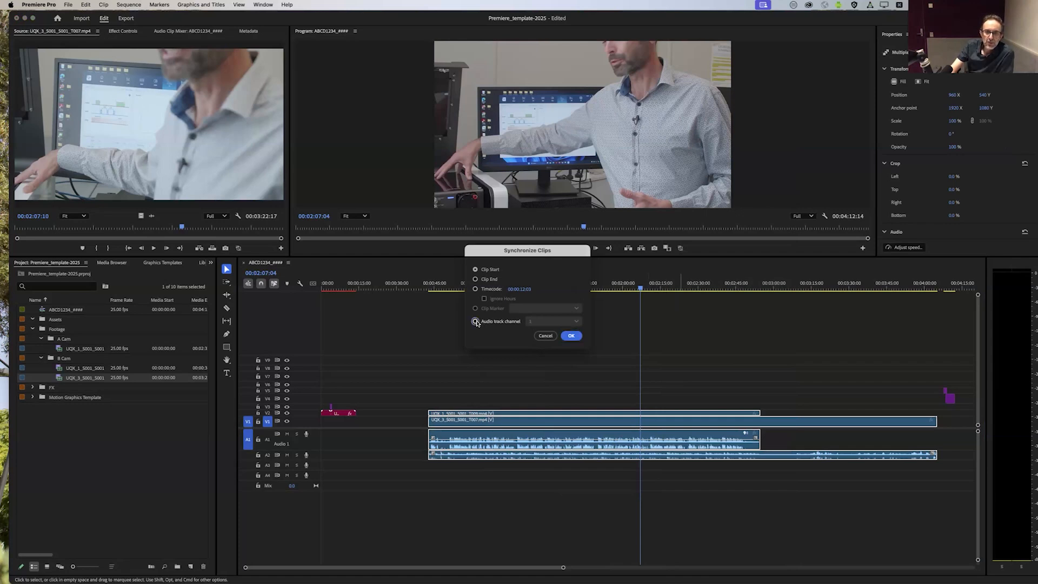
left_click(542, 321)
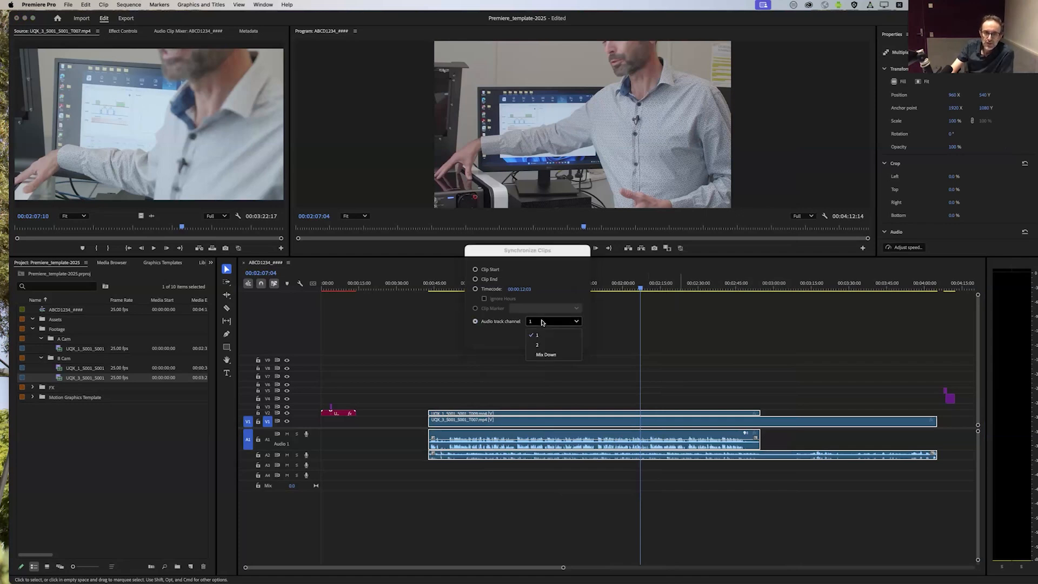
left_click(543, 355)
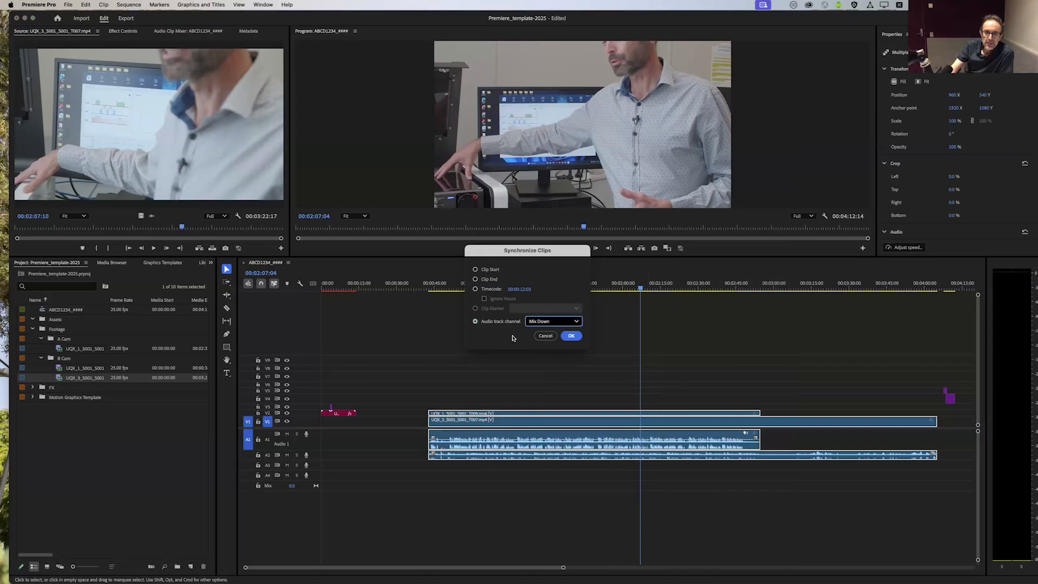
left_click(545, 323)
left_click(542, 354)
left_click(542, 321)
left_click(496, 337)
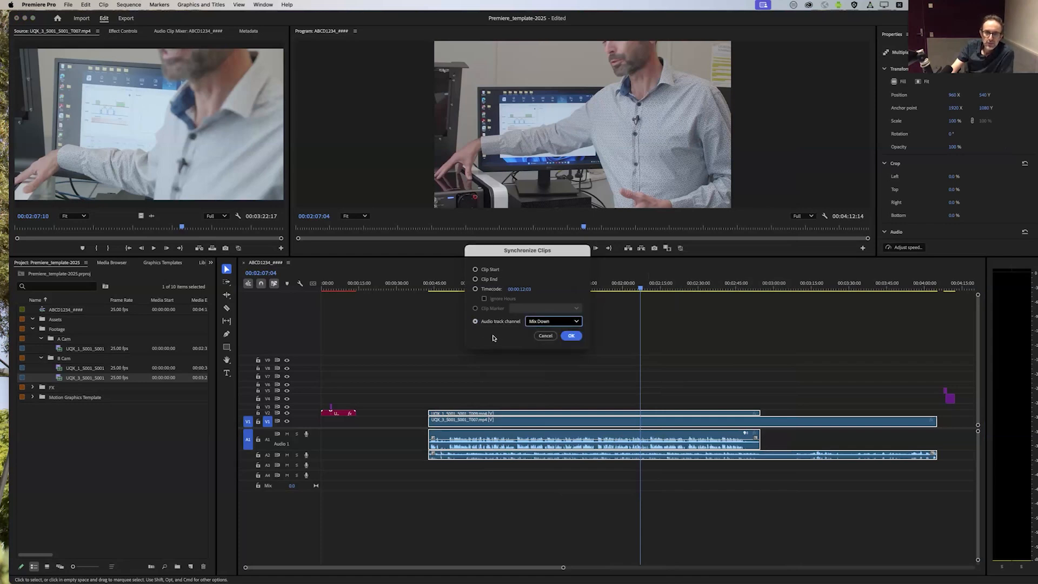
left_click(535, 324)
left_click(499, 341)
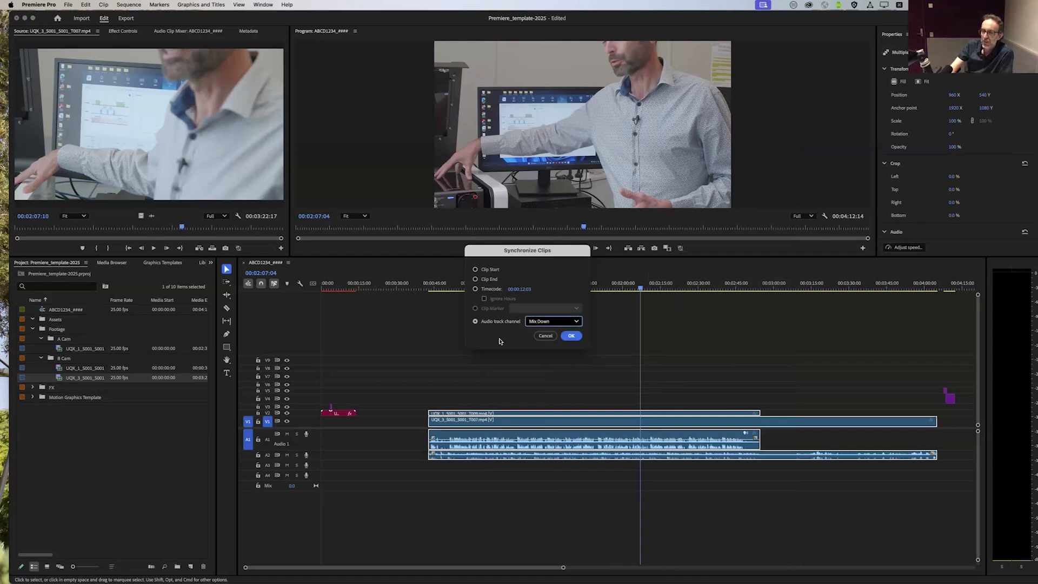
left_click(543, 324)
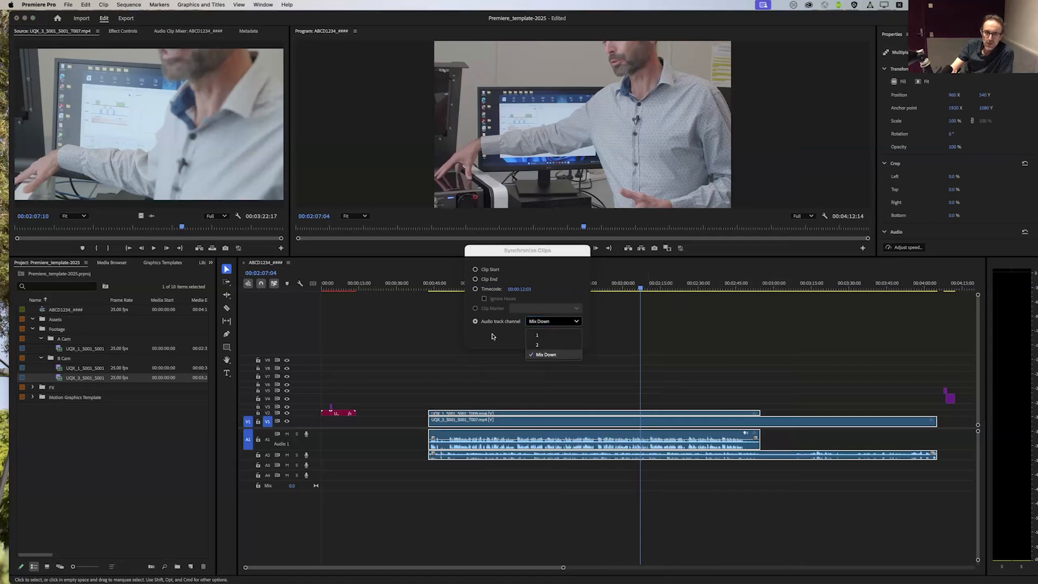
left_click(533, 328)
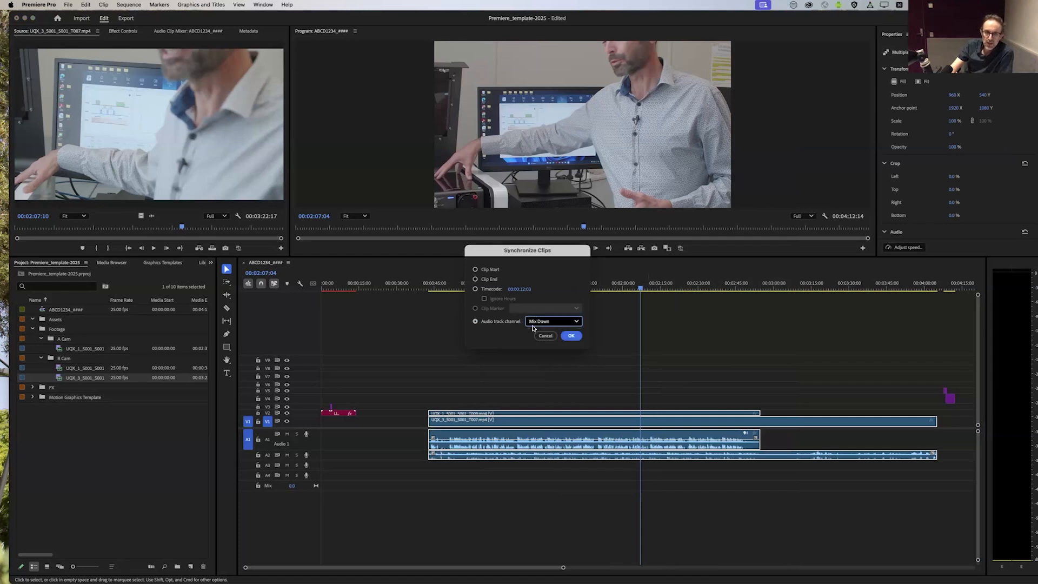
Step: Apply the synchronization to the A Cam and B Cam clips, and check the aligned section between about 00:00:54 and 00:01:07
left_click(571, 336)
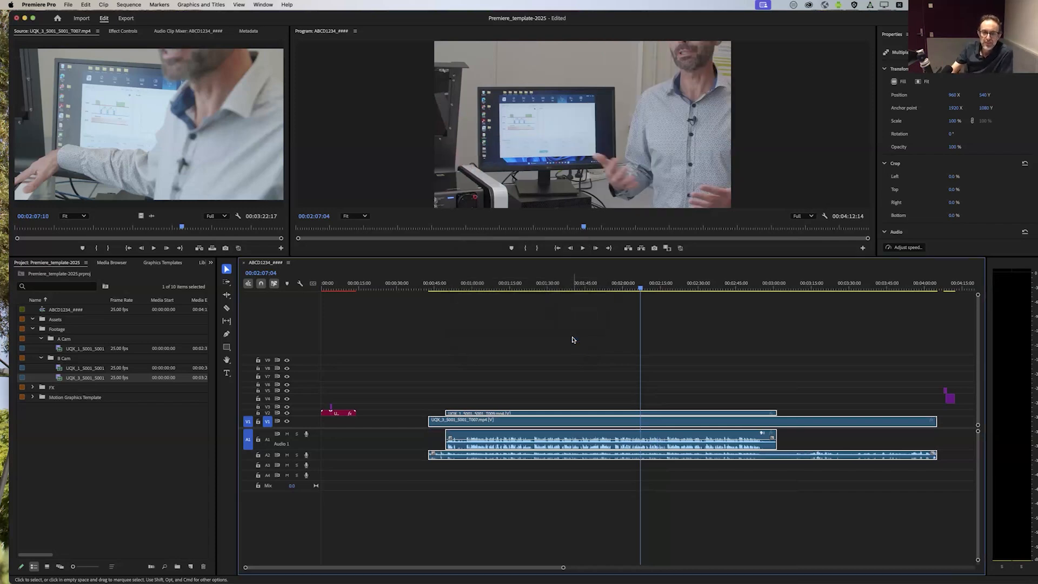
left_click(575, 349)
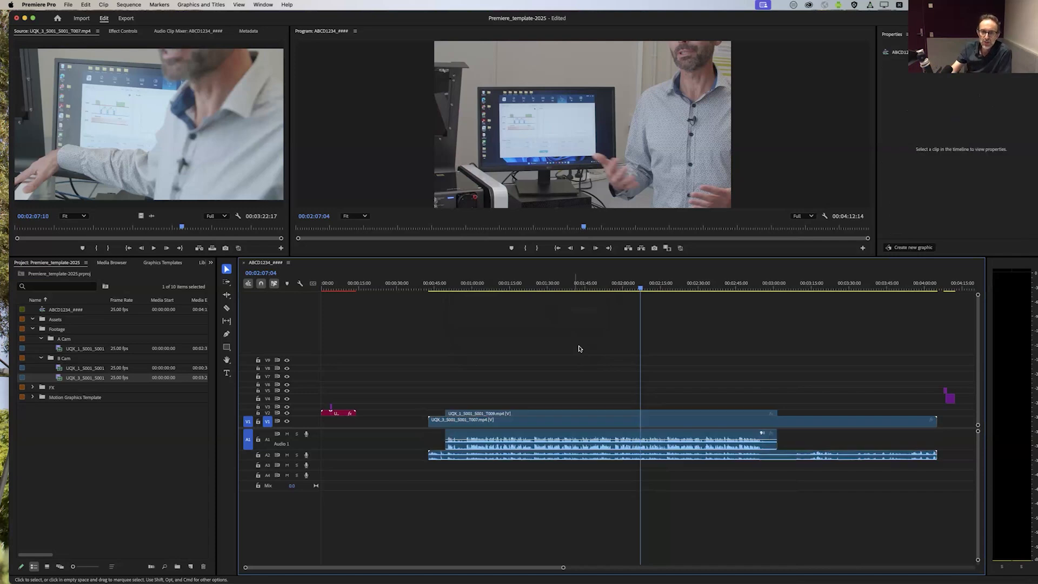
left_click_drag(640, 290, 489, 304)
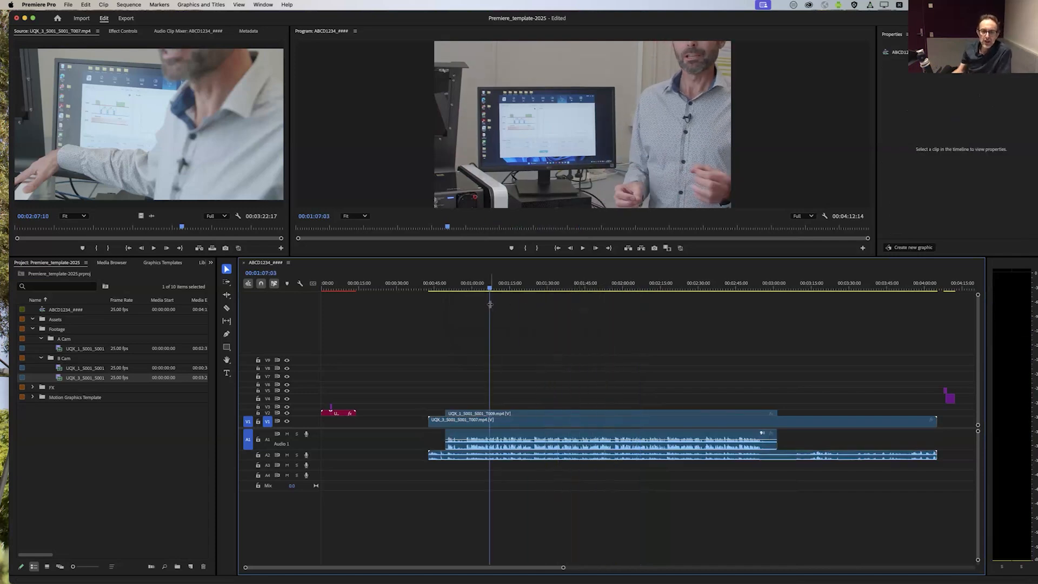
left_click(458, 296)
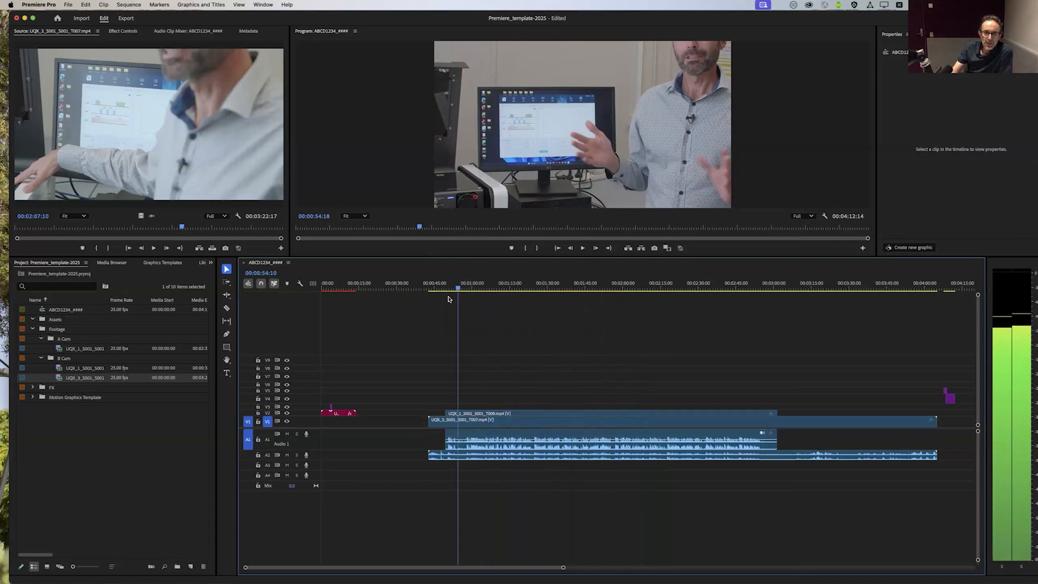
left_click(469, 286)
Step: Inspect the A Cam clip on V2 and the B Cam clip on V1, and play the section around 00:01:02
left_click(470, 414)
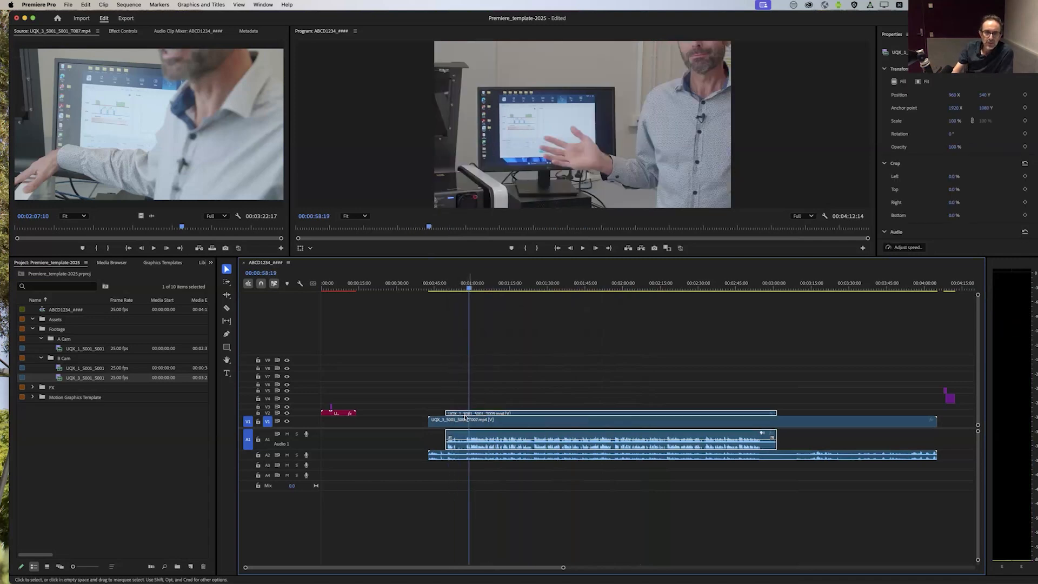
left_click(287, 413)
left_click(287, 413)
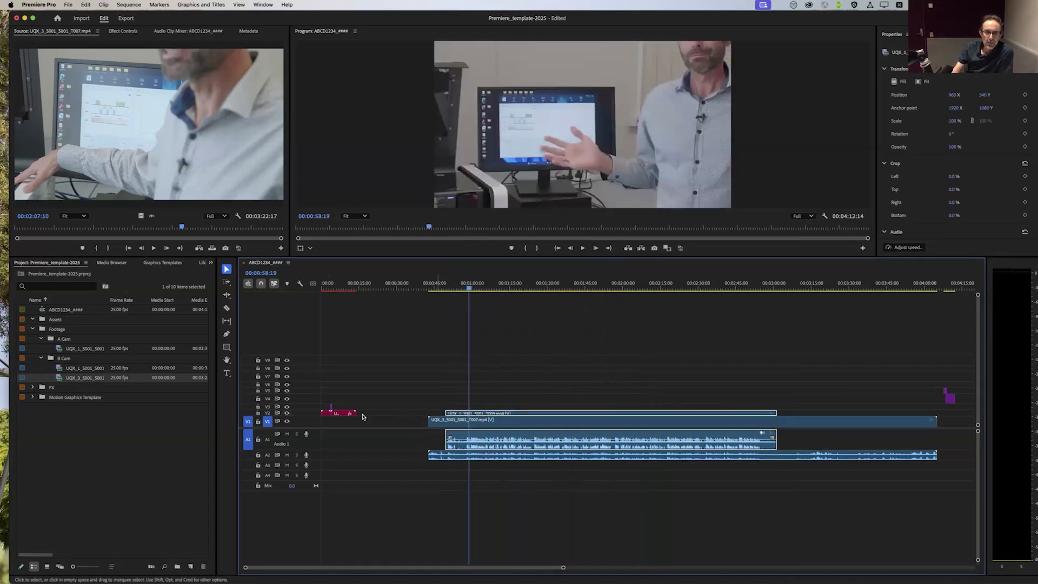
left_click(488, 422)
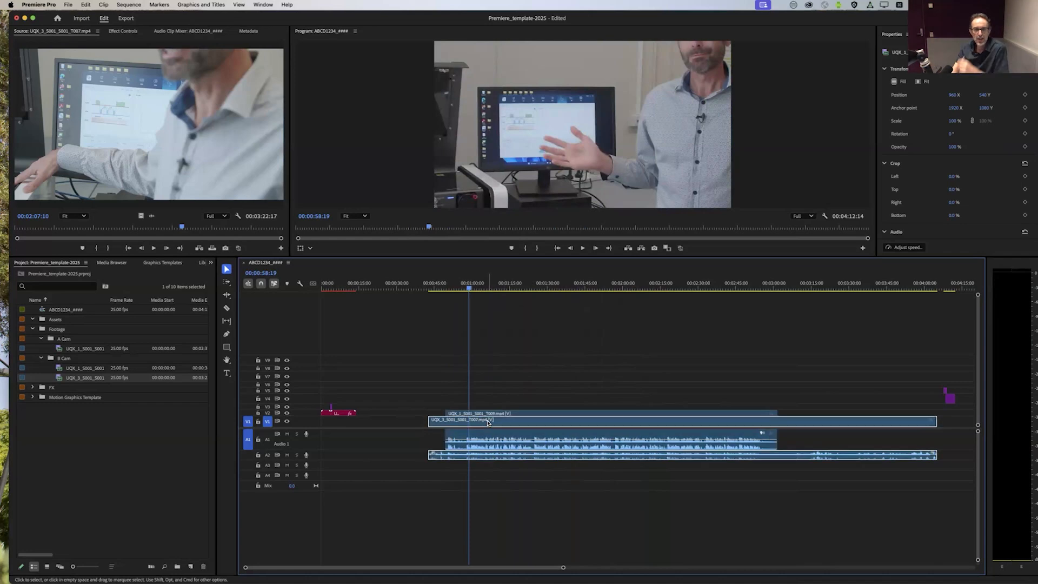
left_click(533, 388)
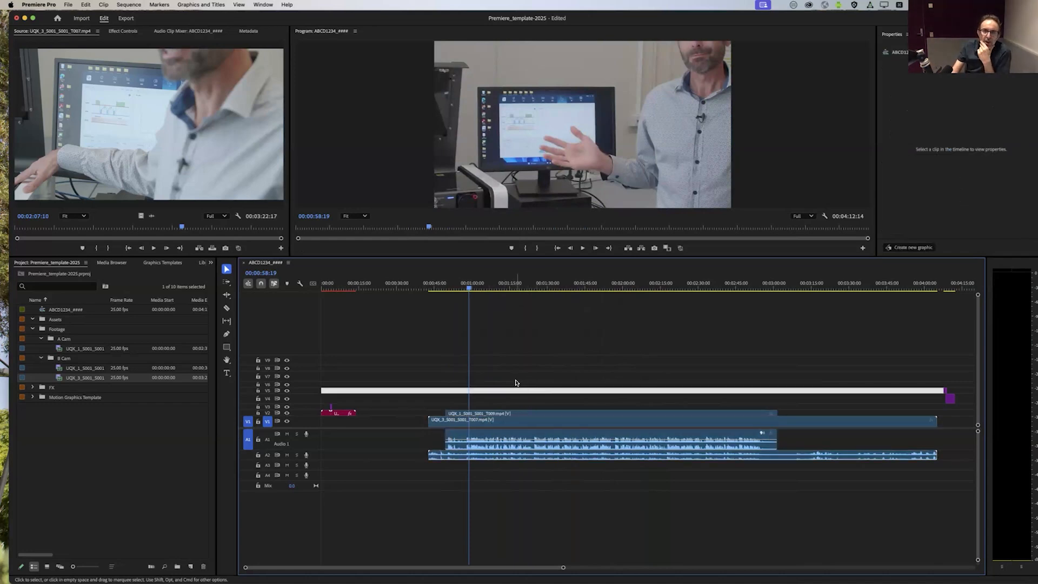
left_click(479, 285)
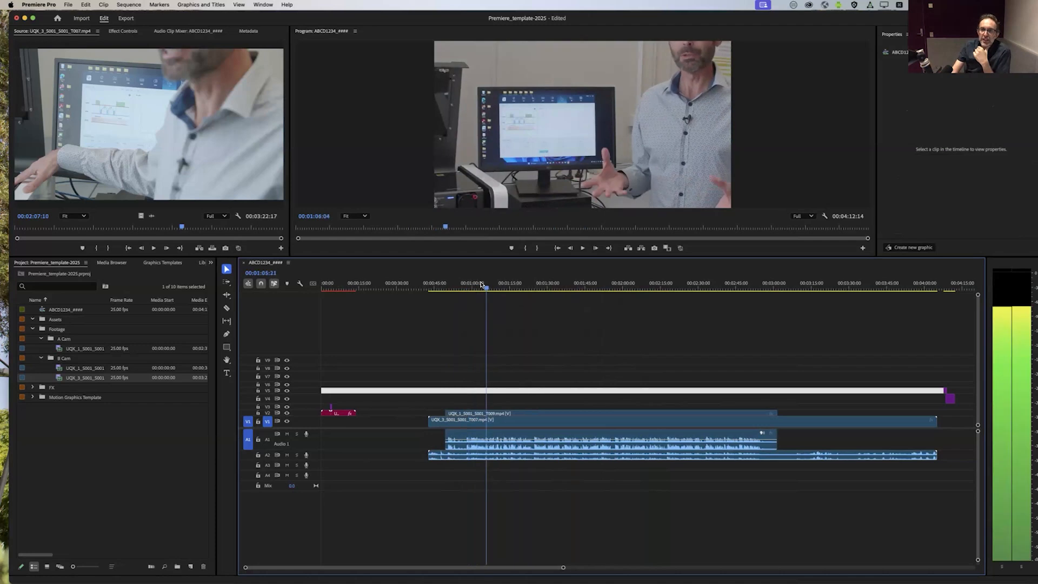
key("space")
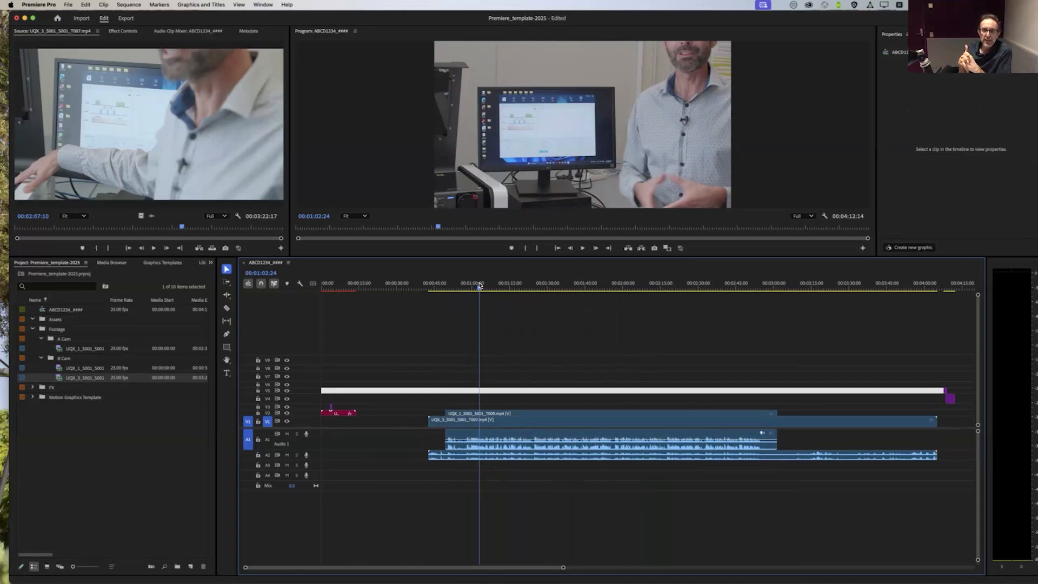
Step: Select the A Cam and B Cam clips together and scale both with Fit to frame
left_click(509, 414)
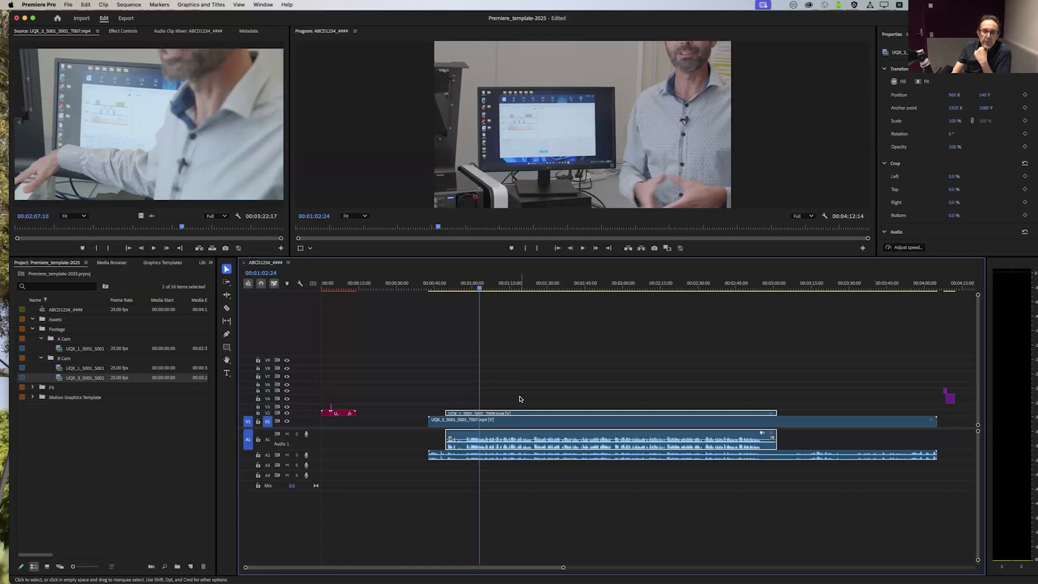
left_click(520, 399)
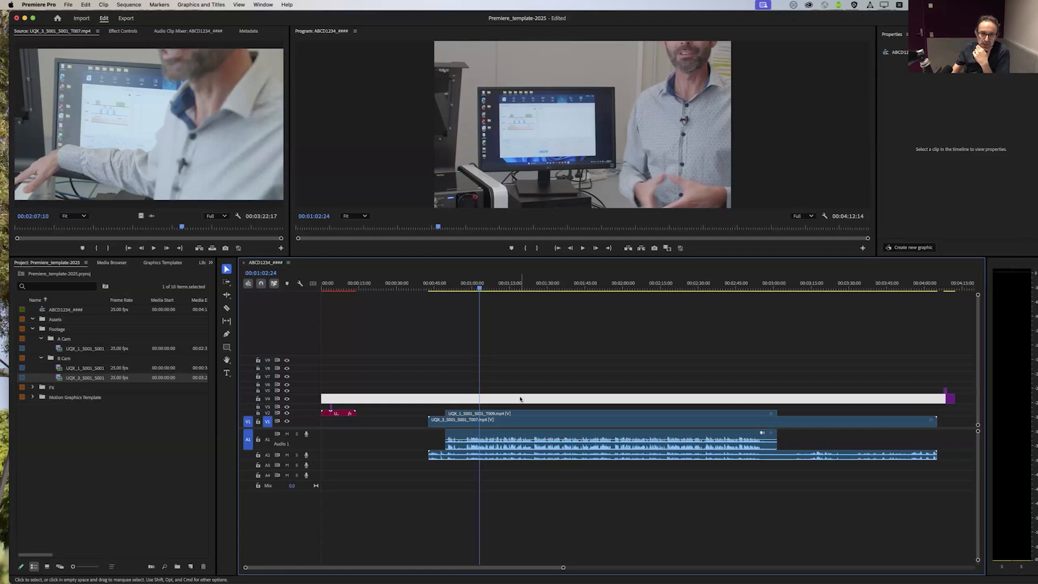
left_click(521, 399)
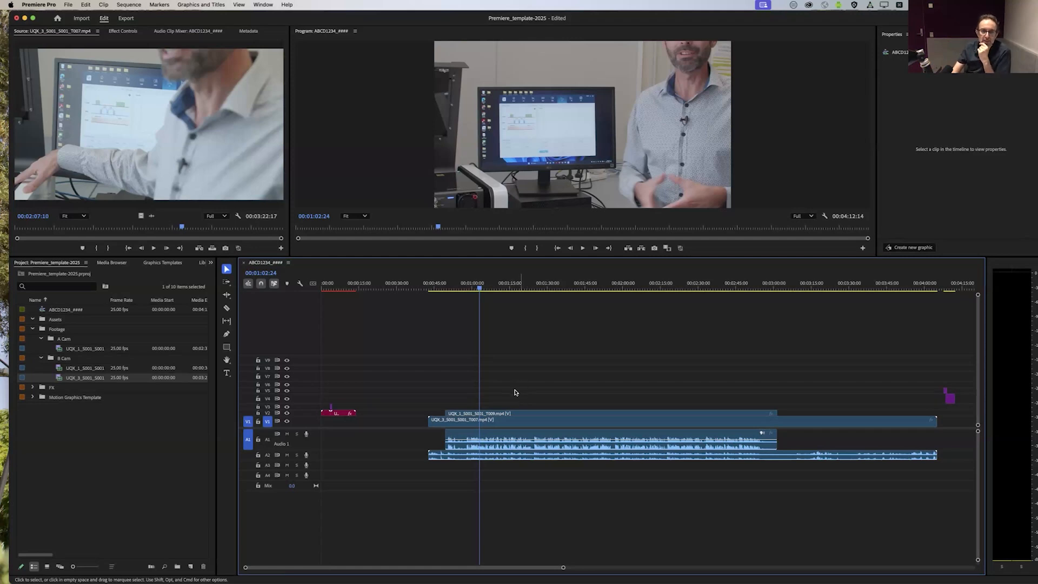
left_click_drag(520, 393, 466, 478)
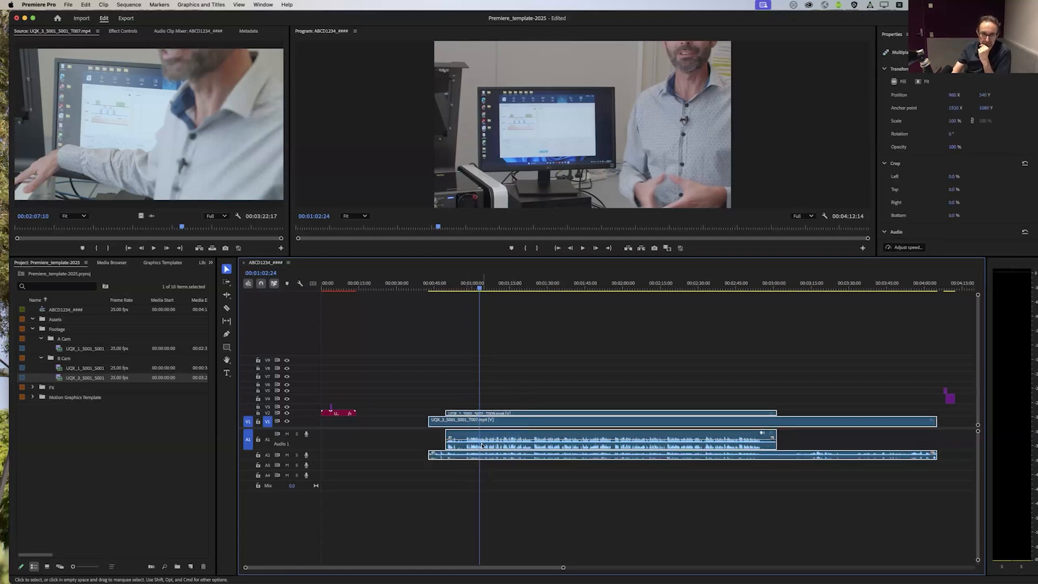
left_click(538, 389)
left_click_drag(538, 389, 500, 432)
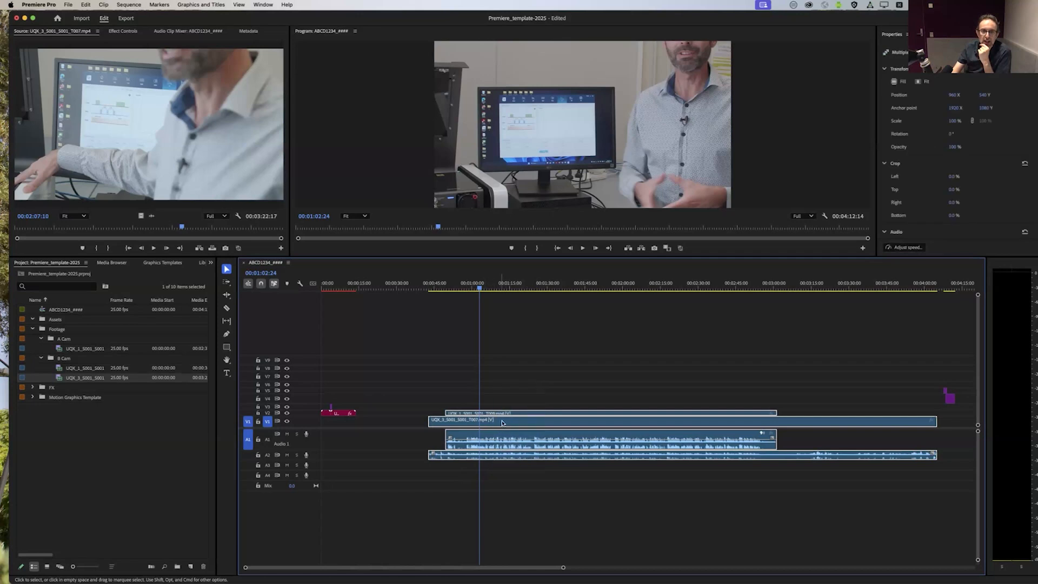
right_click(510, 421)
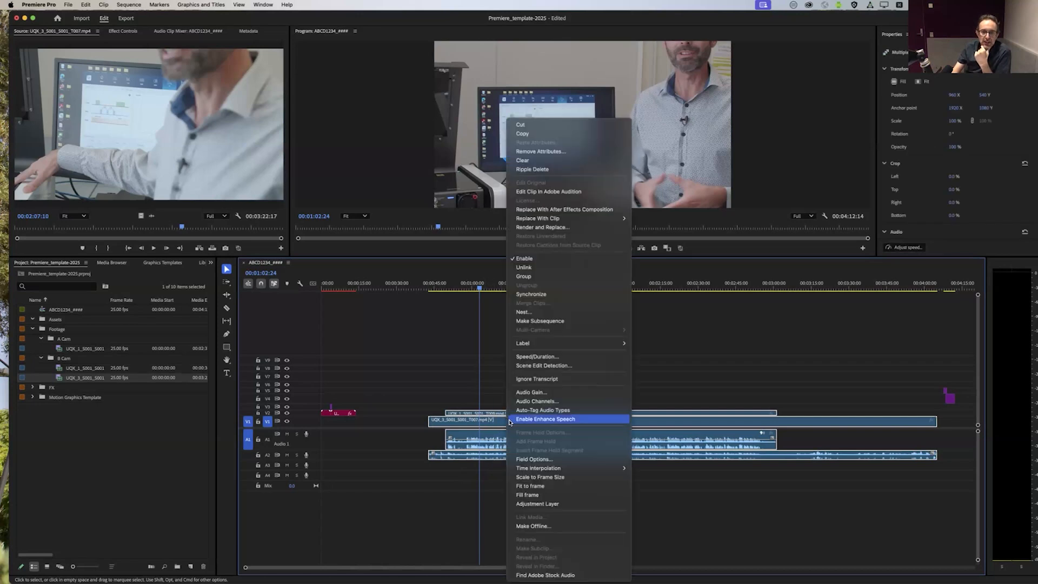
left_click(565, 485)
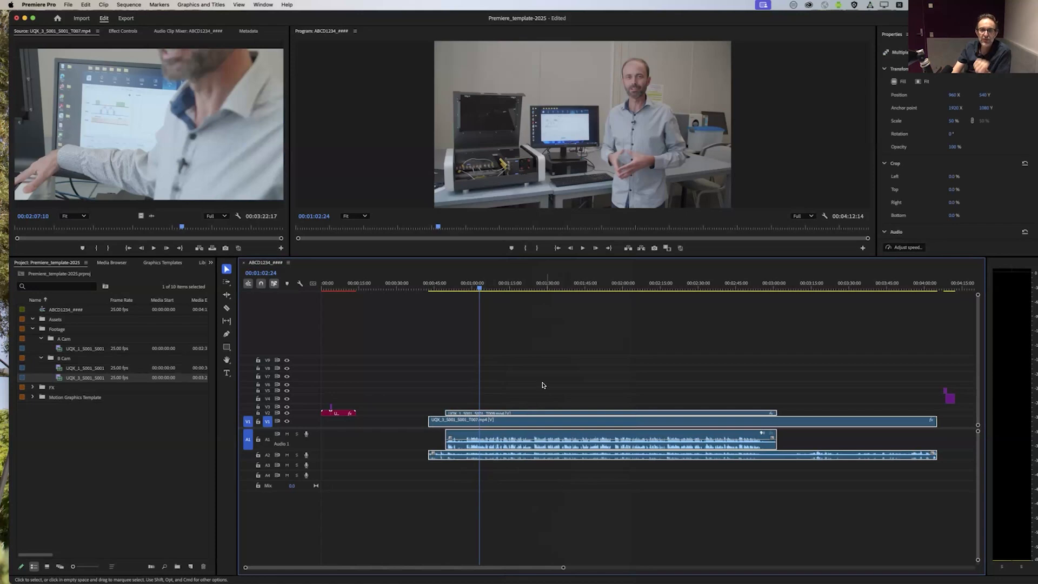
left_click(521, 377)
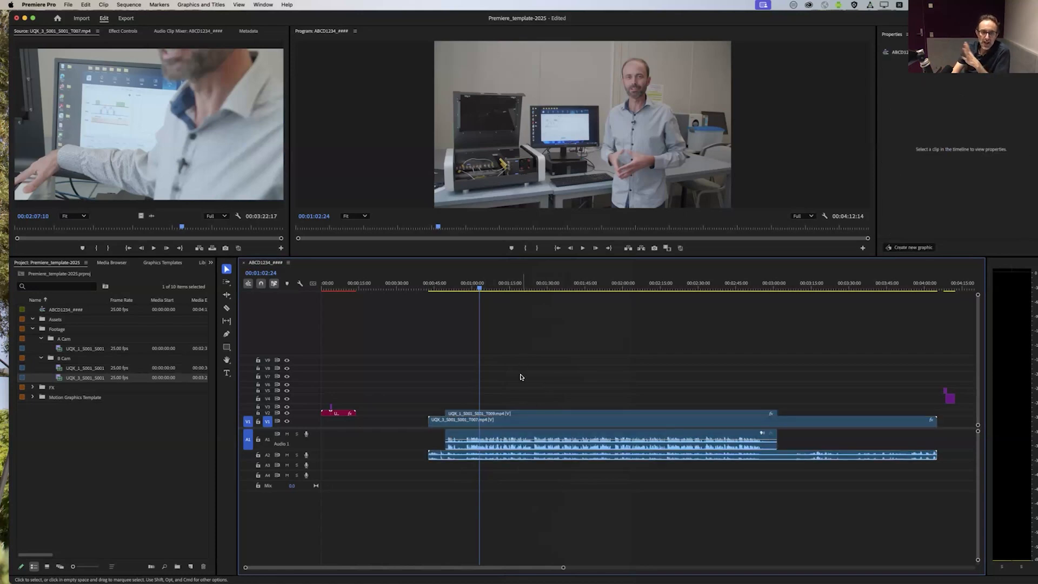
Step: Compare the A Cam and B Cam pictures at 00:00:59:02 by repeatedly hiding and showing the V2 track
left_click_drag(493, 287, 469, 306)
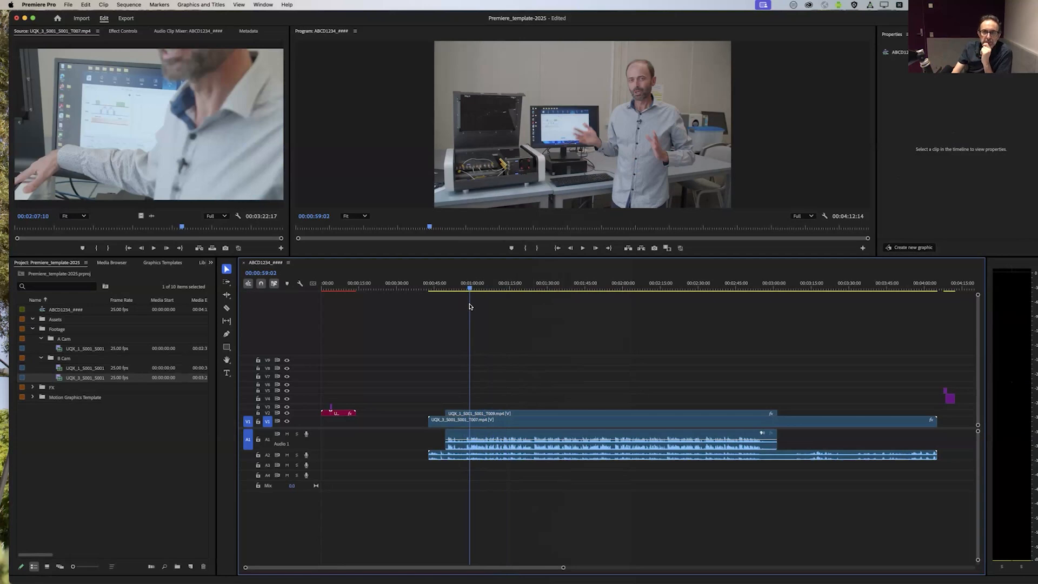
left_click(473, 415)
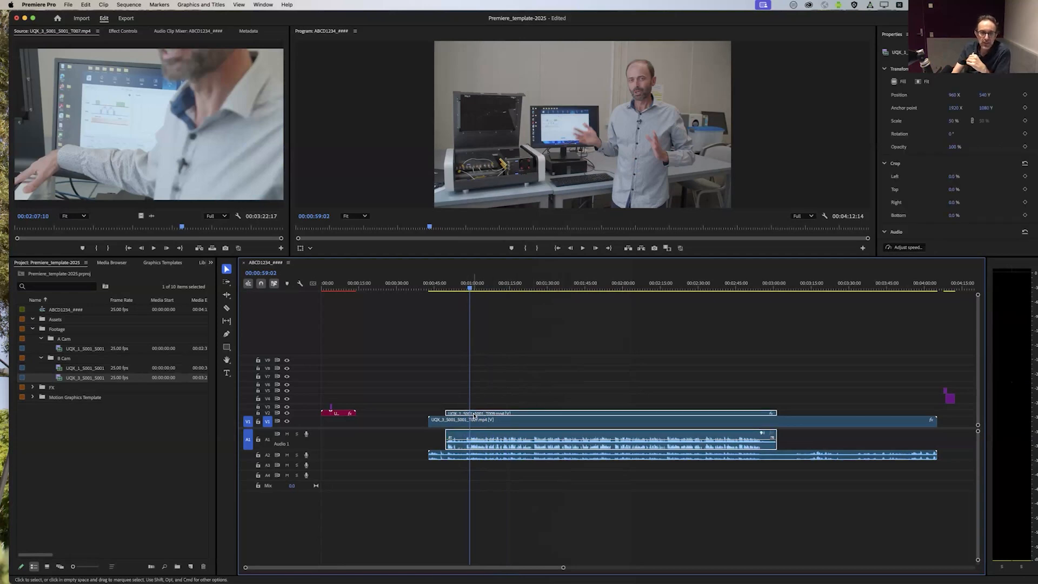
left_click(288, 414)
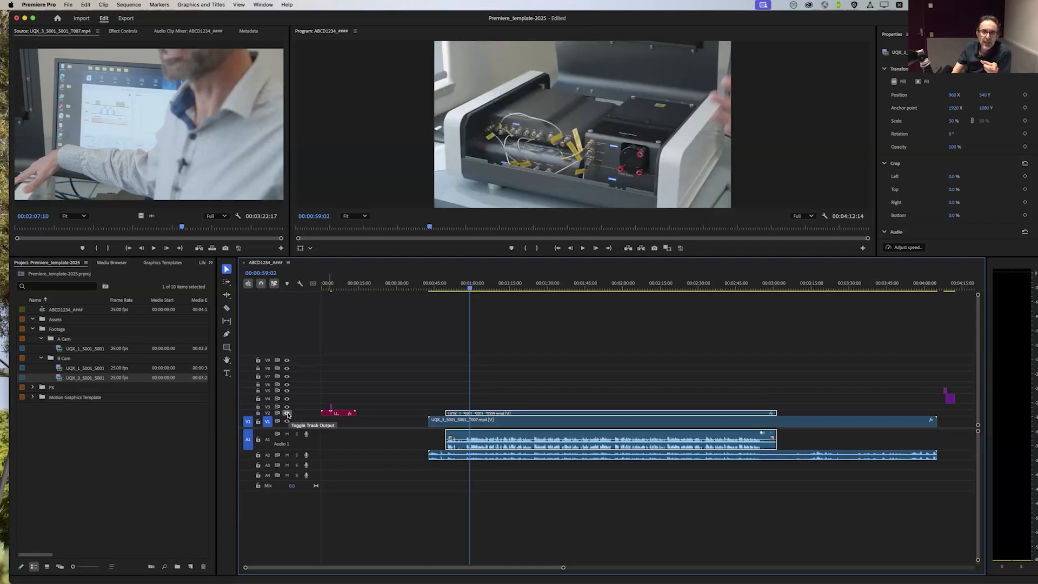
left_click(288, 414)
left_click(288, 415)
left_click(287, 415)
left_click(287, 414)
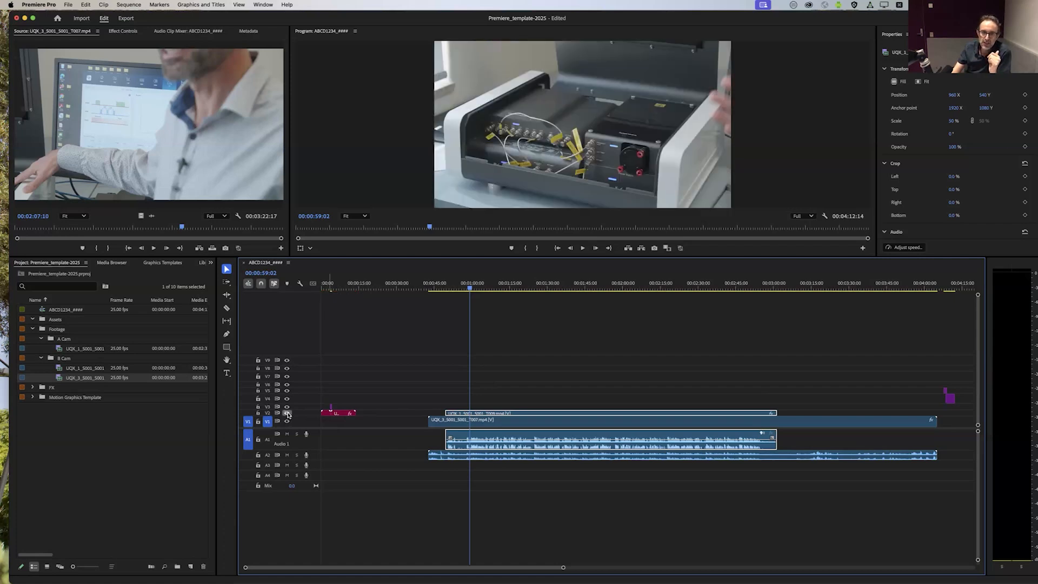
left_click(288, 414)
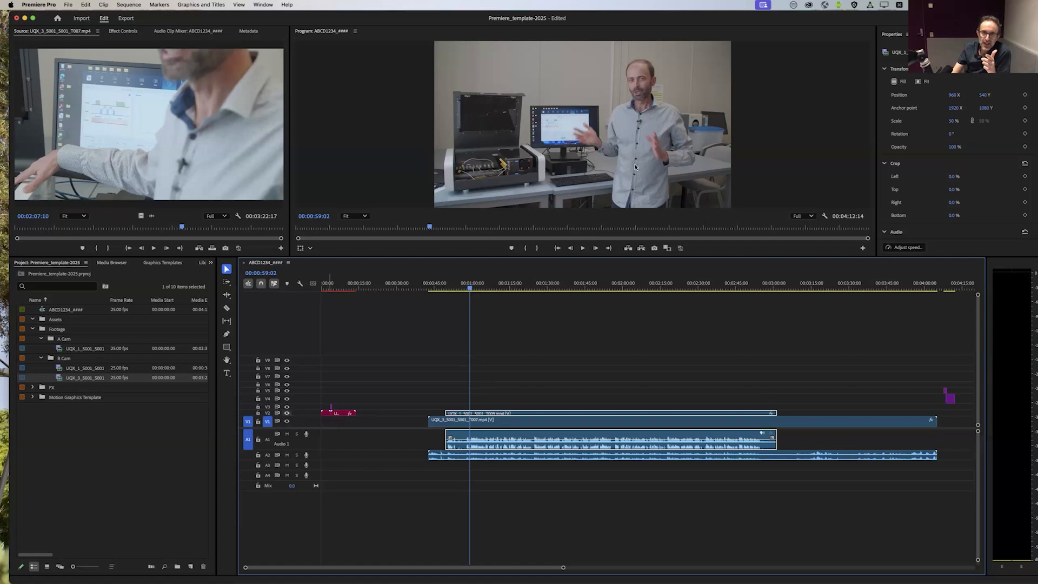
left_click(288, 414)
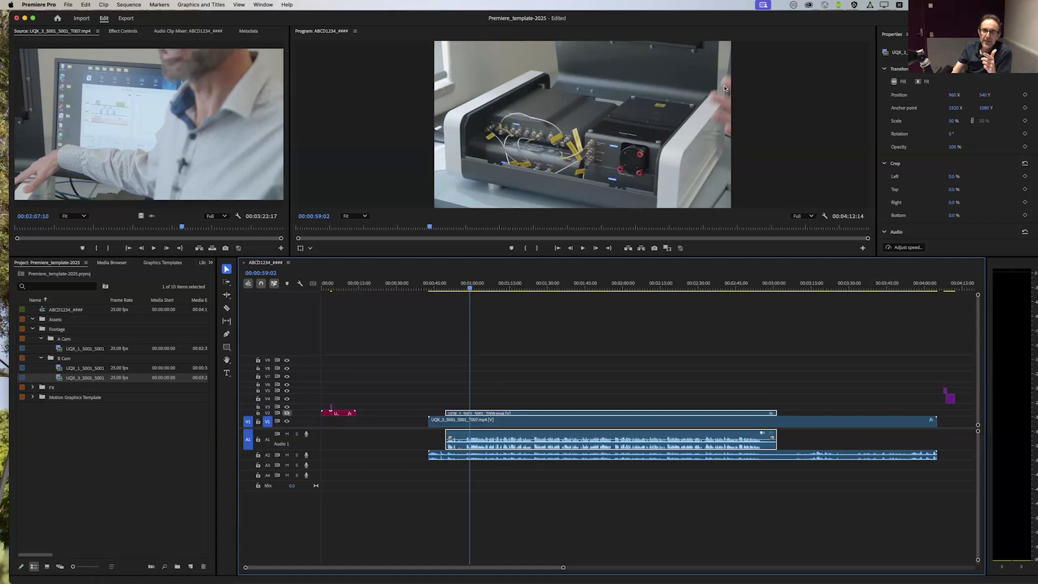
left_click(290, 412)
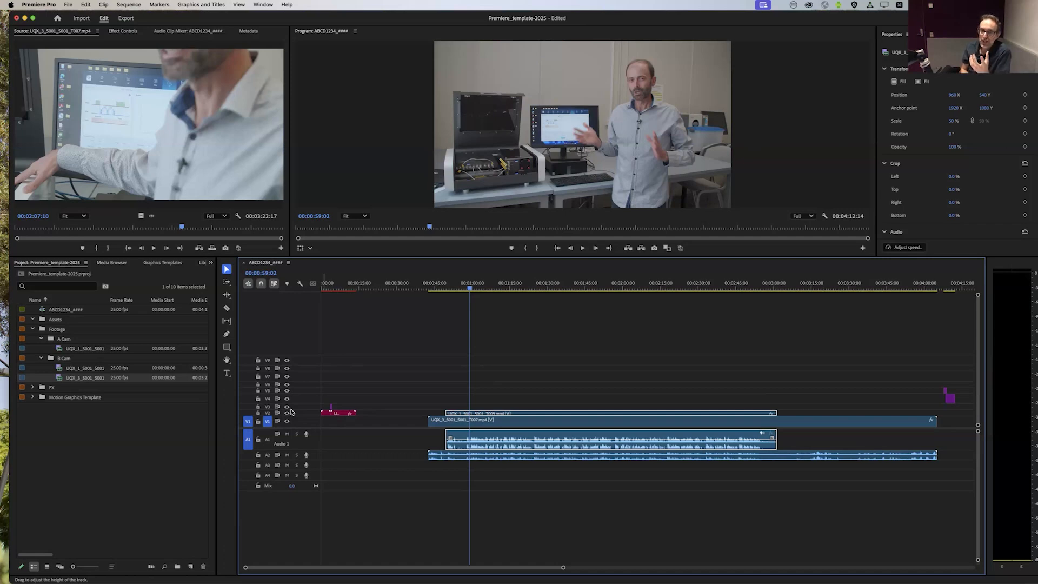
Step: Play the synchronized footage from 00:00:59:02 to about 00:01:03 with both cameras' audio on
key("space")
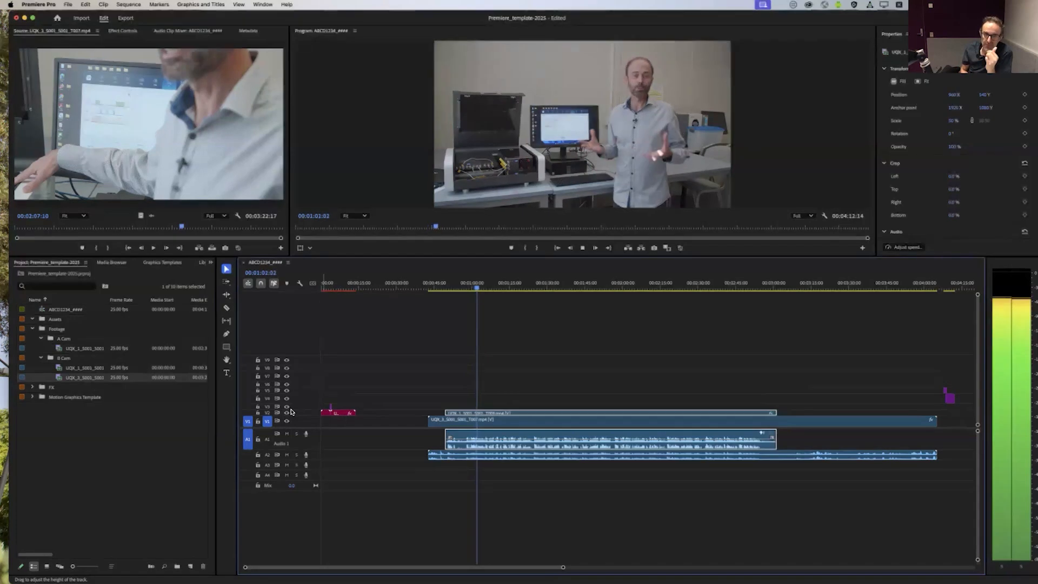
key("space")
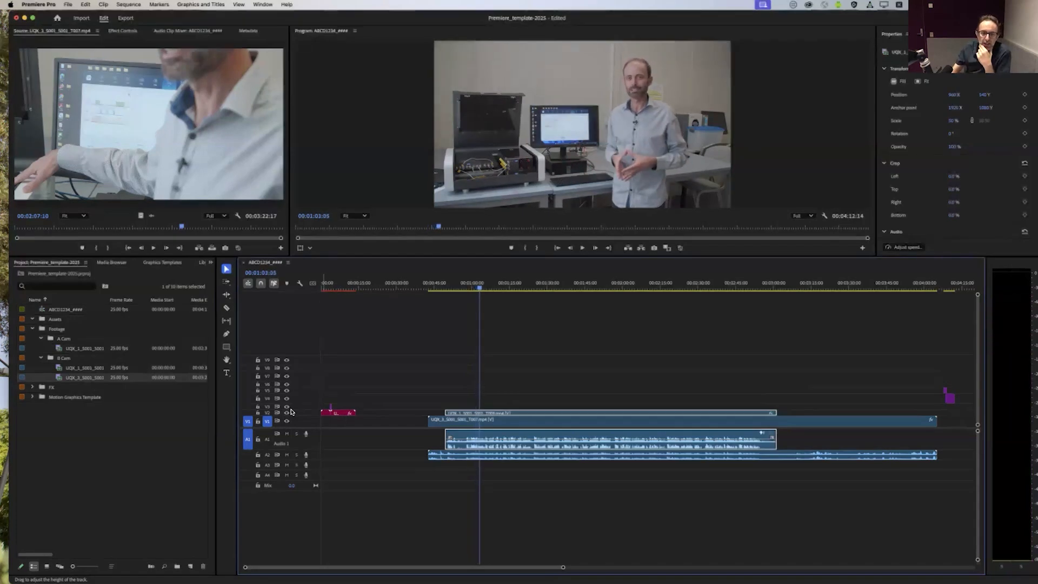
left_click(504, 364)
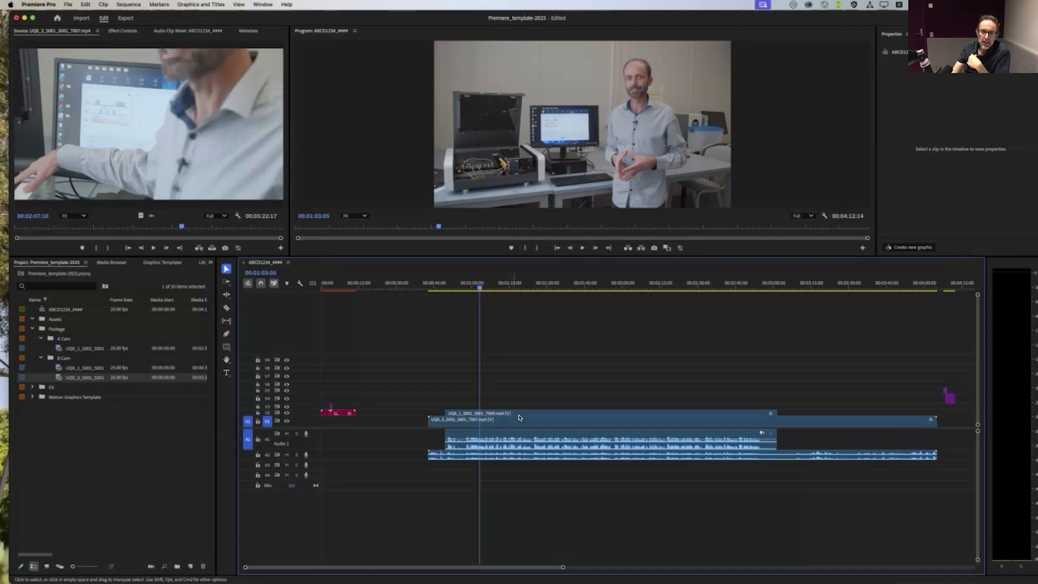
Step: Mute the B Cam audio track A2 and play the sequence from 00:01:03:05 to hear only the A Cam audio
left_click(518, 414)
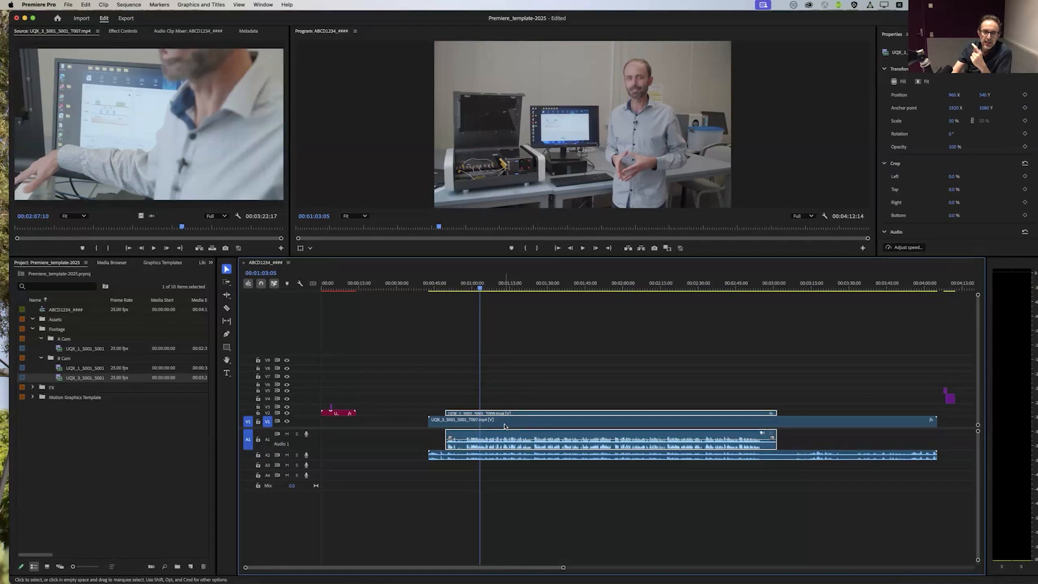
left_click(444, 421)
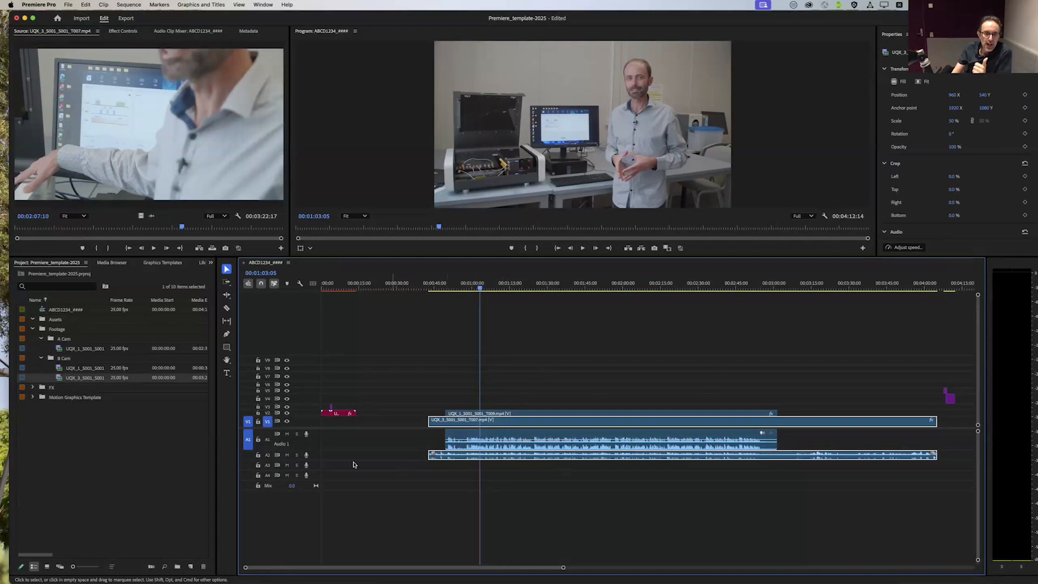
left_click(287, 456)
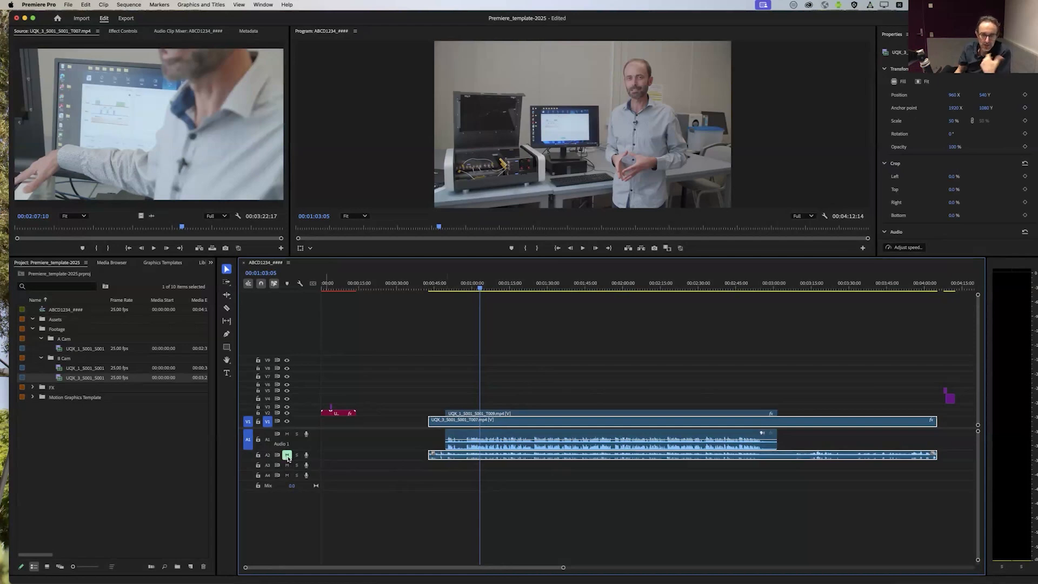
key("space")
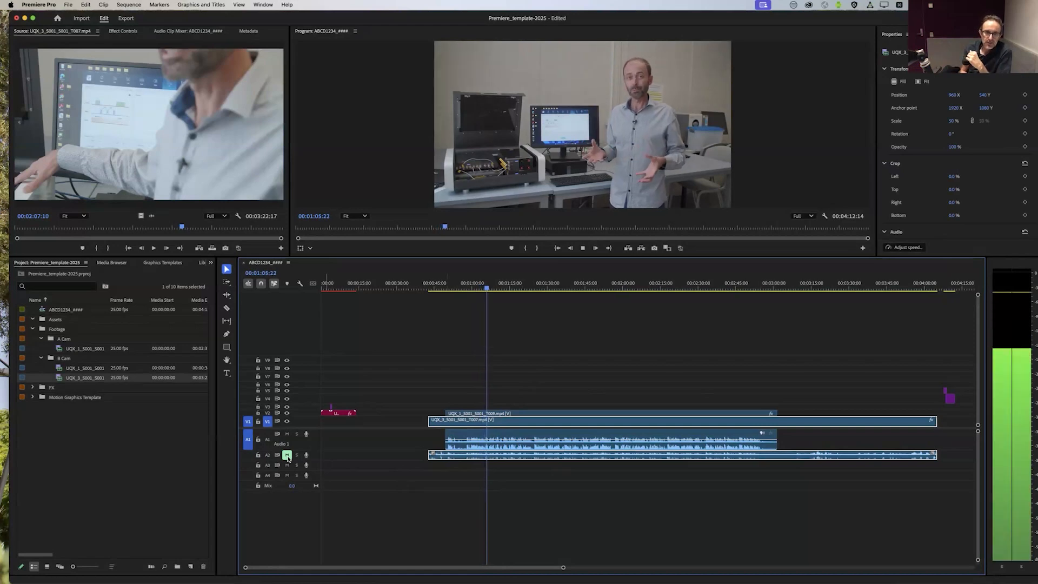
key("space")
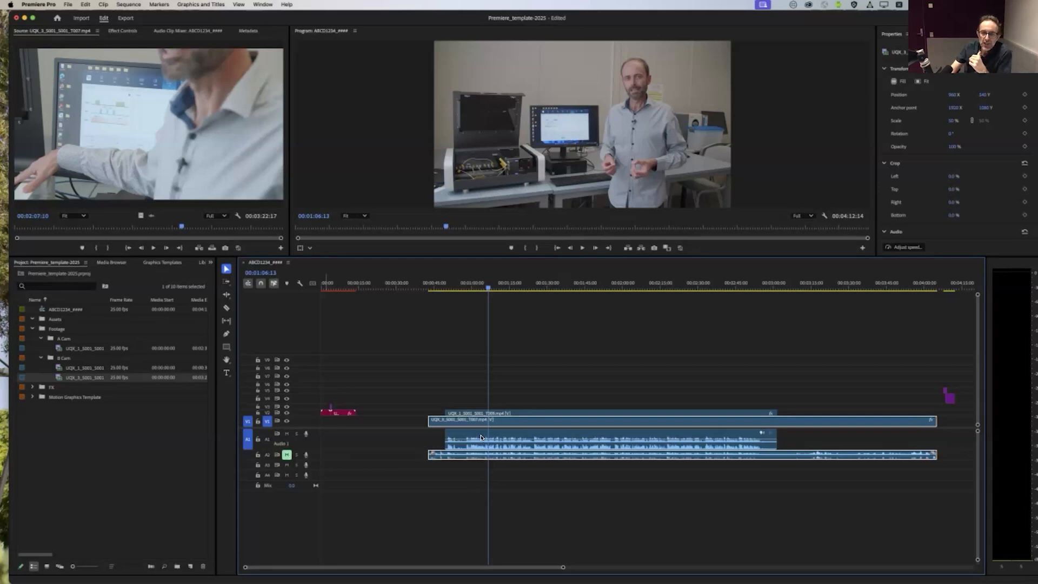
Step: Select the B Cam clip on V1 and play the sequence briefly from about 00:00:49:18 to review the A Cam's opening
left_click(742, 510)
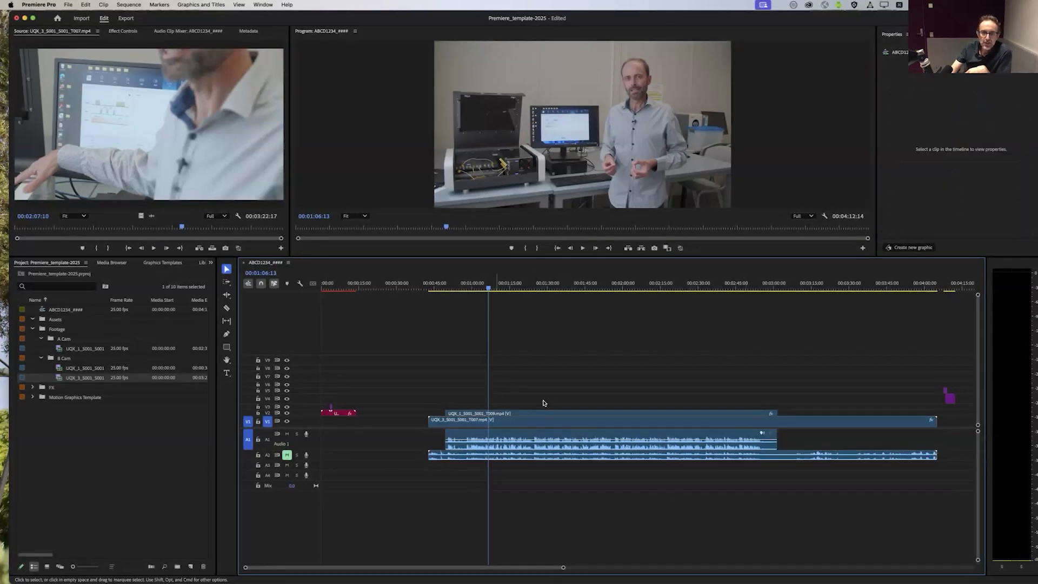
left_click(804, 423)
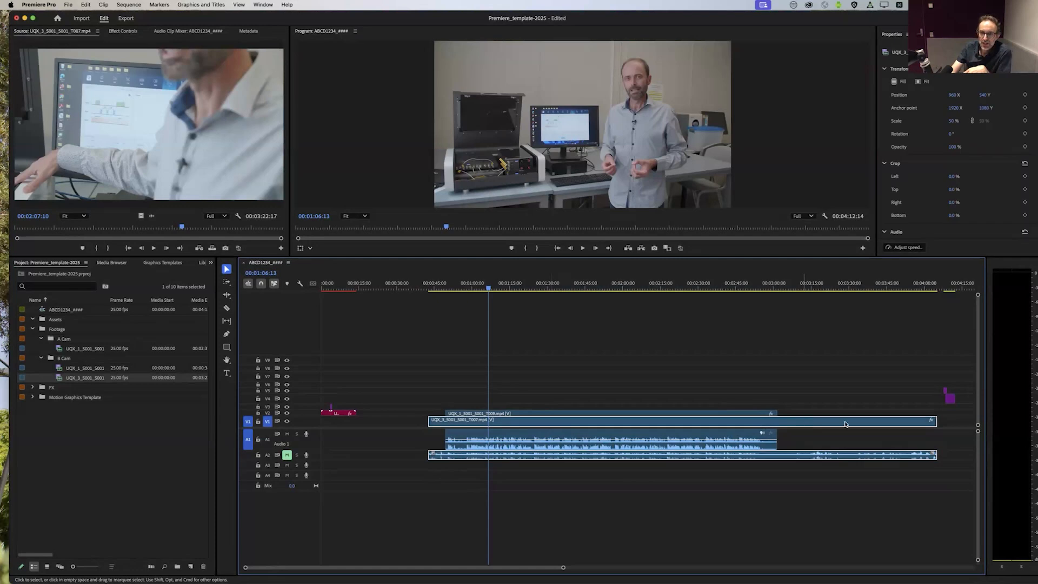
left_click_drag(472, 290, 446, 295)
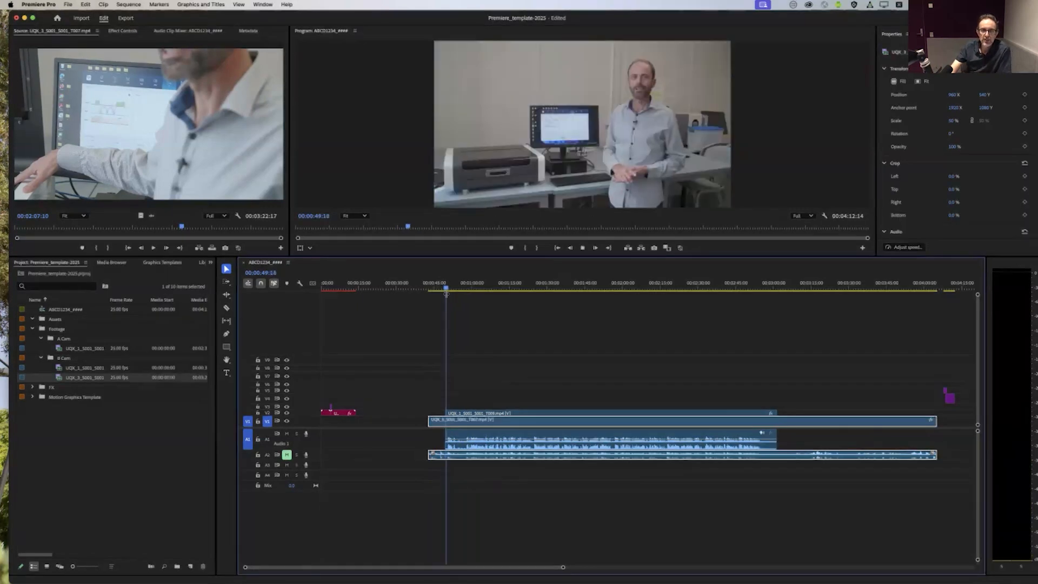
key("space")
key("space")
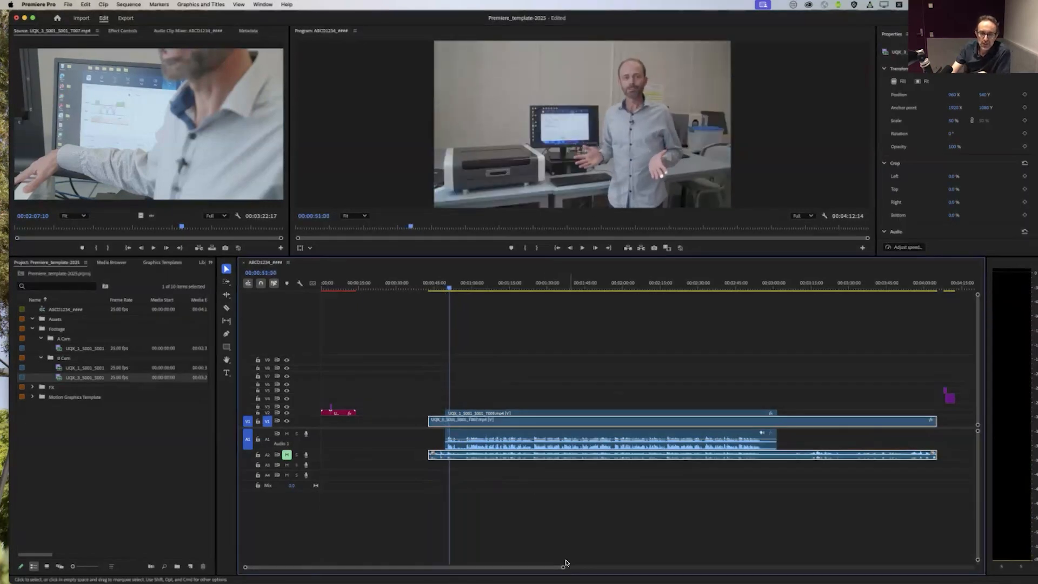
Step: Trim the start of the B Cam clip to match the A Cam clip's start at 00:00:49:11
left_click_drag(564, 570, 421, 568)
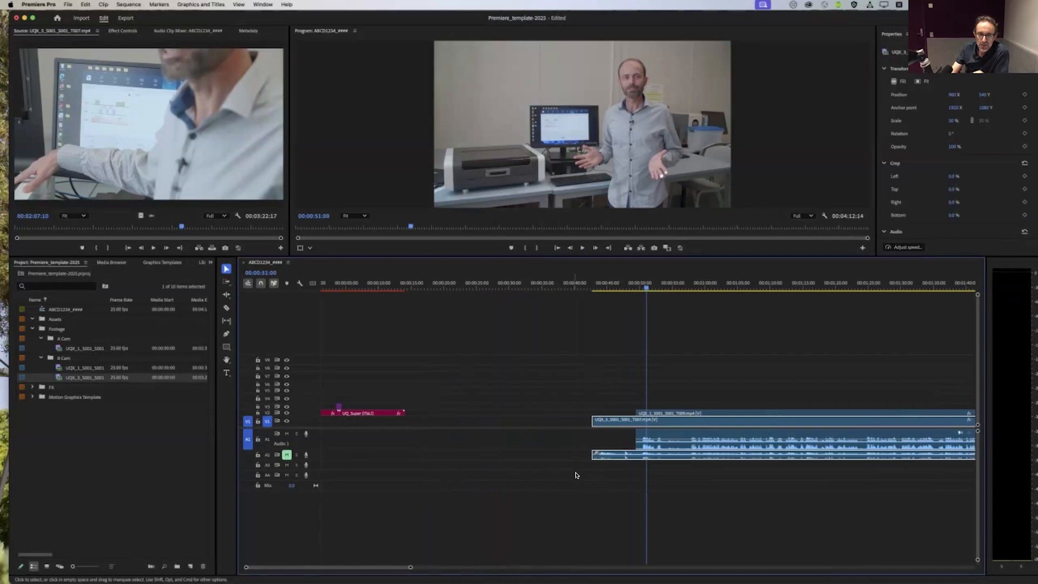
left_click(431, 400)
left_click(472, 423)
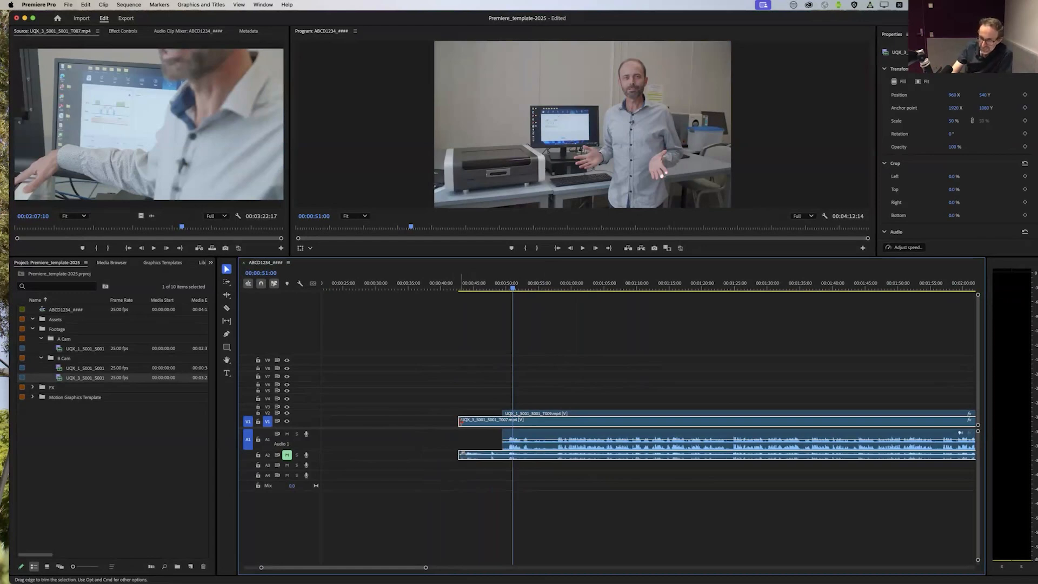
left_click_drag(460, 420, 503, 421)
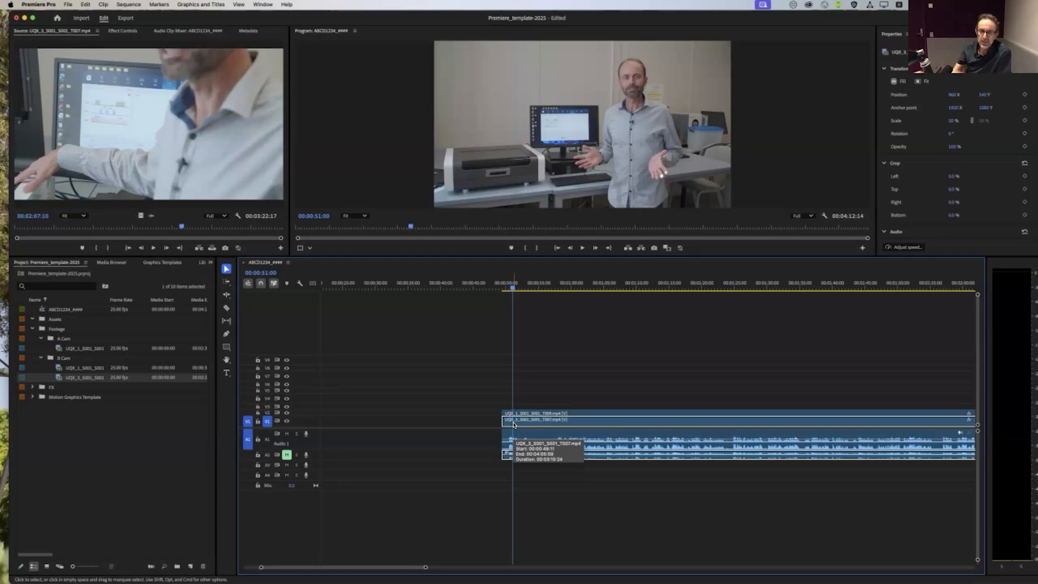
left_click(554, 400)
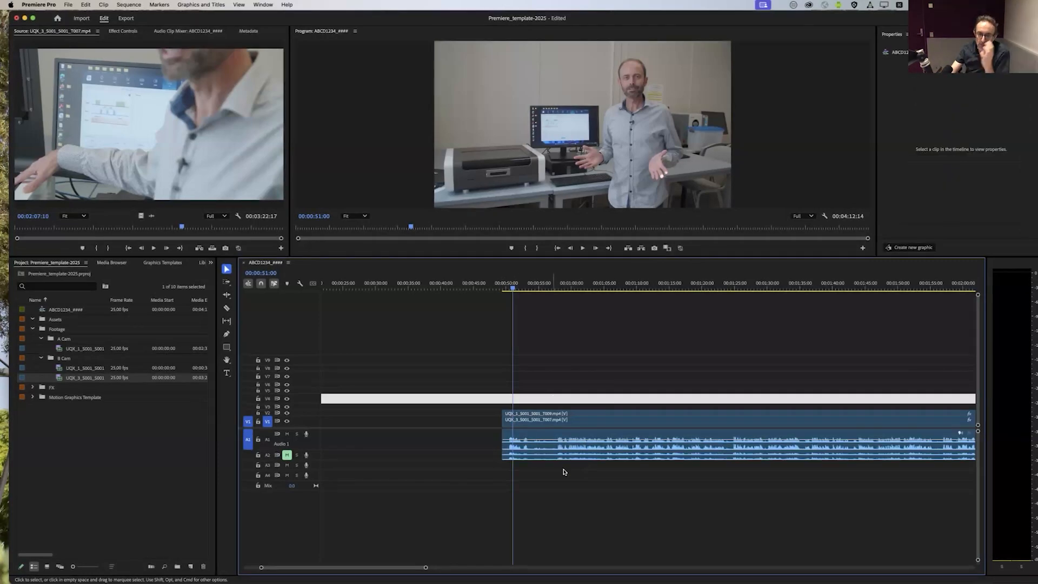
Step: Try unlinking the B Cam clip's audio from its video and deleting that audio, and undo both changes
left_click(563, 459)
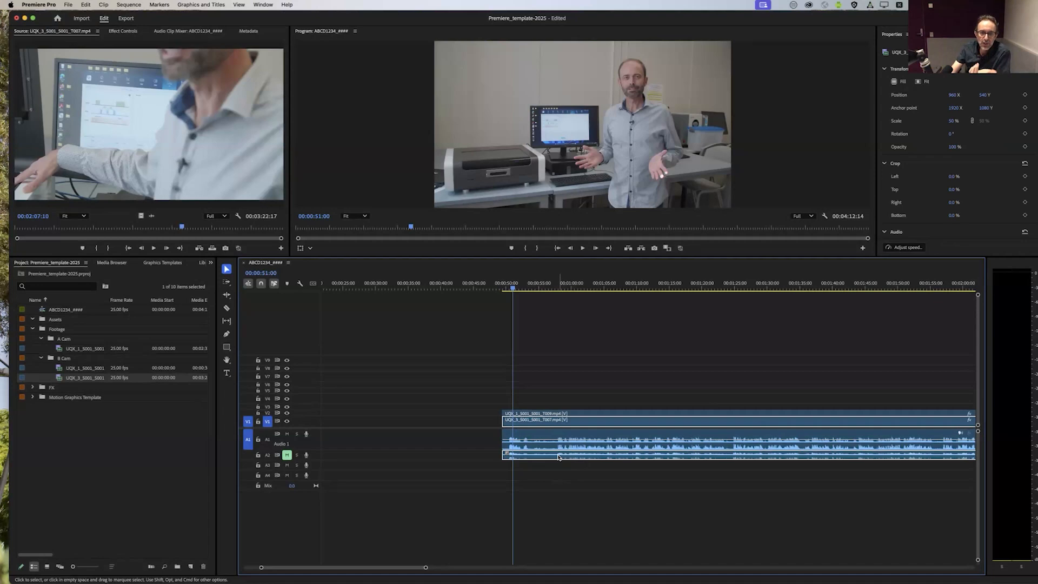
right_click(559, 458)
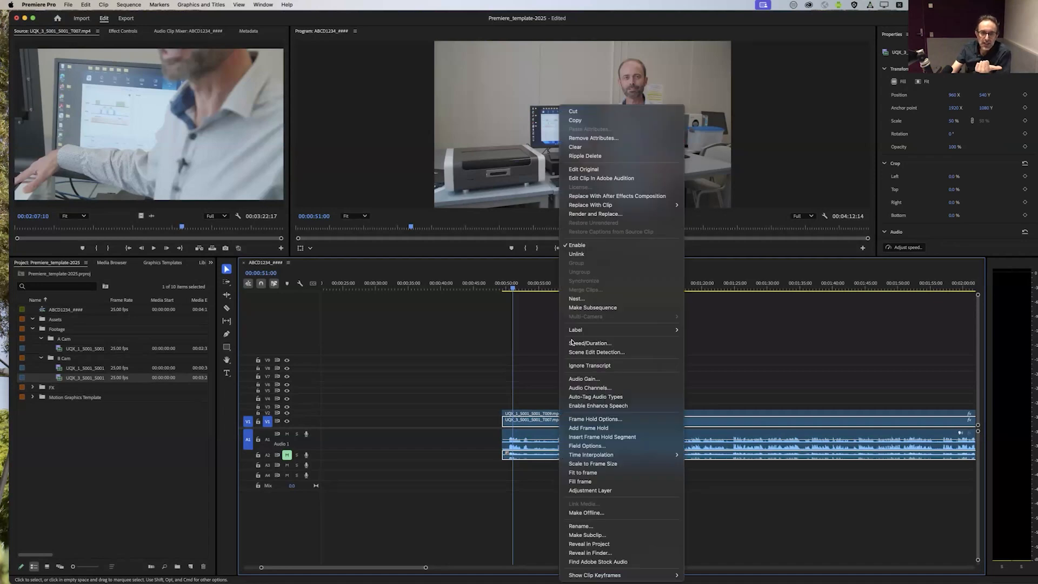
left_click(575, 254)
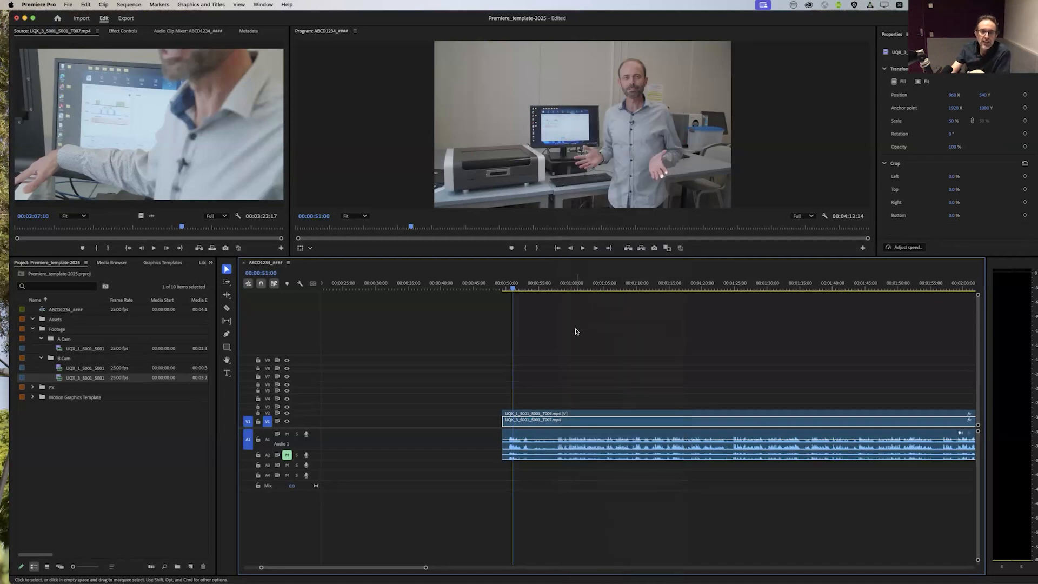
left_click(556, 457)
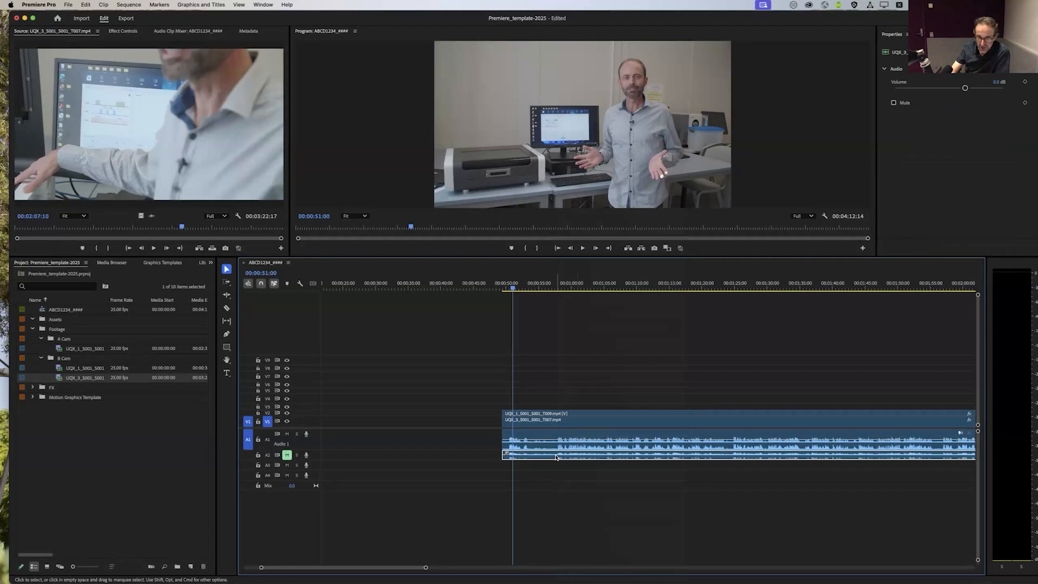
key("Delete")
key("super+z")
key("super+z")
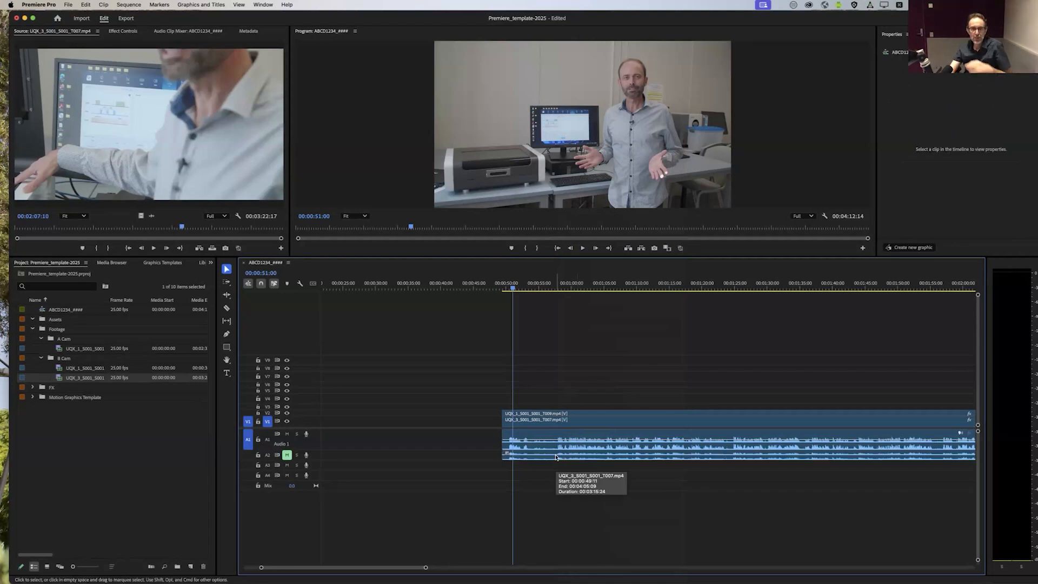
Step: Try shifting the A Cam clip slightly earlier than the B Cam clip, and restore its synchronized position
left_click(574, 417)
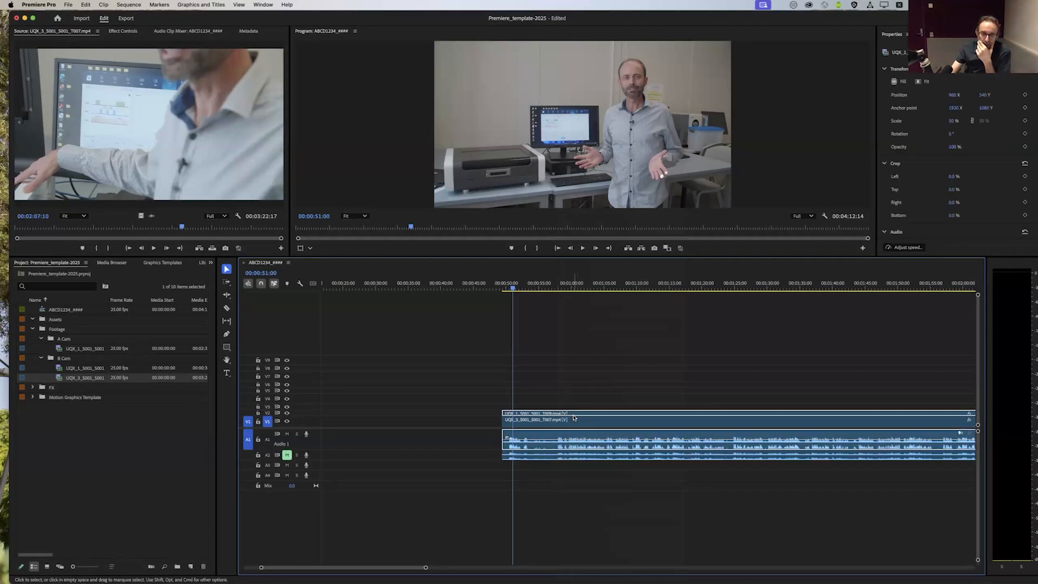
left_click_drag(581, 390, 581, 390)
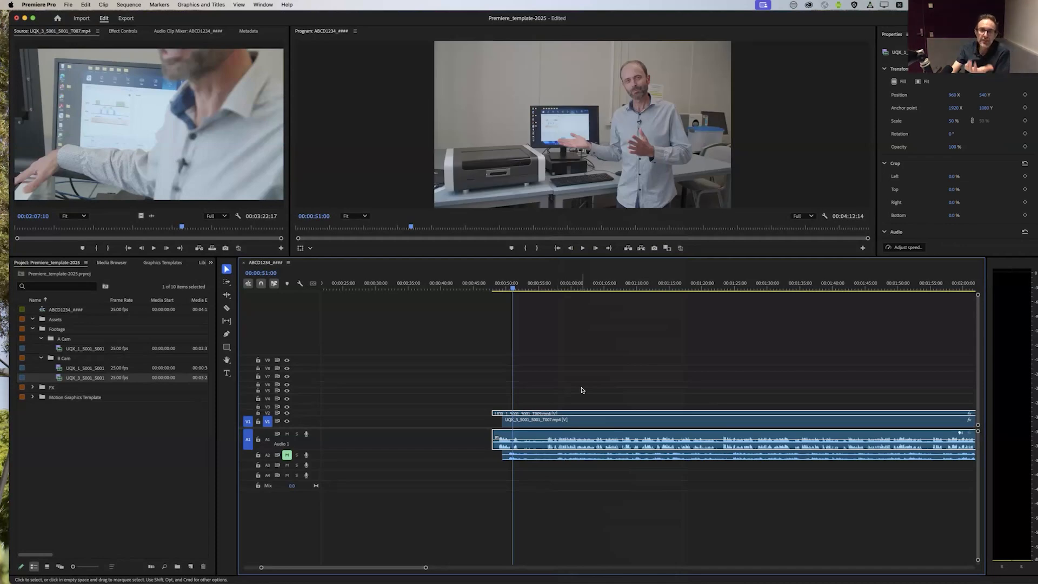
left_click(570, 458)
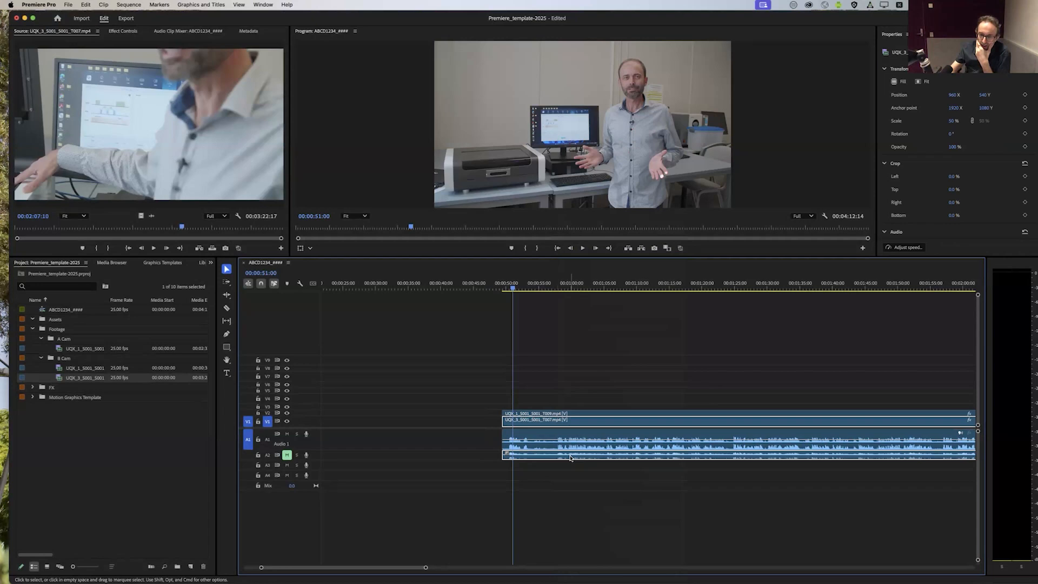
left_click(582, 327)
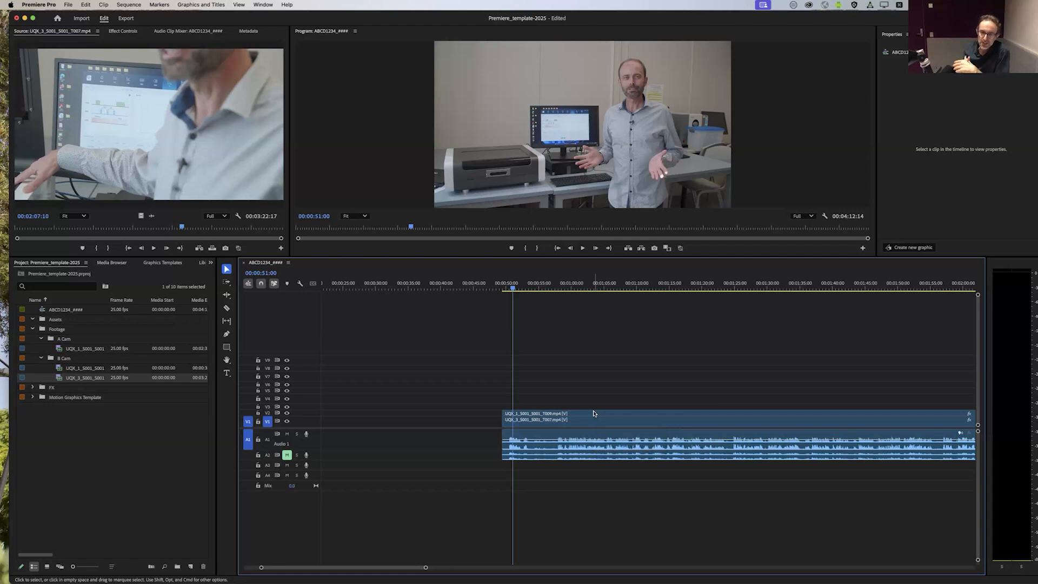
Step: Play the trimmed opening of both camera clips from about 00:00:49:11 to 00:00:51:21
left_click(591, 420)
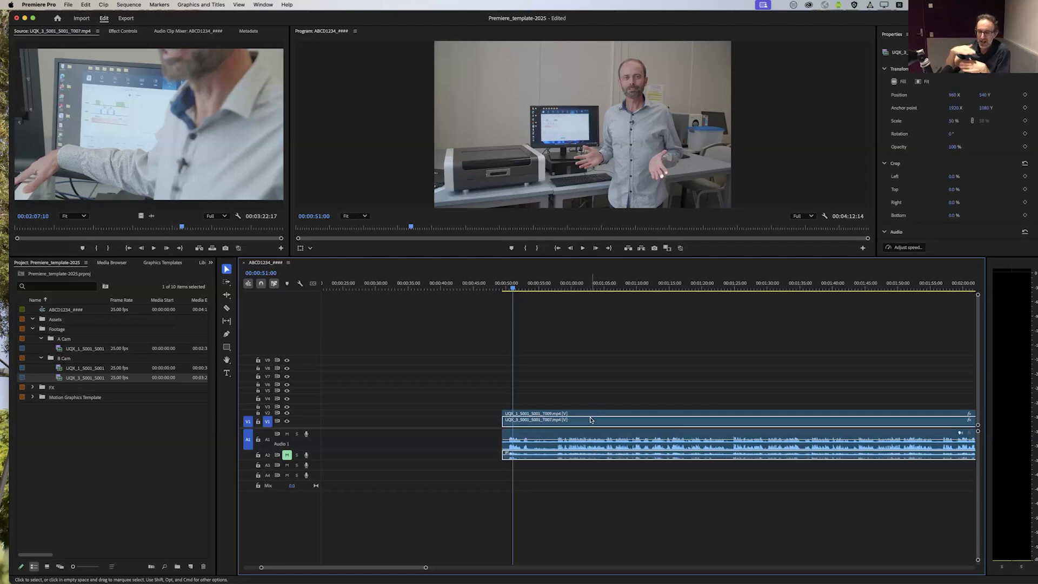
left_click(608, 378)
left_click_drag(514, 289, 503, 290)
key("space")
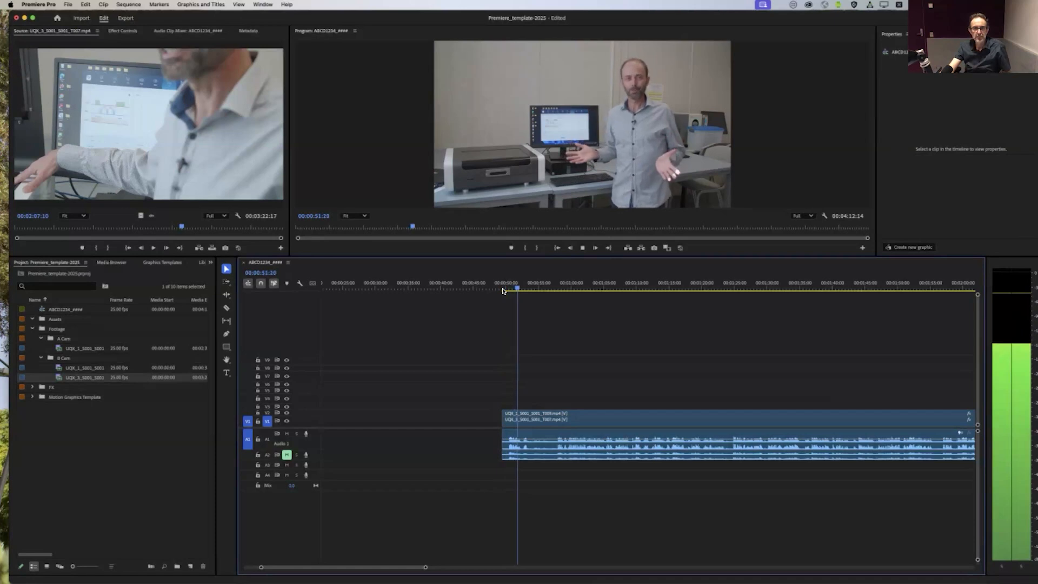
key("space")
Step: Roughly shorten the end of the B Cam clip to about 00:03:11 and review the ending between about 00:02:53 and 00:02:58
left_click_drag(411, 568, 506, 573)
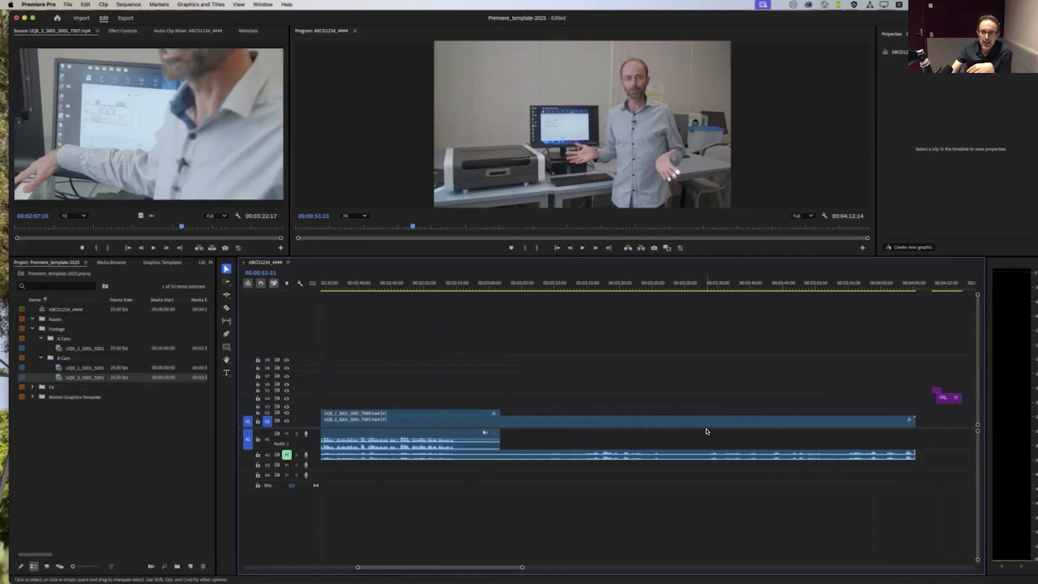
left_click_drag(912, 424, 561, 431)
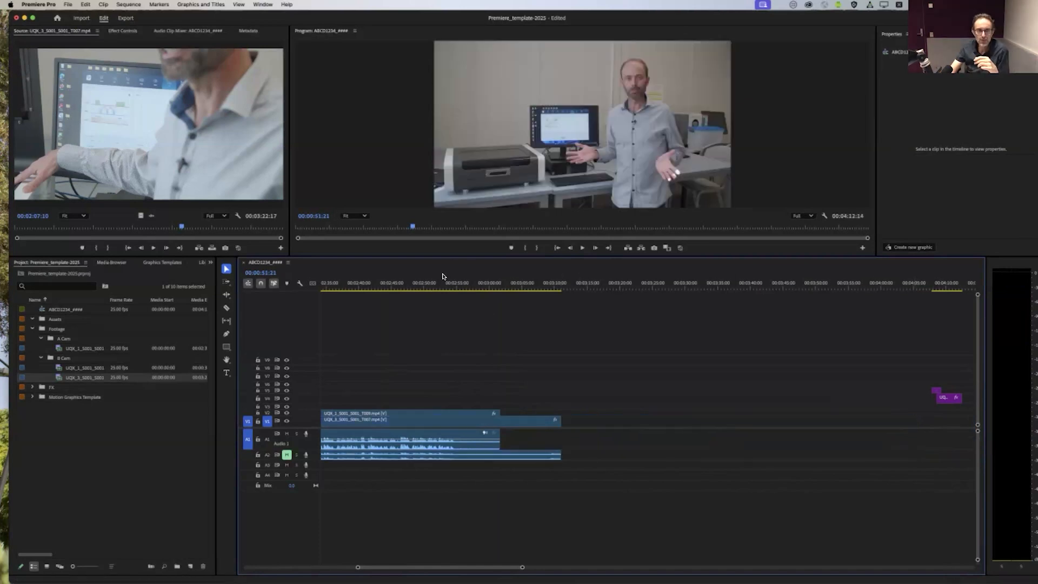
left_click(451, 283)
key("space")
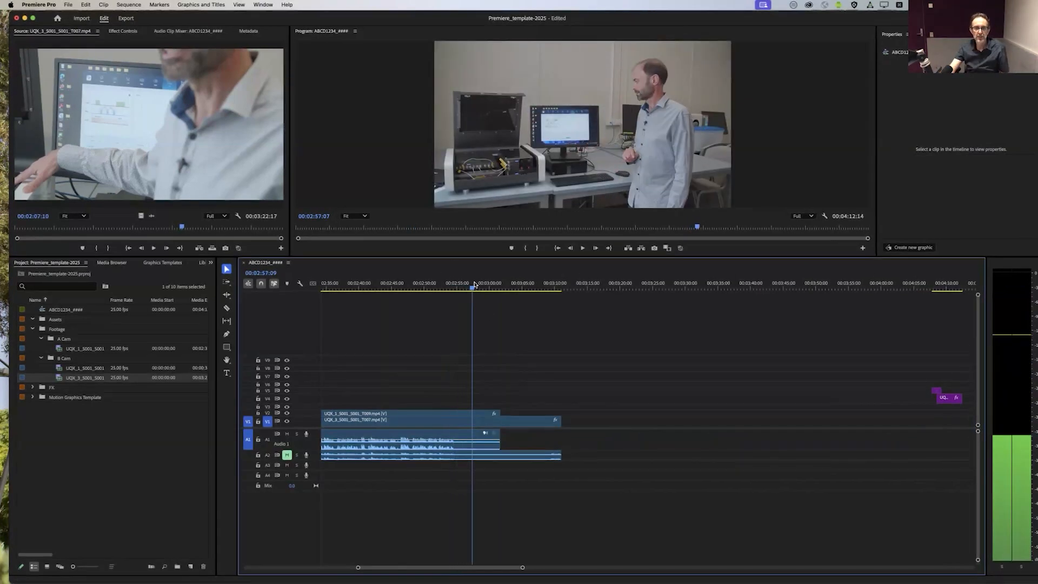
left_click(438, 286)
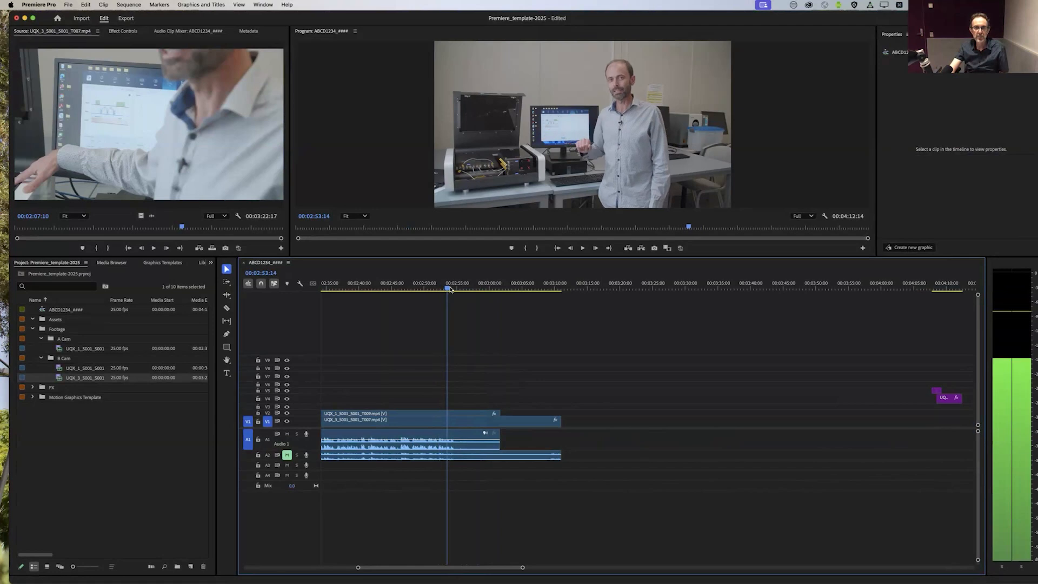
left_click(448, 290)
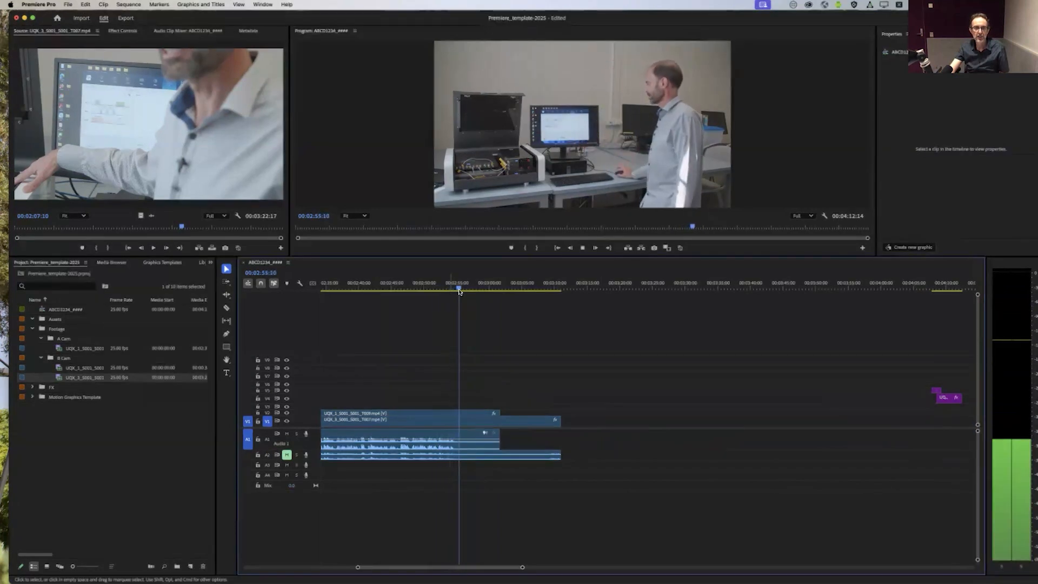
mouse_move(485, 293)
left_mouse_down()
mouse_move(467, 292)
mouse_move(483, 297)
left_mouse_up()
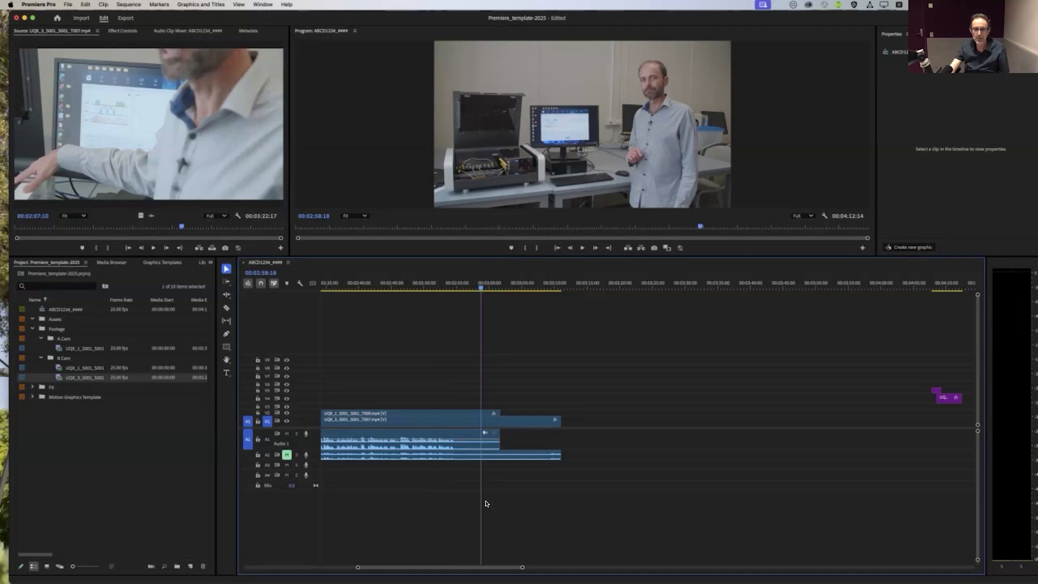
left_click_drag(475, 288, 479, 291)
Step: Trim the ends of the B Cam and A Cam clips to the same point at about 00:03:00:15
left_click_drag(532, 421, 493, 422)
key("space")
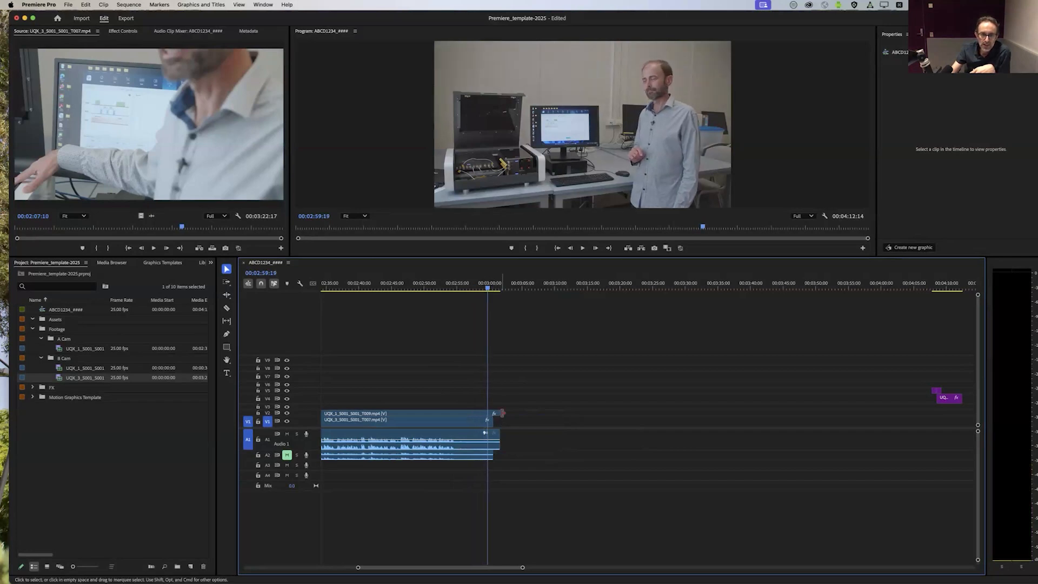
left_click_drag(498, 421, 493, 414)
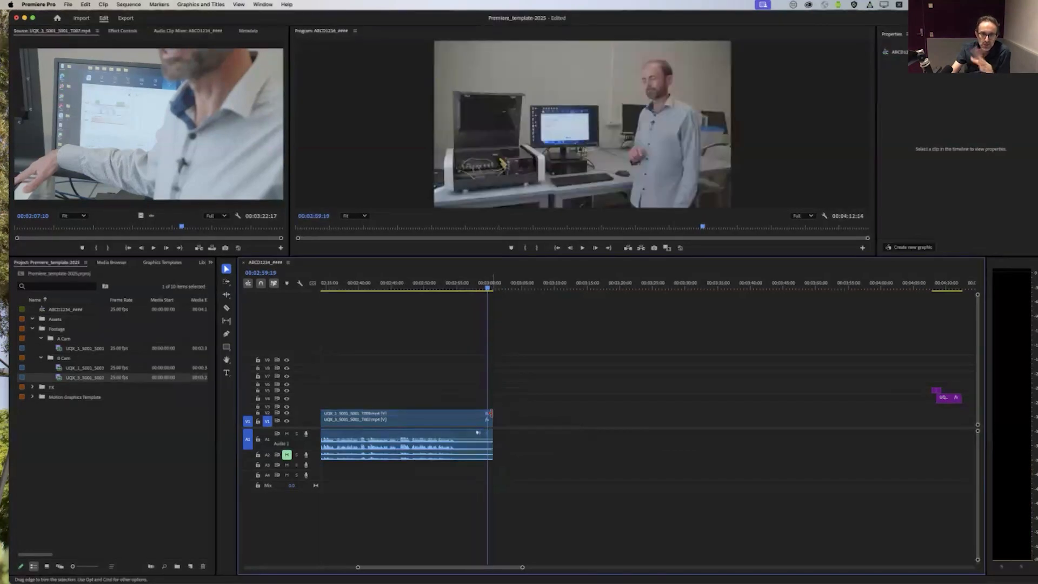
Step: Play and shuttle back and forth through the opening footage up to about 00:00:55:22 to find a cut point
left_click_drag(508, 569, 418, 570)
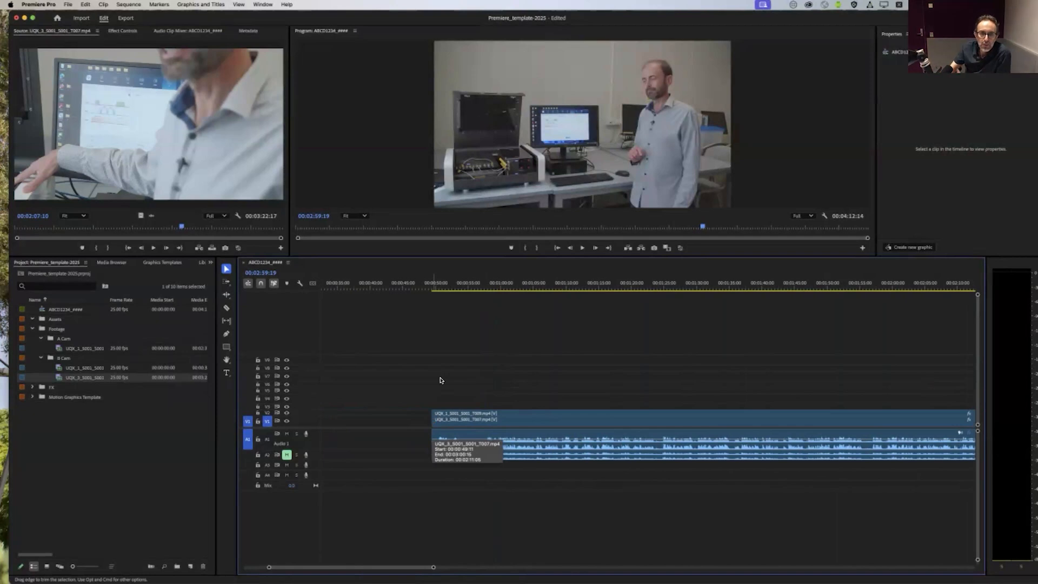
left_click(453, 287)
left_click_drag(484, 289, 454, 327)
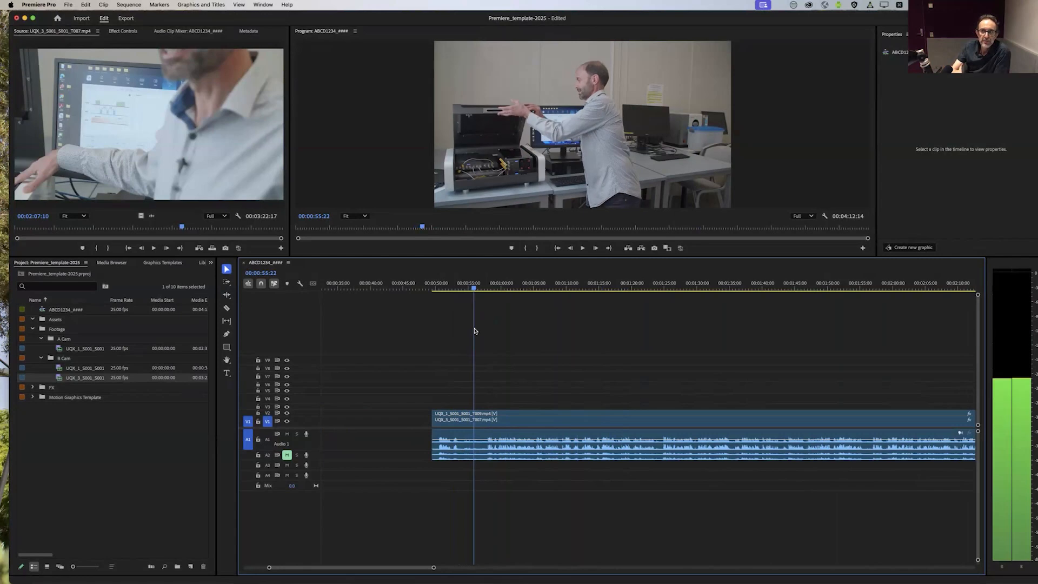
key("j")
key("j")
key("j")
key("k")
key("l")
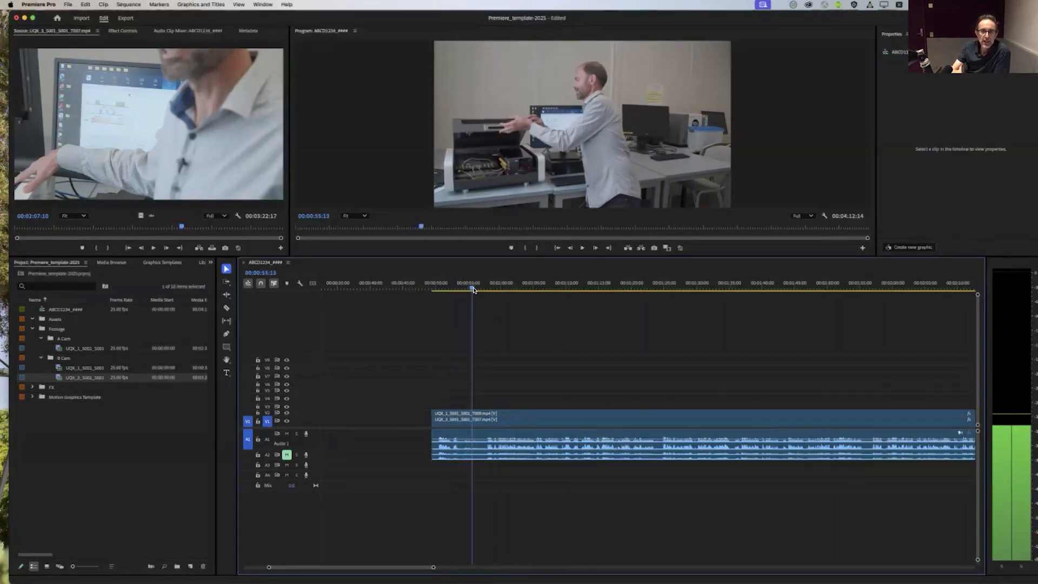
Step: Split the A Cam clip on V2 with the Razor tool at 00:00:54:04 and 00:00:57:08
left_click_drag(461, 289, 459, 293)
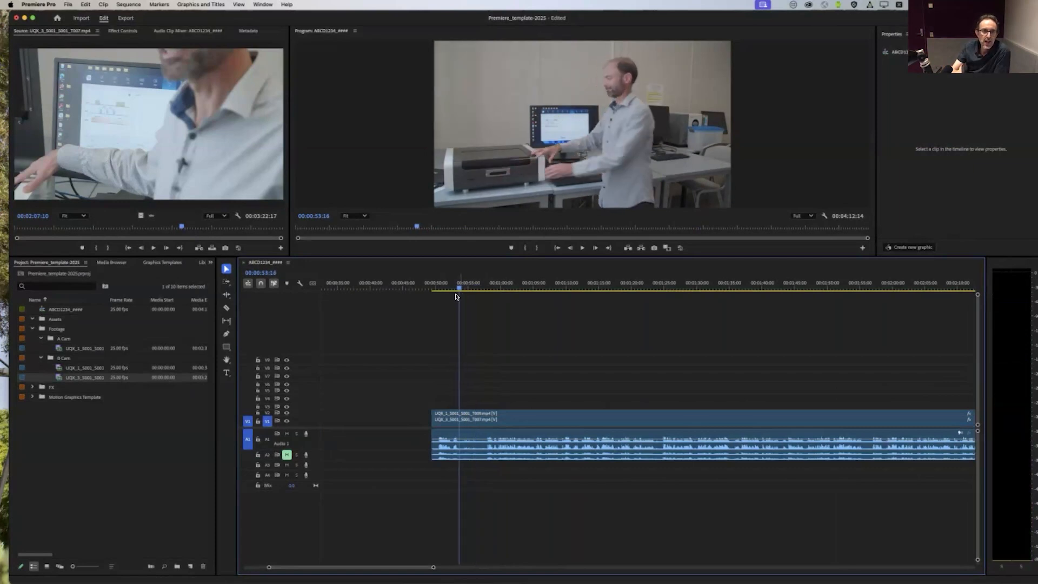
left_click(227, 309)
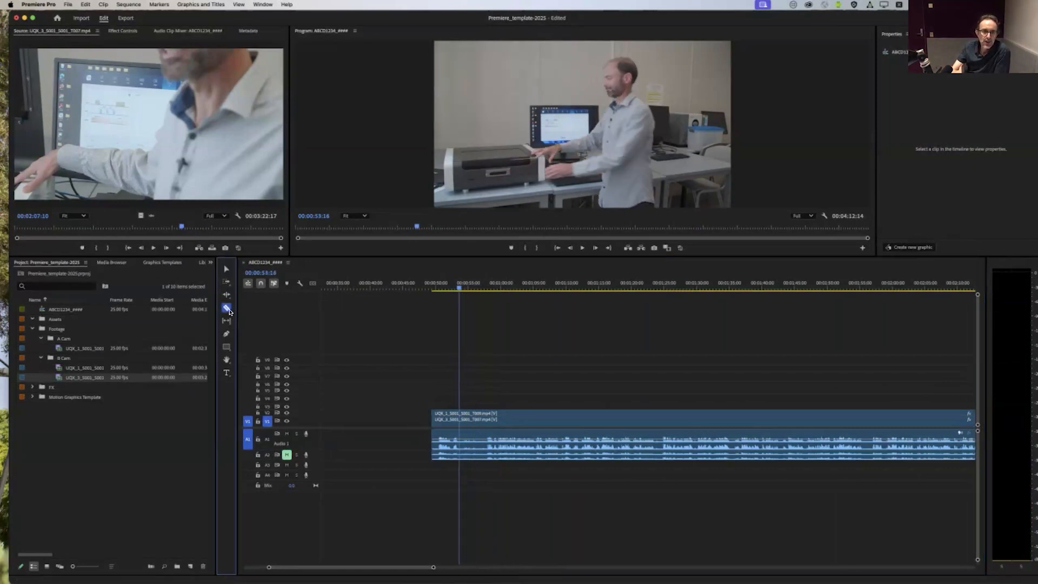
left_click_drag(457, 289, 460, 290)
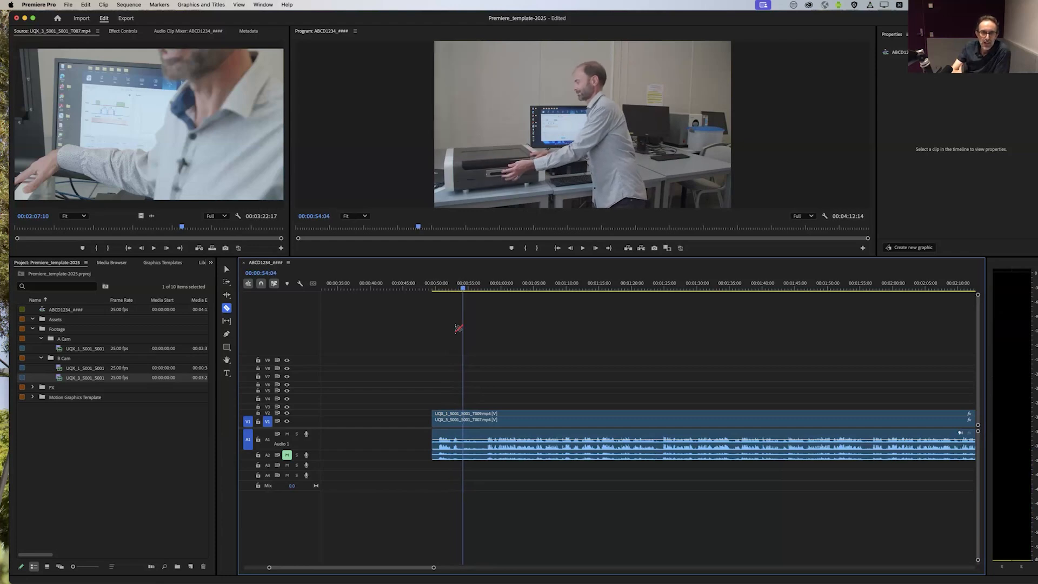
left_click(465, 414)
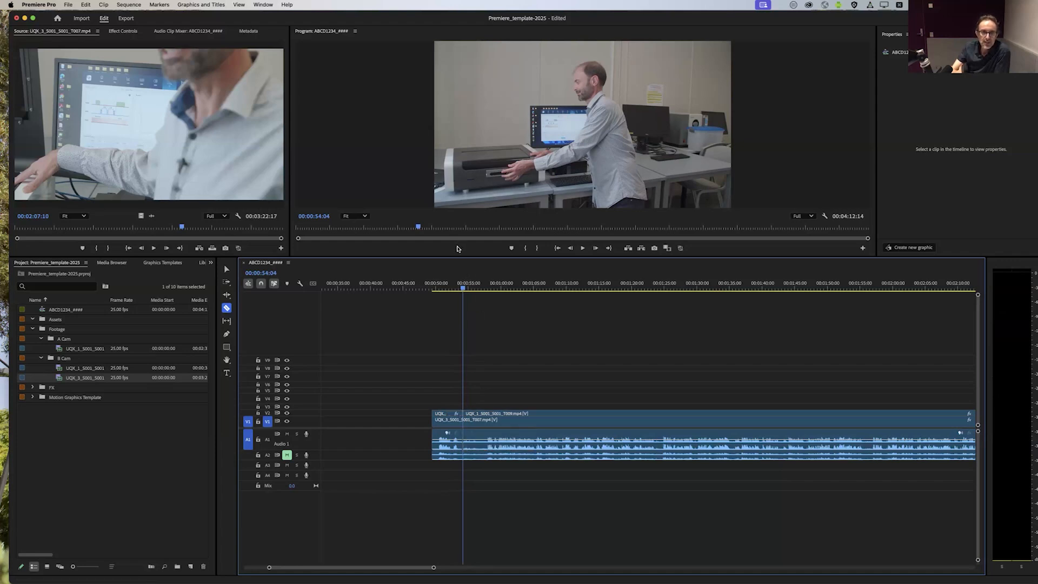
left_click_drag(462, 290, 482, 293)
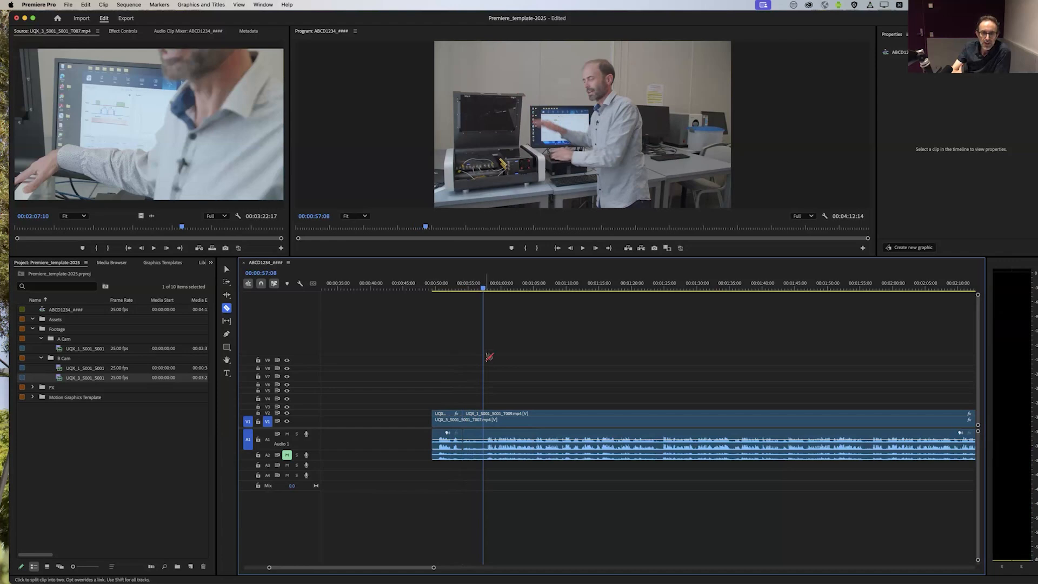
left_click(485, 412)
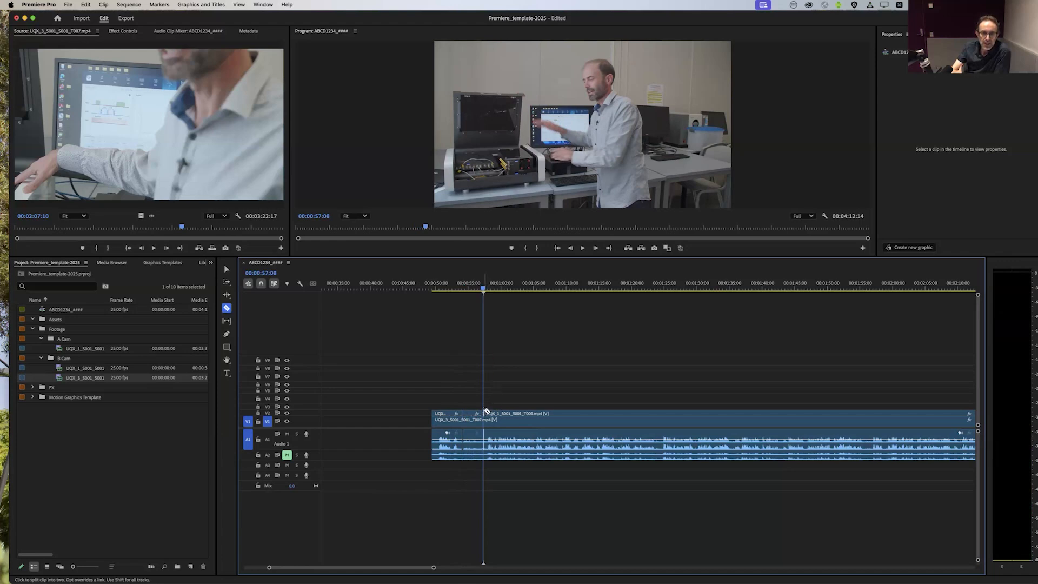
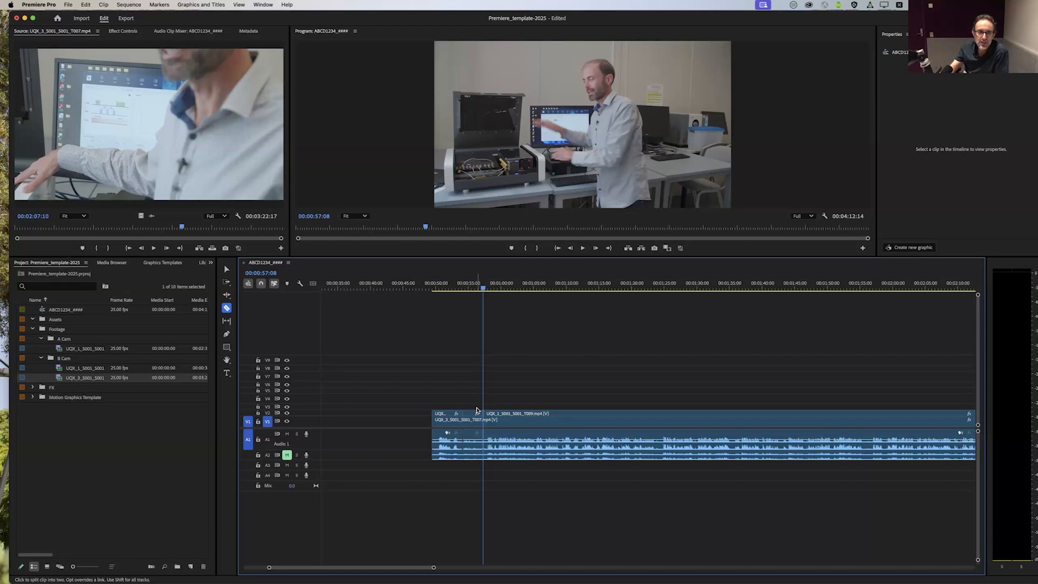
Step: Try deleting the short A Cam segment between 00:00:54:04 and 00:00:57:08 together with its linked audio, and undo the deletion
scroll(475, 408, "right", 5)
scroll(472, 406, "left", 4)
left_click(227, 270)
left_click(425, 416)
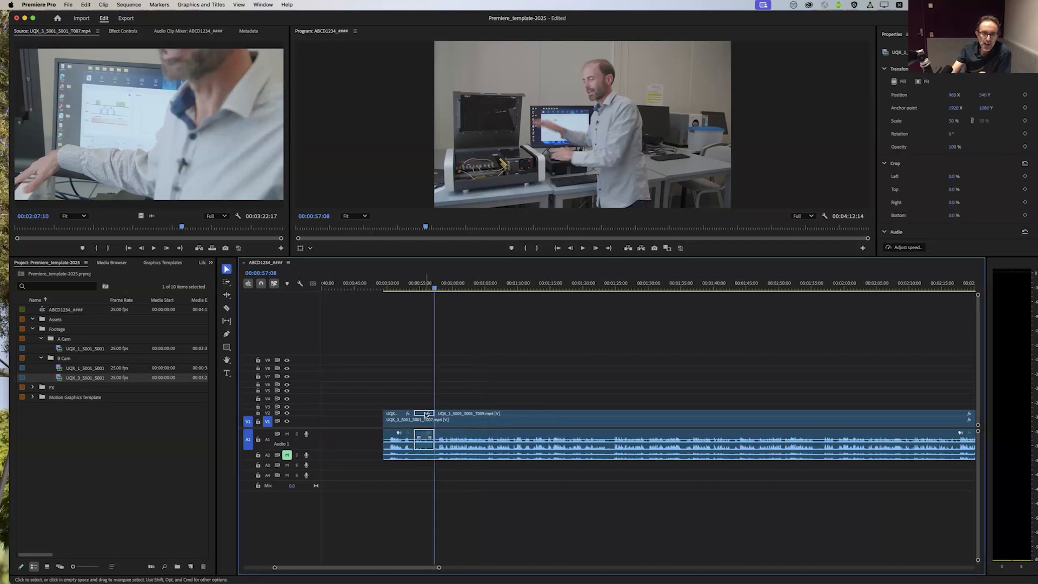
left_click(428, 397)
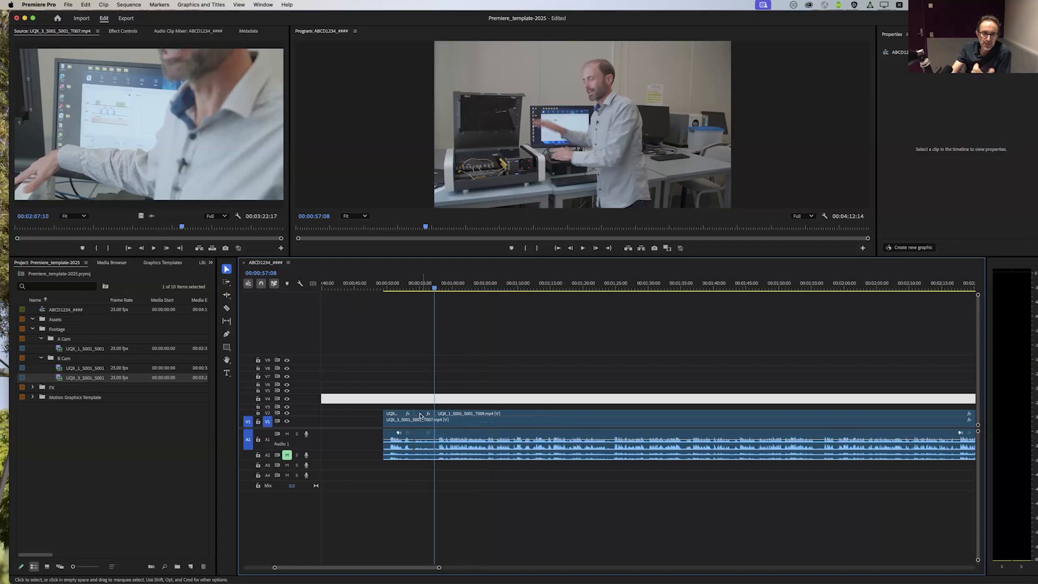
left_click(422, 416)
key("Delete")
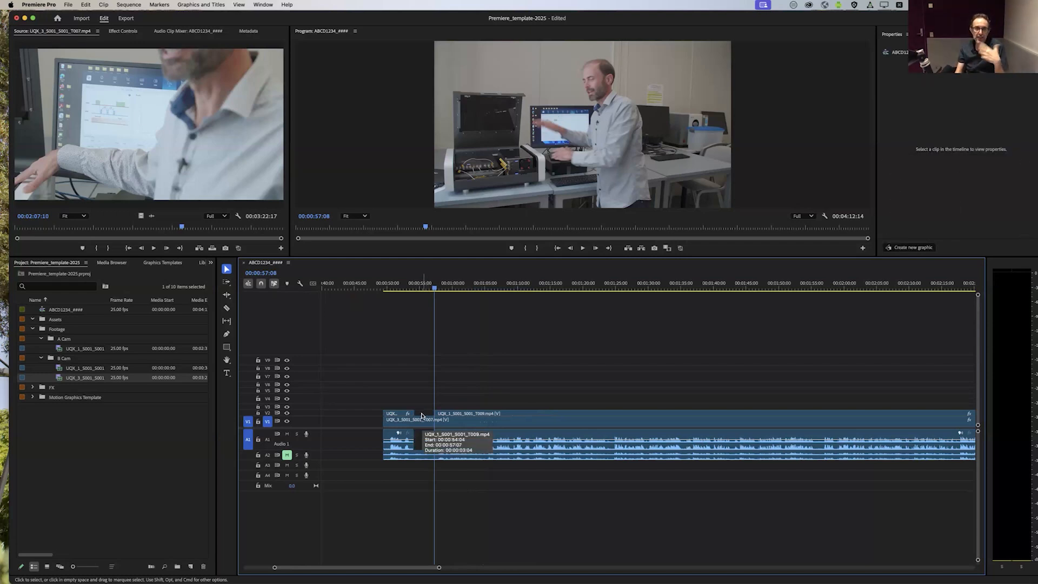
key("super+z")
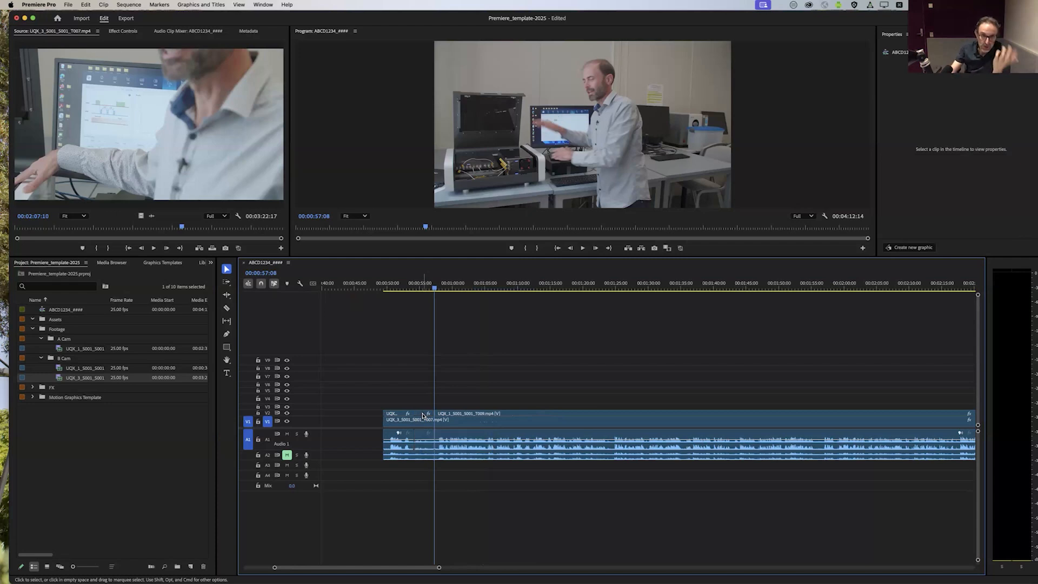
Step: Unlink the video and audio of the short A Cam segment between 00:00:54:04 and 00:00:57:08
right_click(422, 415)
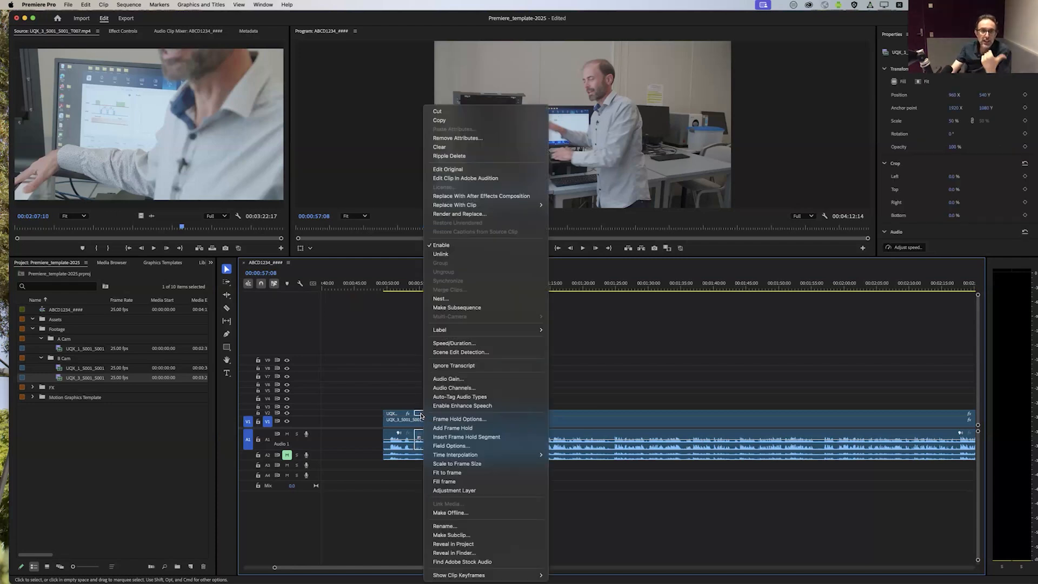
left_click(407, 393)
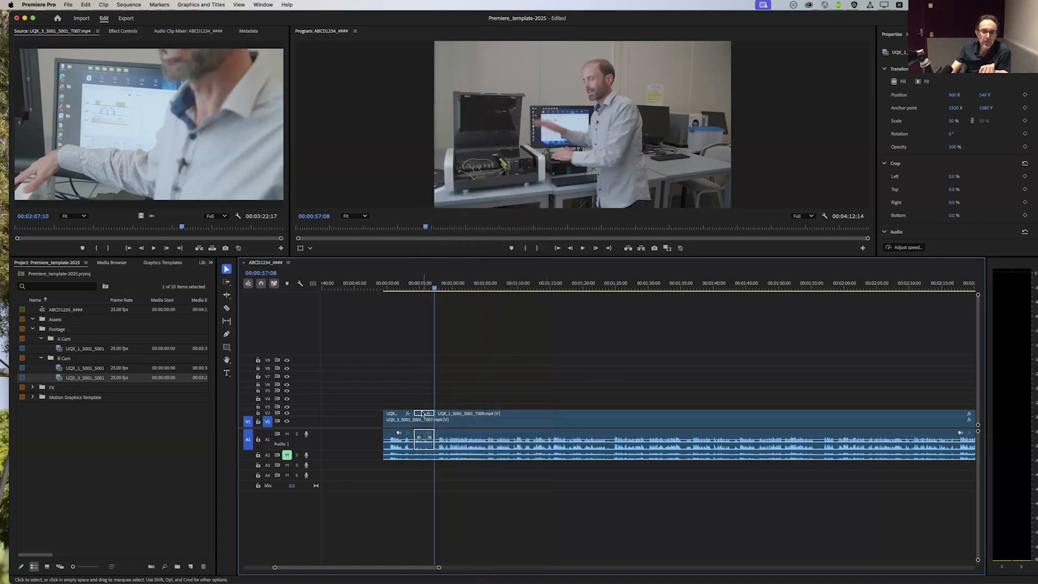
right_click(424, 416)
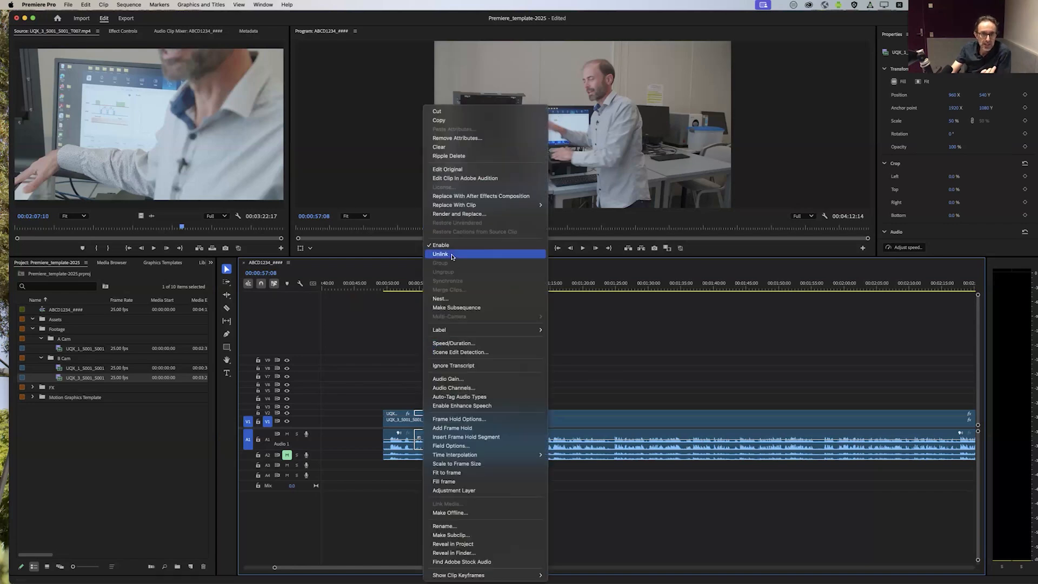
left_click(453, 254)
left_click(422, 416)
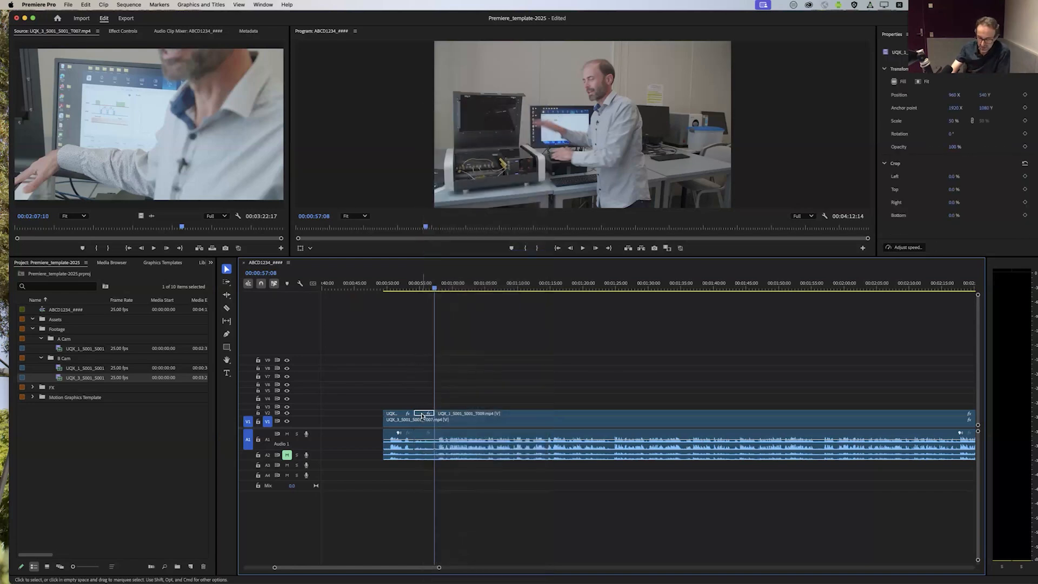
left_click(454, 327)
Step: Disable the unlinked A Cam segment on V2 and check the B Cam picture underneath at 00:00:55:10
left_click_drag(447, 292, 420, 292)
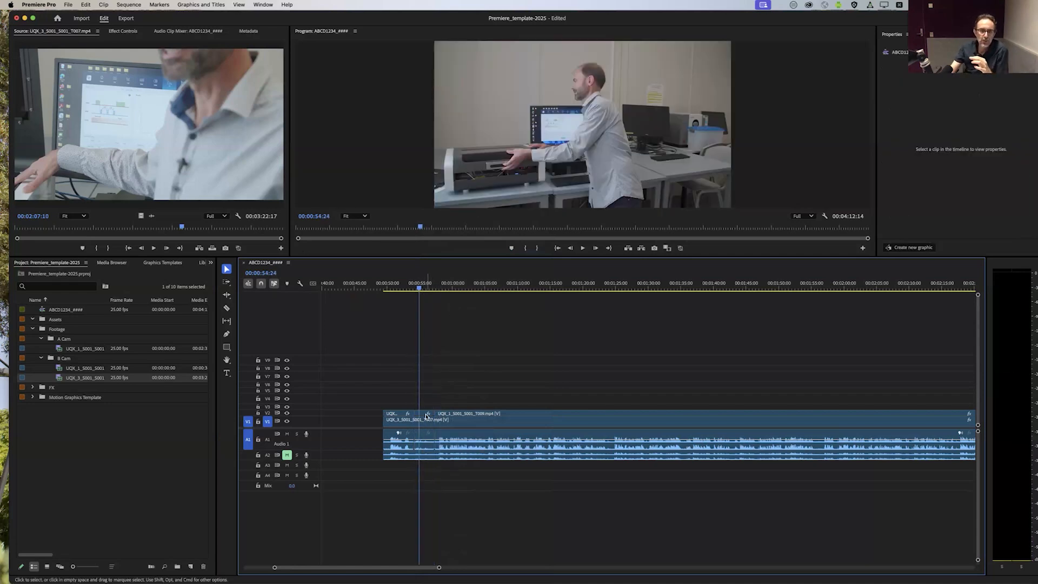
right_click(421, 414)
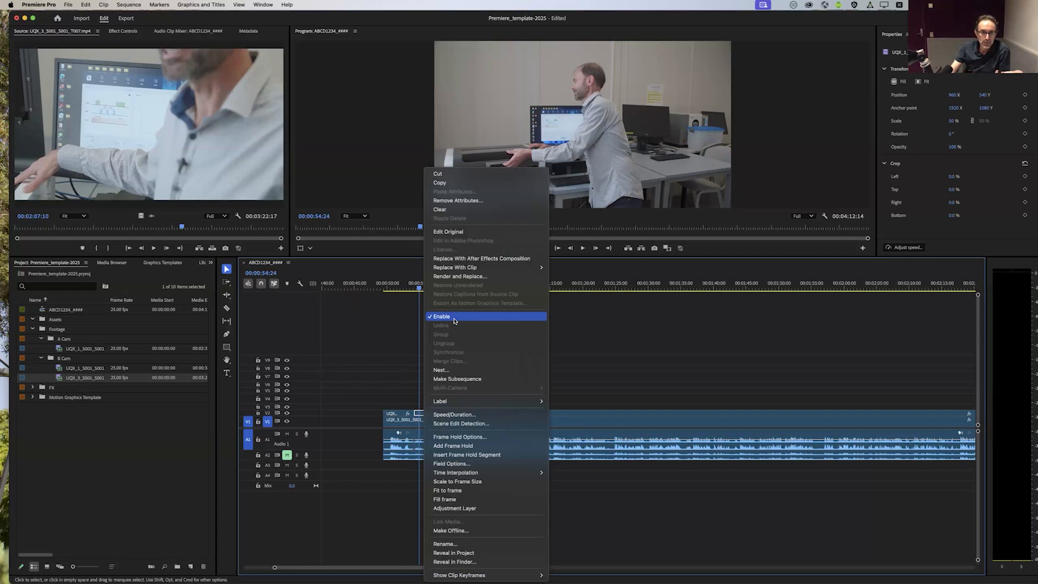
left_click(454, 319)
mouse_move(420, 291)
left_mouse_down()
mouse_move(433, 292)
mouse_move(408, 293)
mouse_move(422, 292)
left_mouse_up()
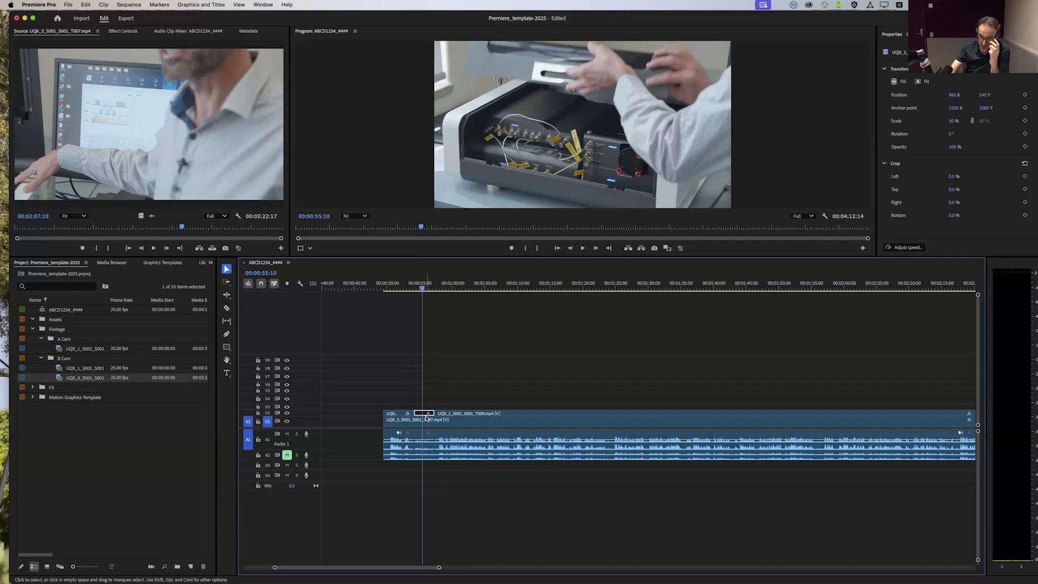
Step: Delete the unlinked A Cam video segment from V2, and try extending the following clip's start into the gap before undoing that trim
key("Delete")
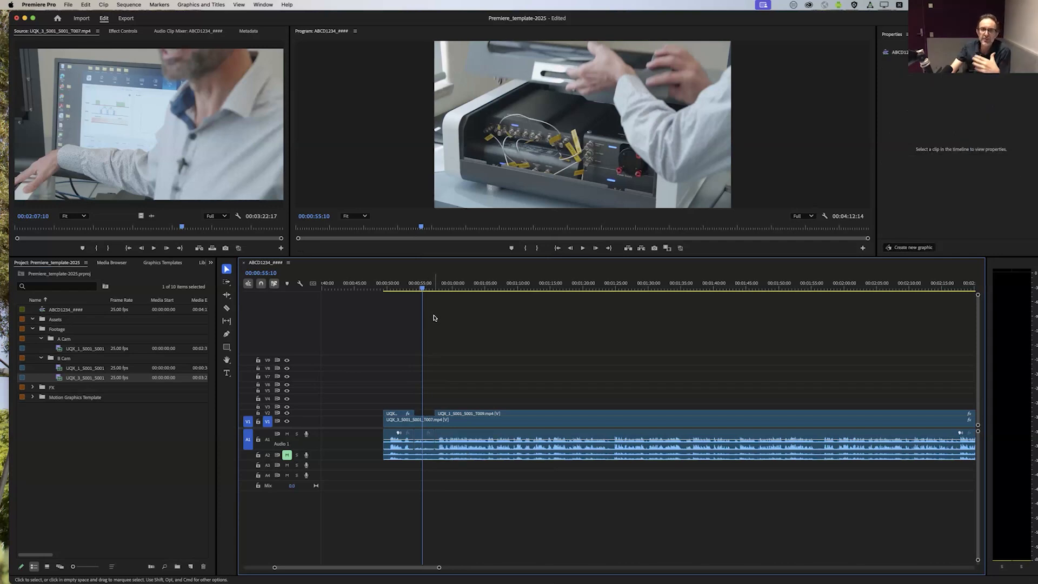
left_click_drag(423, 288, 561, 322)
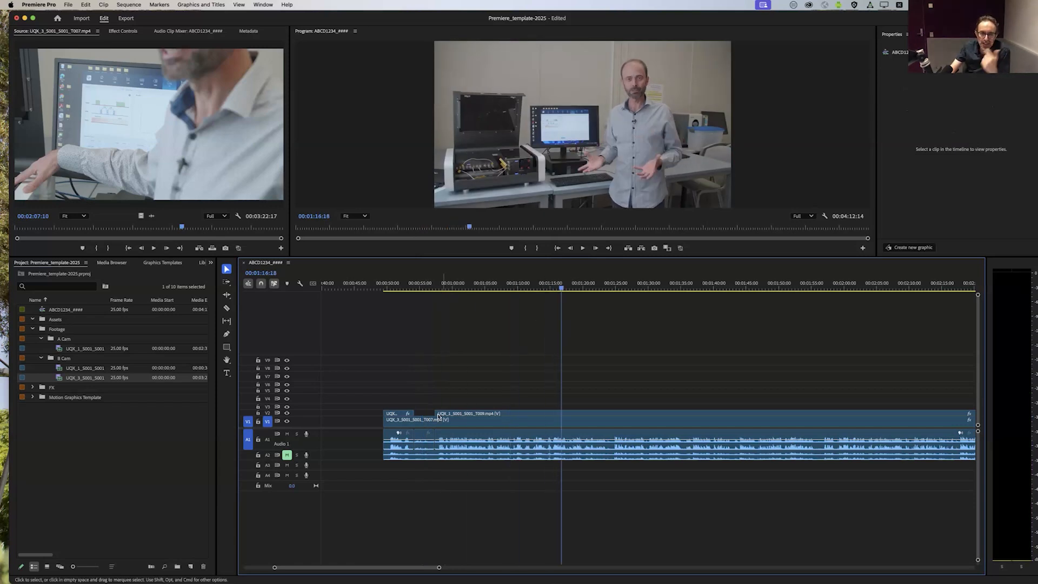
mouse_move(436, 413)
left_mouse_down()
mouse_move(413, 412)
mouse_move(435, 413)
mouse_move(419, 413)
mouse_move(427, 405)
left_mouse_up()
key("super+z")
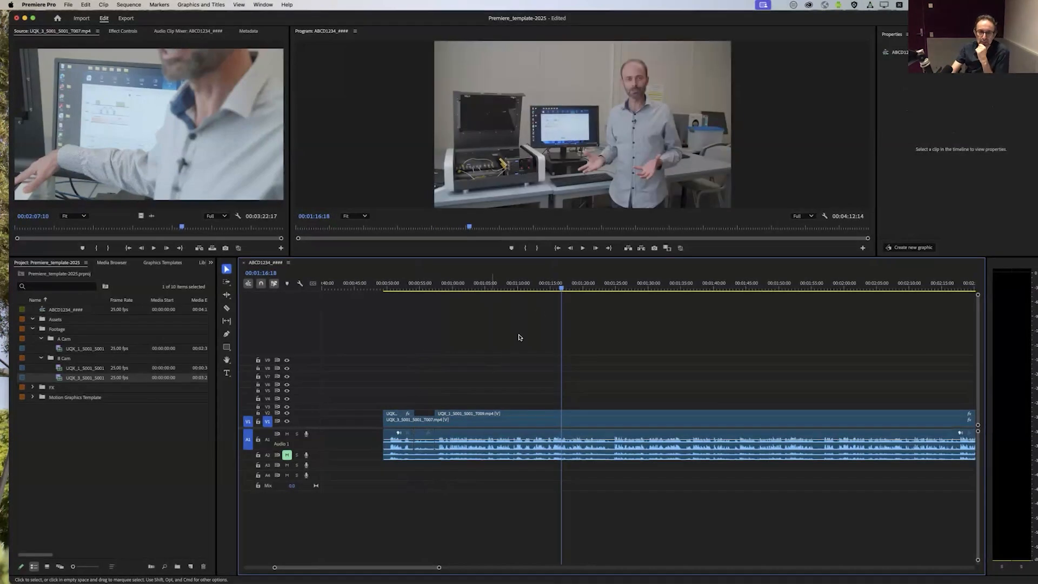
Step: Split the A Cam clip on V2 with the Razor tool at 00:02:13:23 and about 00:02:17
left_click_drag(561, 288, 675, 344)
scroll(672, 343, "right", 5)
left_click_drag(468, 283, 781, 323)
scroll(757, 320, "right", 2)
mouse_move(608, 286)
left_mouse_down()
mouse_move(637, 288)
mouse_move(597, 289)
mouse_move(619, 289)
left_mouse_up()
left_click(227, 308)
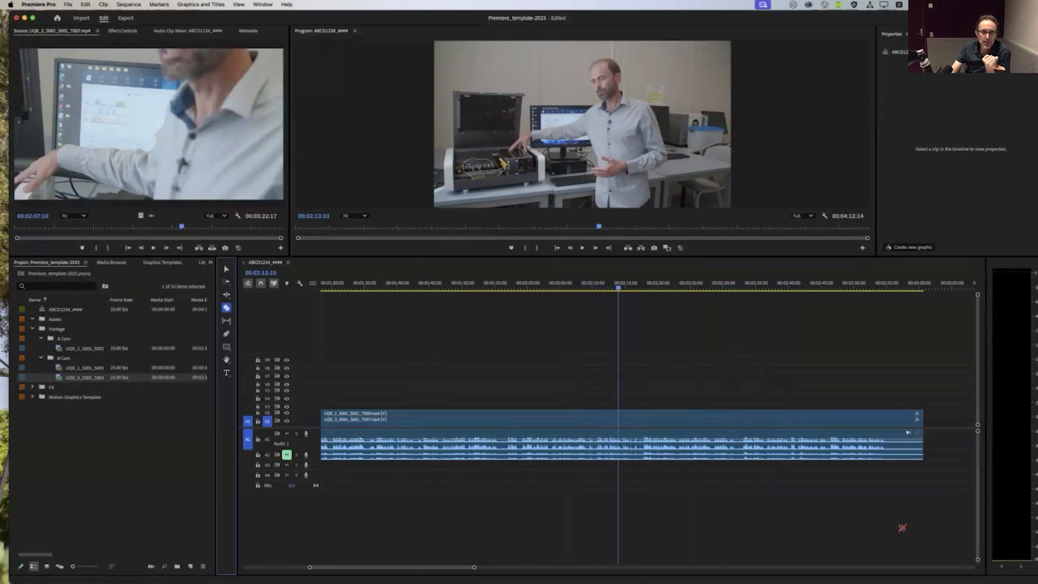
left_click(619, 412)
left_click(642, 412)
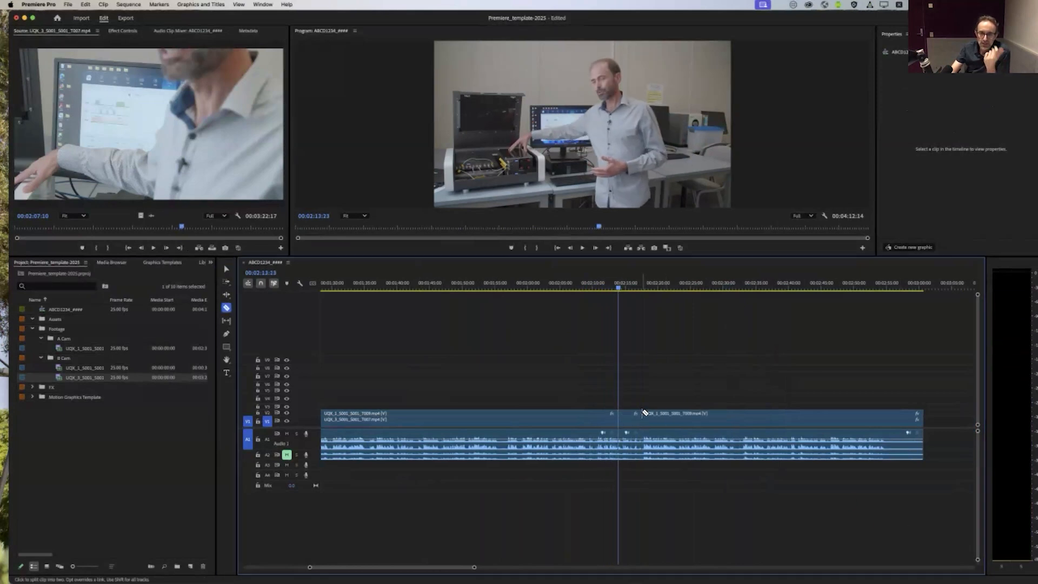
Step: Unlink the A Cam segment between 00:02:13:23 and about 00:02:17 from its audio and delete only its video
key("v")
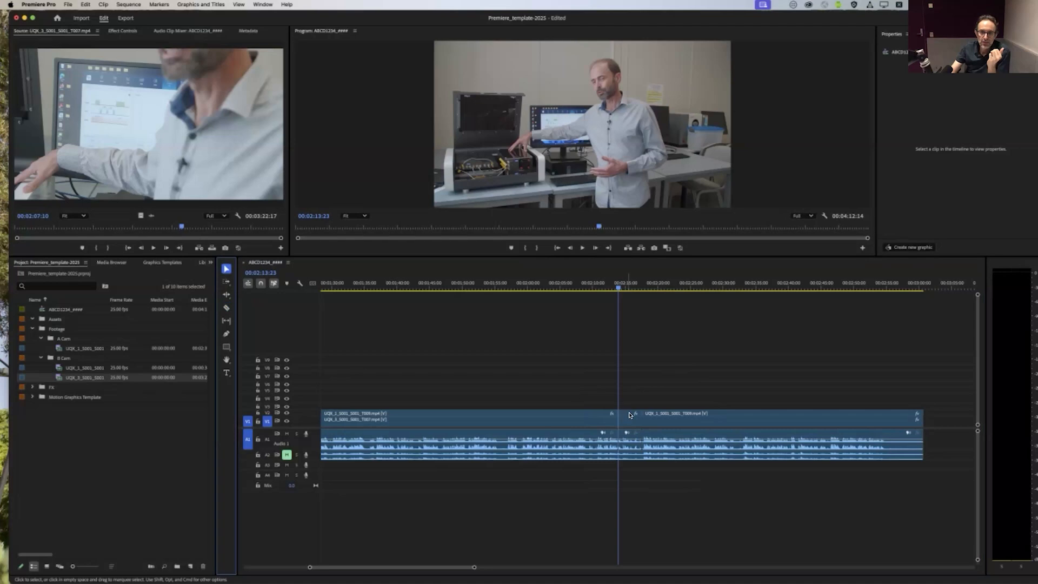
right_click(625, 415)
left_click(663, 254)
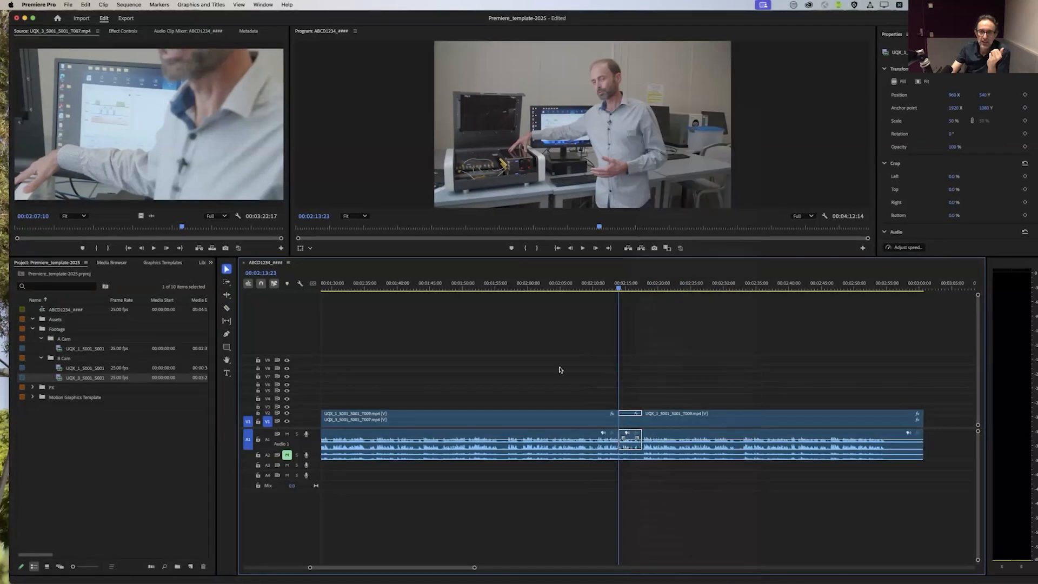
left_click(664, 411)
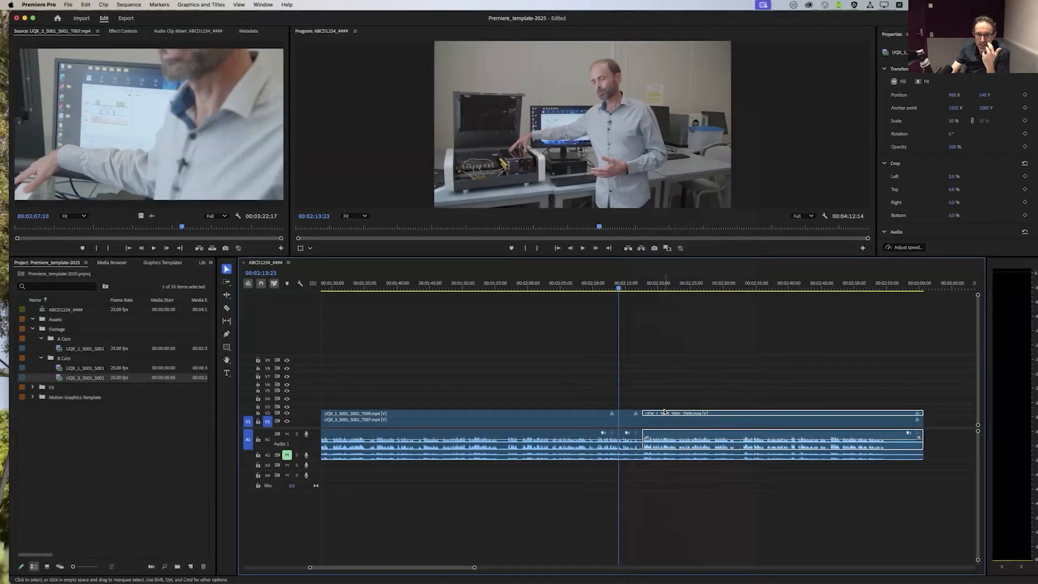
left_click(628, 415)
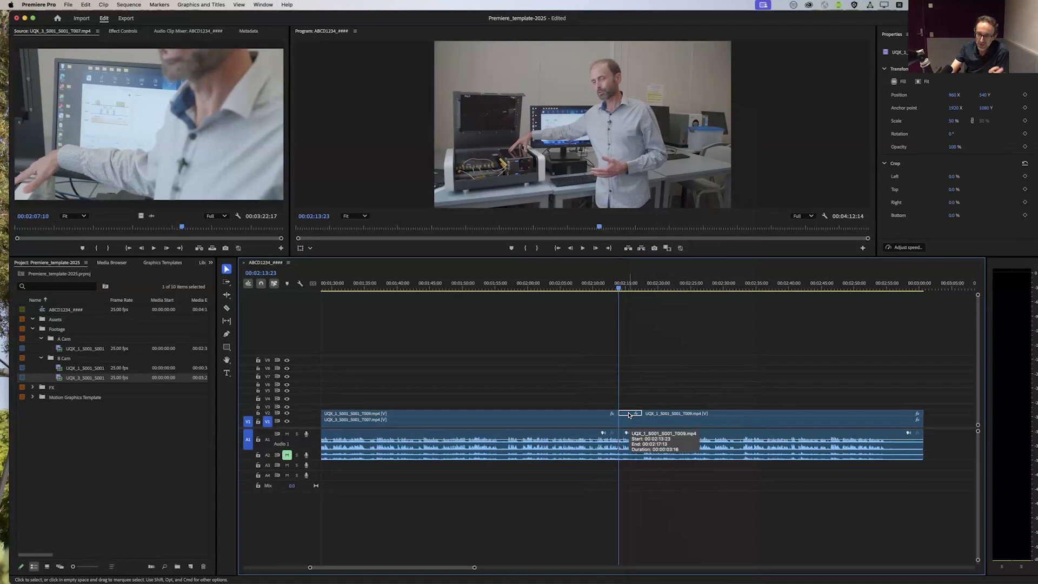
key("Delete")
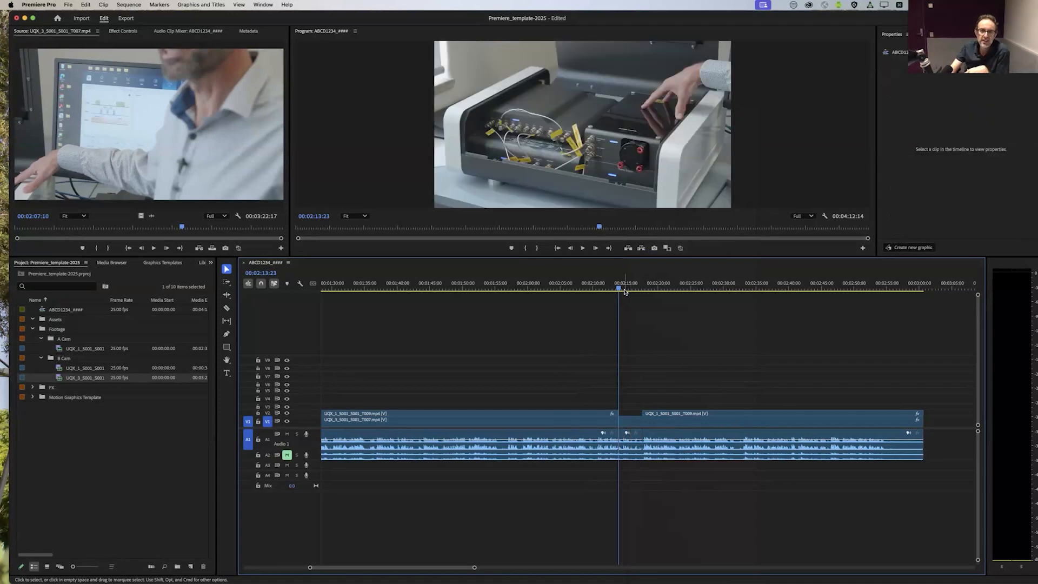
Step: Play back the second camera cut from 00:02:13:23 and scrub through the footage up to about 00:02:31
key("space")
left_click_drag(693, 312, 731, 364)
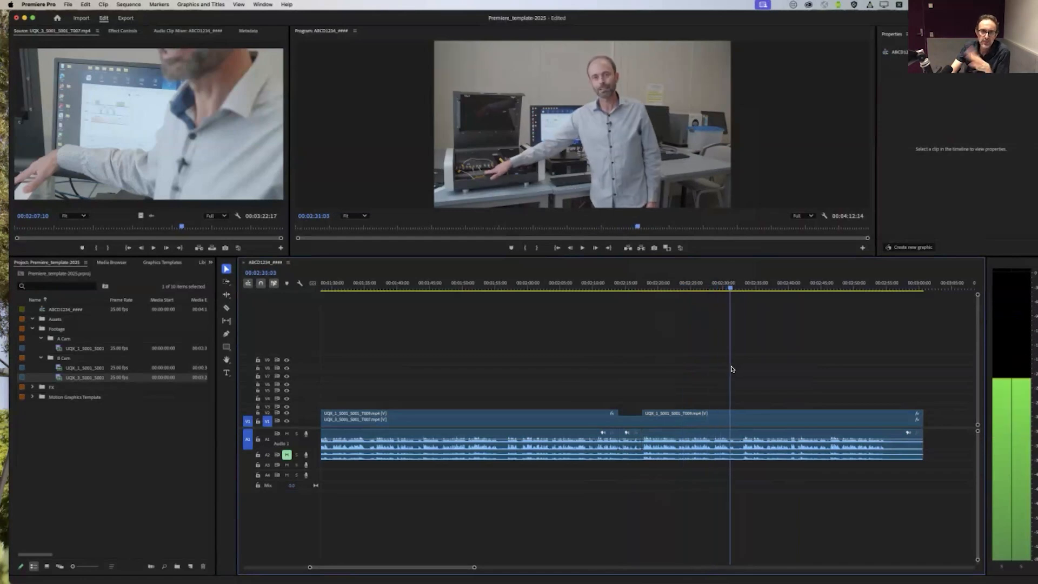
left_click_drag(474, 568, 550, 567)
left_click_drag(364, 566, 353, 567)
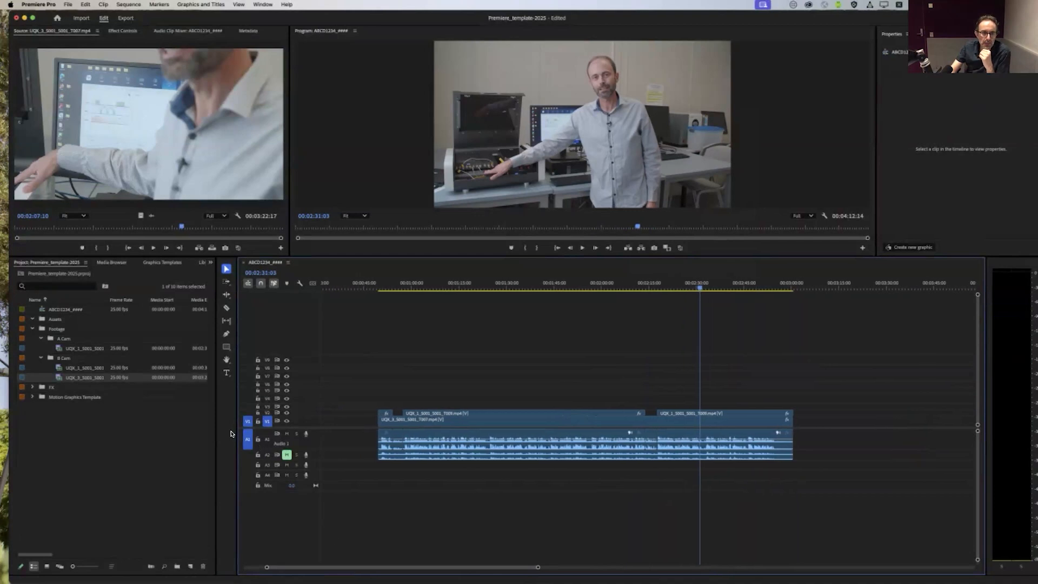
left_click_drag(226, 430, 218, 430)
left_click_drag(682, 288, 651, 324)
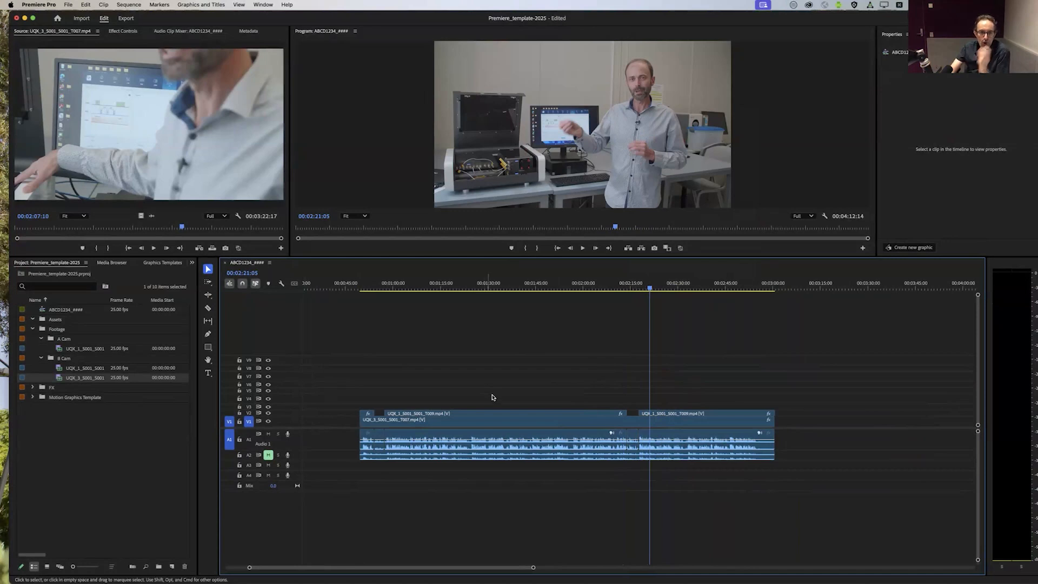
Step: Split the middle A Cam clip on V2 with the Razor tool at 00:01:27:02 and about 00:01:34
left_click(521, 415)
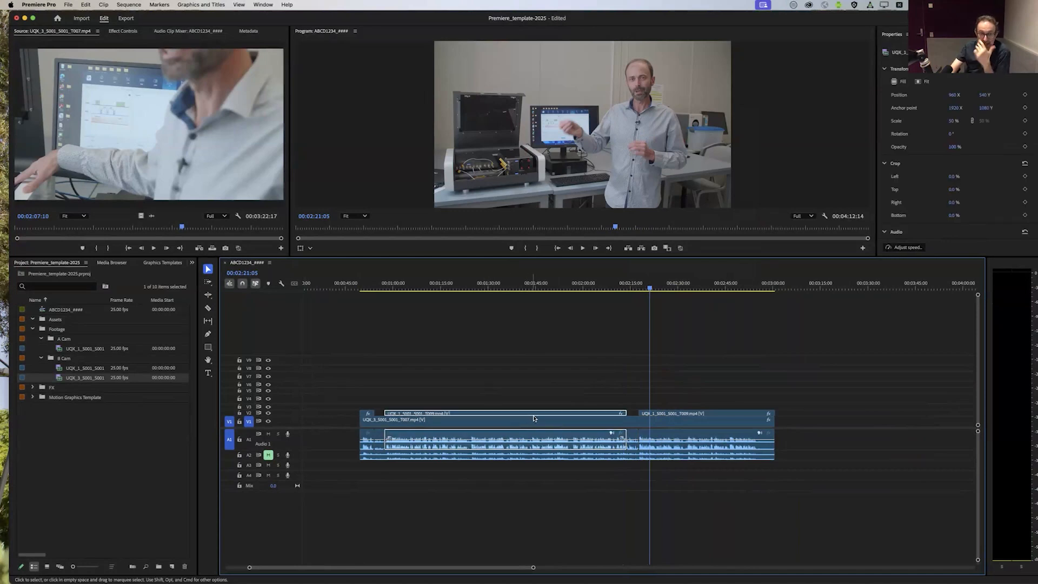
left_click_drag(775, 413, 772, 414)
scroll(584, 408, "up", 3)
scroll(584, 407, "down", 1)
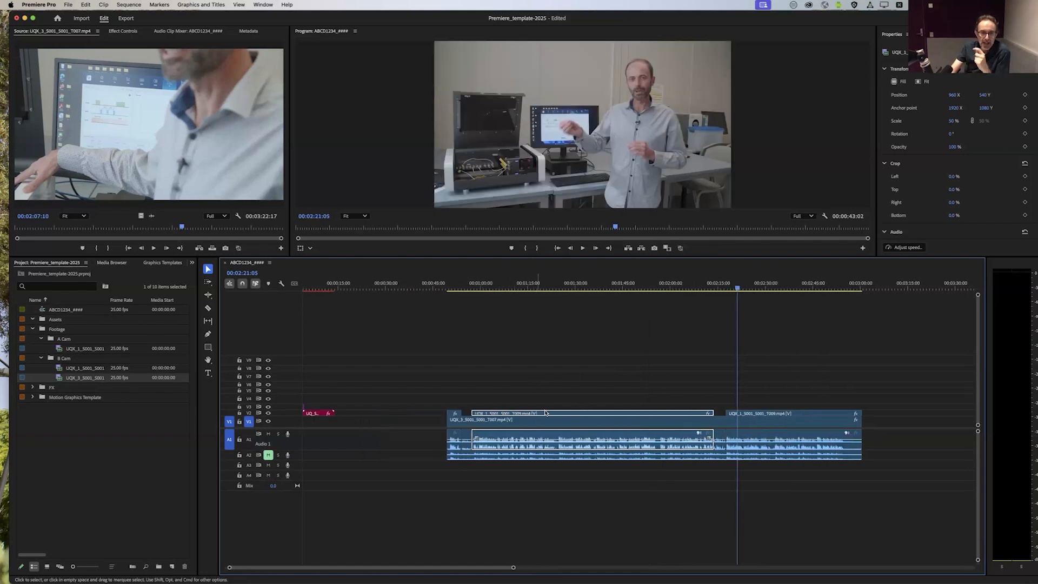
mouse_move(562, 288)
left_mouse_down()
mouse_move(582, 288)
mouse_move(566, 288)
left_mouse_up()
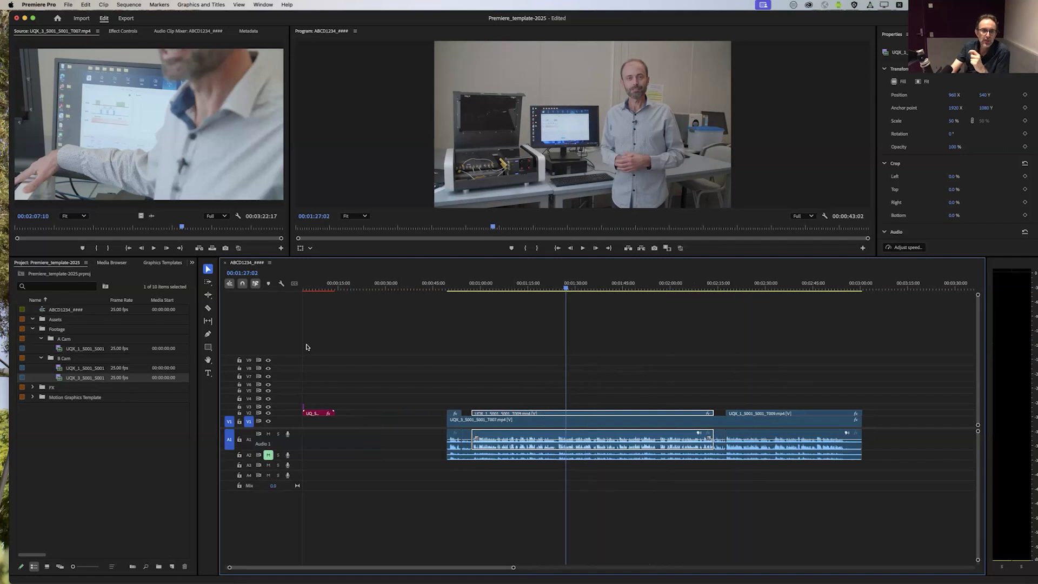
left_click(208, 309)
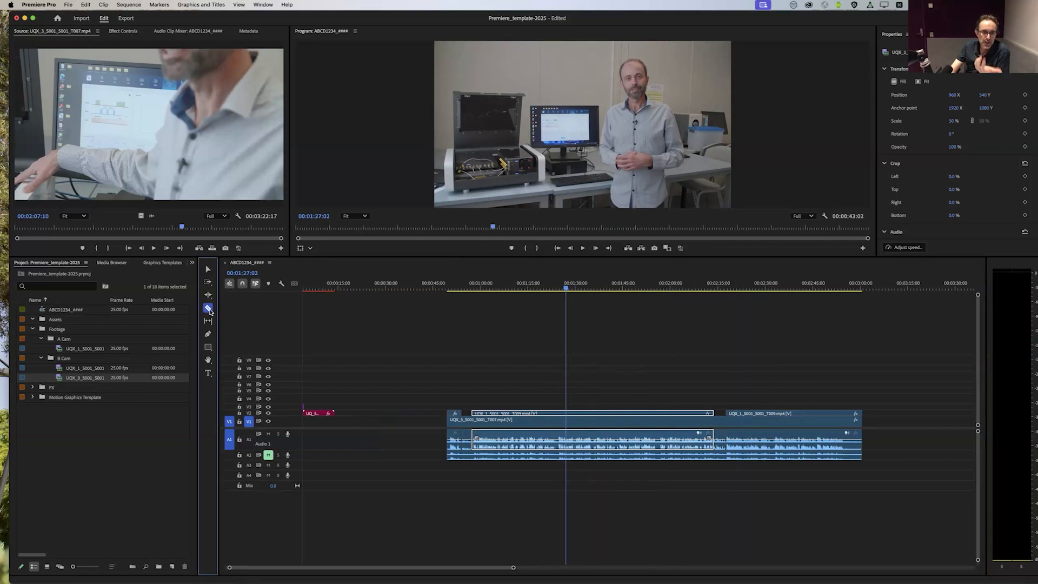
left_click(569, 412)
left_click(590, 412)
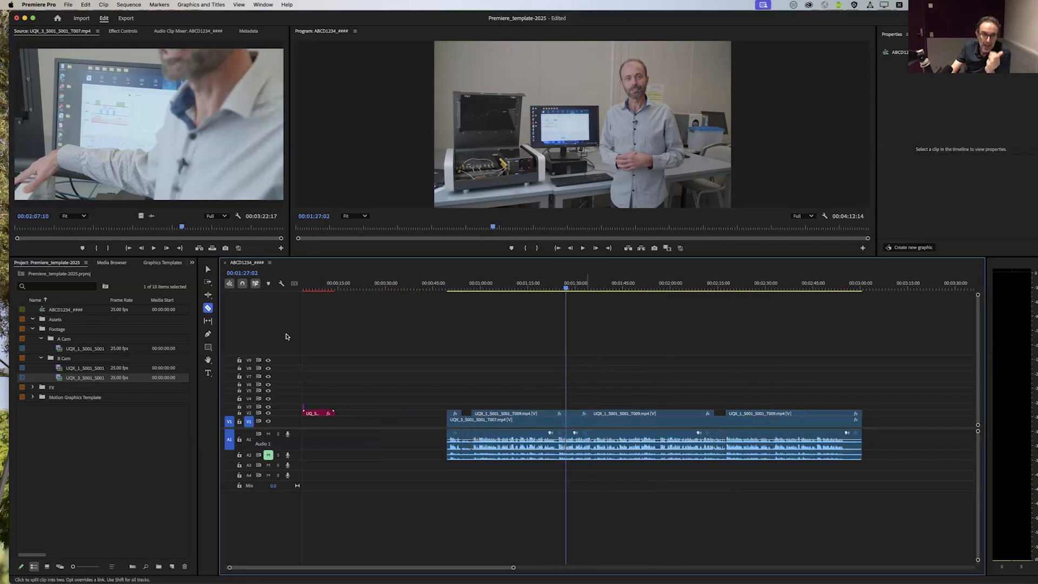
left_click(208, 269)
left_click(572, 414)
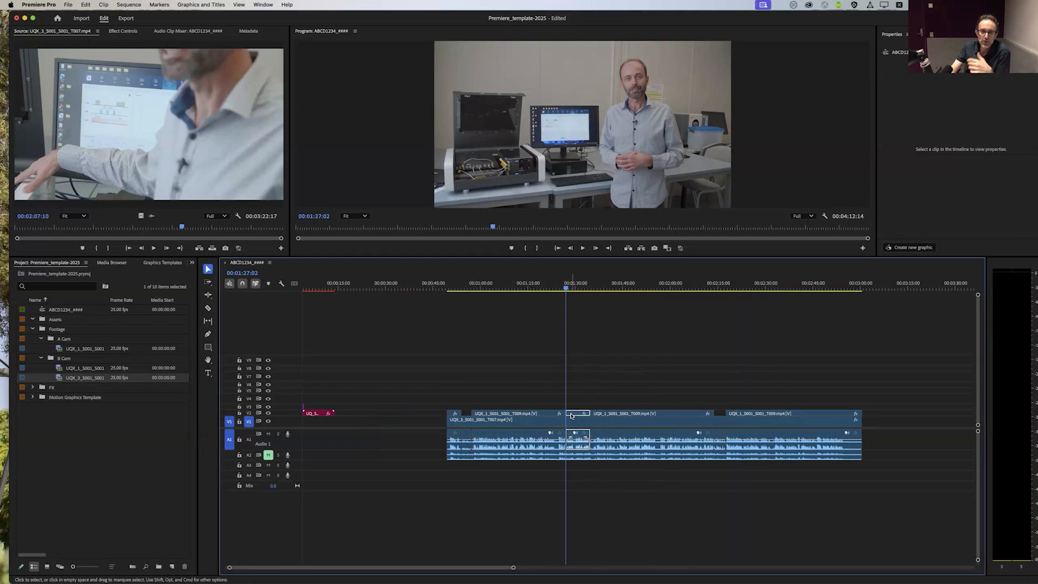
right_click(571, 416)
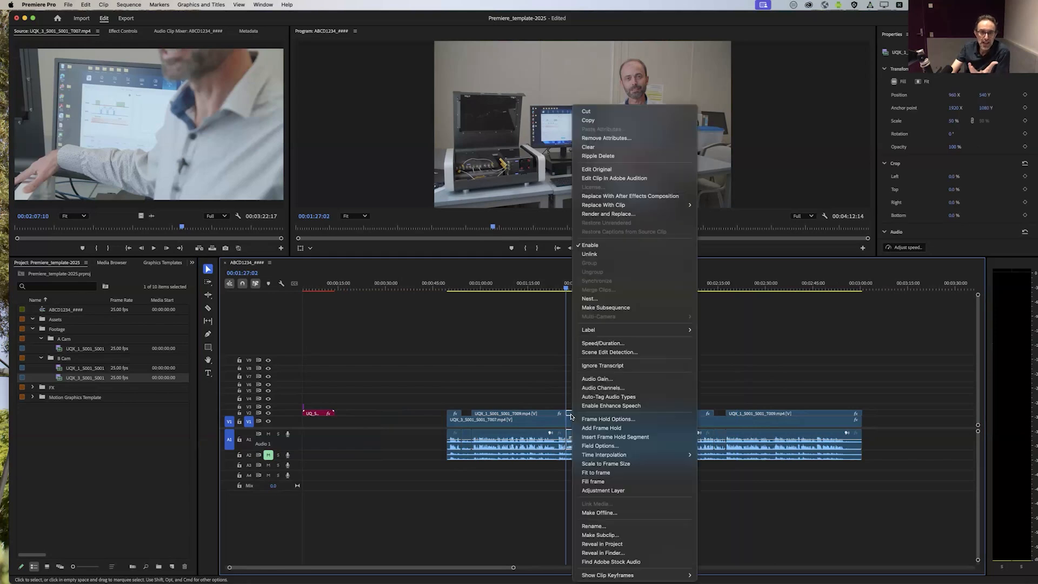
left_click(543, 398)
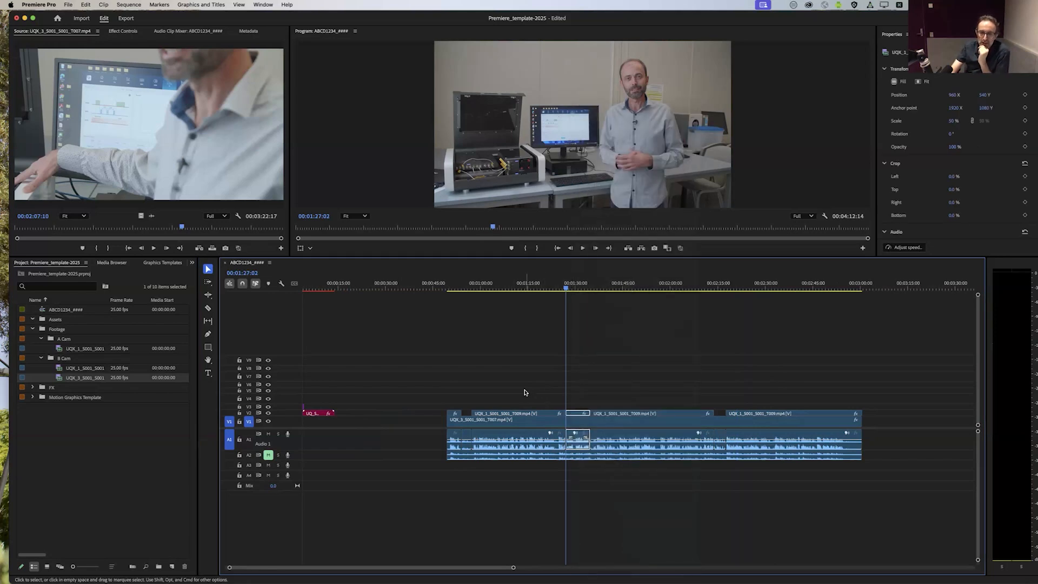
Step: Undo the last Razor split of the middle A Cam clip, at about 00:01:34
left_click(530, 397)
key("super+z")
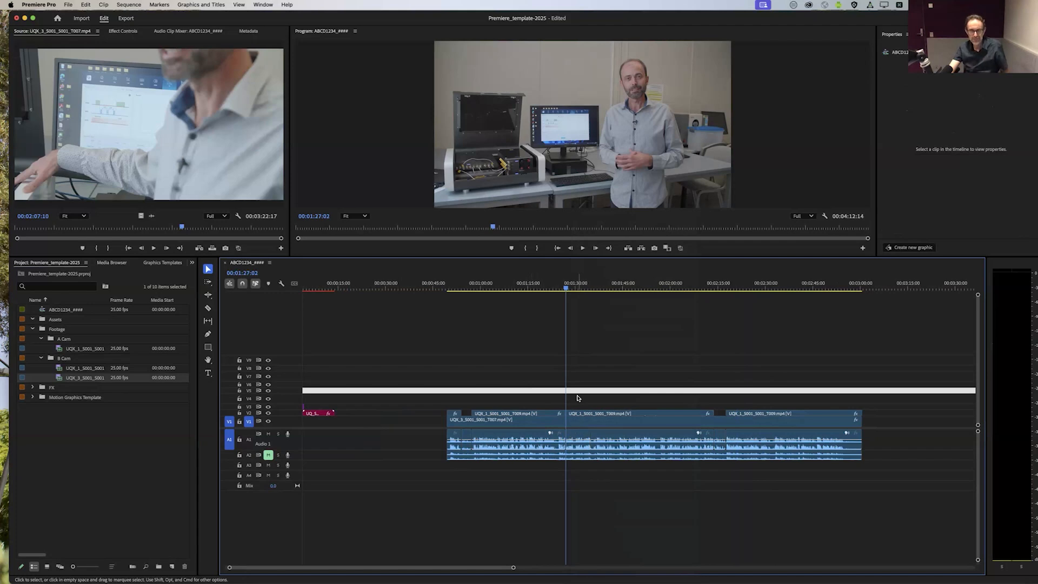
scroll(600, 406, "left", 1)
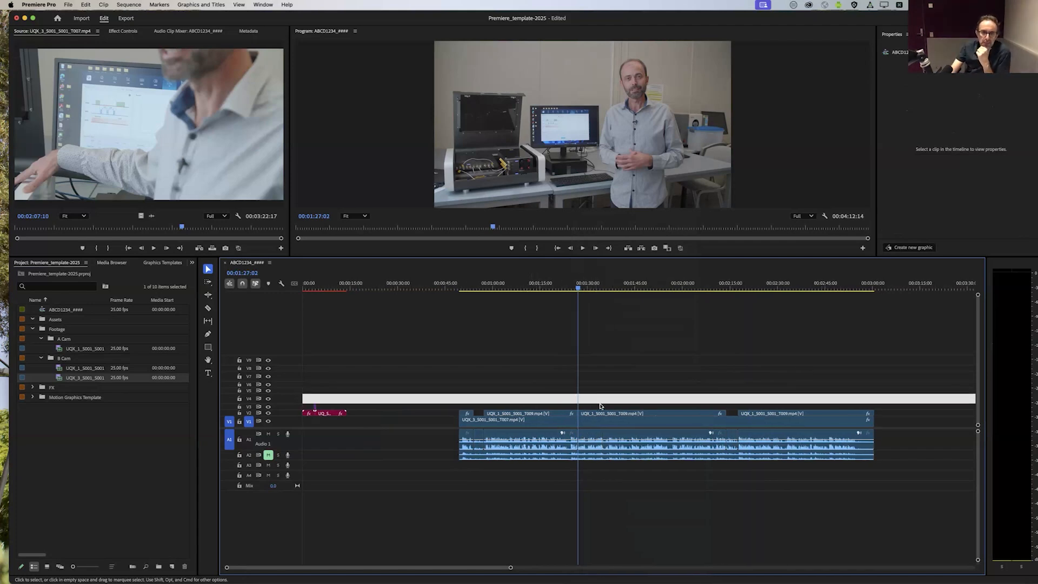
left_click(441, 404)
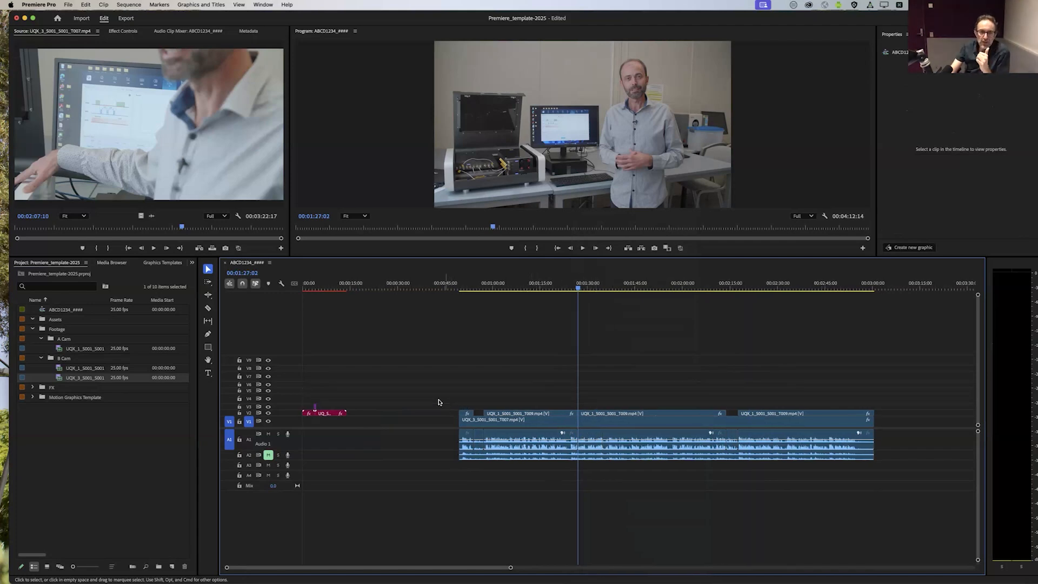
Step: Move the UQ intro and super graphics up one video track to V3, together with the transition graphic above them
left_click_drag(468, 405, 888, 476)
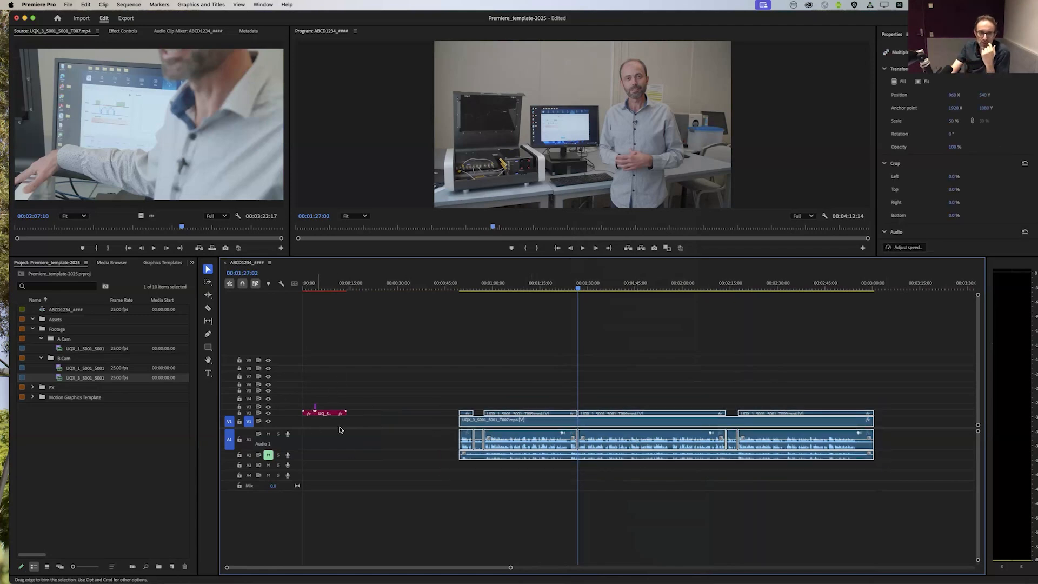
left_click(328, 287)
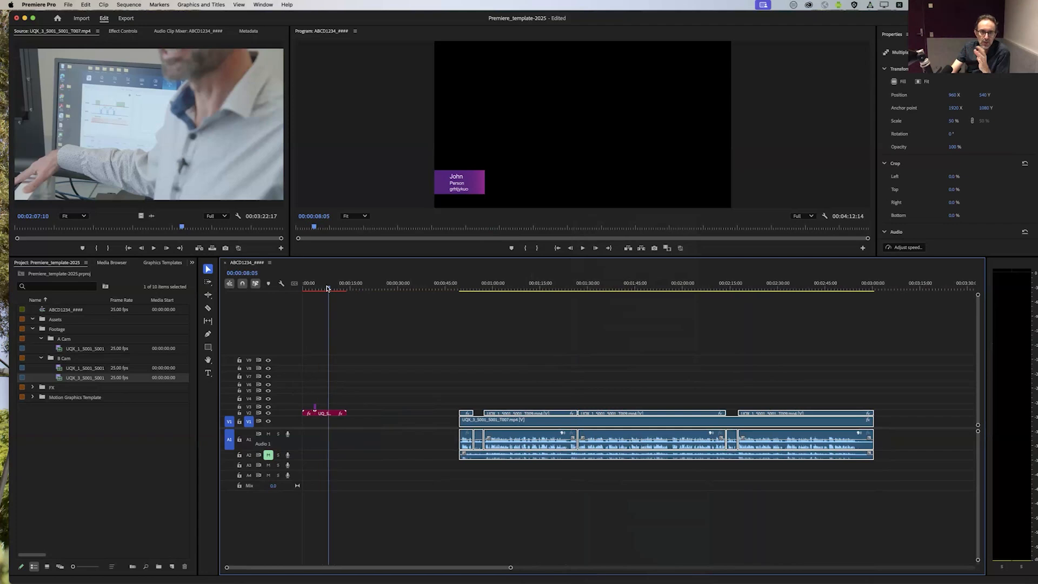
mouse_move(319, 289)
left_mouse_down()
mouse_move(299, 292)
mouse_move(324, 288)
left_mouse_up()
left_click(365, 456)
left_click_drag(359, 393, 349, 414)
Step: Move all the A Cam and B Cam clips with their audio to start beneath the beginning of the UQ_Super graphic, at 00:00:04:00
left_click_drag(432, 394, 892, 475)
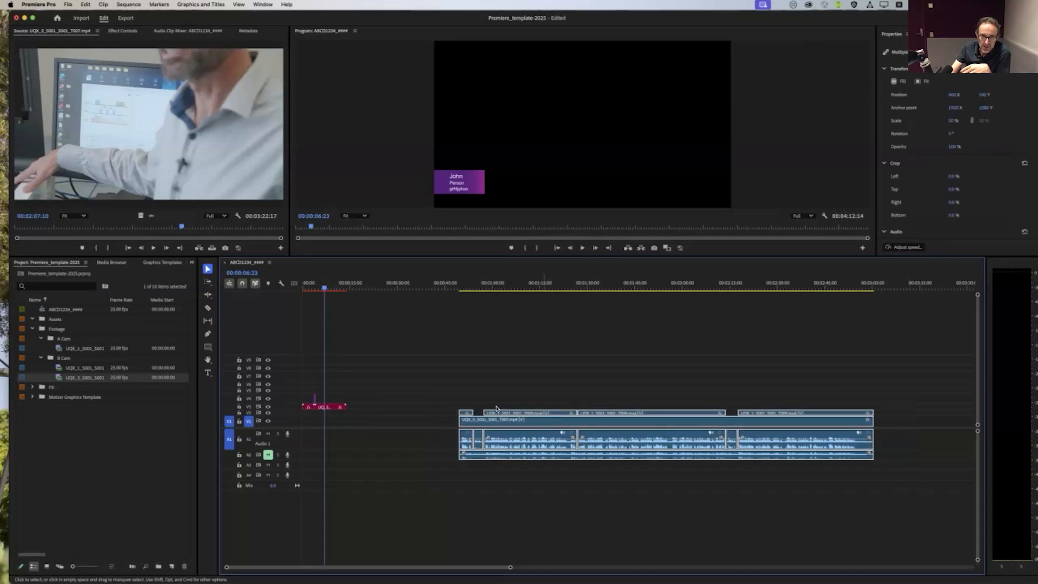
left_click_drag(463, 433, 352, 433)
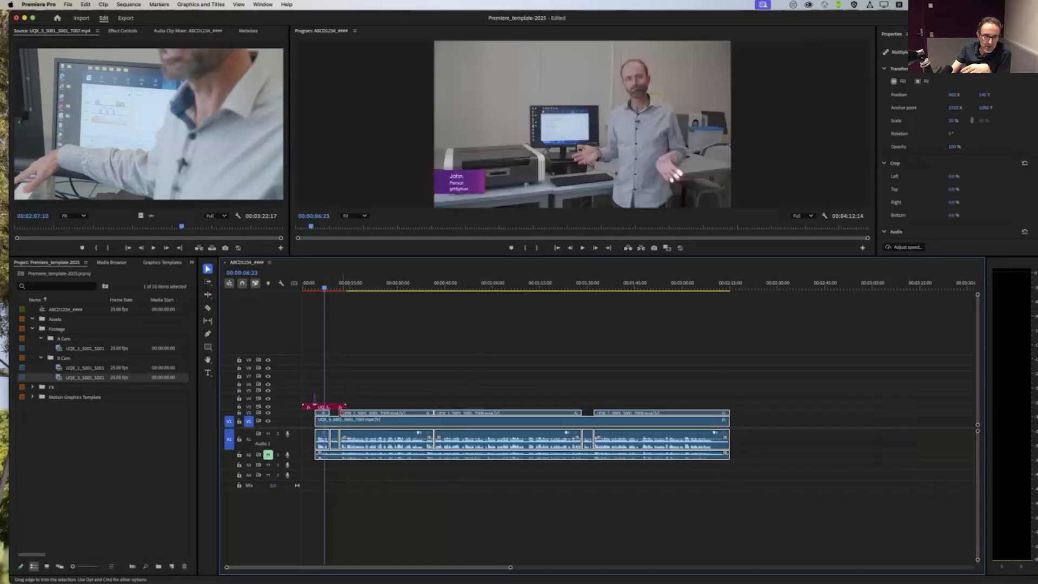
left_click_drag(510, 566, 396, 571)
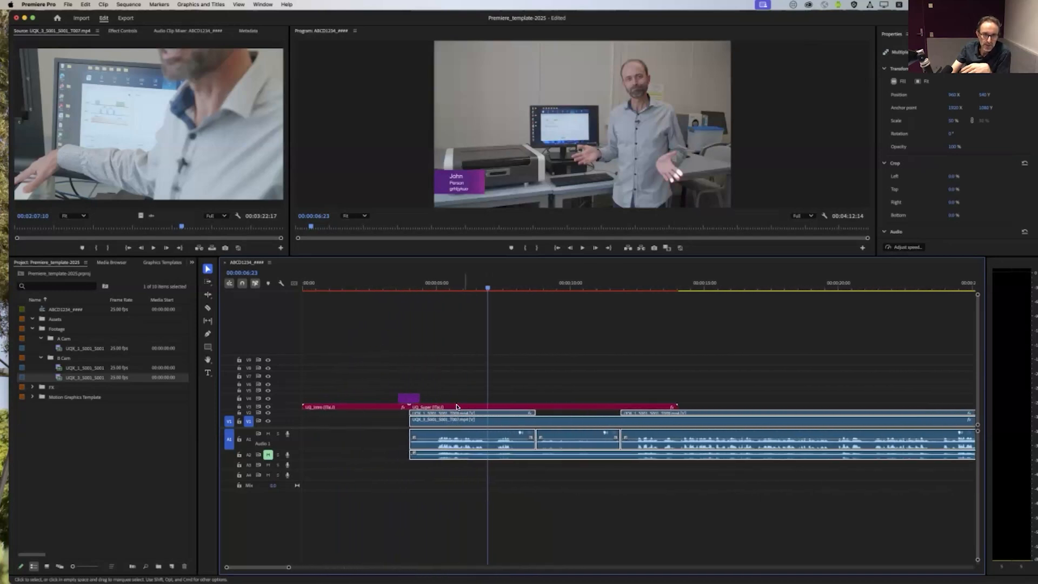
mouse_move(449, 415)
left_mouse_down()
mouse_move(522, 426)
mouse_move(454, 416)
left_mouse_up()
Step: Scrub across the purple transition graphic between the UQ intro and the first footage, from about 00:00:03:12 to 00:00:05:09
left_click_drag(414, 286, 447, 287)
left_click_drag(386, 389, 426, 396)
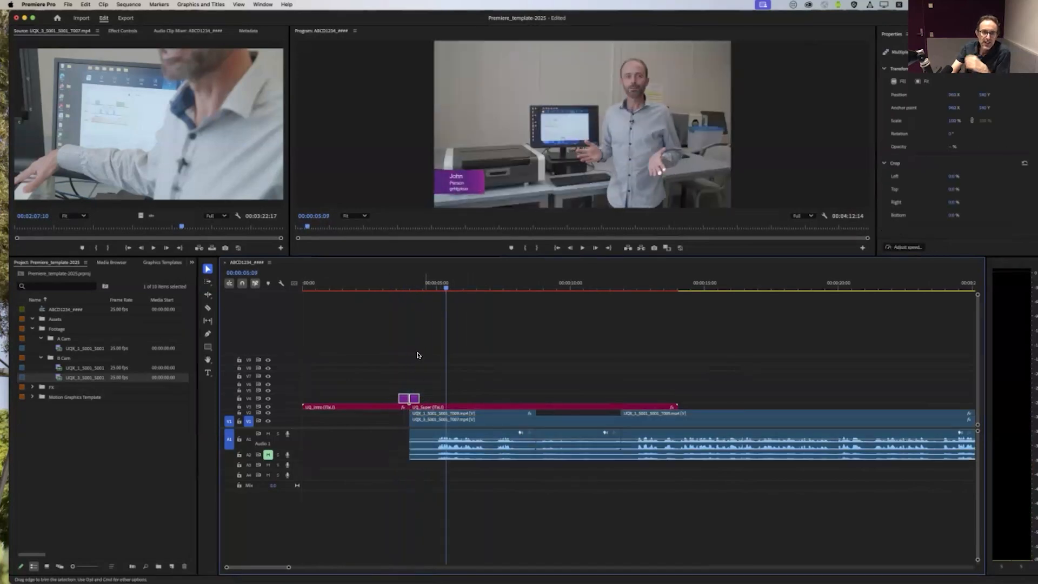
left_click(427, 349)
left_click_drag(396, 287, 416, 288)
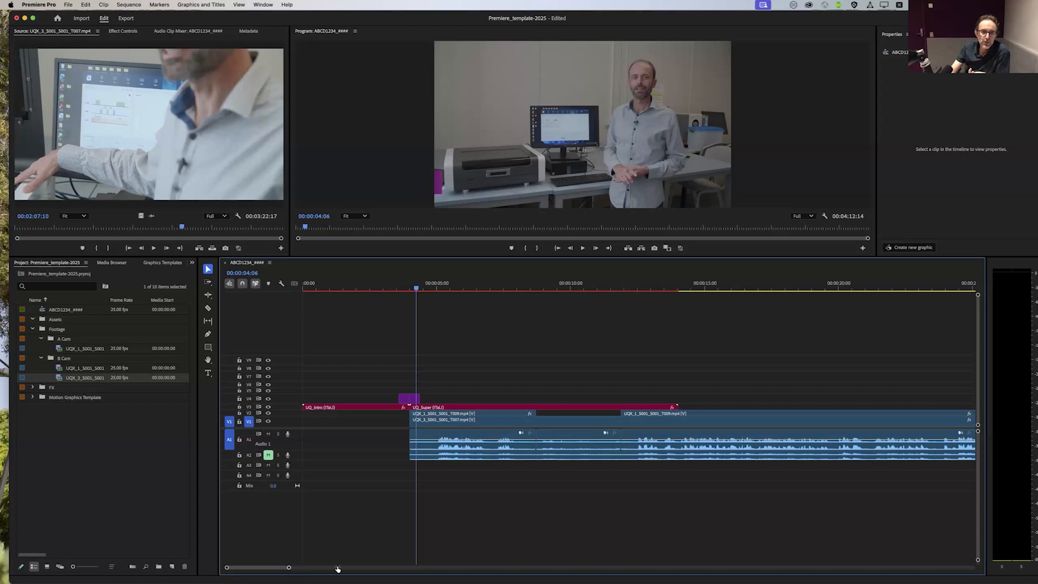
Step: Apply a Cross Dissolve to the start of the second A Cam segment on V2, at about 00:00:12, and preview it
left_click_drag(338, 568, 370, 570)
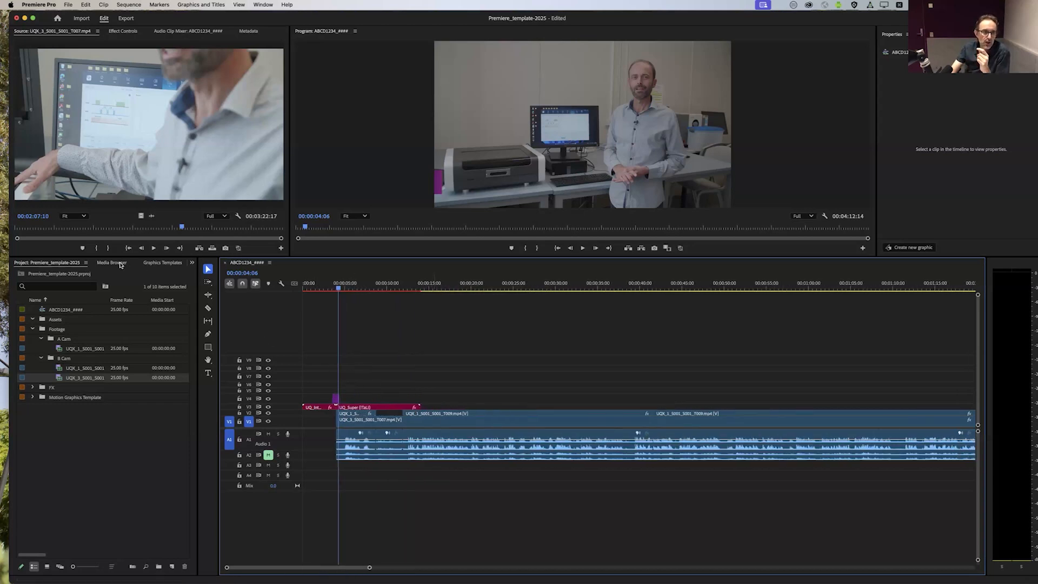
left_click(192, 263)
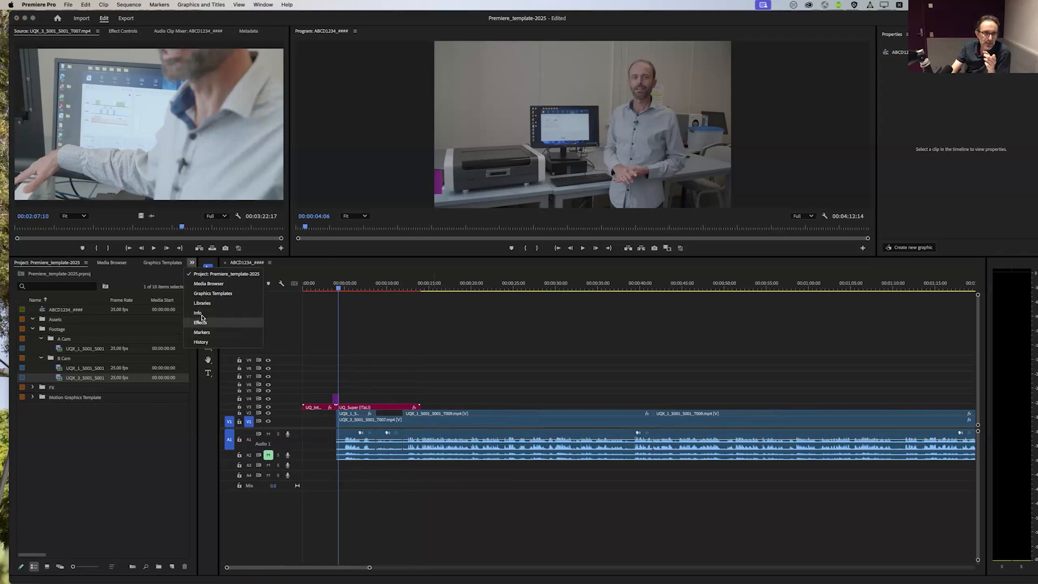
left_click(200, 323)
left_click(19, 339)
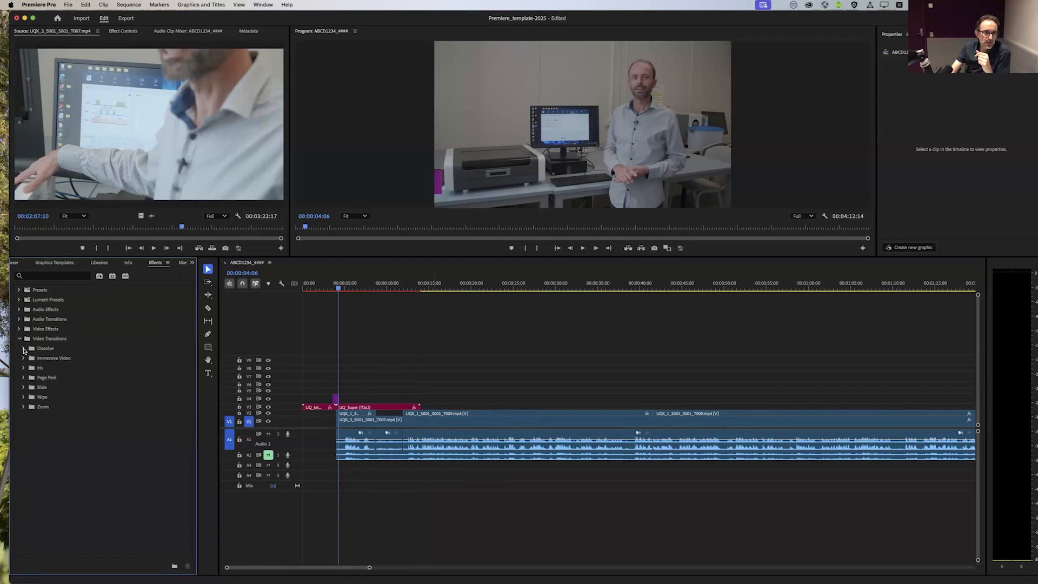
left_click(23, 349)
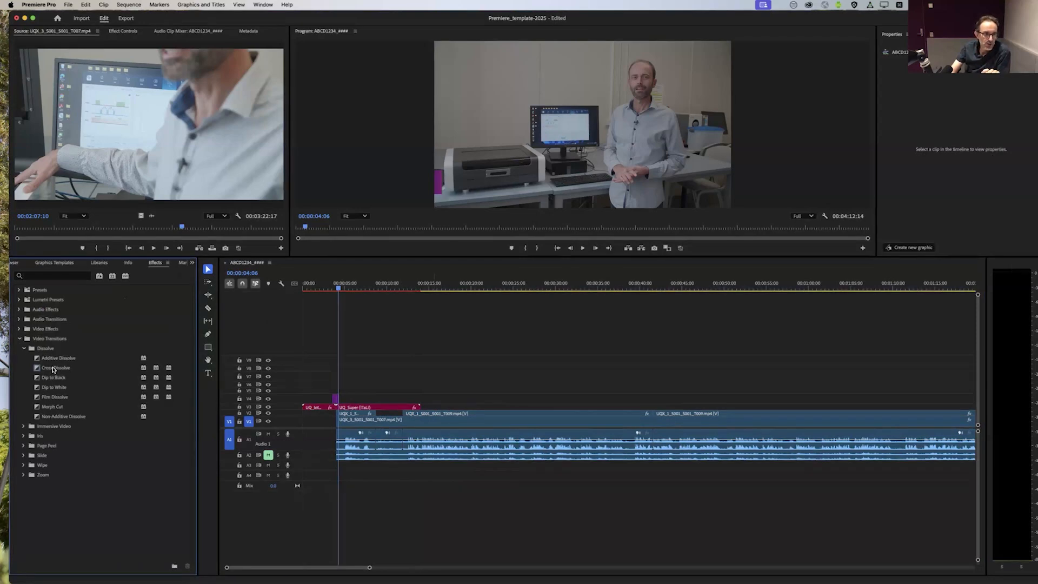
left_click_drag(53, 369, 242, 386)
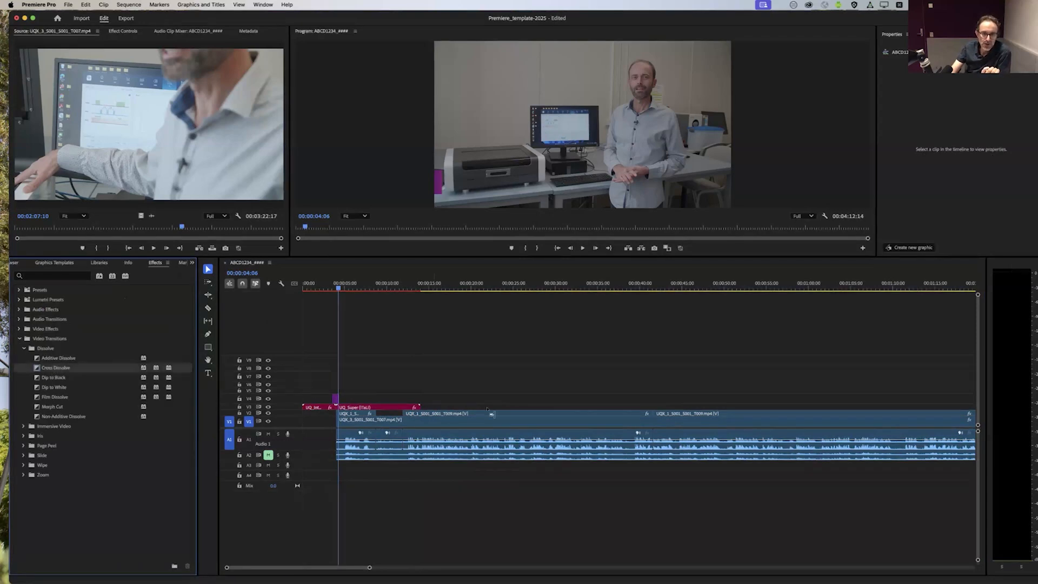
left_click_drag(491, 414, 407, 416)
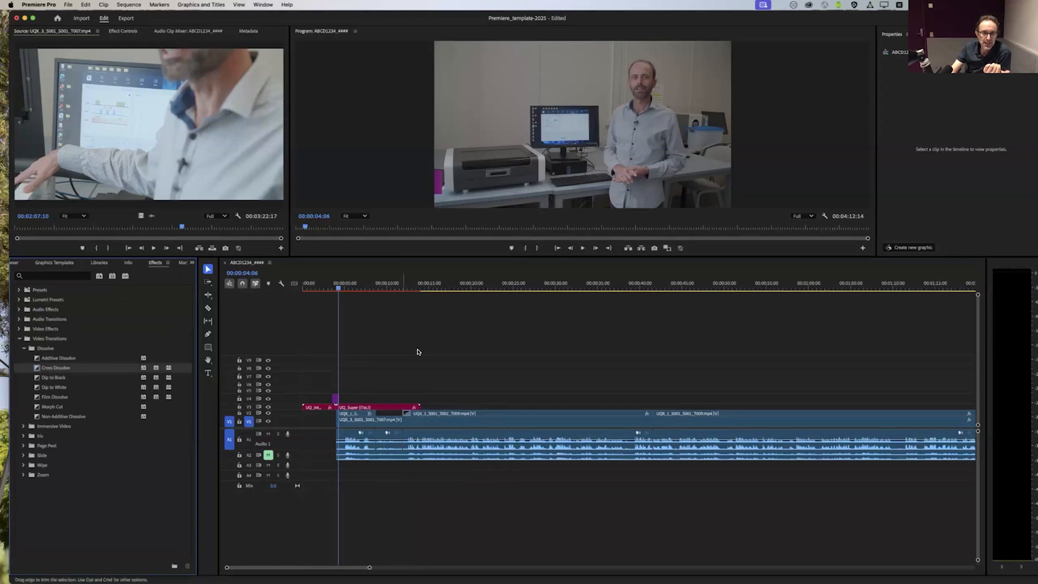
left_click(404, 283)
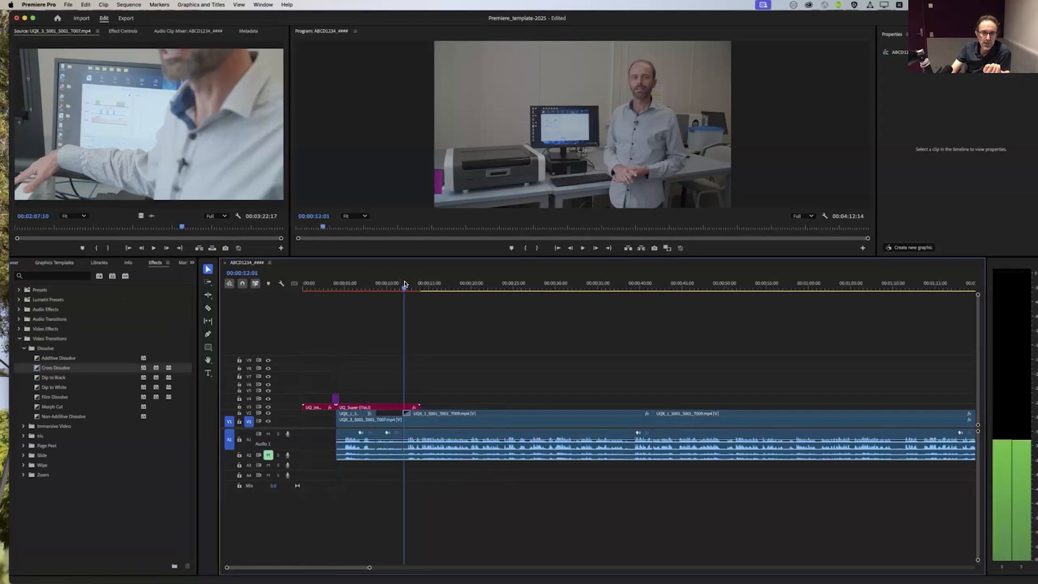
mouse_move(404, 283)
left_mouse_down()
mouse_move(394, 284)
mouse_move(415, 284)
left_mouse_up()
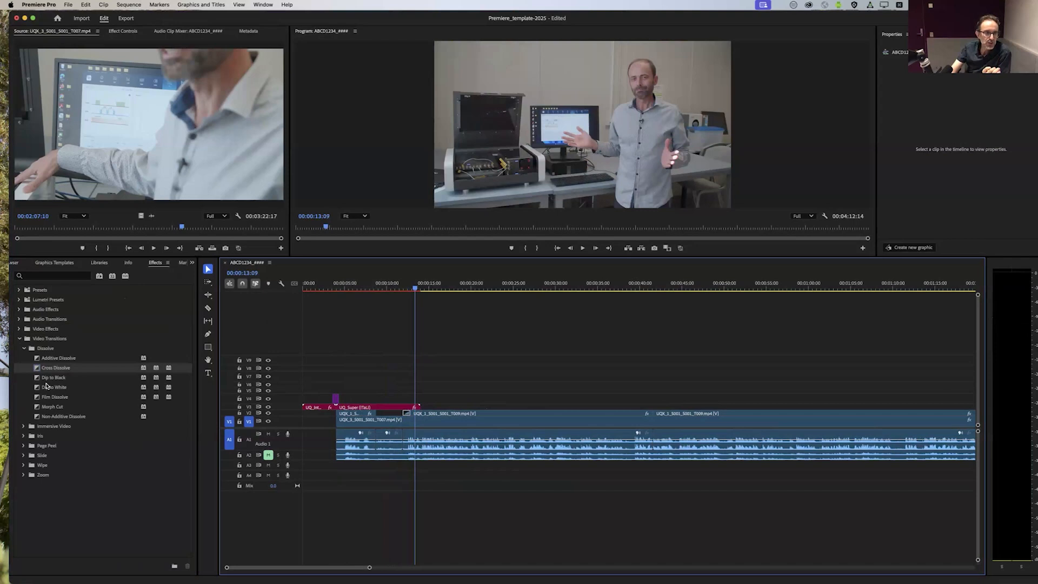
Step: Apply a Dip to Black to the end of the first A Cam segment on V2 and scrub through both transitions
left_click_drag(105, 380, 373, 415)
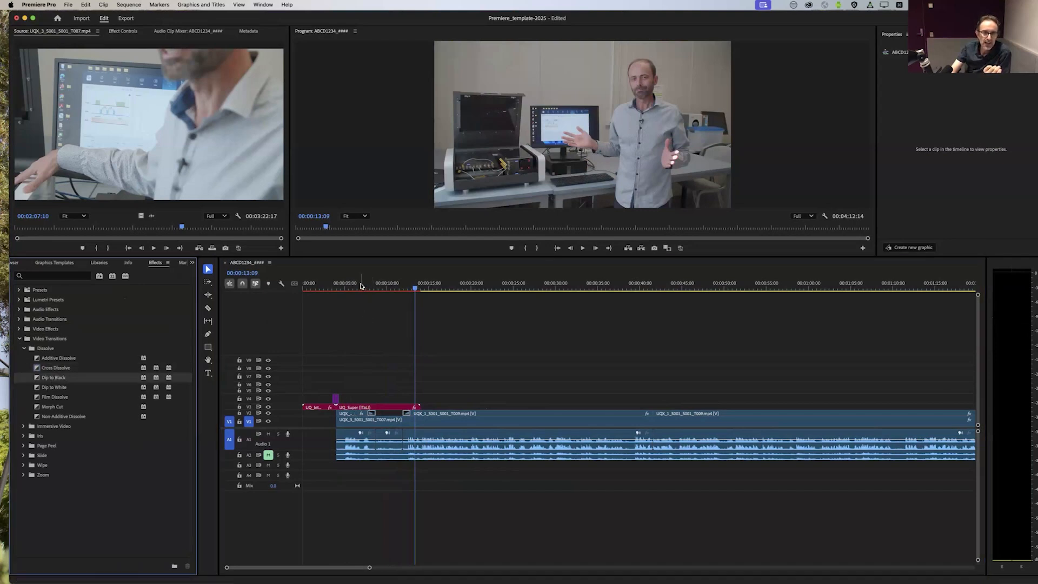
left_click(370, 287)
left_click_drag(369, 287, 408, 311)
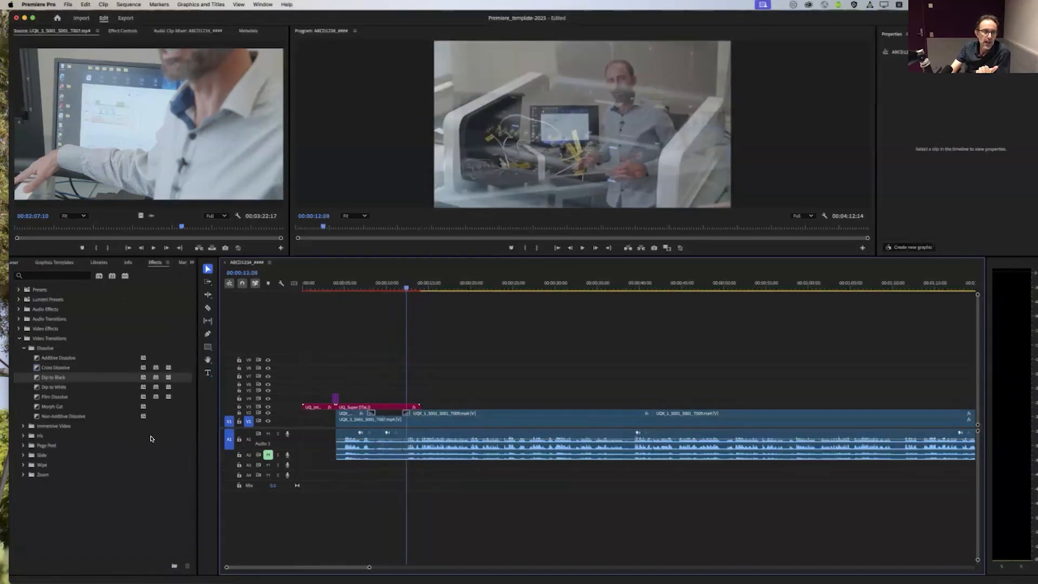
Step: Apply the default transitions to the start of the V1 clip and its linked audio, and delete them after previewing
left_click_drag(60, 377, 13, 379)
left_click(341, 474)
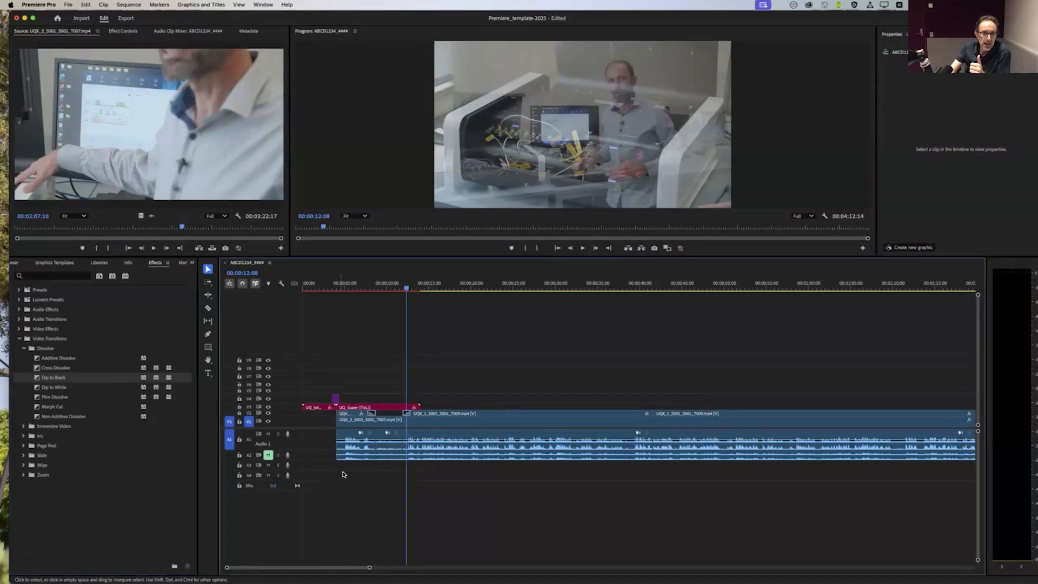
right_click(337, 421)
left_click(328, 423)
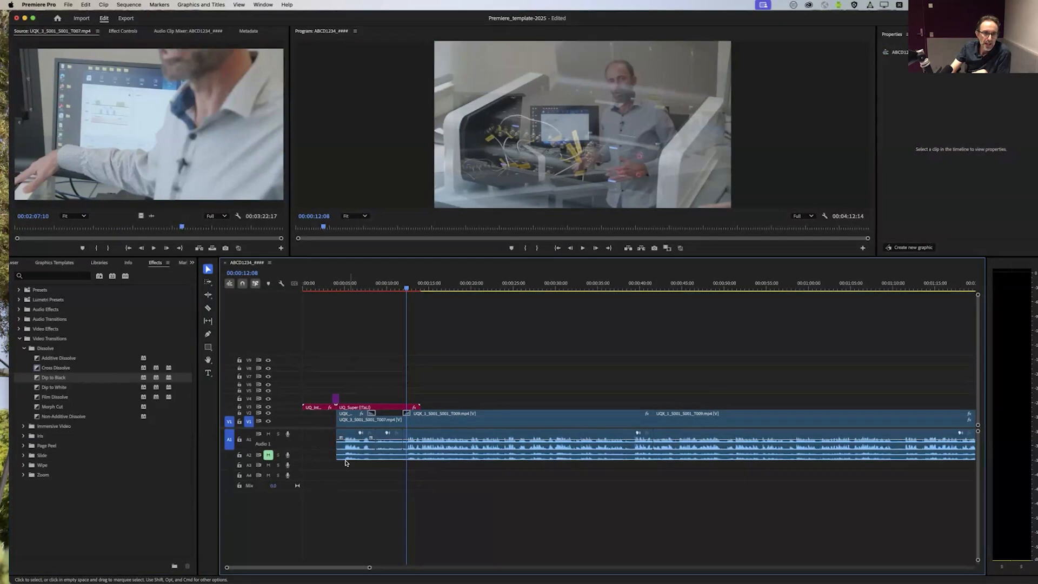
right_click(339, 425)
left_click(388, 481)
left_click_drag(346, 286, 341, 287)
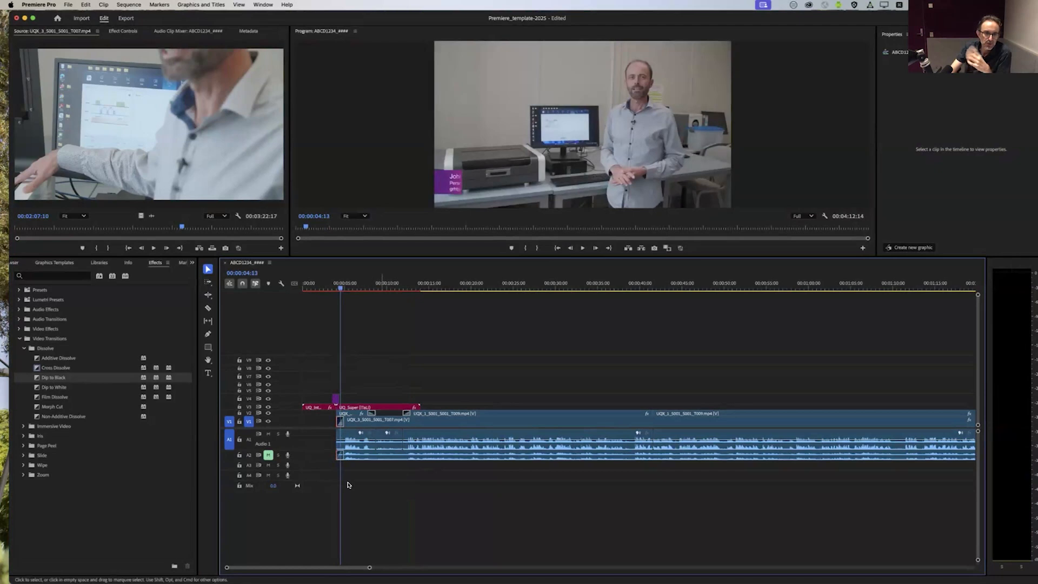
left_click_drag(369, 567, 306, 568)
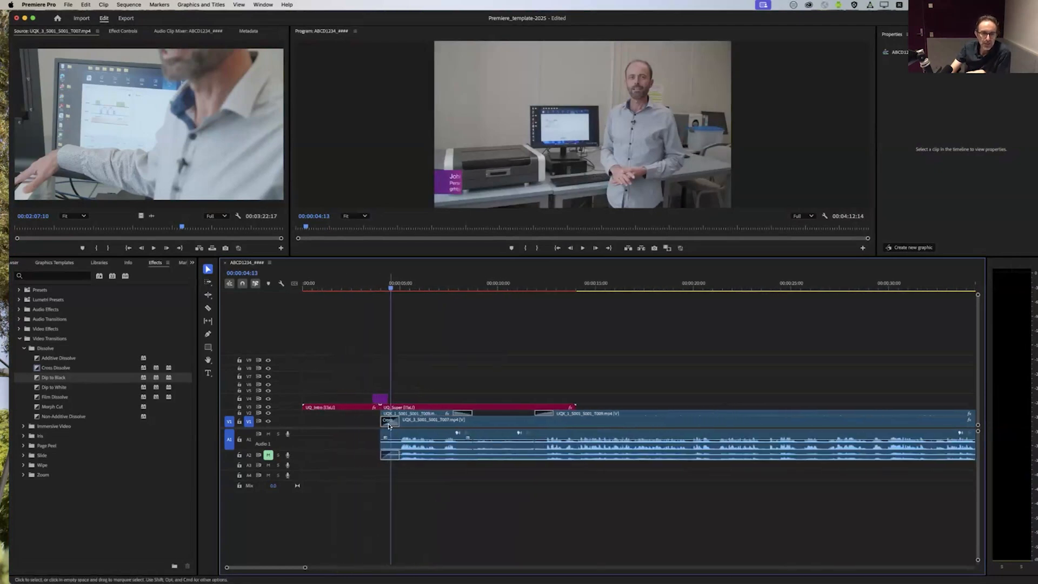
left_click_drag(386, 424, 389, 457)
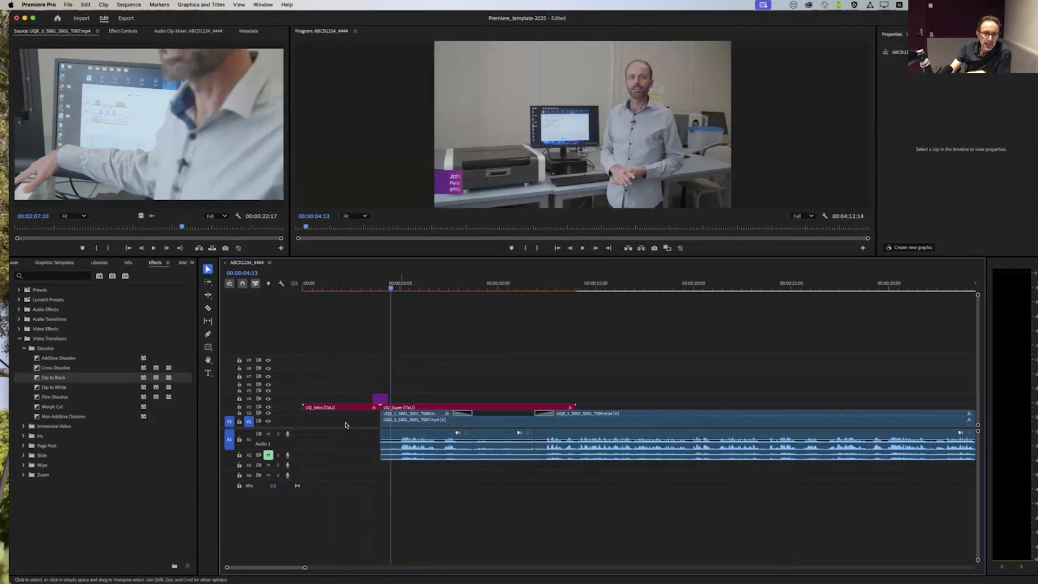
Step: Apply the default audio transition to the start of the first audio clip on A1
right_click(383, 424)
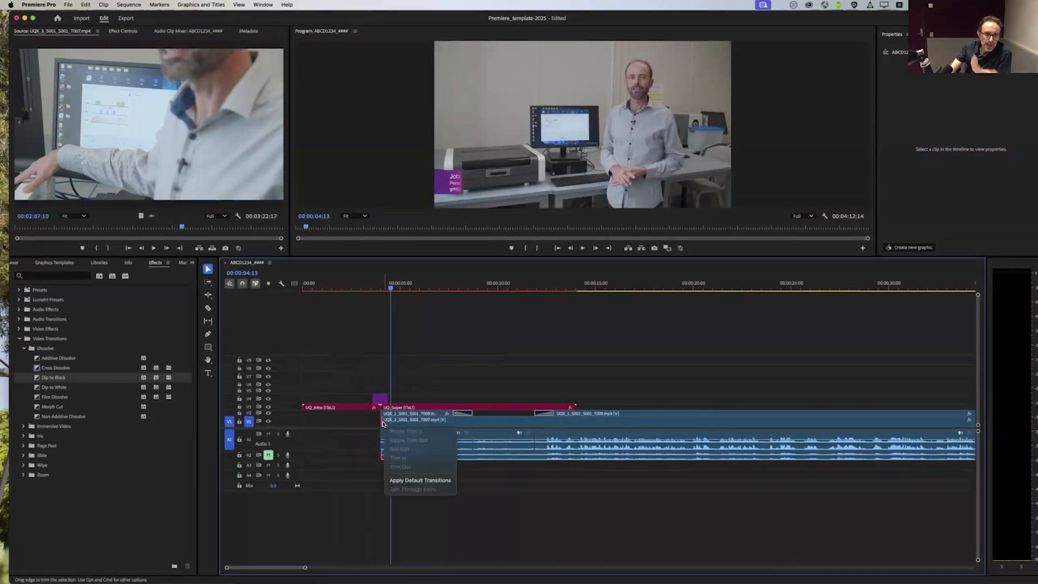
left_click(364, 495)
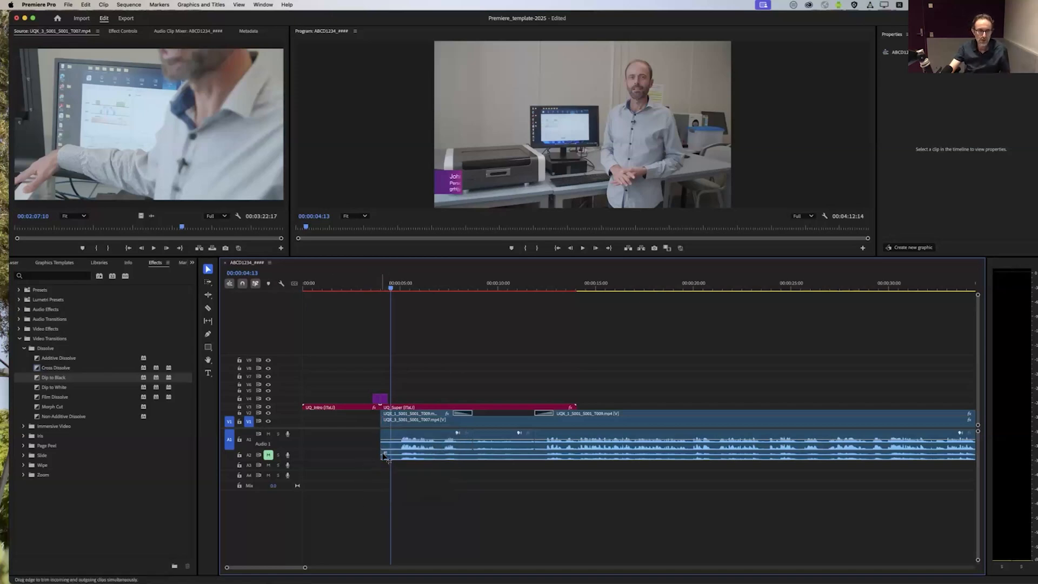
right_click(383, 455)
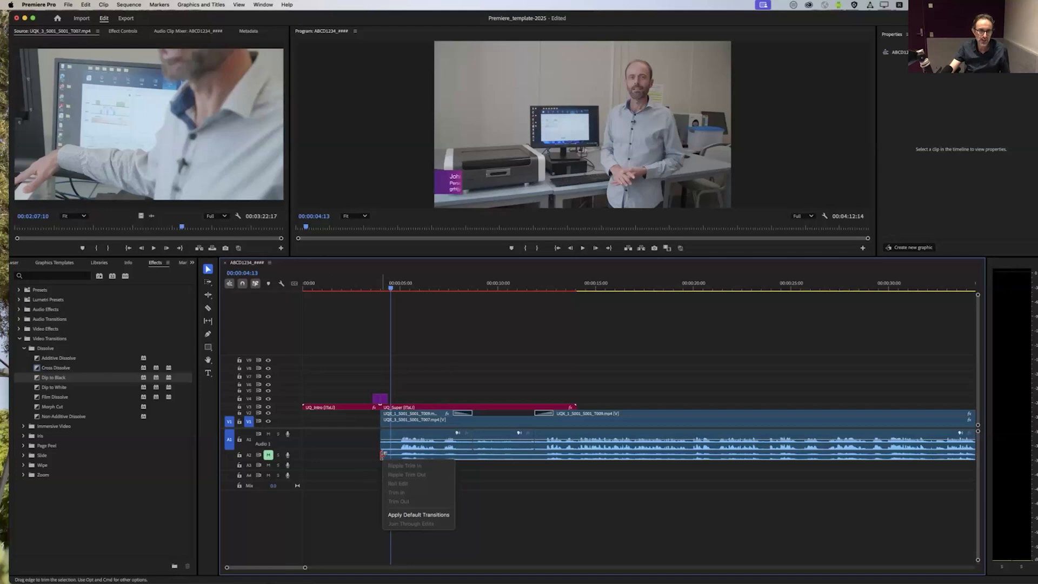
left_click(377, 444)
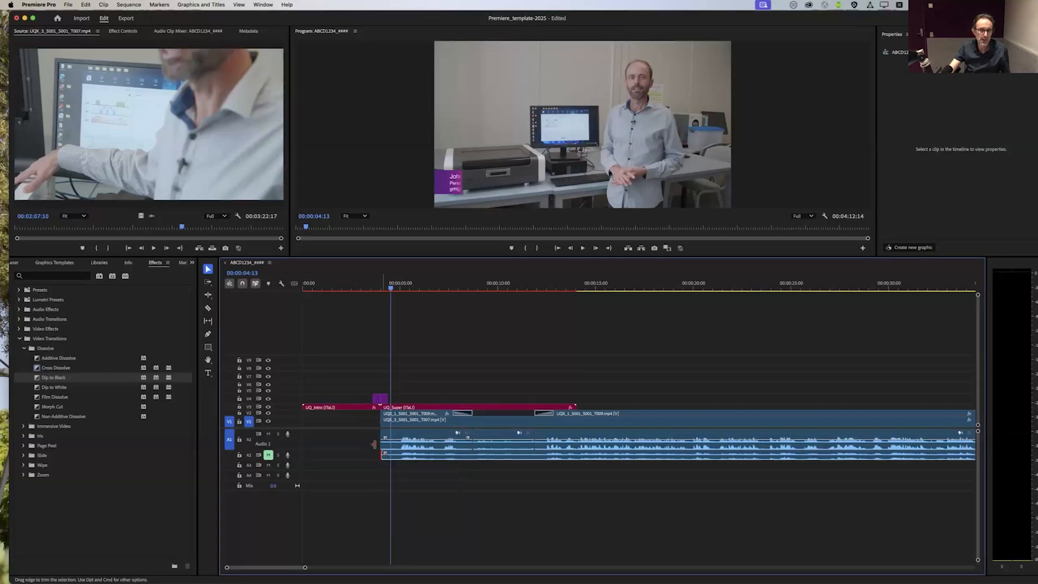
left_click(378, 472)
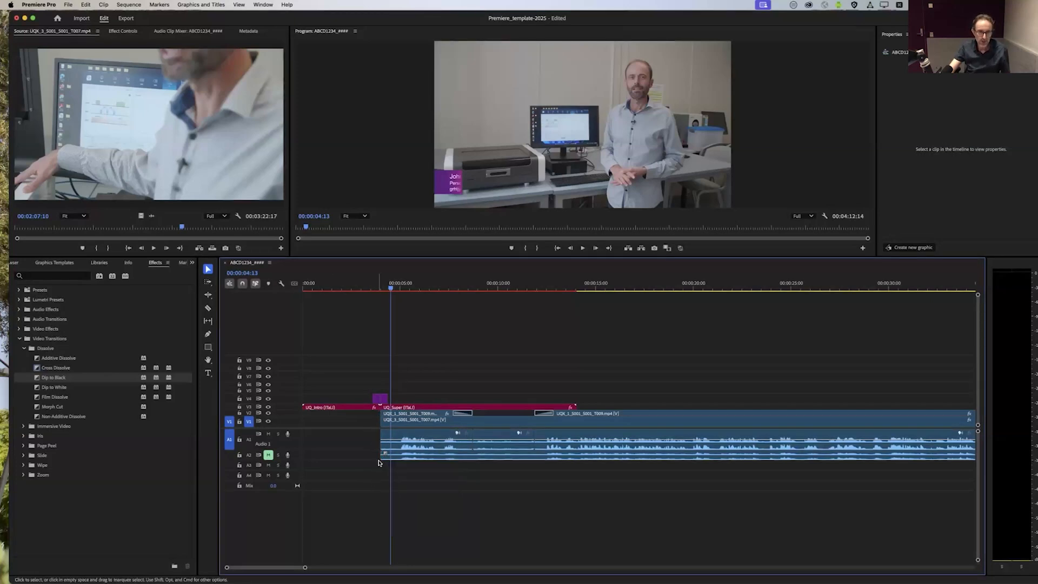
right_click(384, 444)
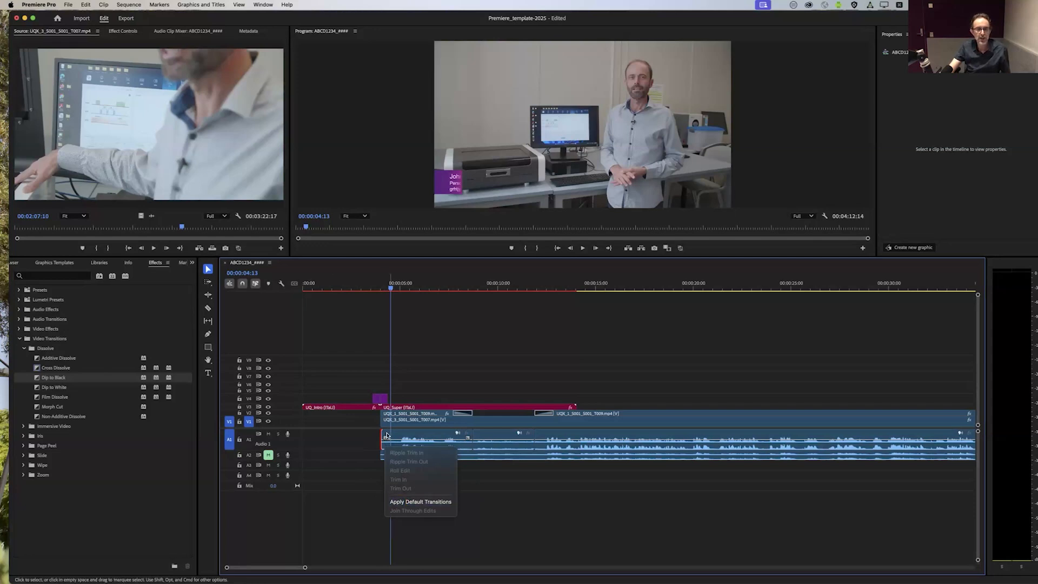
left_click(407, 502)
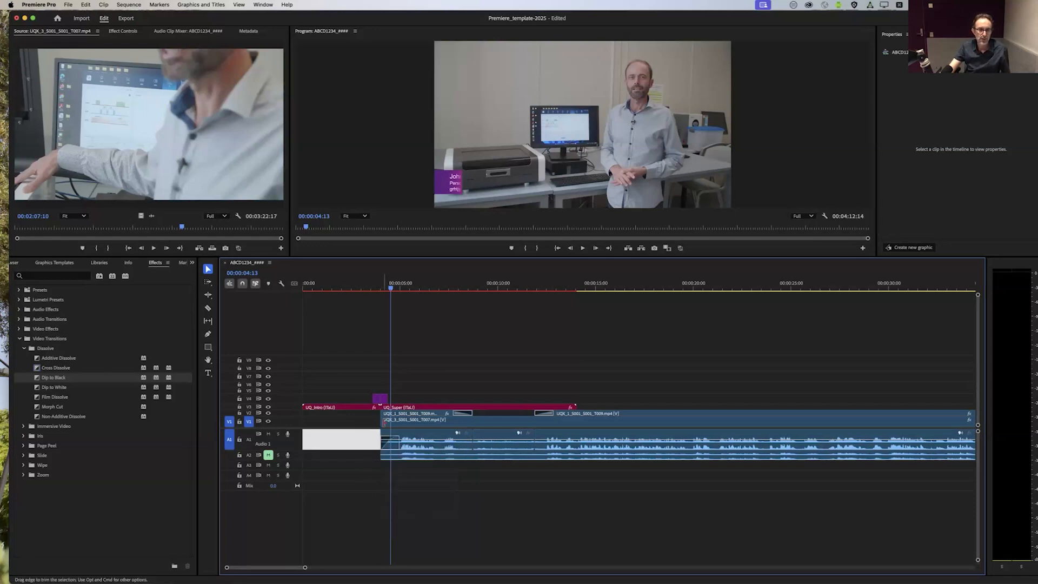
Step: Try to apply the default transitions to the start of the V1 clip
right_click(383, 424)
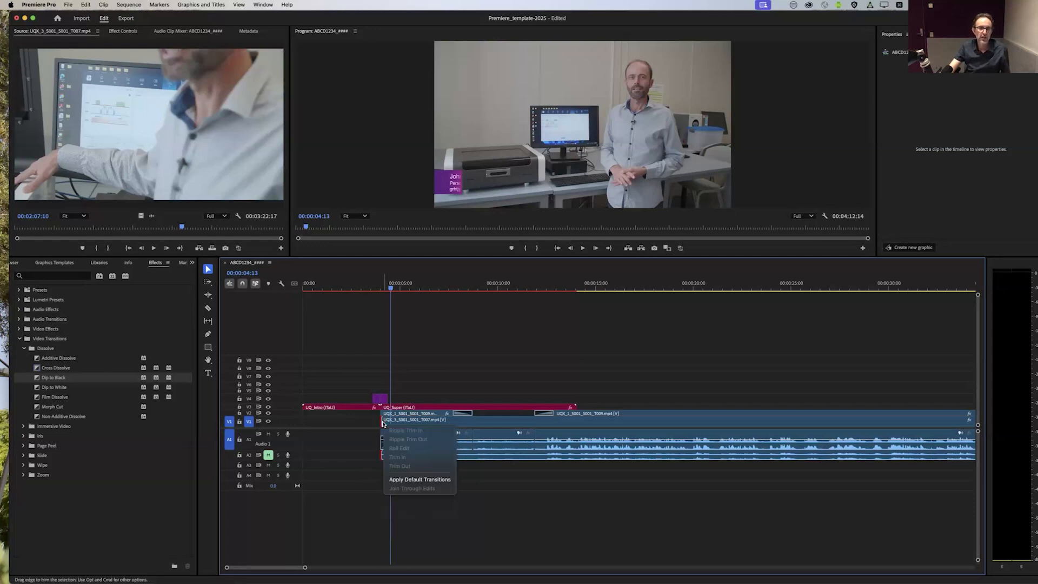
left_click(406, 480)
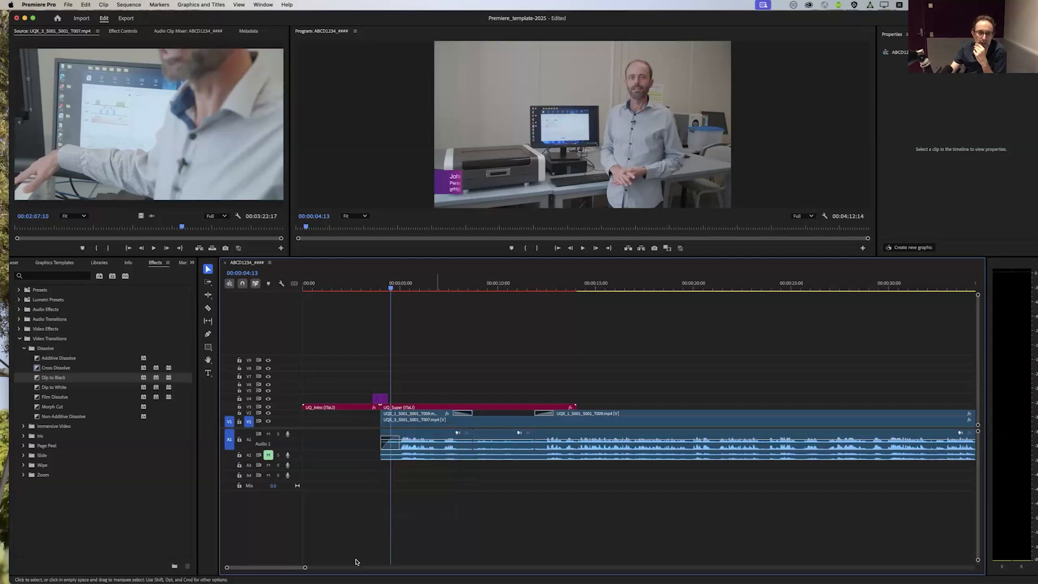
Step: Move the UQ end plate and its transition graphic to the end of the footage, placing the end plate on V2
left_click_drag(304, 567, 496, 567)
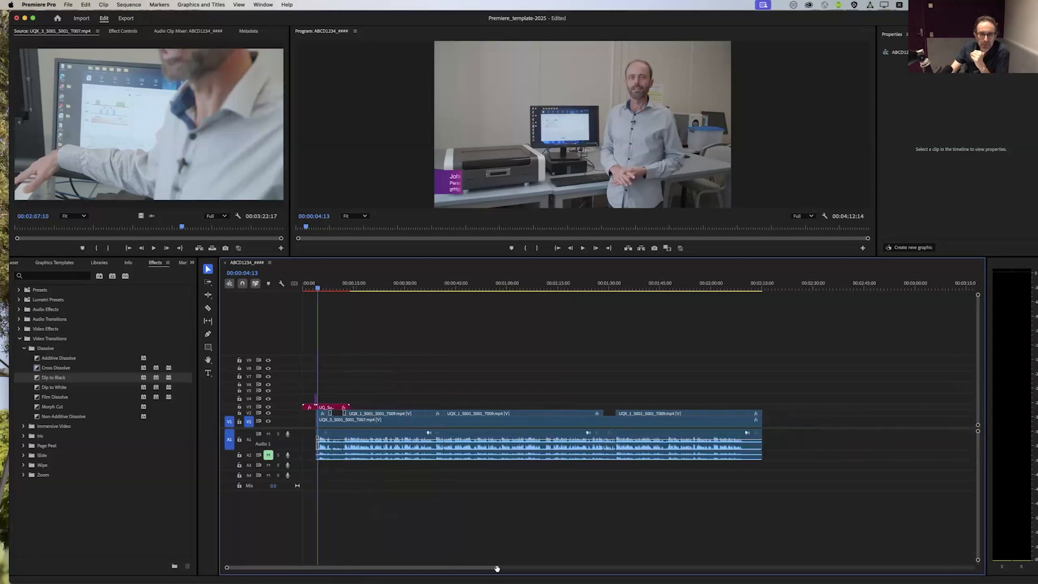
scroll(774, 404, "right", 5)
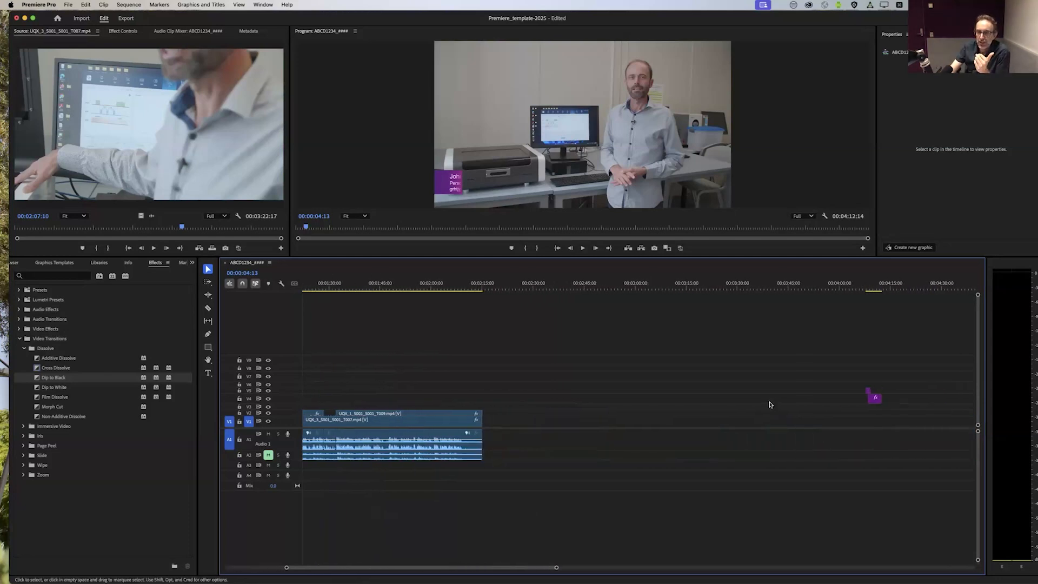
left_click_drag(943, 372, 532, 415)
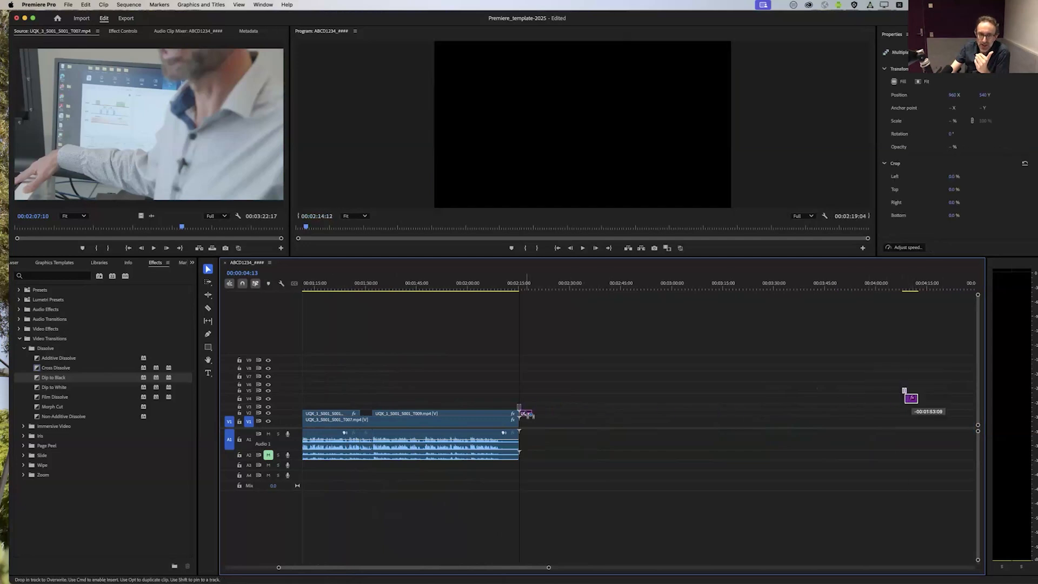
left_click(518, 316)
left_click_drag(517, 287, 513, 286)
Step: Delete the purple transition graphic on V3 above the cut to the UQ end plate
left_click_drag(529, 398, 512, 406)
left_click_drag(549, 567, 381, 568)
left_click_drag(764, 390, 693, 407)
key("Delete")
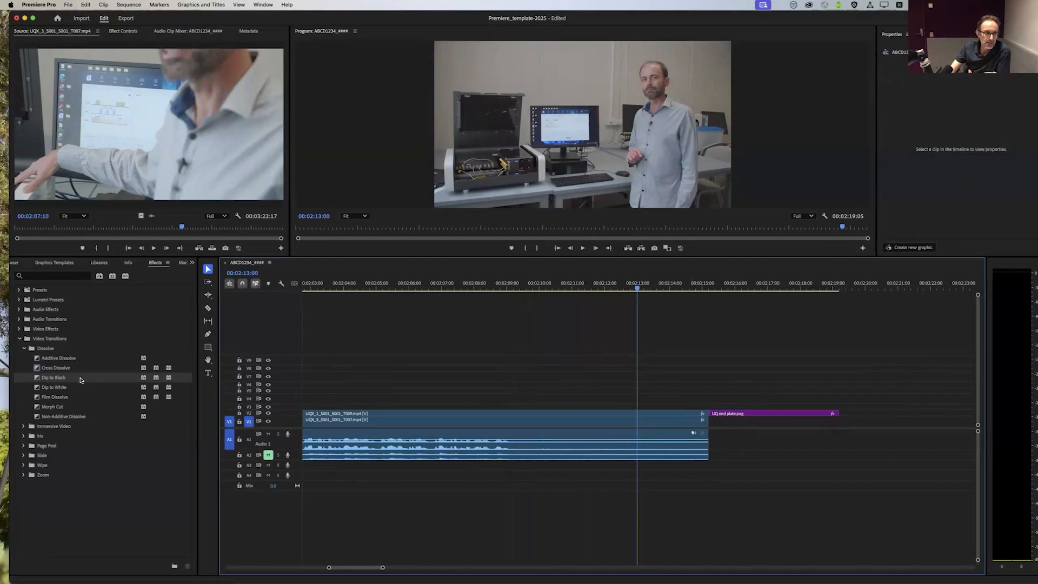
Step: Try a Cross Dissolve between the last V2 clip and the UQ end plate, and undo it together with the transition graphic's deletion
left_click_drag(46, 370, 714, 372)
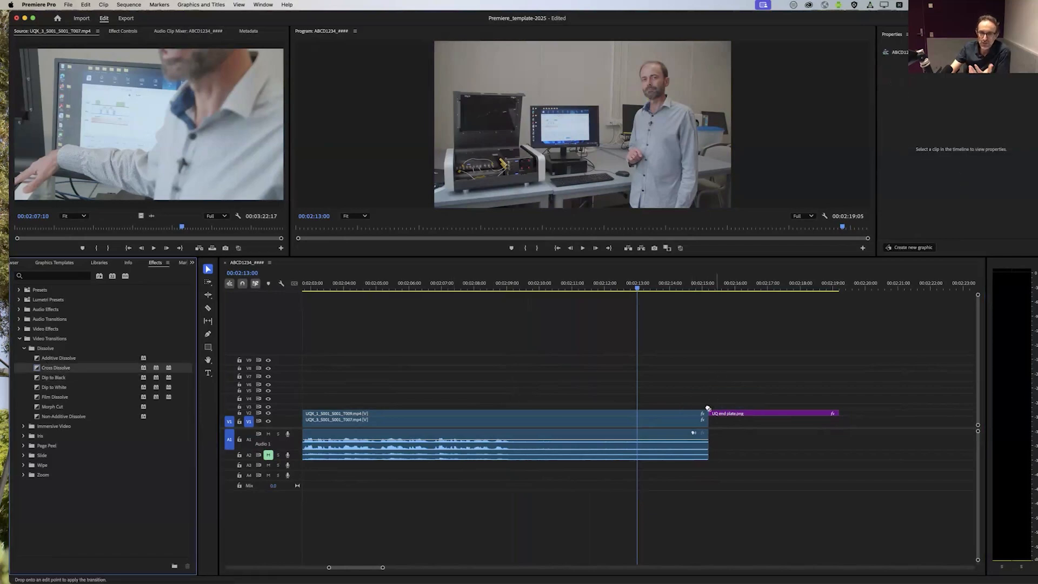
left_click_drag(708, 408, 709, 409)
left_click(695, 289)
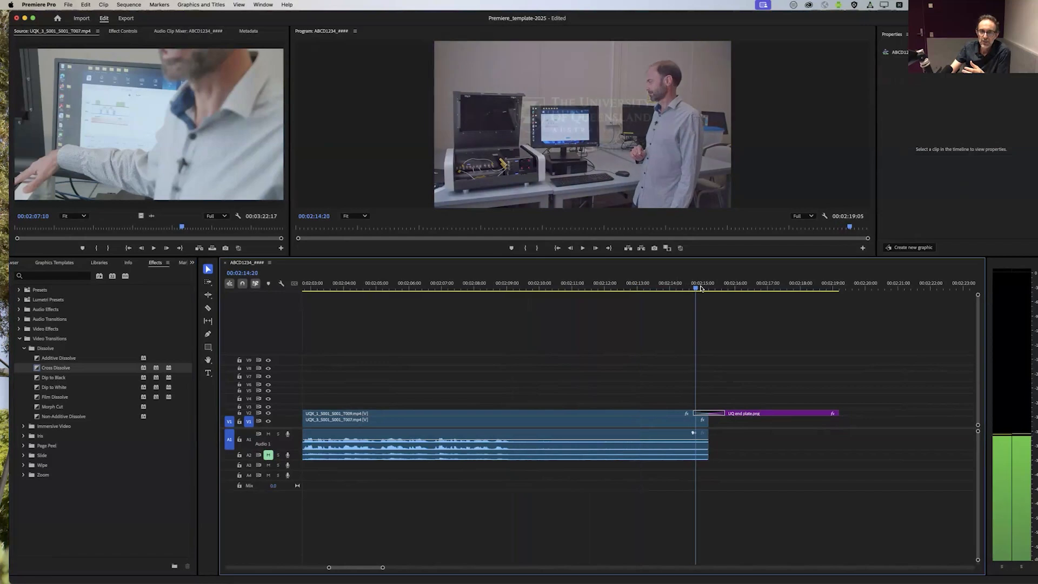
left_click_drag(701, 288, 649, 323)
key("super+z")
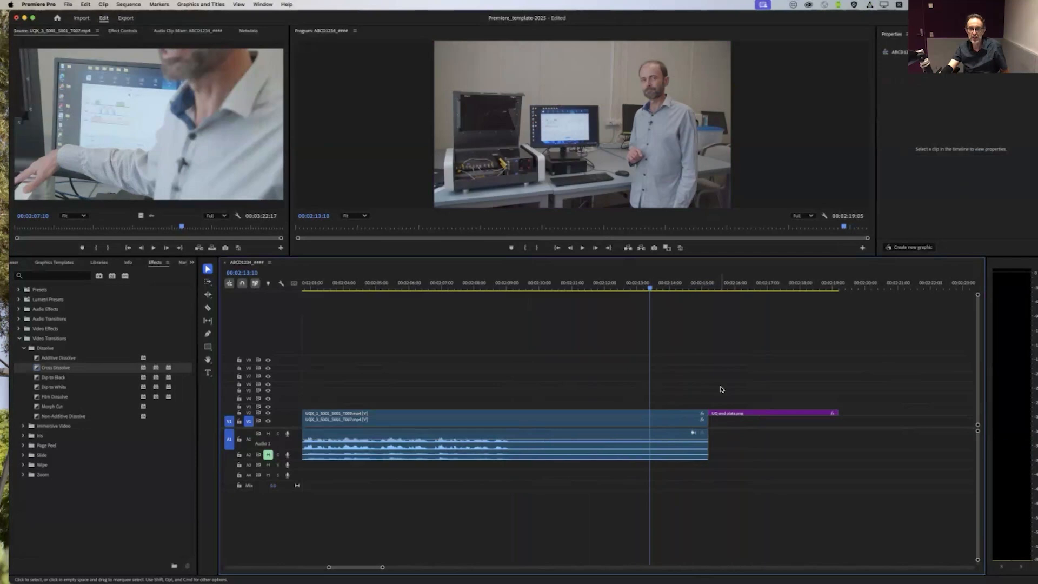
key("super+z")
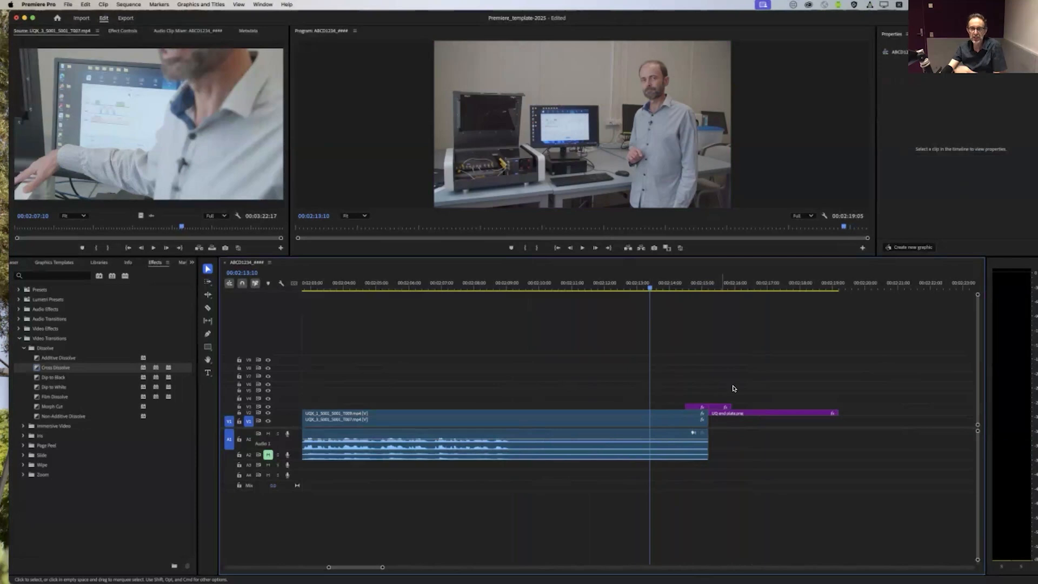
Step: Scrub across the purple transition graphic into the UQ end plate, up to 00:02:16:03
left_click_drag(684, 288, 738, 312)
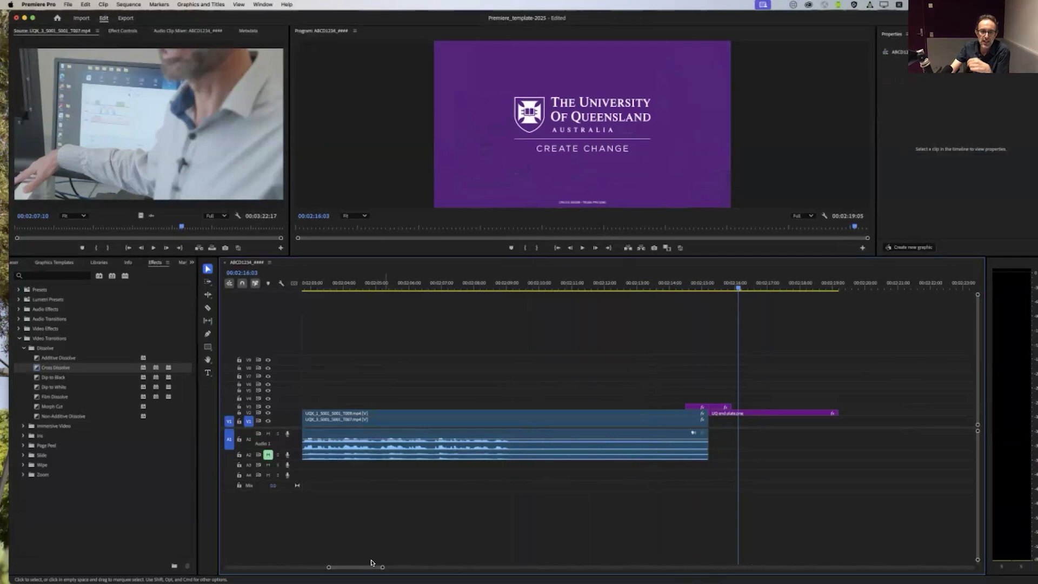
left_click_drag(382, 567, 435, 569)
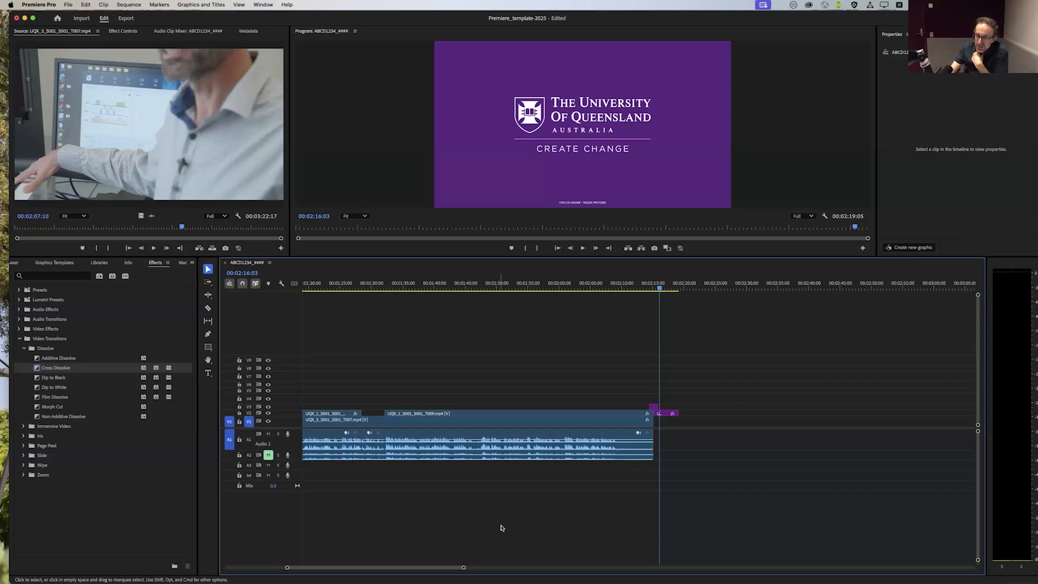
Step: Examine the purple transition graphics on V3 leading into the UQ end plate, scrubbing back to about 00:02:14:02
left_click_drag(463, 568, 370, 567)
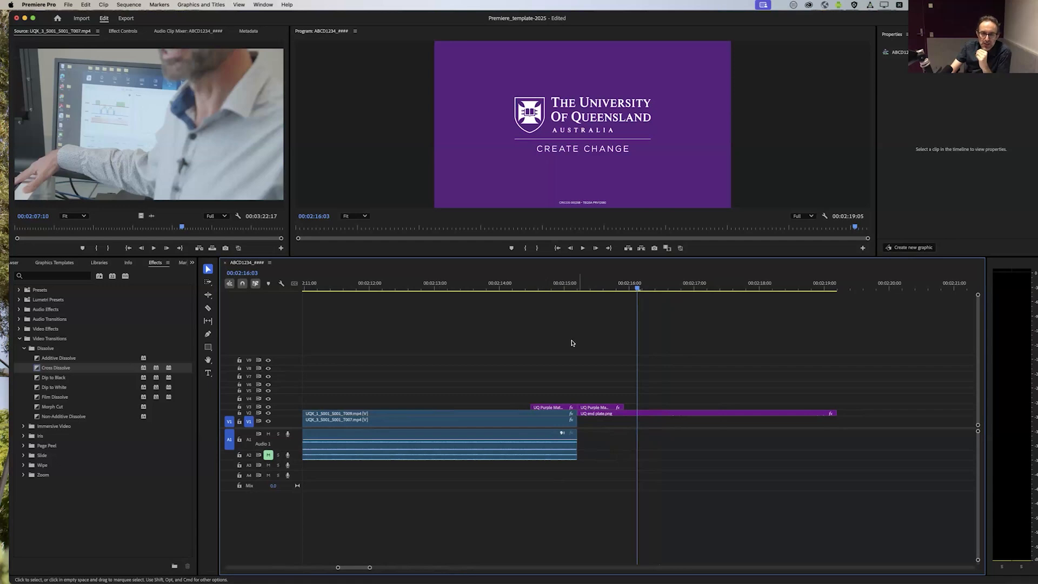
left_click_drag(530, 286, 505, 313)
left_click(536, 287)
left_click(550, 413)
left_click(530, 358)
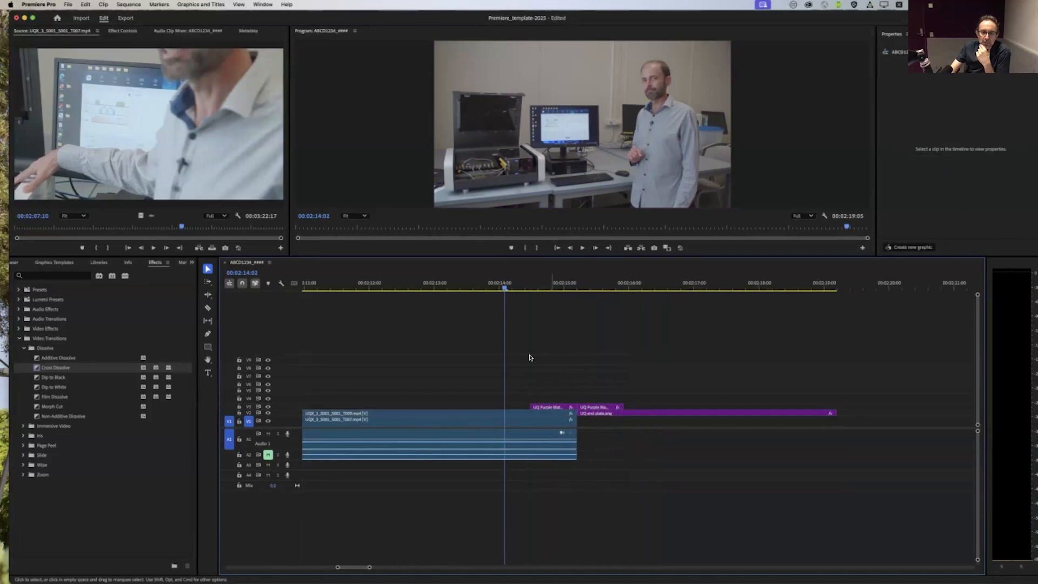
scroll(383, 568, "left", 5)
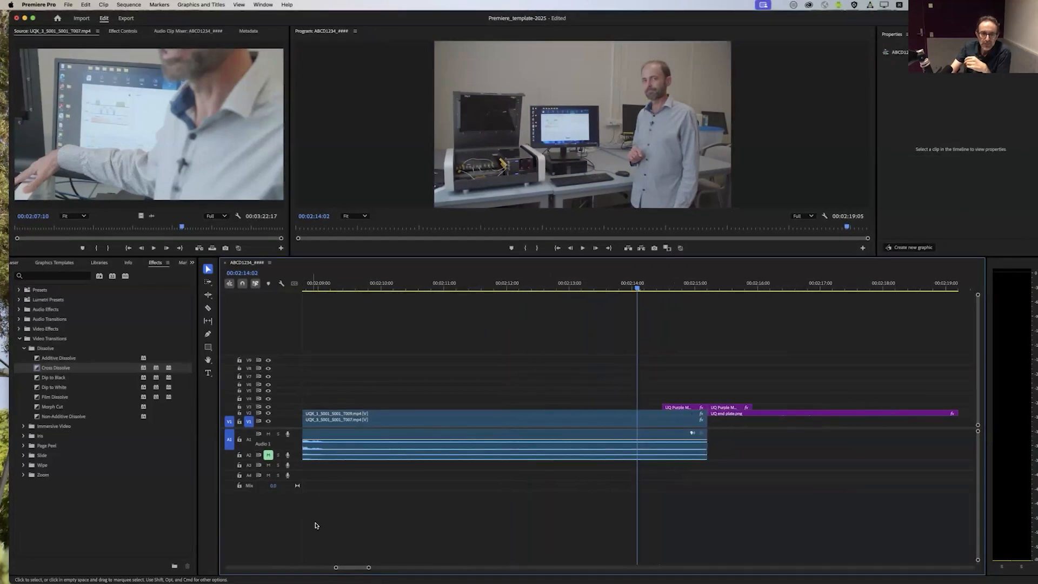
left_click_drag(797, 374, 727, 416)
mouse_move(730, 413)
left_mouse_down()
mouse_move(897, 369)
mouse_move(730, 414)
left_mouse_up()
left_click(275, 516)
Step: Inspect the cut between the UQ_Intro and UQ_Super graphics at the sequence start, scrubbing across it to 00:00:04:16
left_click_drag(343, 567, 234, 567)
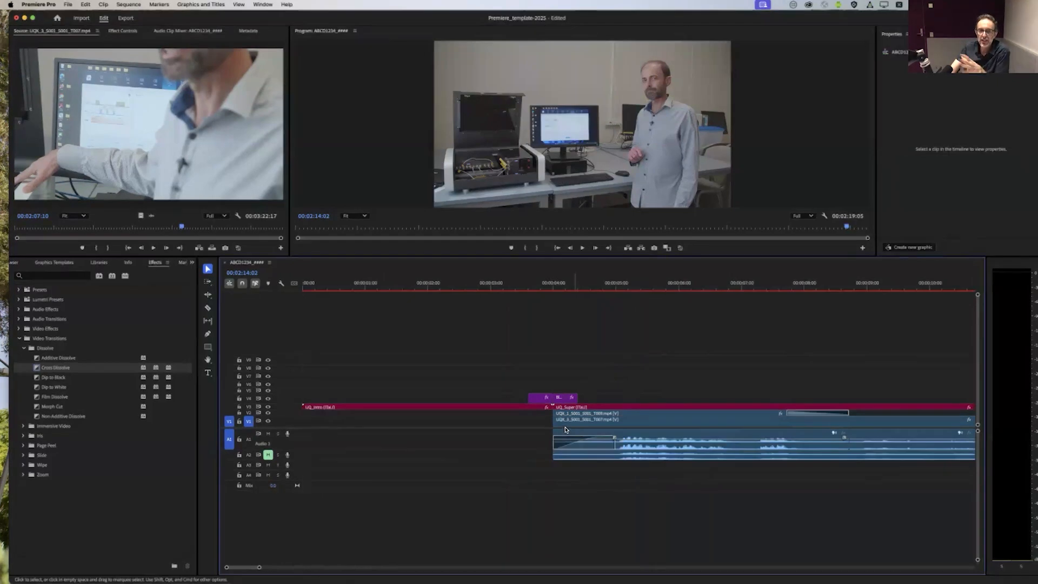
left_click(585, 409)
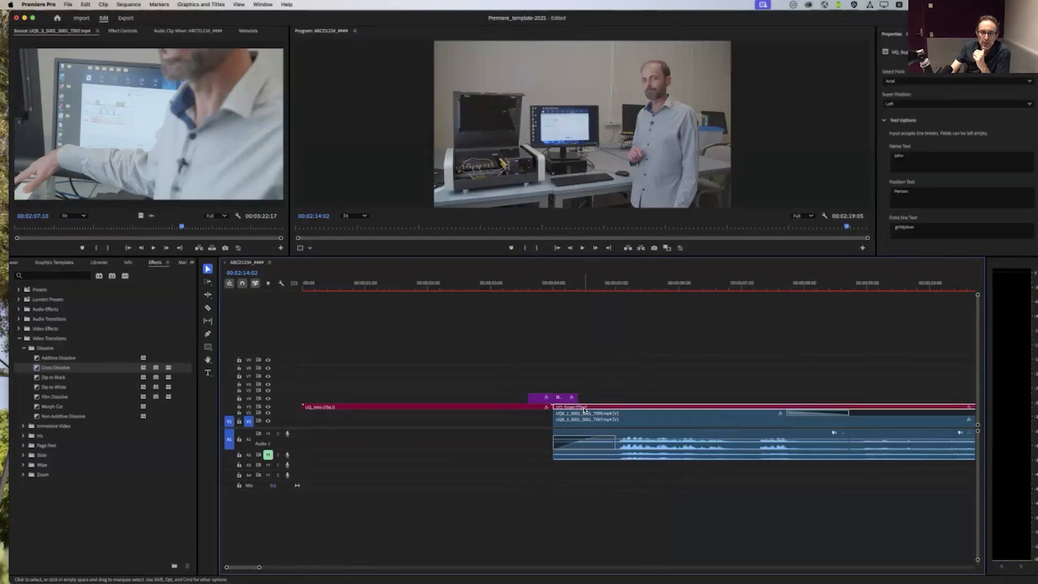
left_click(539, 410)
left_click(560, 409)
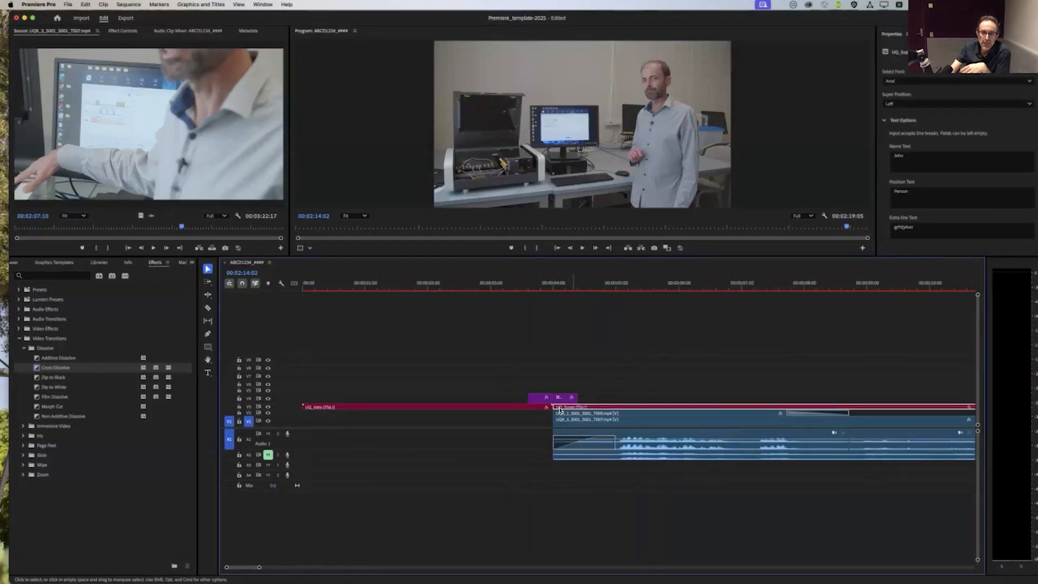
left_click(568, 391)
left_click_drag(522, 285, 593, 292)
Step: Try the default transition at the cut between UQ_Intro and UQ_Super on V3, and undo it
right_click(552, 409)
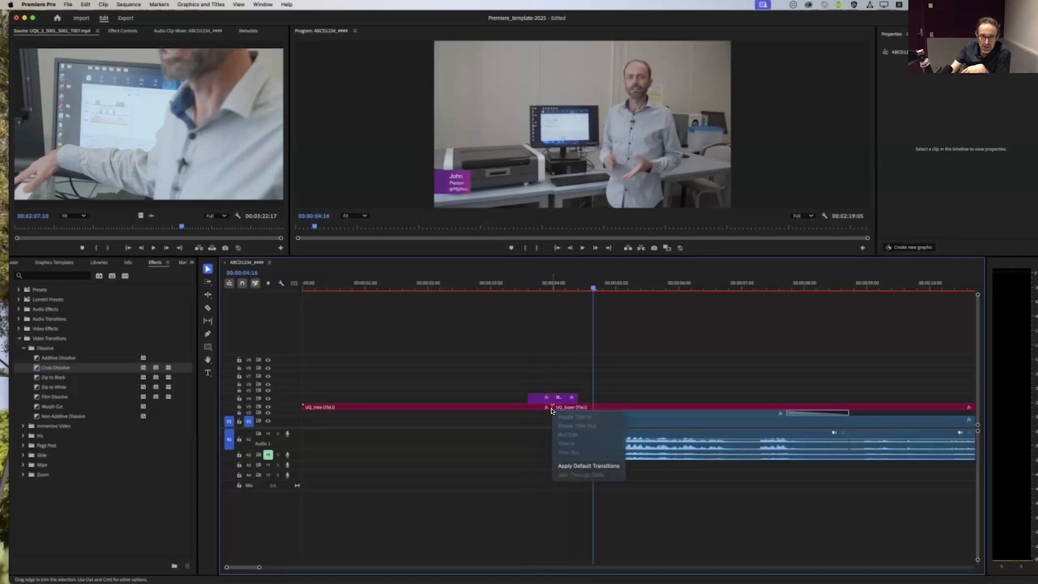
left_click(559, 466)
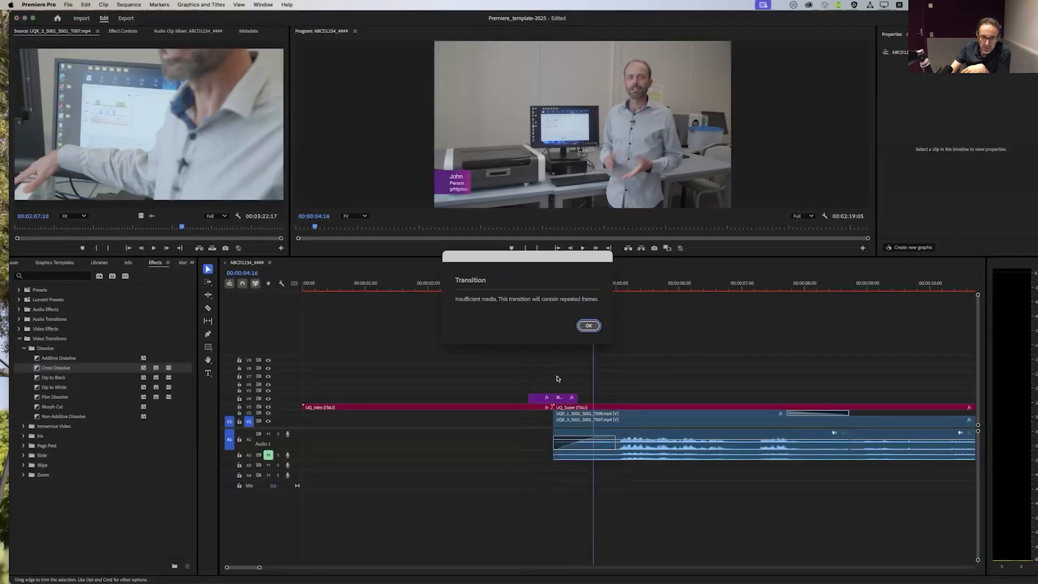
left_click(589, 326)
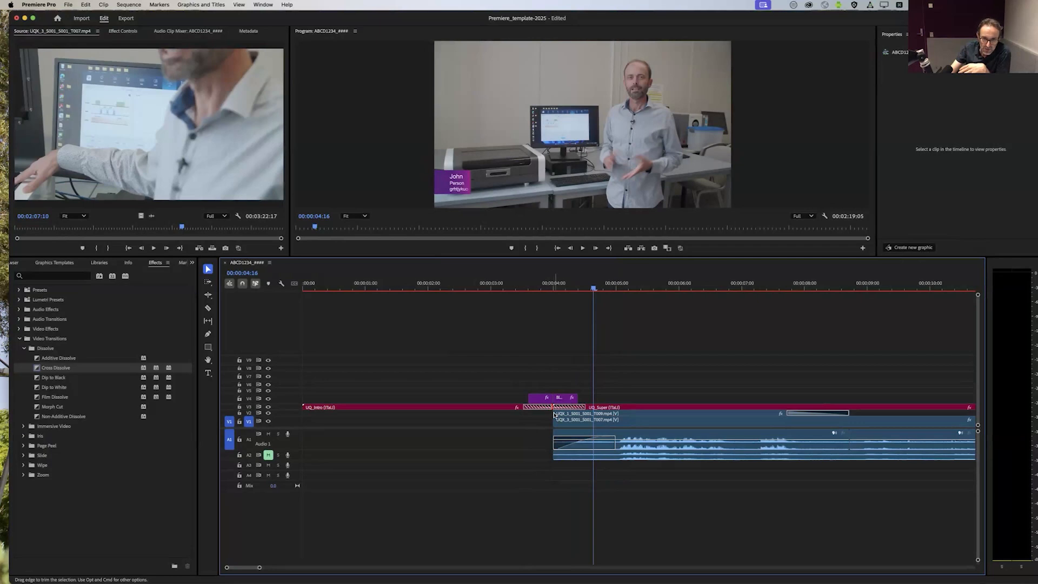
right_click(554, 416)
left_click(553, 424)
right_click(553, 423)
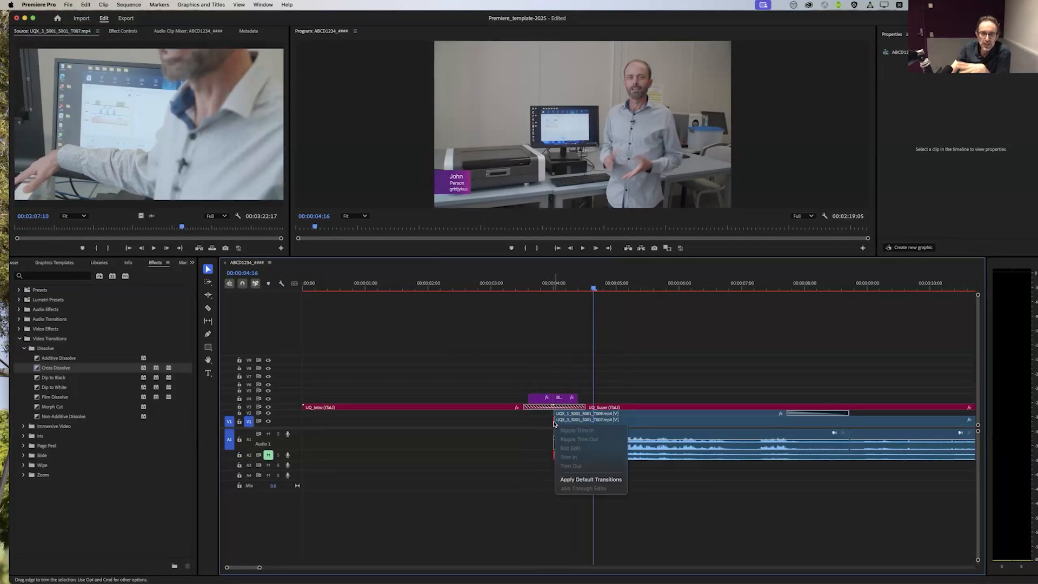
left_click(535, 492)
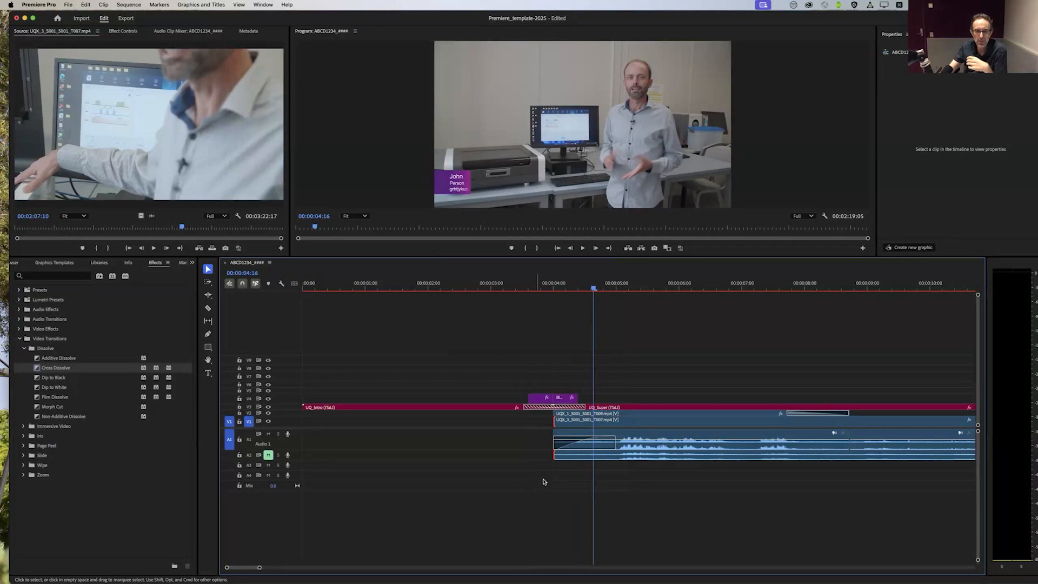
key("super+z")
Step: Review the sequence from the opening graphics through the camera dissolves and cuts, up to the UQ end plate
mouse_move(536, 292)
left_mouse_down()
mouse_move(574, 288)
mouse_move(537, 291)
left_mouse_up()
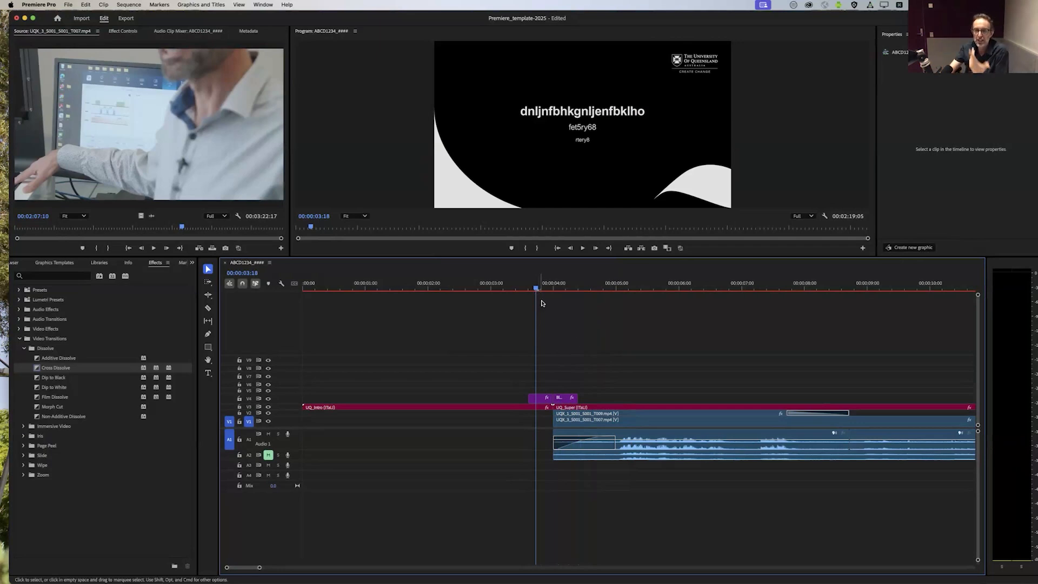
left_click_drag(259, 568, 331, 568)
left_click_drag(399, 282, 480, 283)
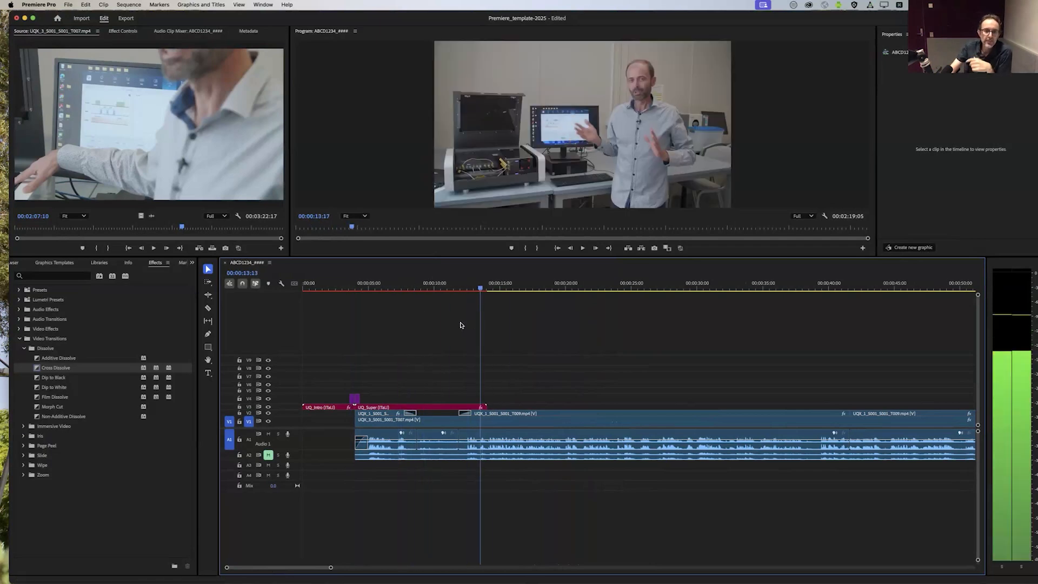
left_click_drag(461, 326, 465, 326)
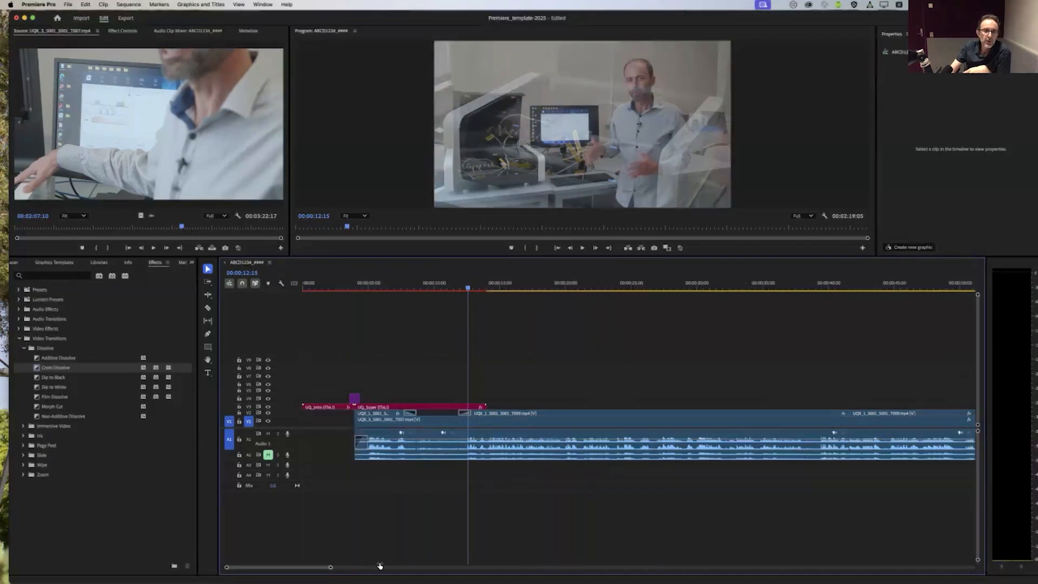
left_click_drag(331, 567, 380, 566)
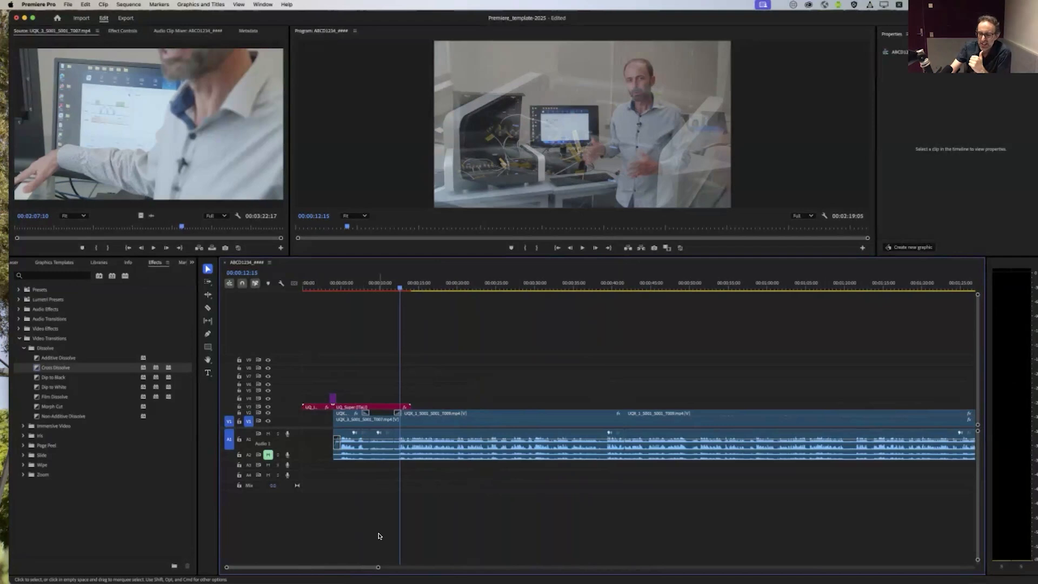
left_click_drag(490, 281, 783, 300)
scroll(743, 324, "right", 10)
scroll(741, 324, "right", 5)
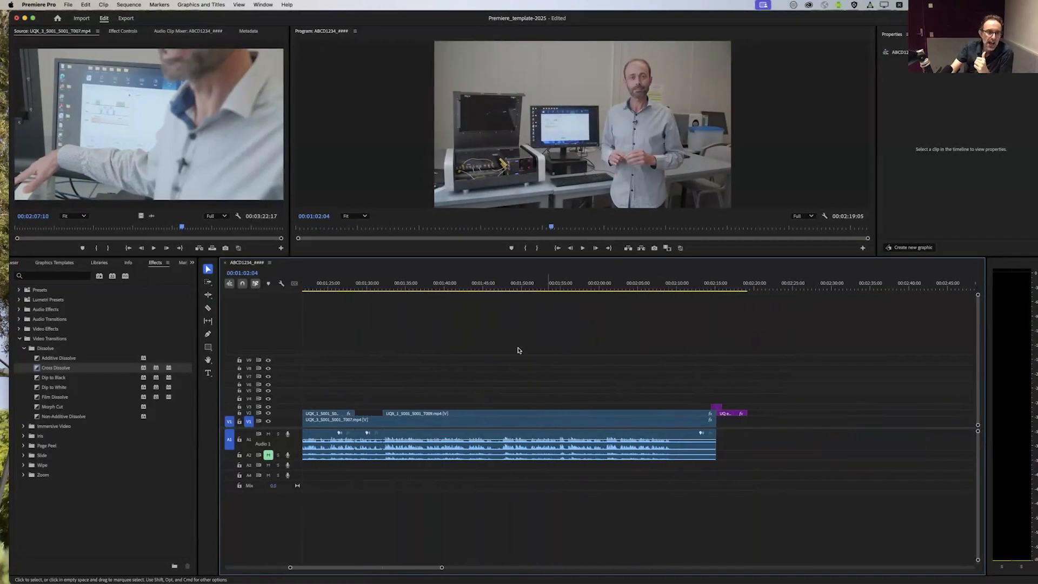
Step: Mark a 4:06 range ending at 00:00:32:06 in B Cam clip UQX_1_S001_S001_T010.mp4 and place it on V3 before the end transition
left_click(14, 262)
left_click(19, 265)
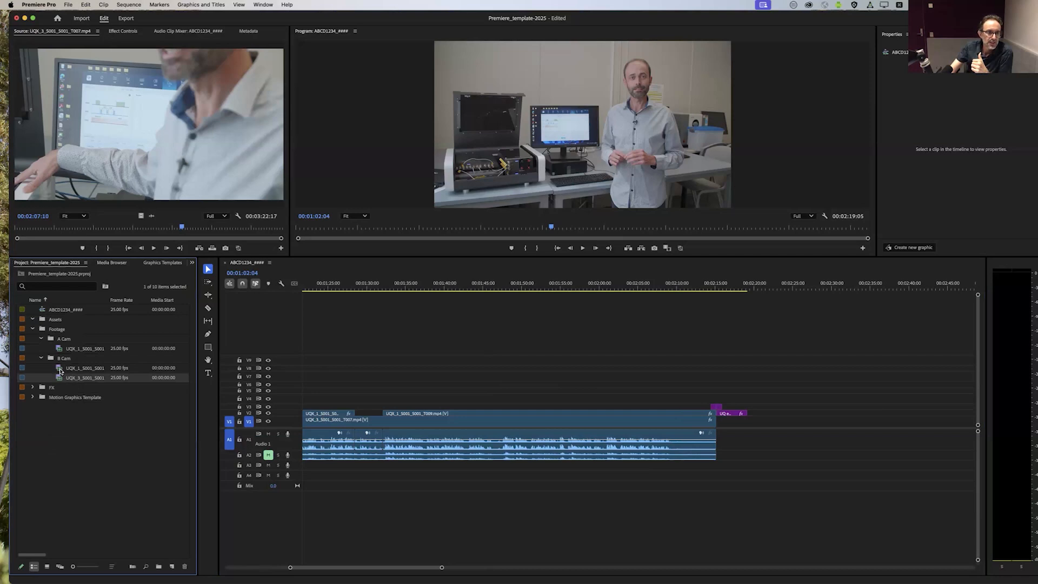
double_click(60, 369)
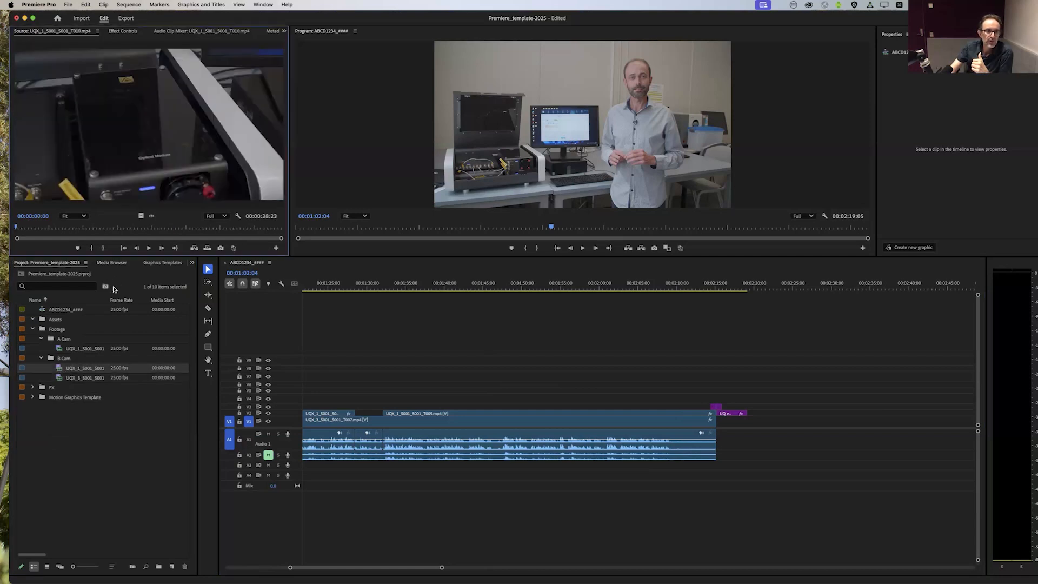
left_click_drag(102, 229, 234, 227)
key("i")
key("o")
left_click_drag(158, 129, 674, 409)
Step: Mute audio track A3 and fit the new B Cam close-up on V3 to the frame, checking it in playback
left_click_drag(679, 285, 681, 282)
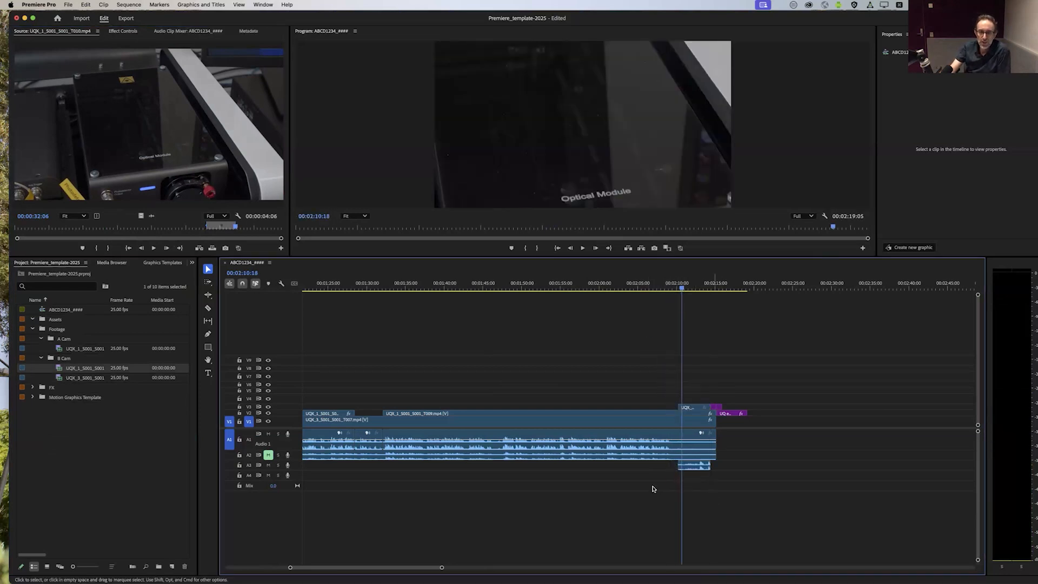
left_click(269, 466)
key("space")
key("space")
right_click(691, 409)
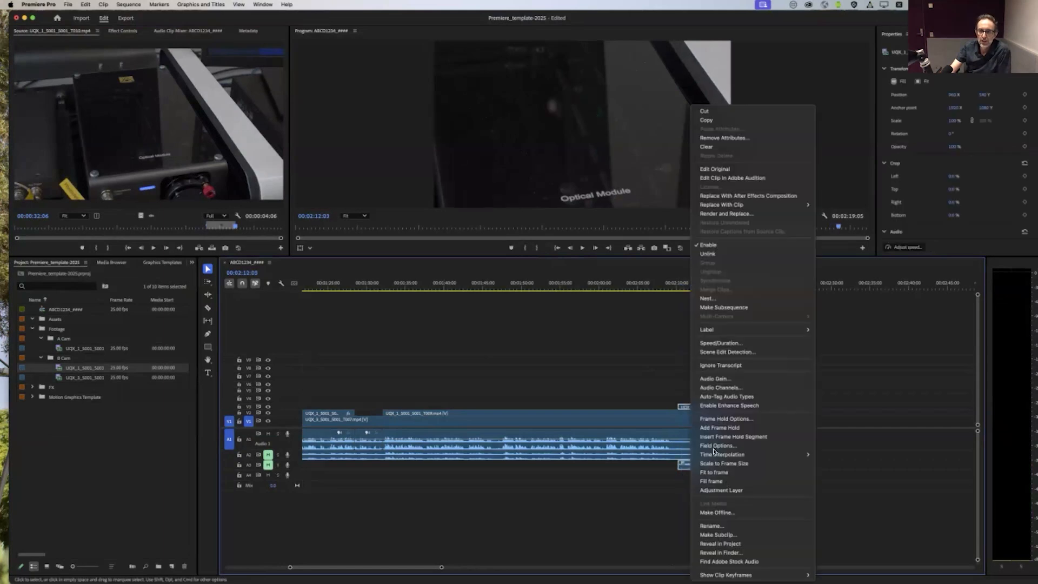
left_click(730, 472)
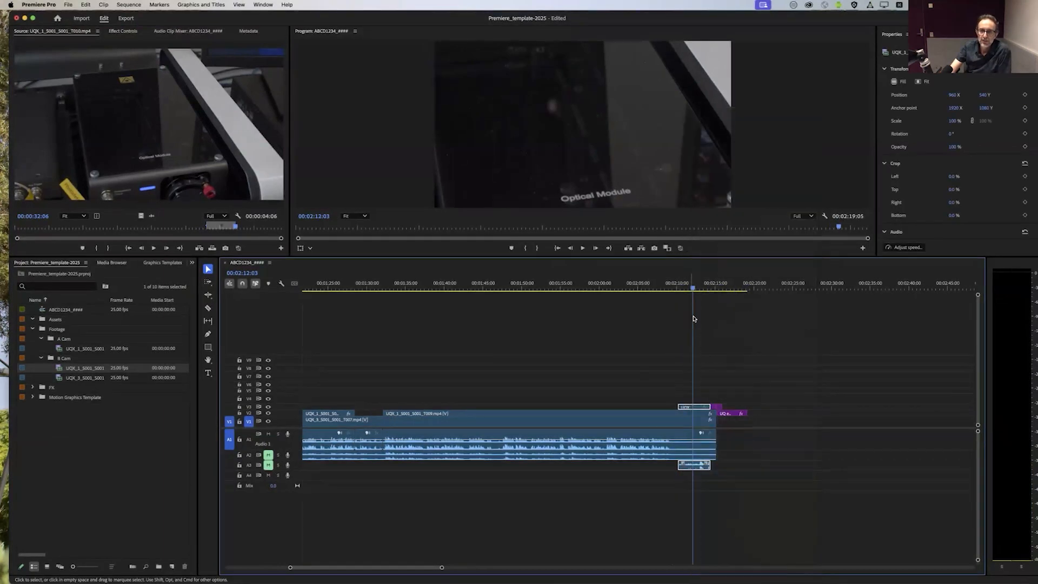
left_click(670, 282)
key("space")
left_click_drag(675, 281, 698, 284)
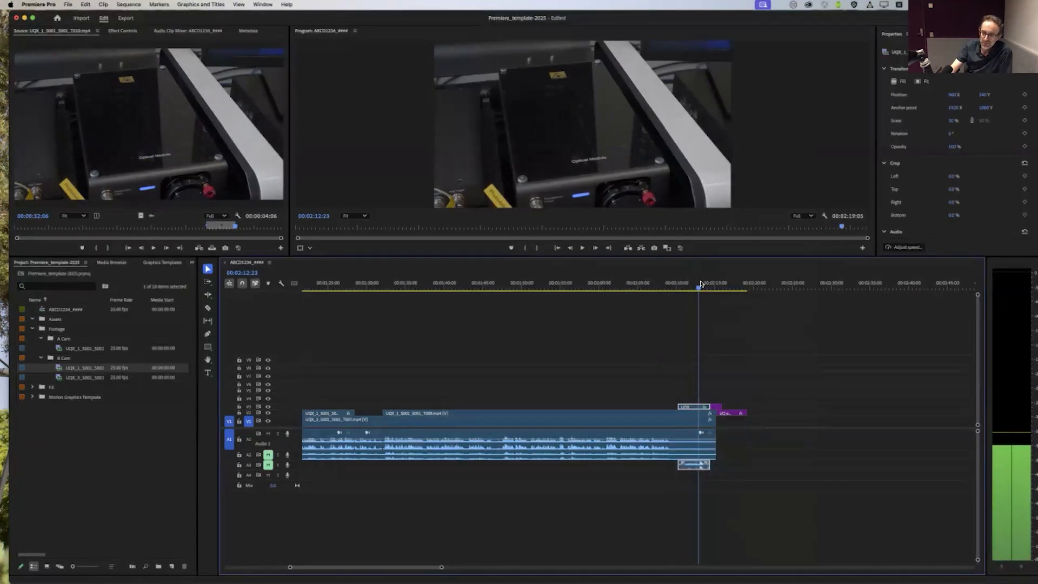
Step: Select the V2 clip spanning 00:01:00 and show the Basic Correction controls of Lumetri Color for it
left_click_drag(587, 284, 553, 303)
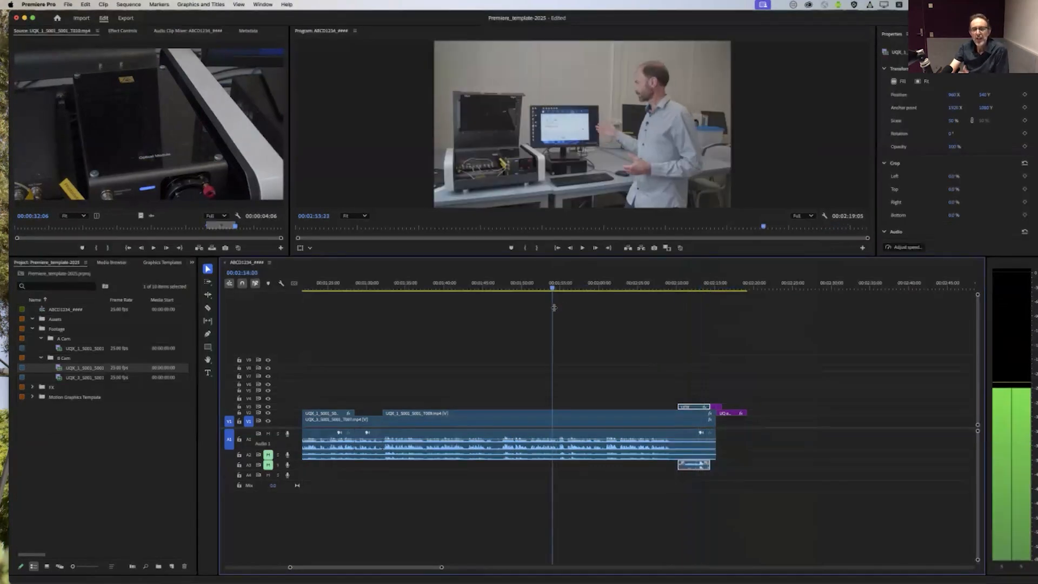
left_click_drag(420, 568, 453, 569)
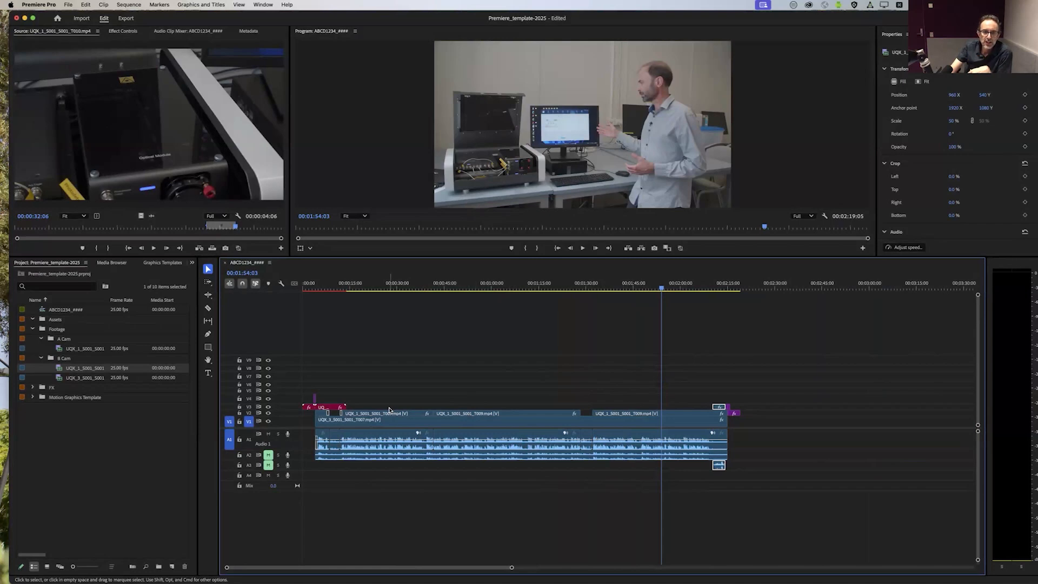
left_click(474, 415)
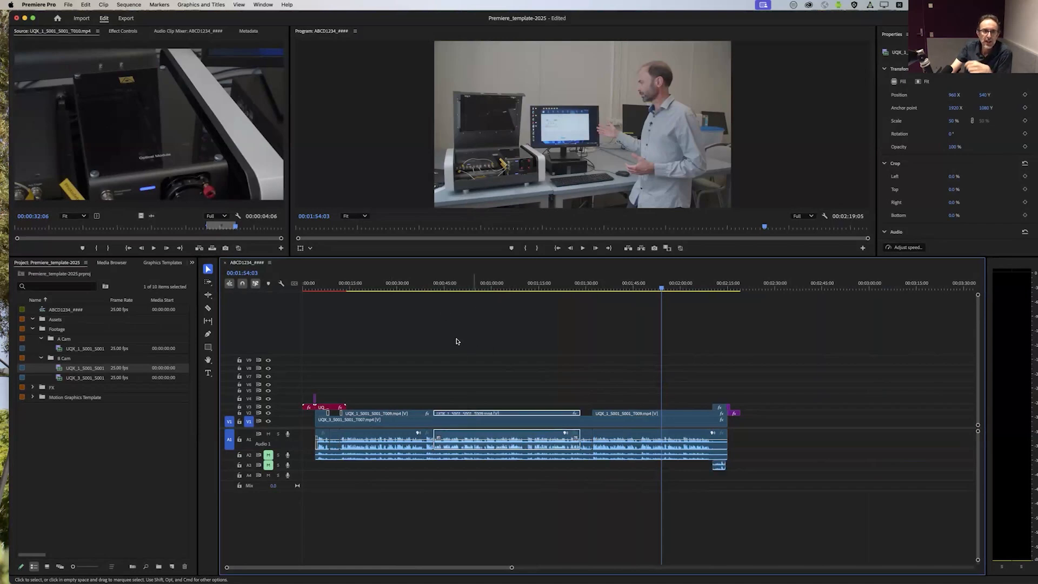
left_click(263, 5)
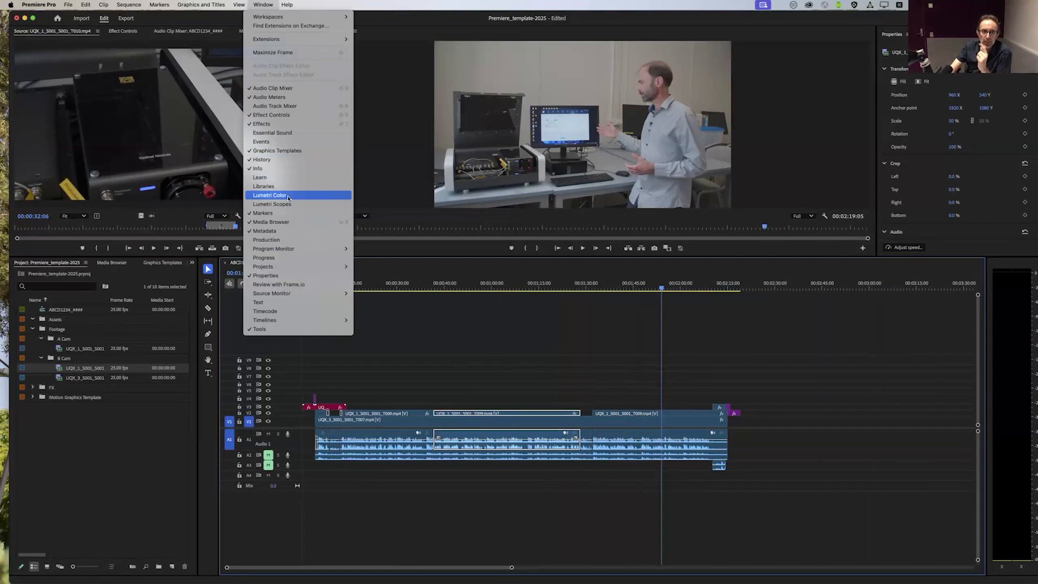
left_click(288, 196)
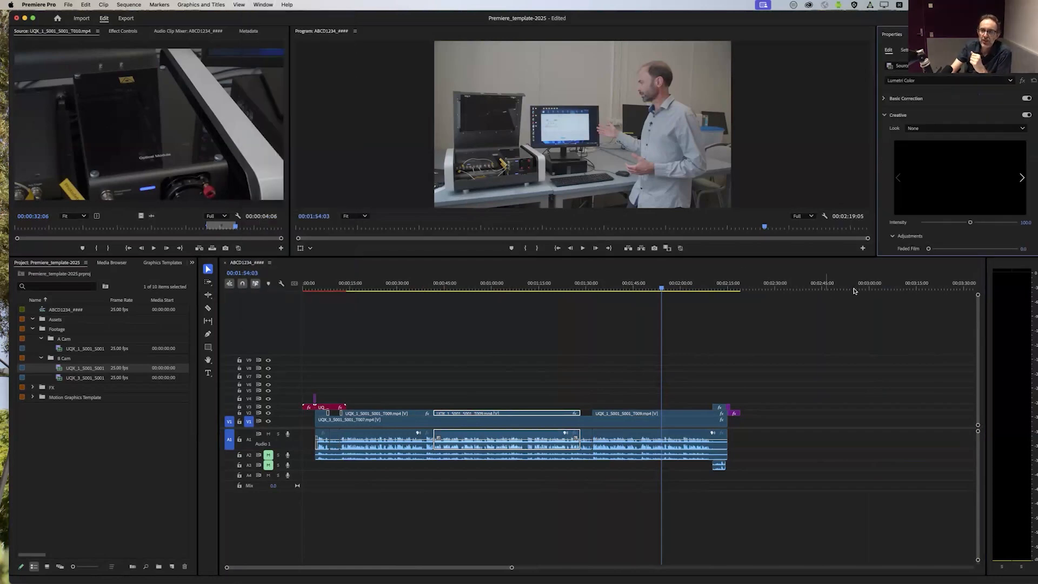
left_click(885, 115)
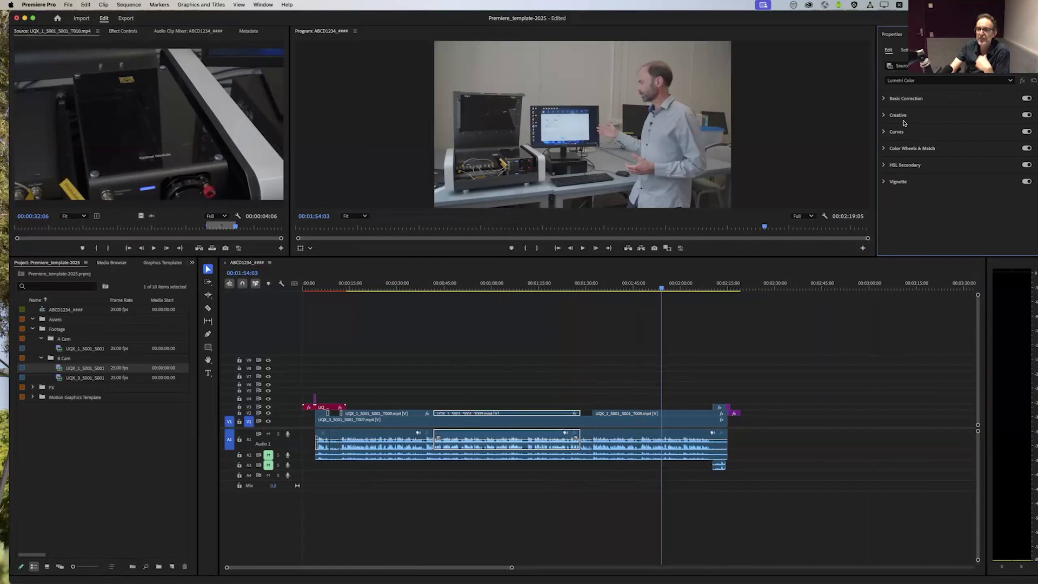
left_click(883, 99)
scroll(881, 131, "down", 3)
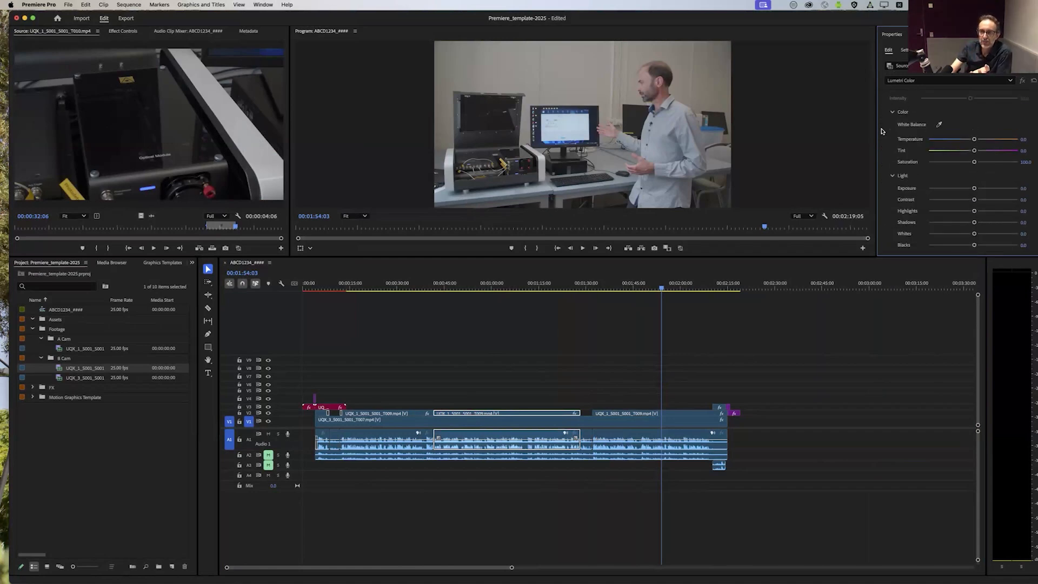
Step: At 00:01:02:12, set the selected clip's Exposure to about 0.3, Contrast 24.9, Highlights 24.0 and Shadows -13.8
left_click(499, 285)
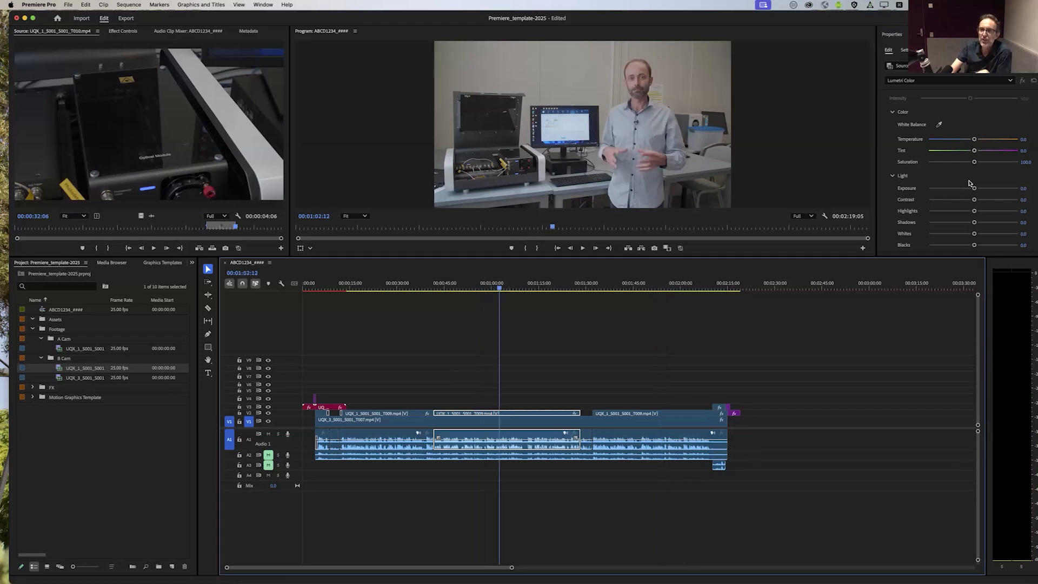
left_click_drag(975, 190, 978, 190)
left_click_drag(972, 189, 966, 227)
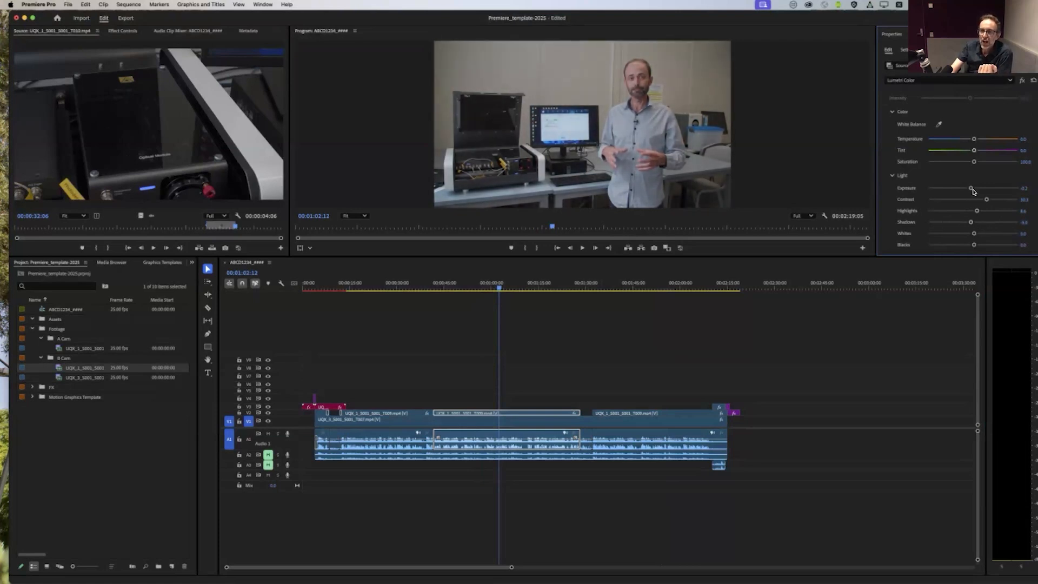
left_click_drag(963, 224, 985, 200)
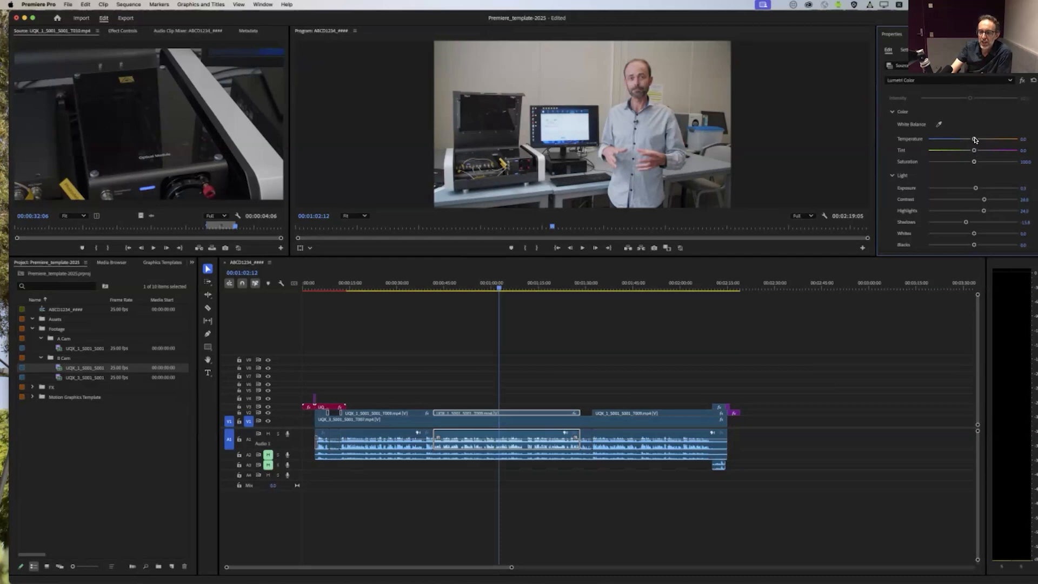
Step: Cool the selected V2 clip's colour by setting its Temperature to about -10
left_click_drag(969, 139, 966, 140)
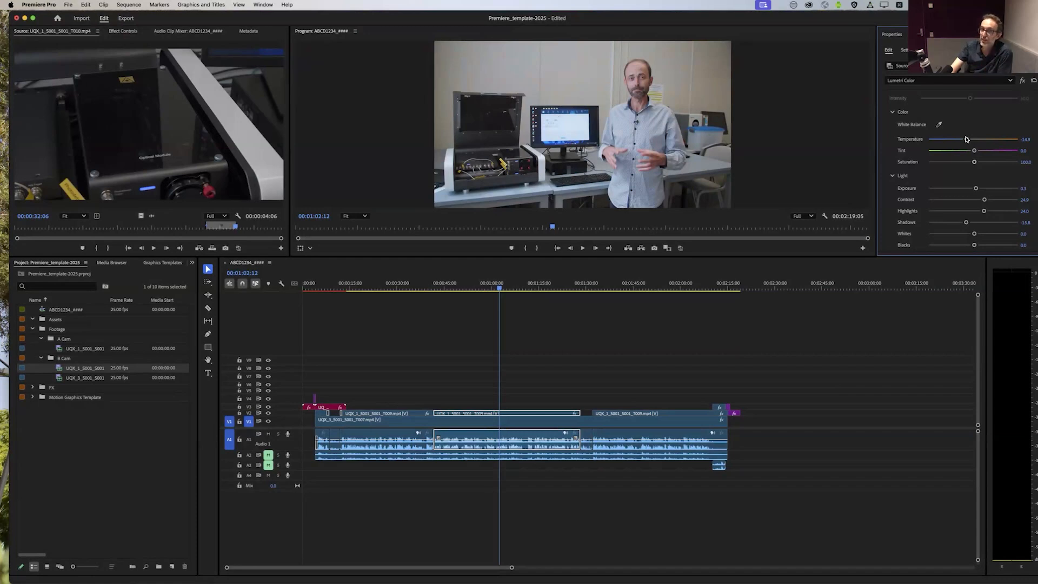
mouse_move(967, 139)
left_mouse_down()
mouse_move(982, 139)
mouse_move(972, 140)
left_mouse_up()
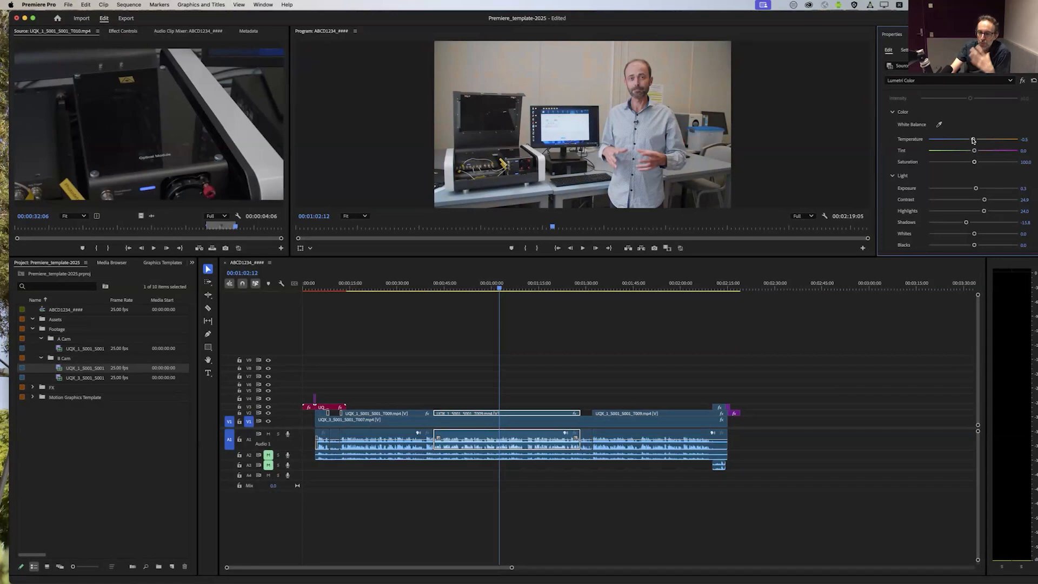
left_click_drag(973, 141, 965, 140)
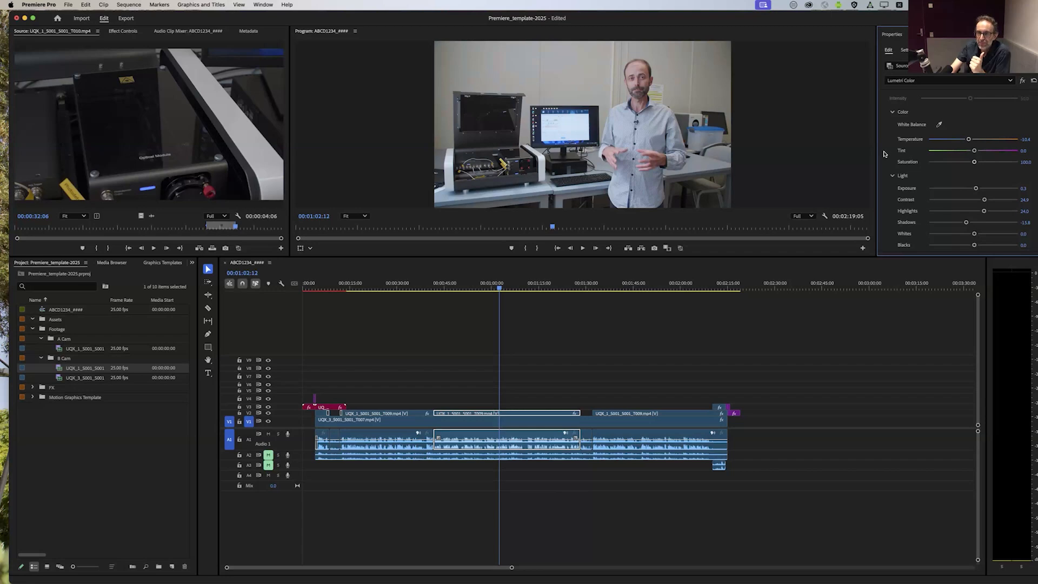
Step: In Lumetri's Creative adjustments for the selected V2 clip, set Sharpen to about 19.5 and Vibrance to about 26.7, then collapse the section
scroll(883, 154, "down", 2)
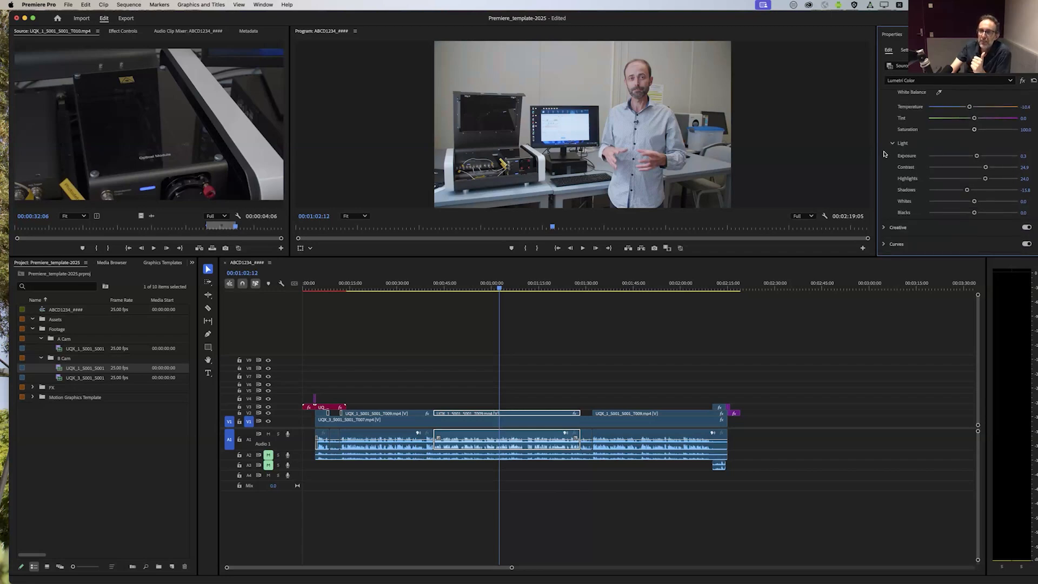
scroll(882, 156, "up", 2)
scroll(880, 156, "down", 3)
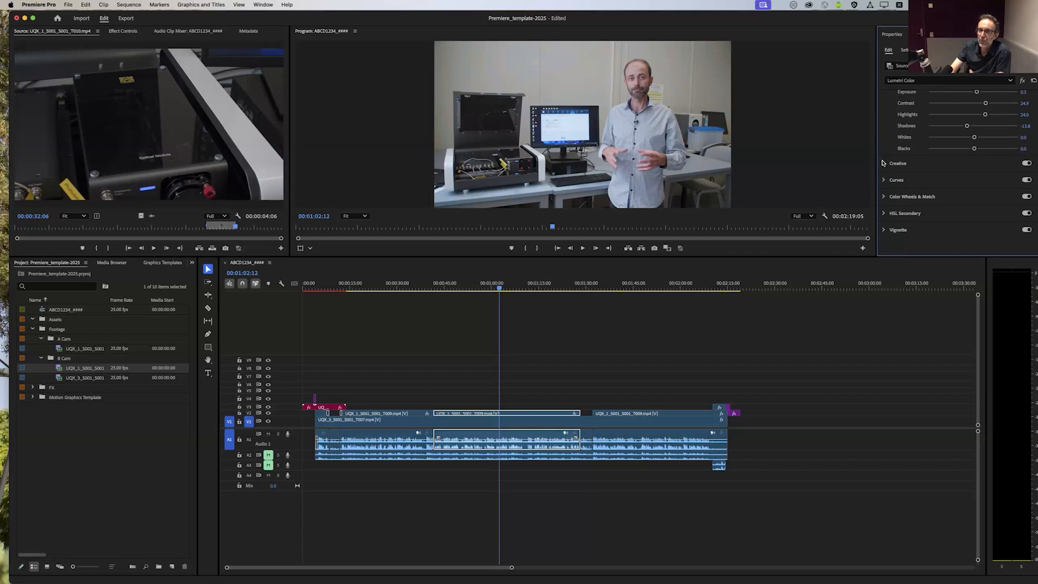
left_click(884, 164)
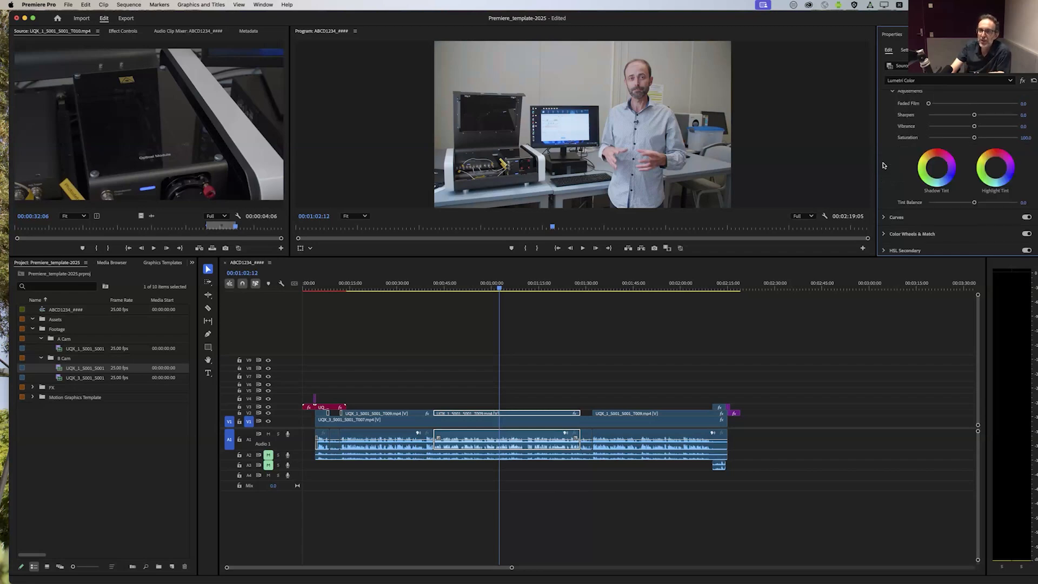
scroll(895, 141, "up", 3)
scroll(895, 142, "up", 2)
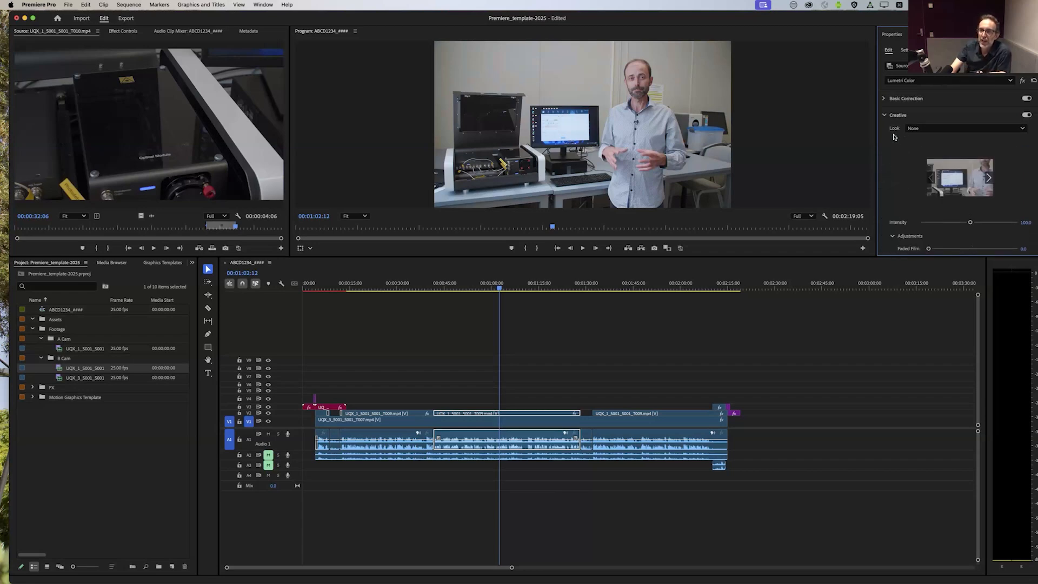
scroll(894, 137, "down", 4)
scroll(897, 145, "up", 2)
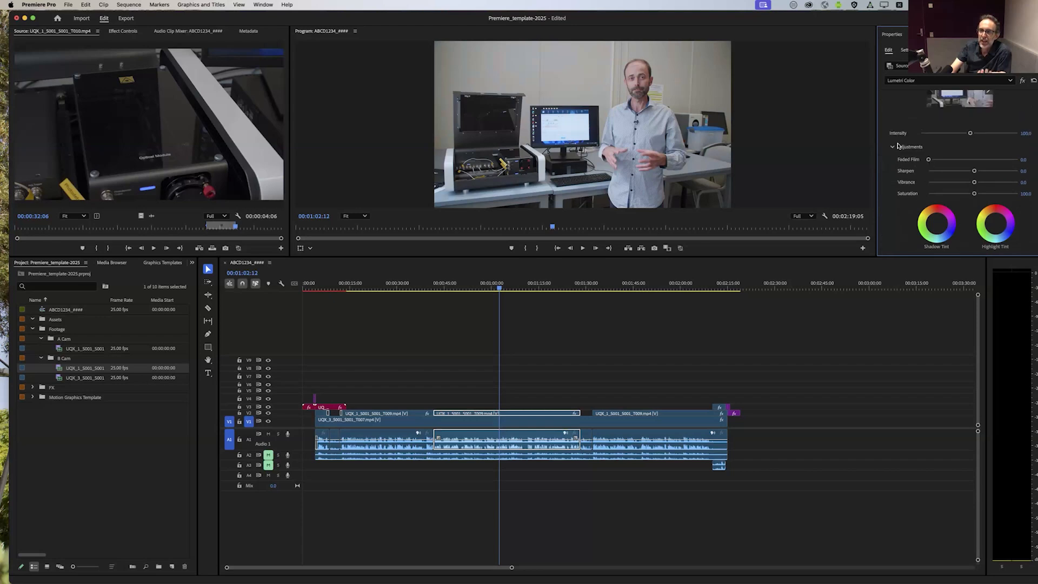
mouse_move(976, 172)
left_mouse_down()
mouse_move(990, 172)
mouse_move(977, 183)
mouse_move(1017, 185)
mouse_move(987, 184)
mouse_move(978, 194)
mouse_move(995, 185)
mouse_move(985, 185)
left_mouse_up()
double_click(984, 194)
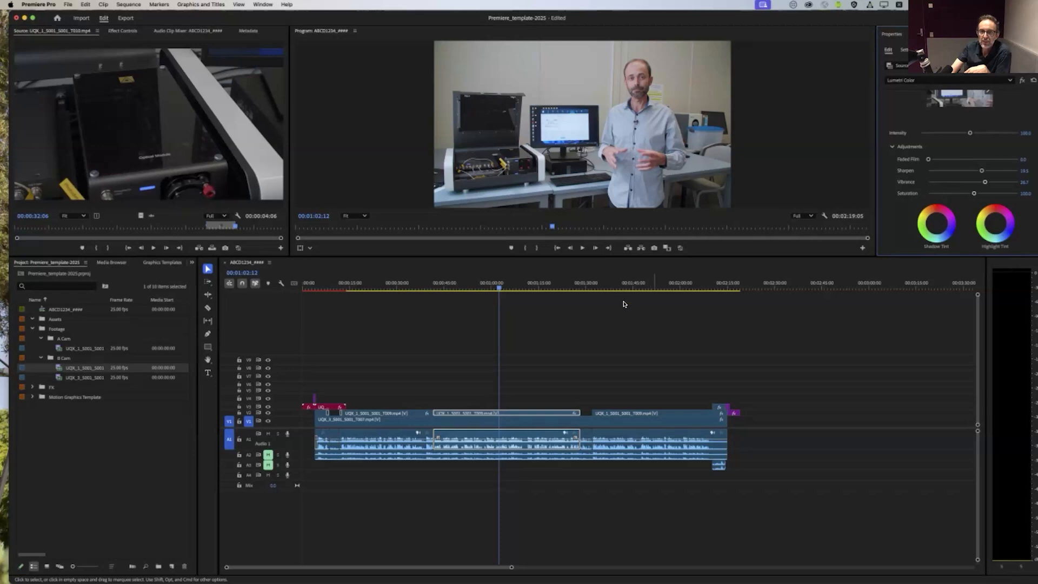
left_click_drag(550, 284, 522, 283)
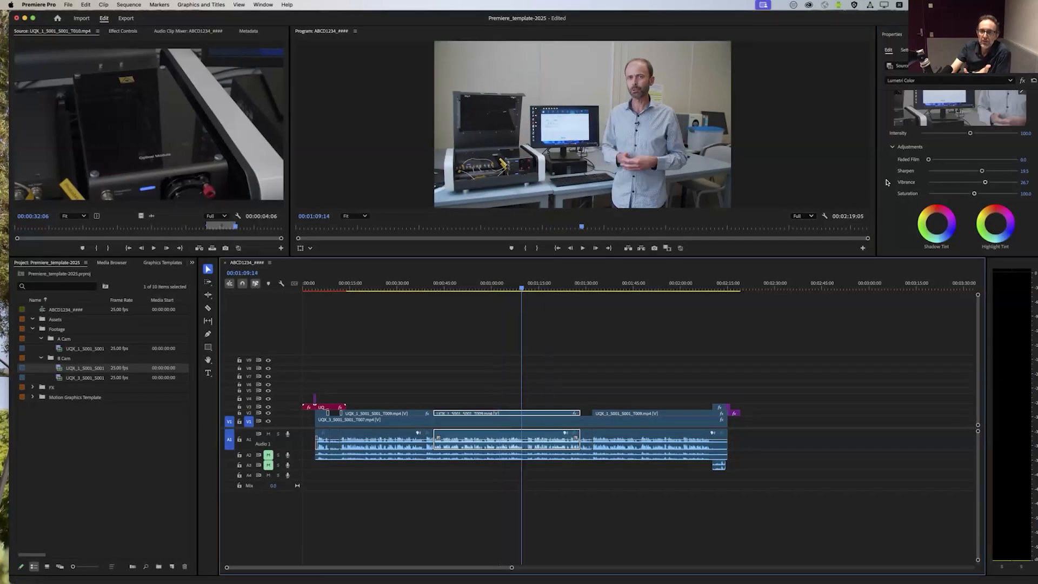
scroll(886, 182, "up", 4)
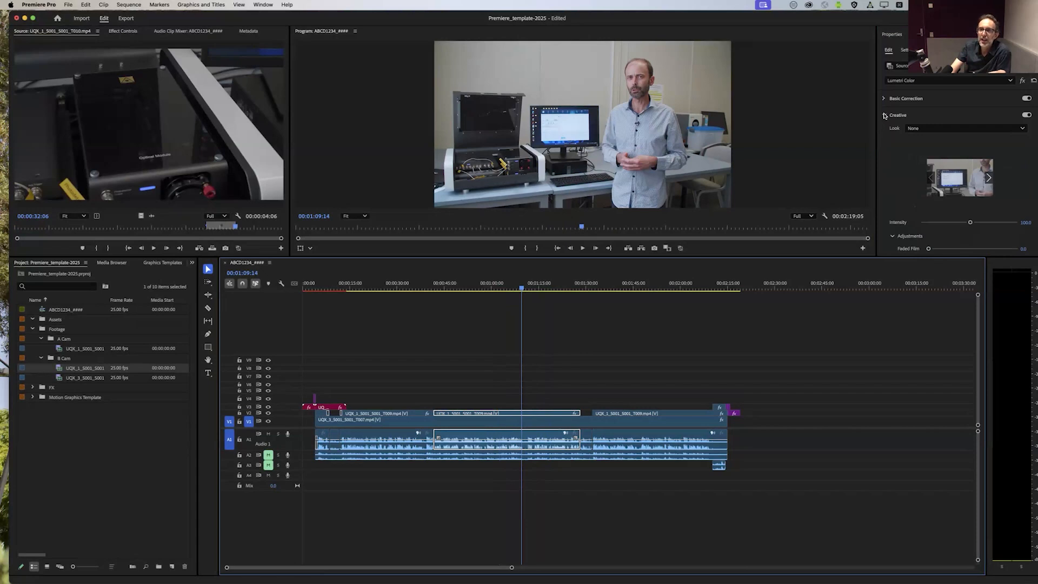
left_click(885, 115)
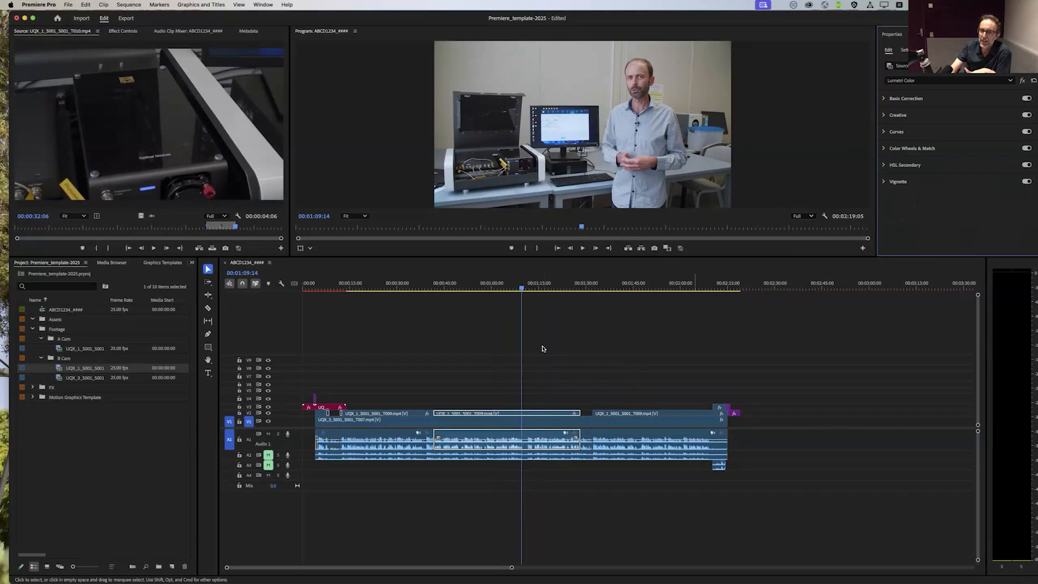
Step: Compare the corrected V2 clip around 00:01:10 with the ungraded last V2 clip around 00:01:45
left_click_drag(521, 289, 617, 297)
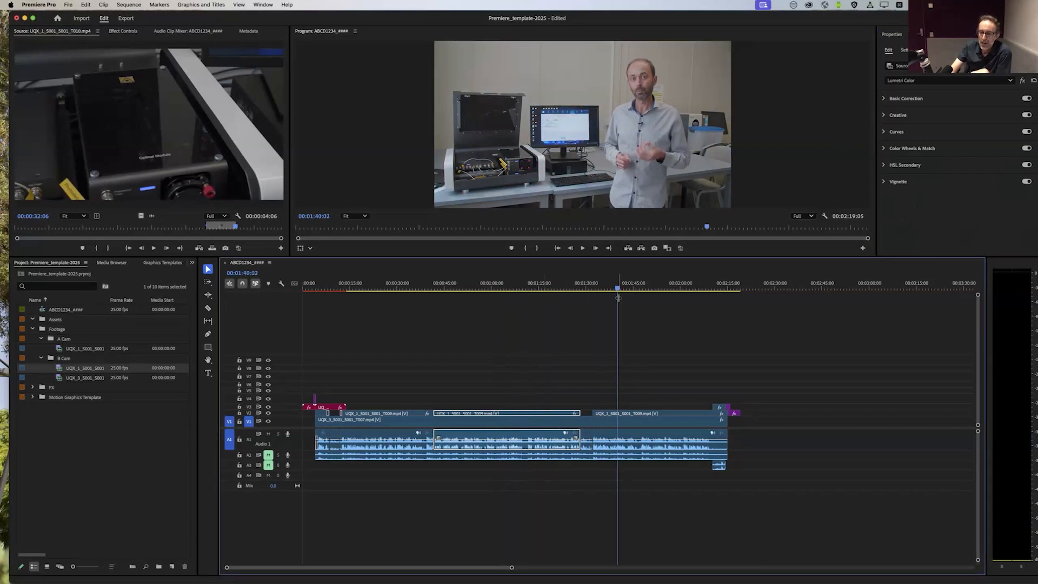
left_click(532, 285)
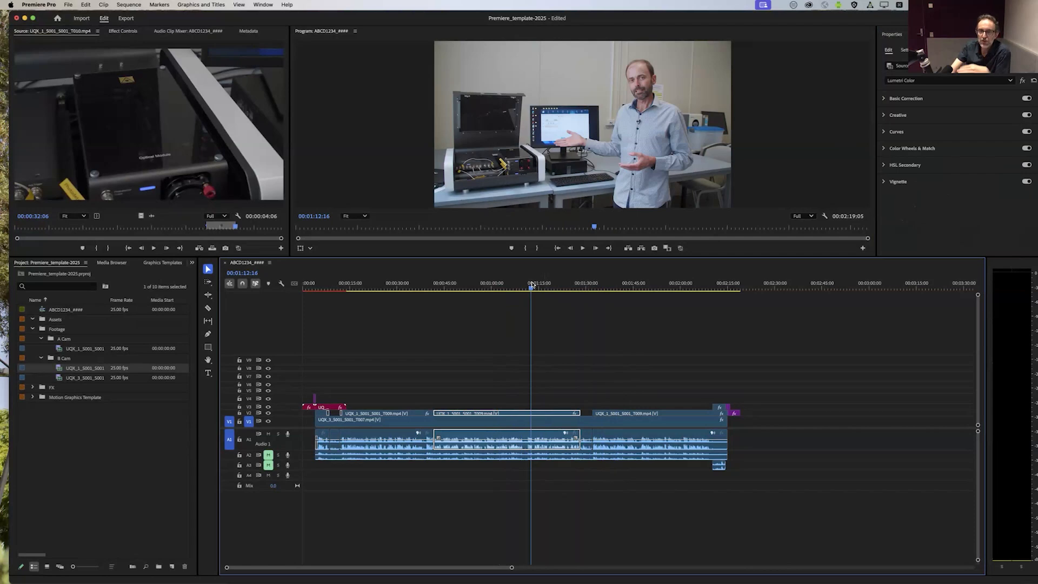
left_click(518, 287)
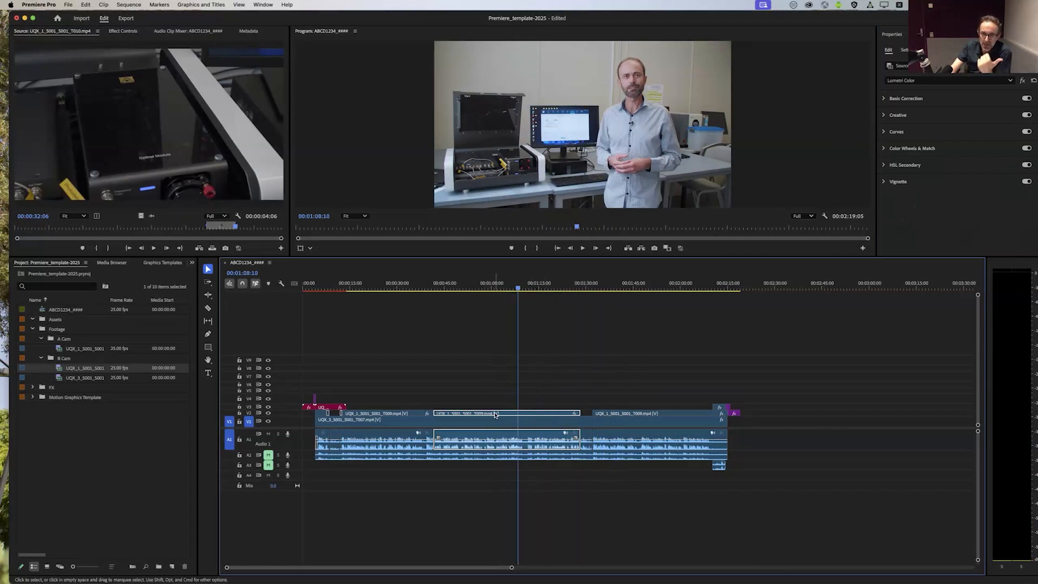
left_click(624, 286)
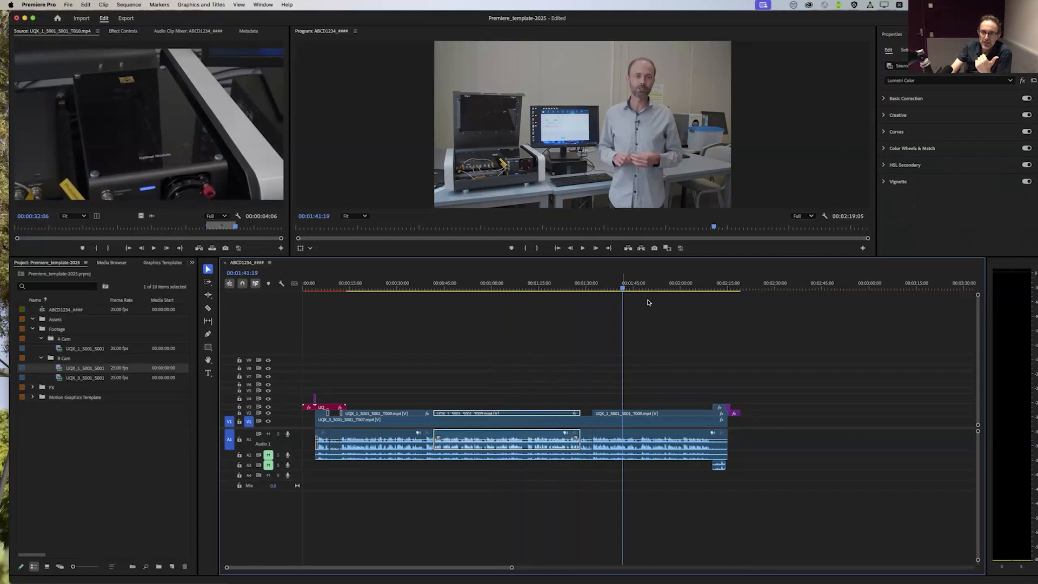
left_click(498, 287)
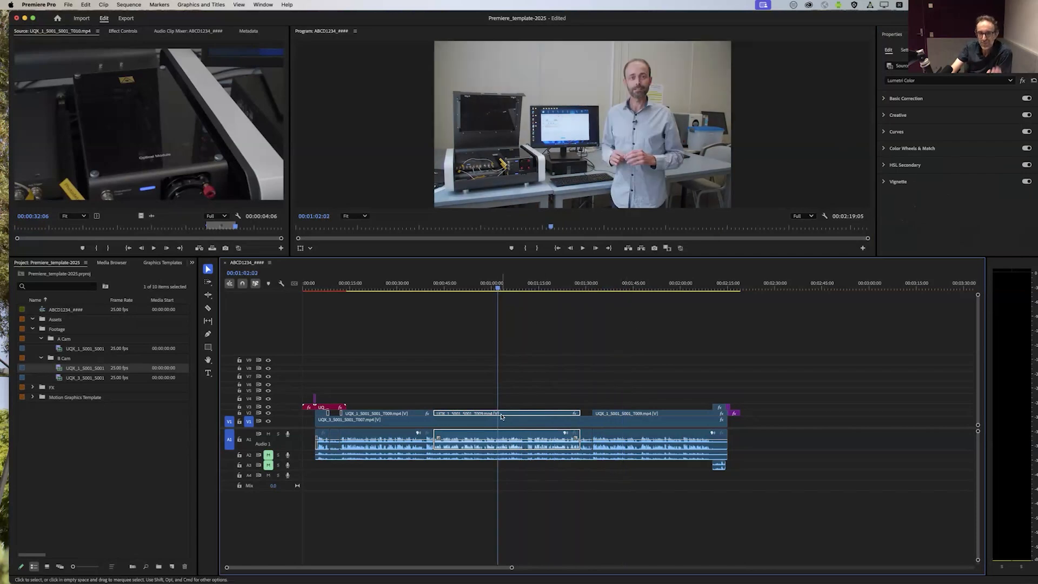
left_click(642, 289)
left_click(631, 416)
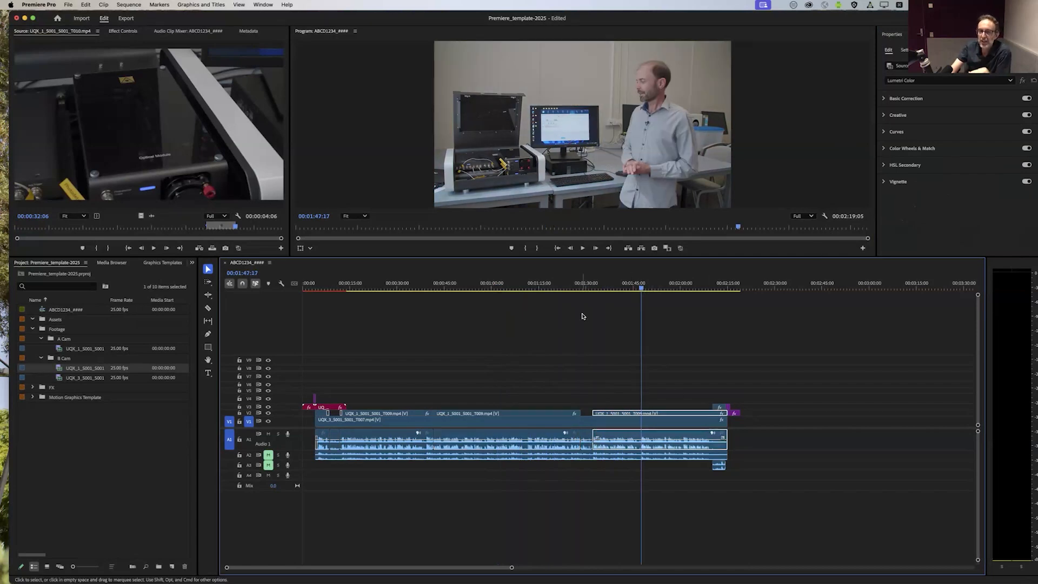
left_click_drag(589, 285, 524, 298)
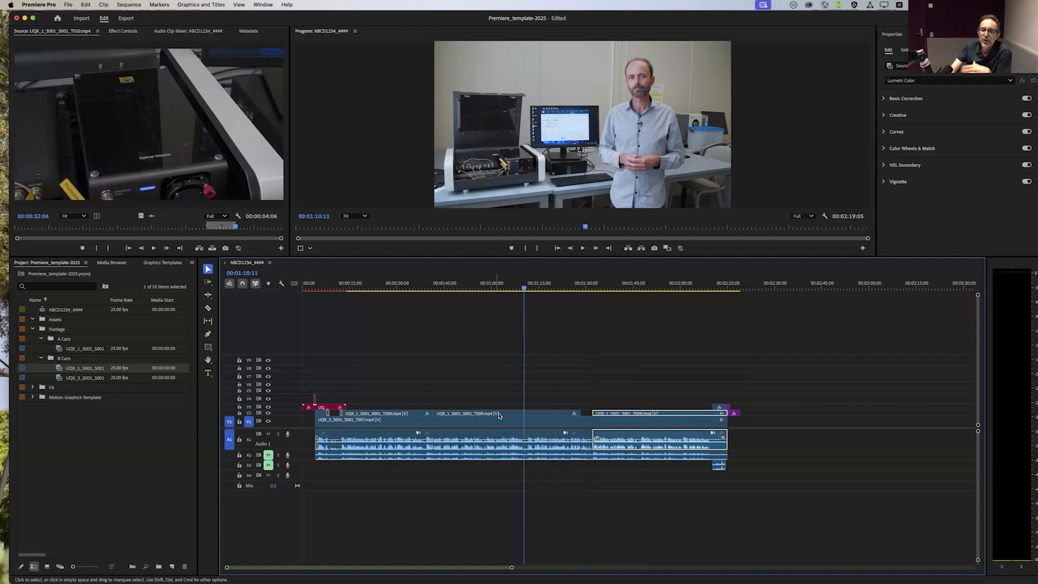
Step: Copy the colour-corrected V2 clip and open Paste Attributes for the last UQX_1 clip on V2
left_click(503, 415)
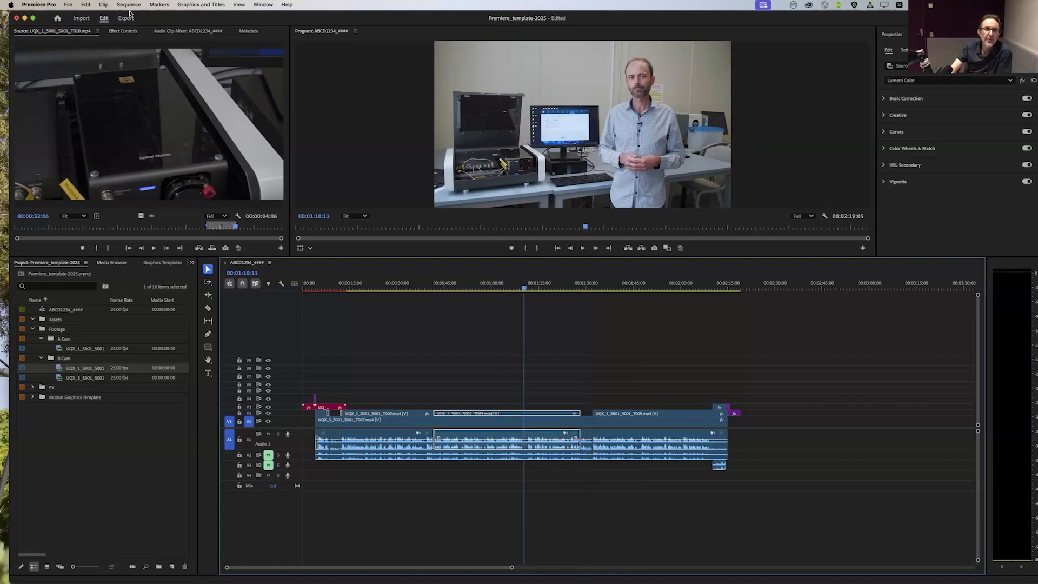
left_click(86, 5)
left_click(96, 49)
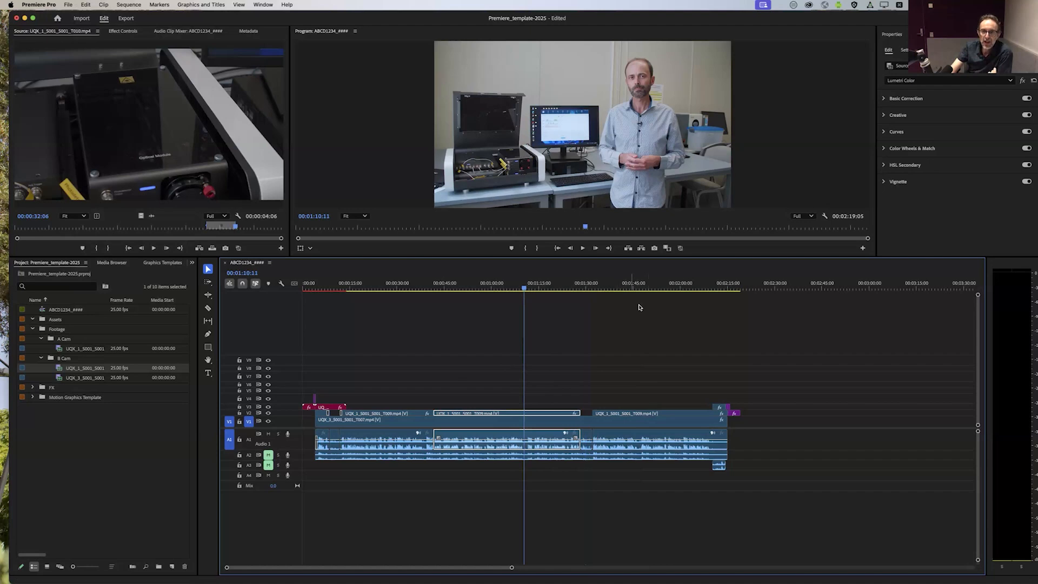
left_click(631, 285)
left_click(643, 415)
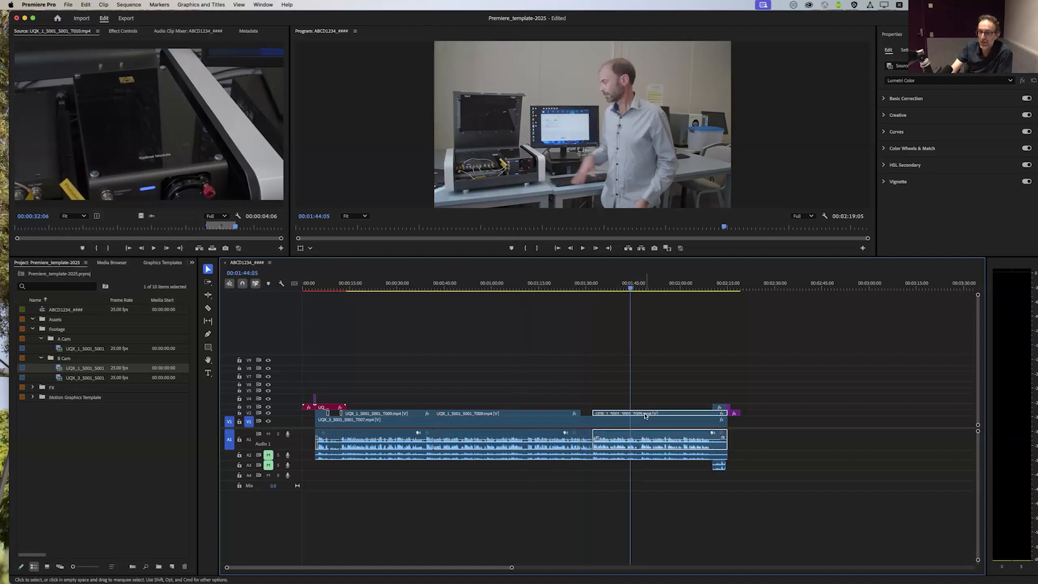
left_click(86, 5)
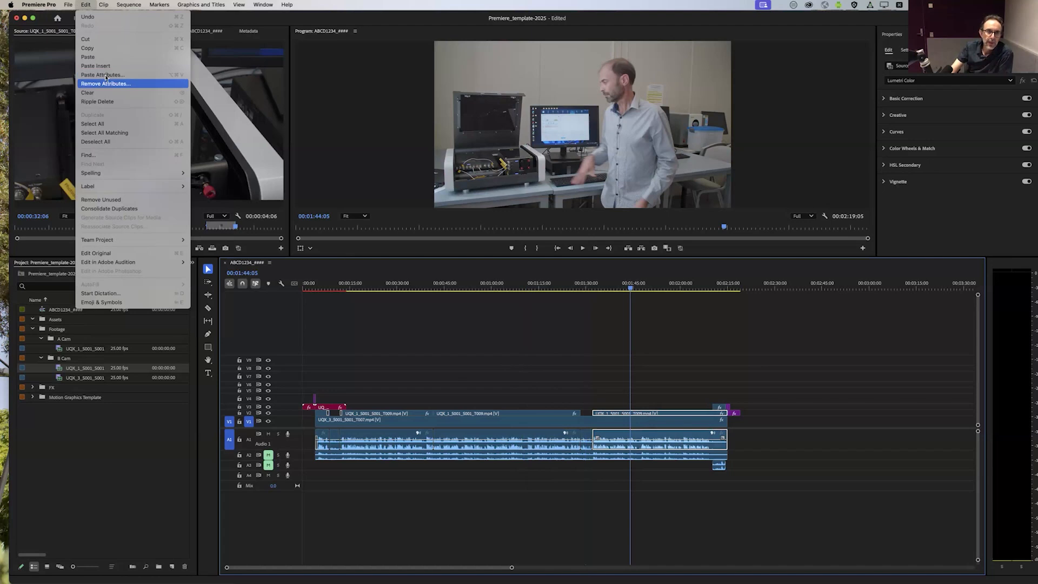
left_click(105, 77)
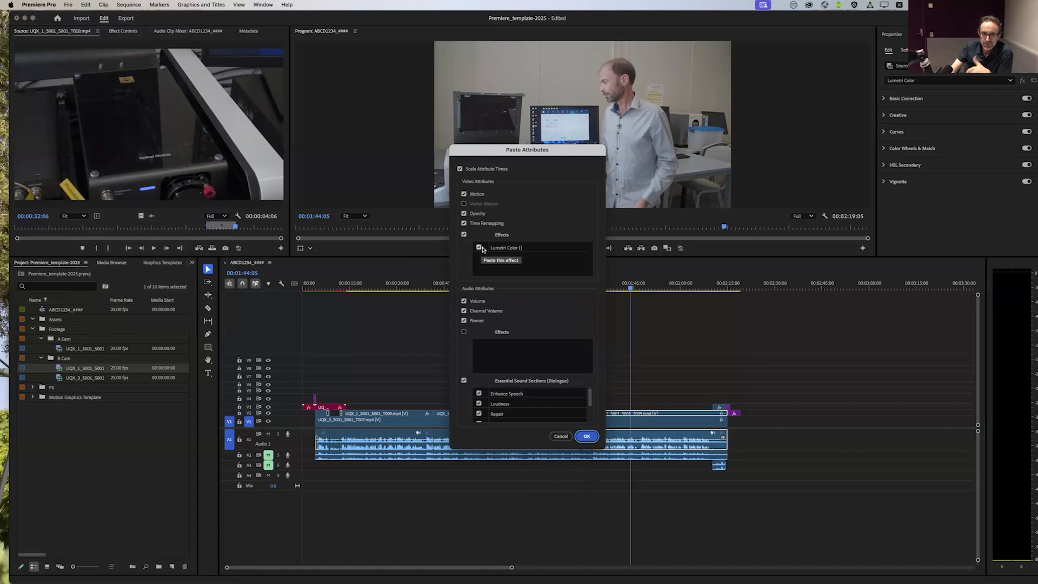
Step: Paste only the Lumetri Color effect onto the last V2 clip, excluding all motion, opacity, time and audio attributes, and check it against the corrected clip
left_click(460, 169)
left_click(464, 194)
left_click(464, 213)
left_click(464, 223)
left_click(464, 301)
left_click(464, 311)
left_click(464, 321)
left_click(464, 380)
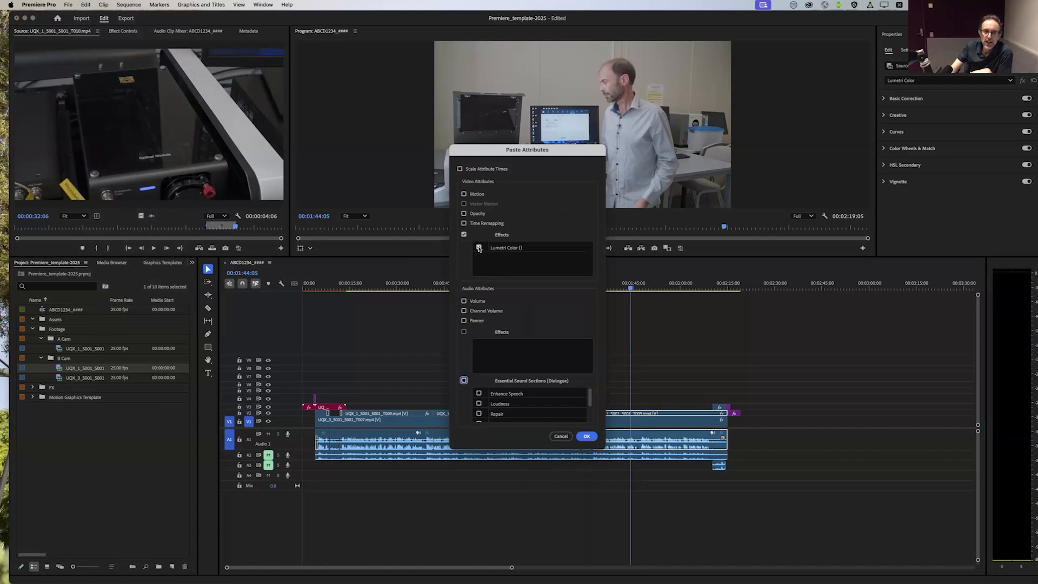
left_click(586, 436)
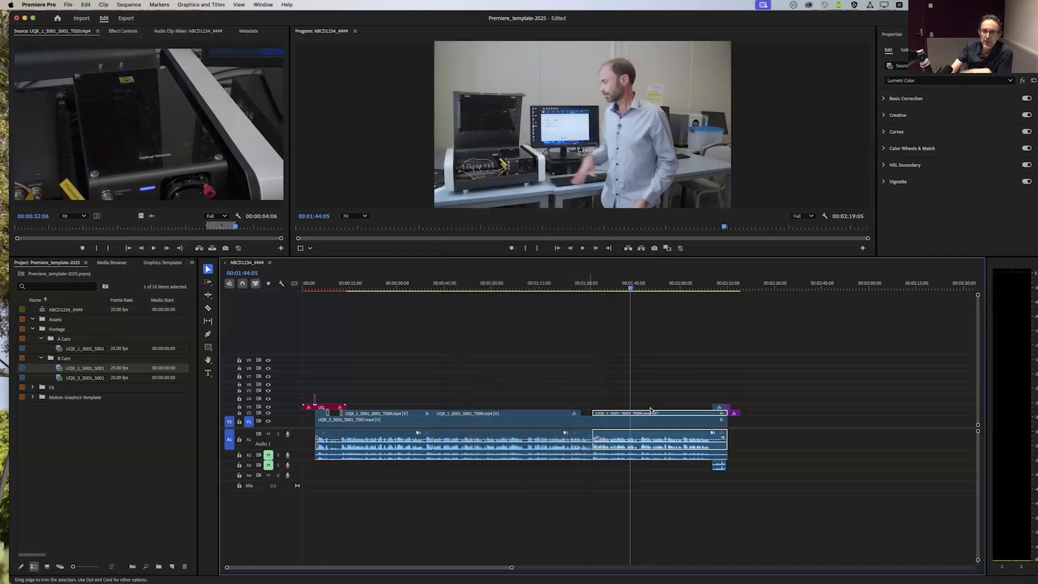
left_click_drag(639, 288, 530, 289)
left_click(658, 362)
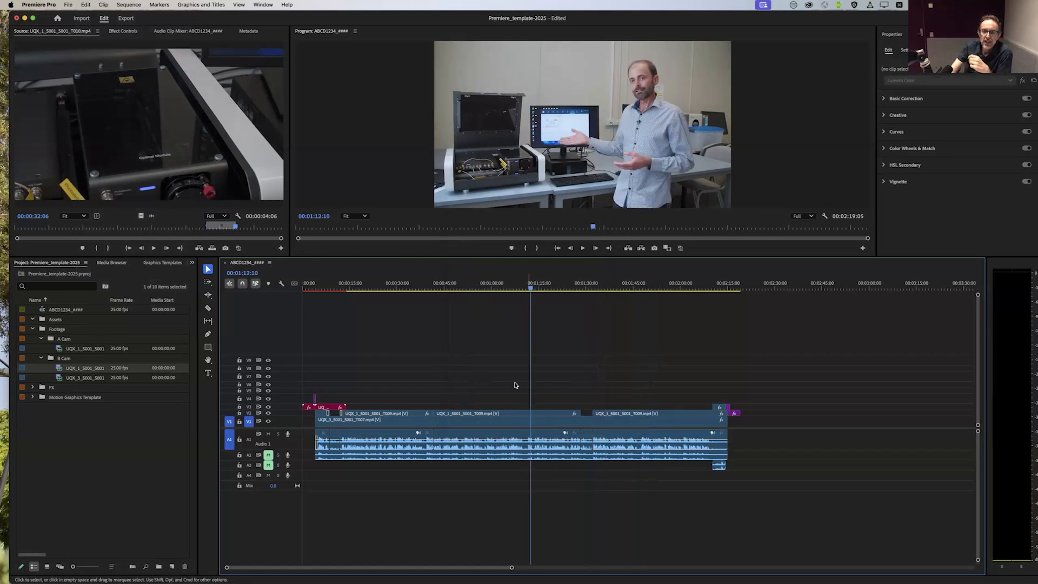
Step: Show the Essential Sound controls and select all the clips on audio track A1
left_click(548, 449)
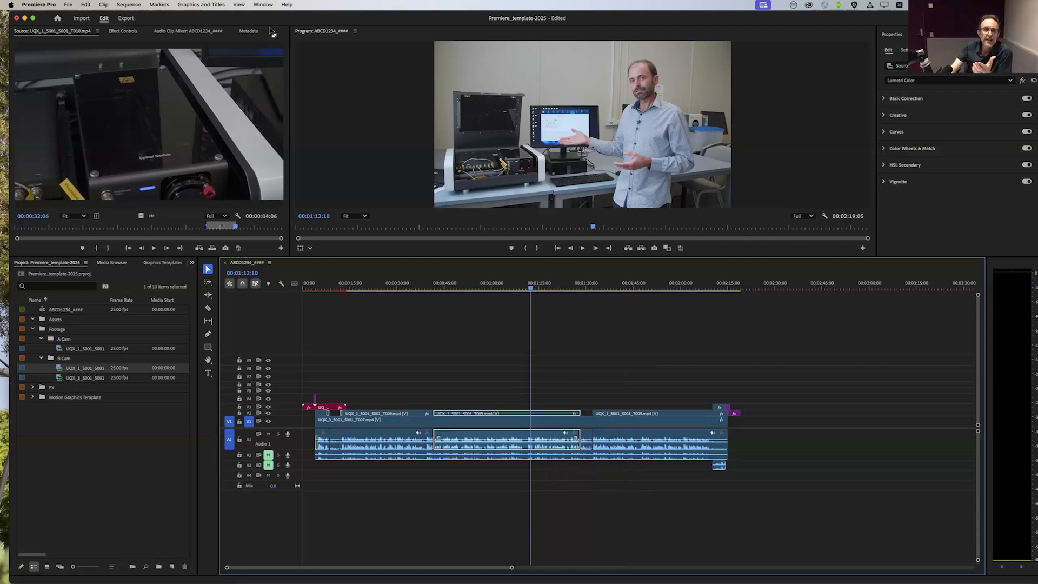
left_click(262, 5)
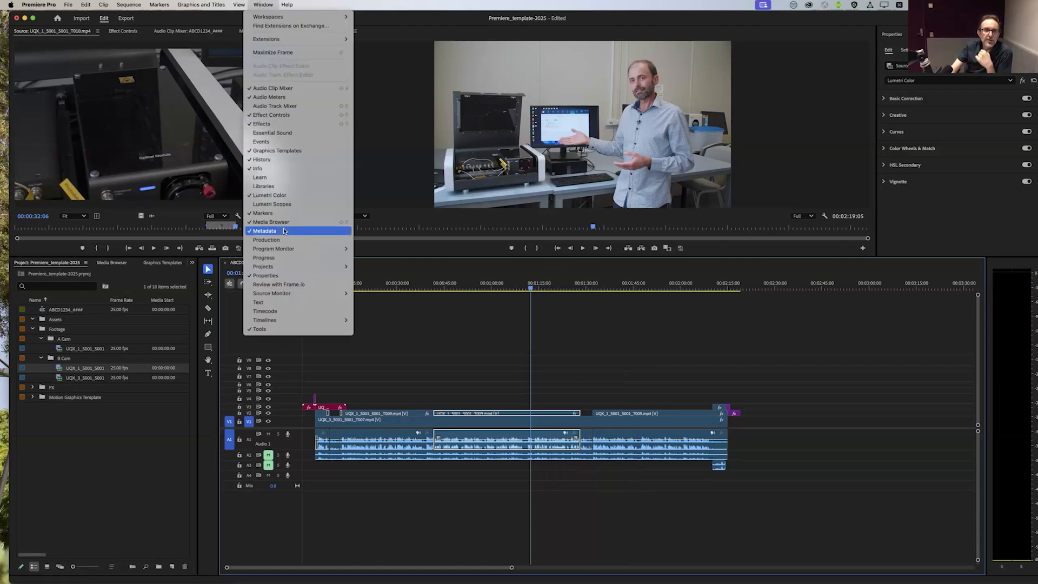
left_click(290, 134)
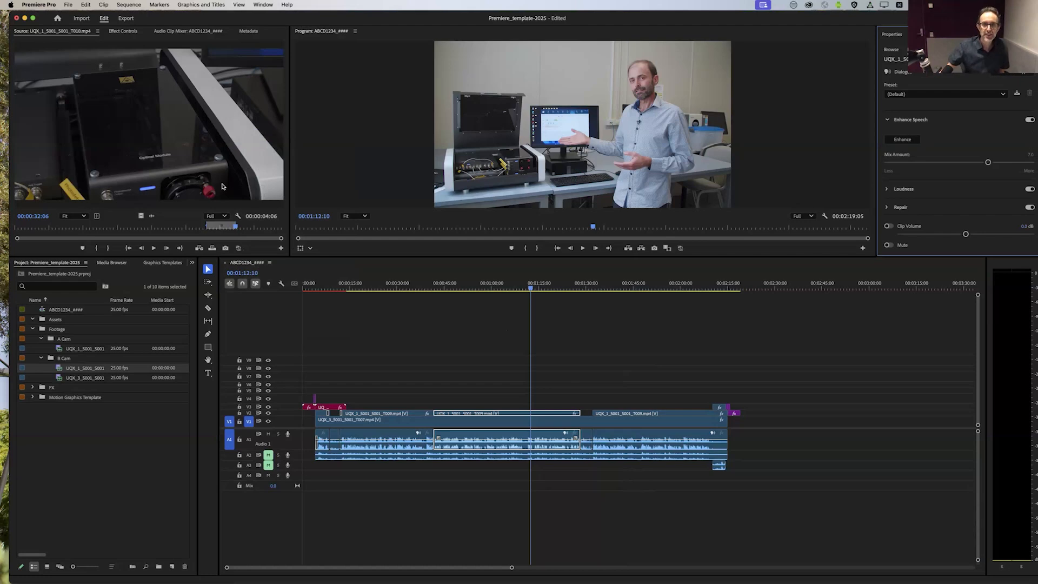
left_click(739, 437)
left_click_drag(739, 438, 312, 442)
left_click_drag(765, 443, 312, 442)
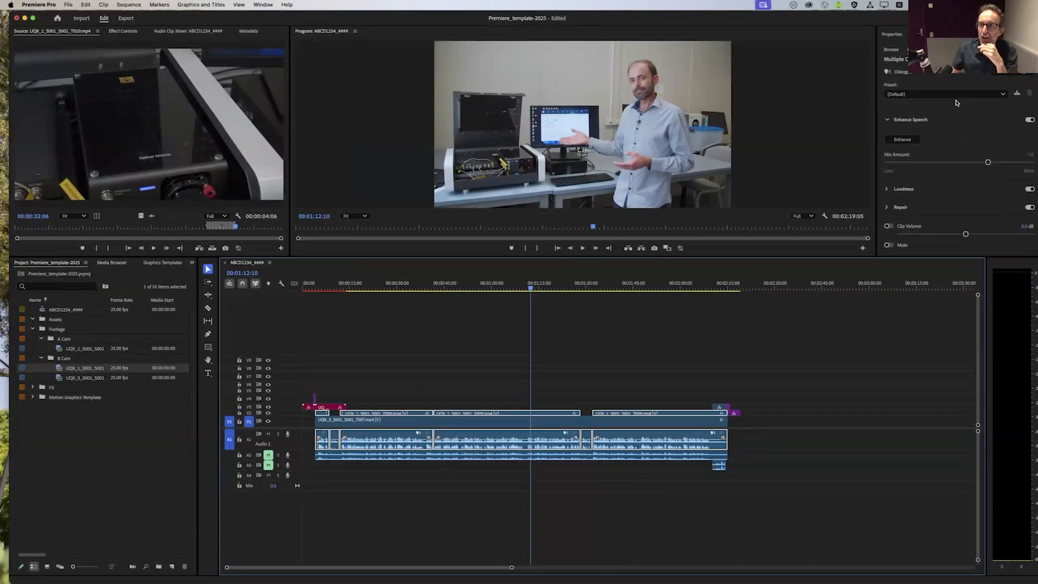
Step: Review the Dialogue presets and settings for the selected clips and listen to a short stretch from 00:01:12:10
left_click(1004, 95)
left_click(981, 87)
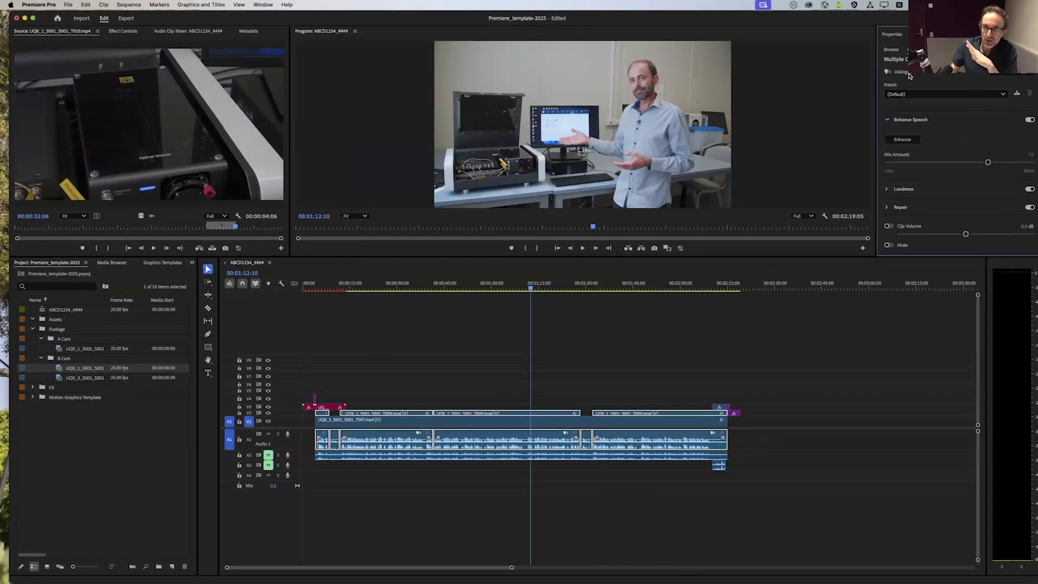
scroll(958, 144, "down", 2)
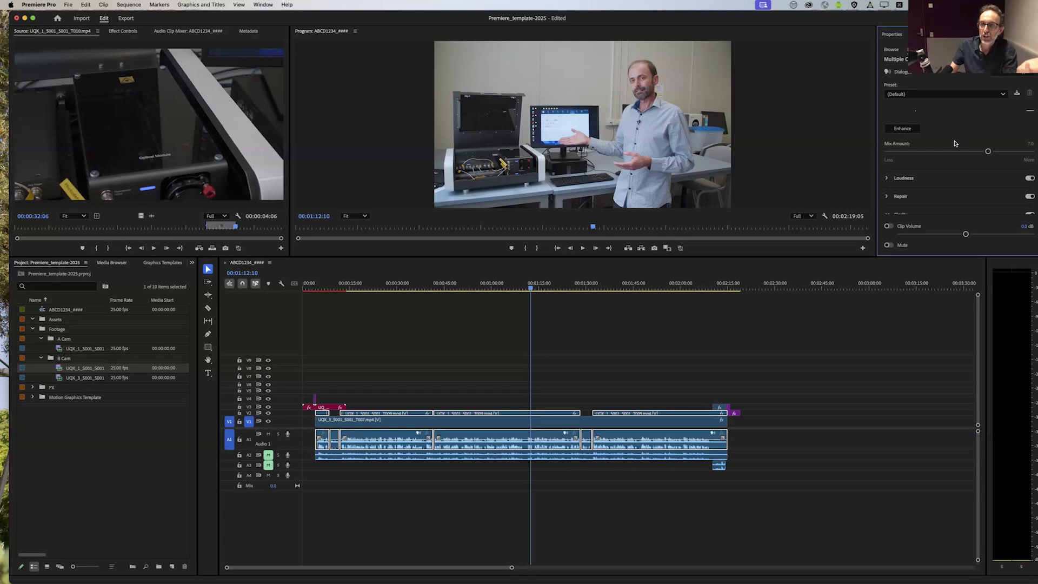
scroll(954, 142, "down", 5)
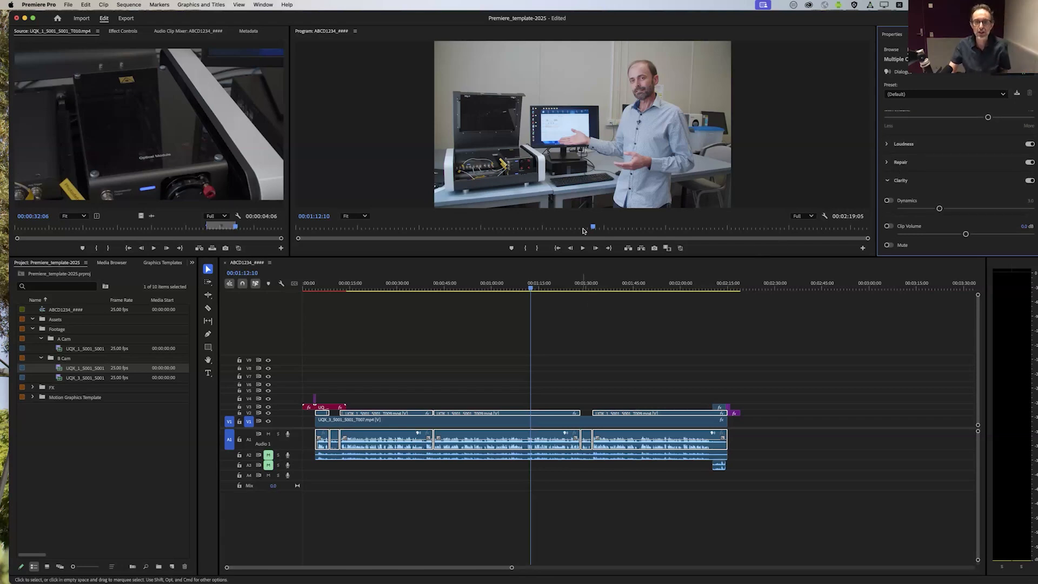
left_click(584, 249)
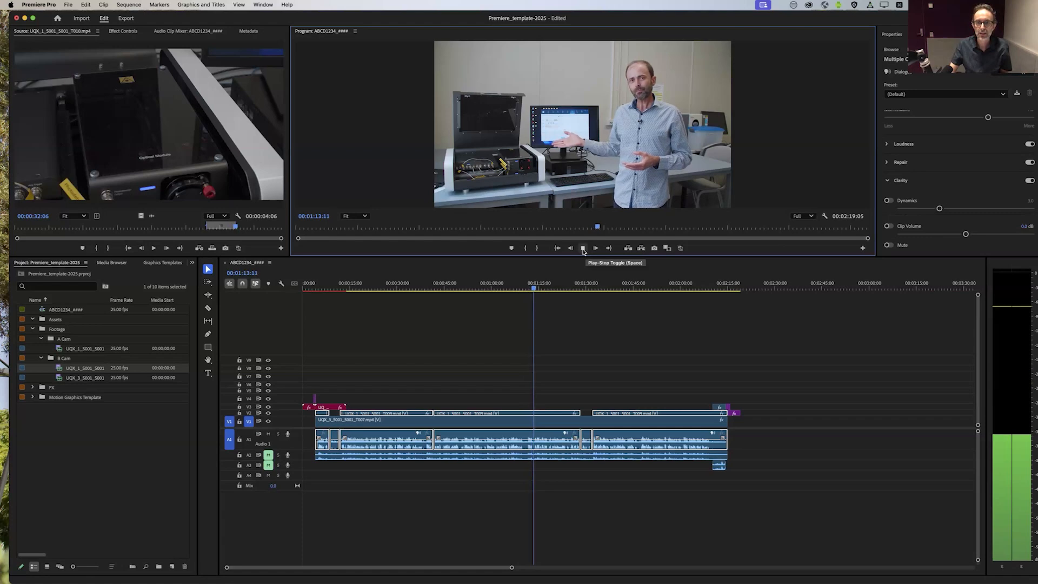
left_click(584, 250)
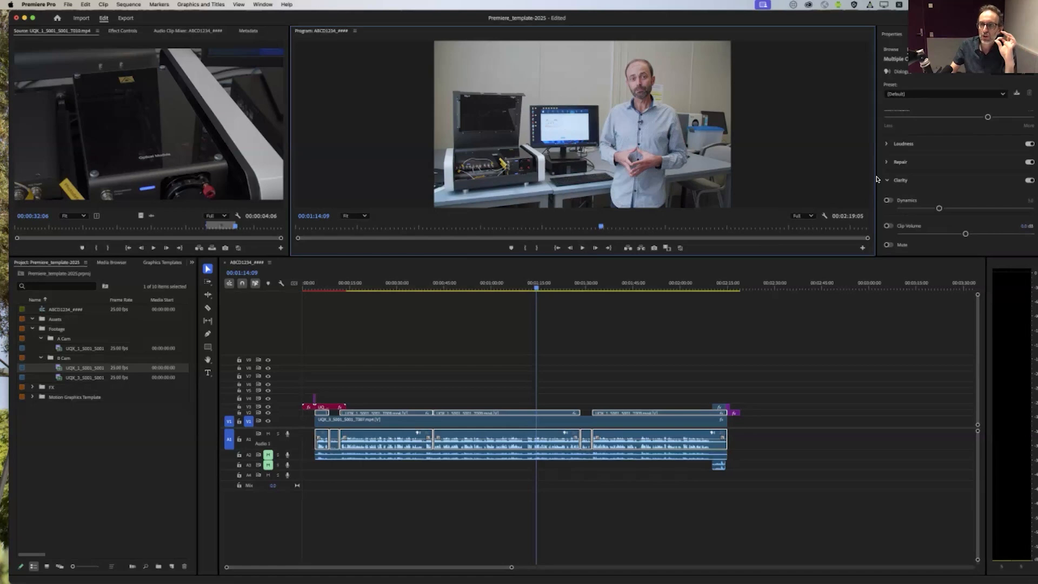
Step: Turn on Reduce Noise under Repair for the selected dialogue clips, set it to 3.0 and listen to short stretches
left_click(888, 163)
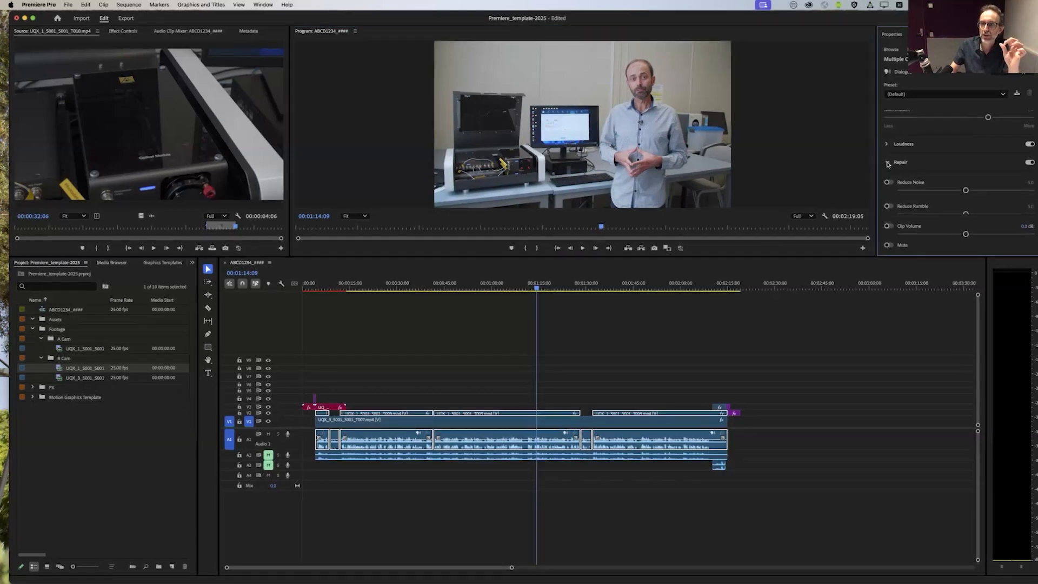
left_click(888, 183)
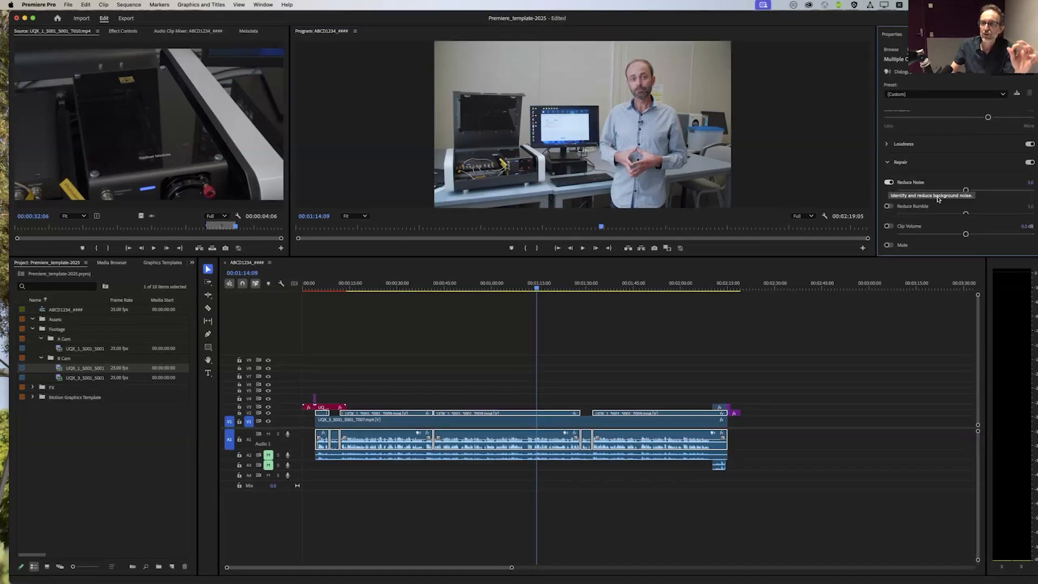
left_click_drag(966, 192, 941, 192)
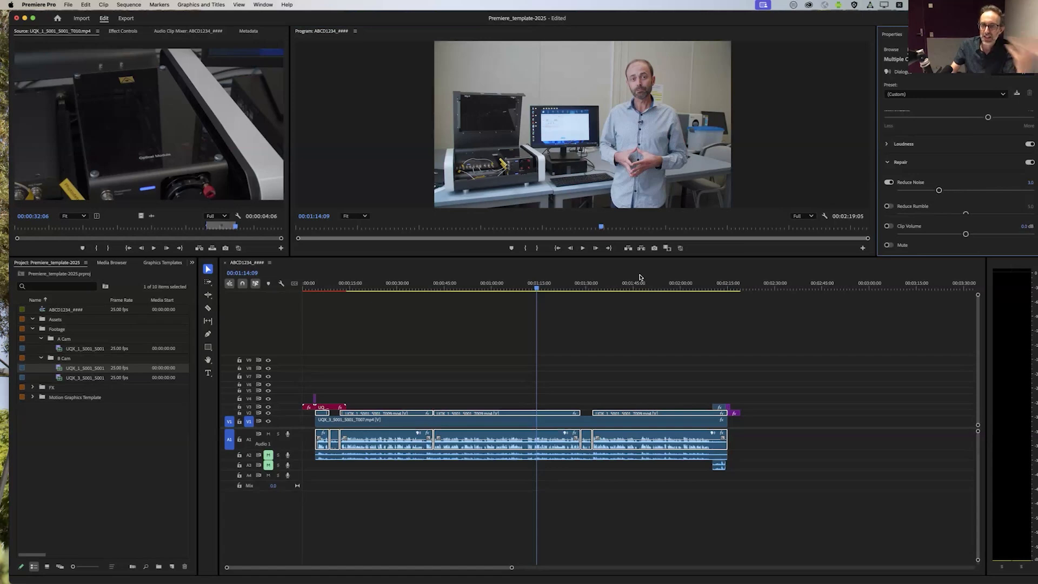
left_click(584, 248)
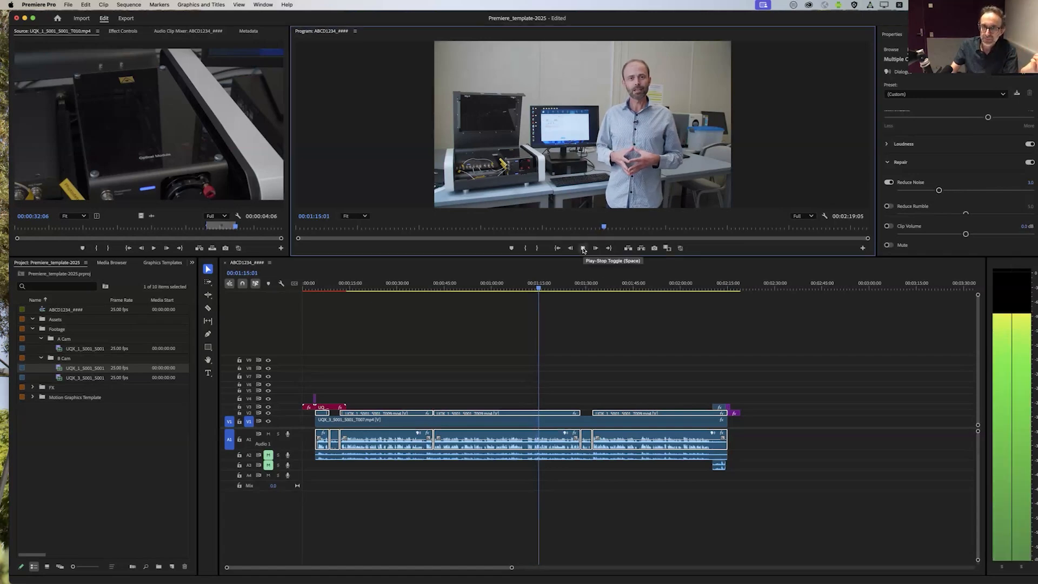
left_click(583, 248)
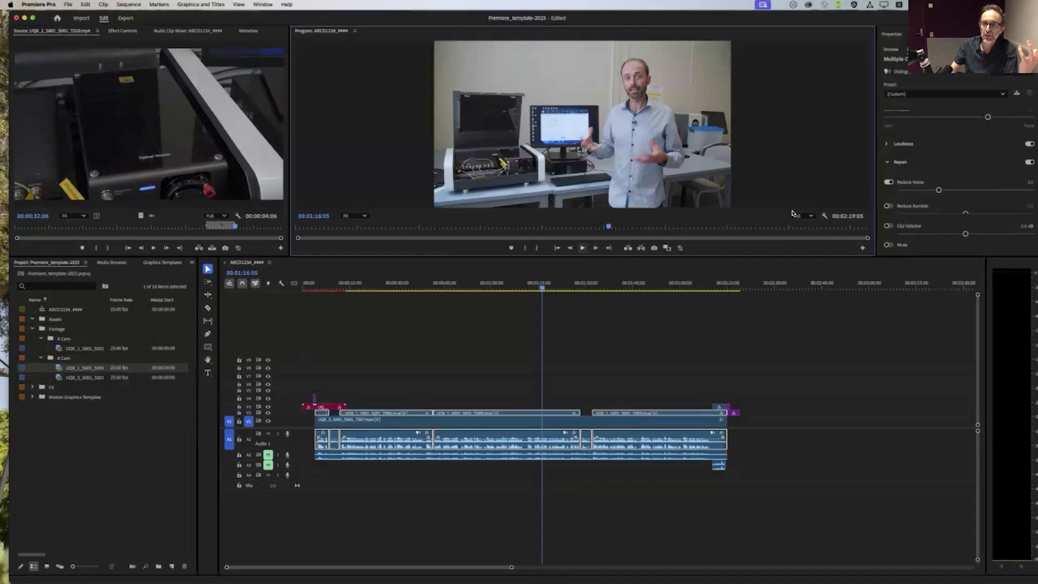
left_click(581, 249)
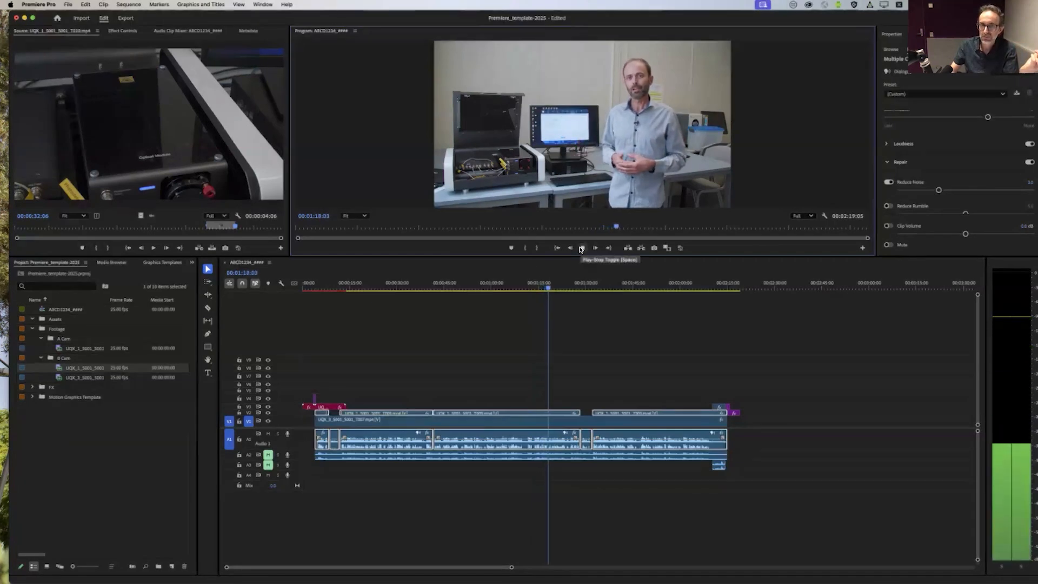
left_click(581, 249)
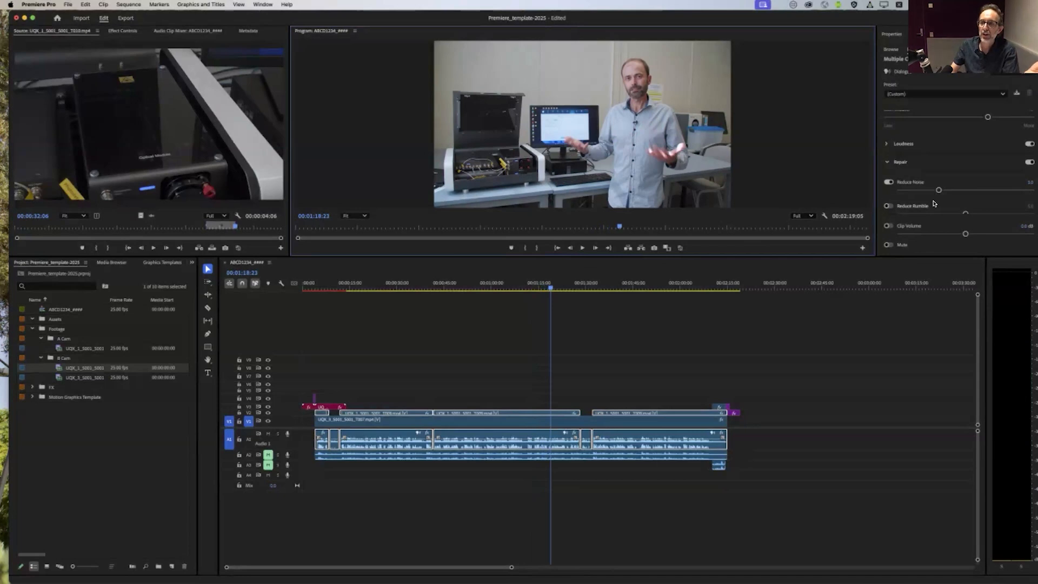
Step: Try Reduce Noise at its maximum of 10.0 while listening, and return it to 3.0
left_click_drag(939, 192, 1031, 191)
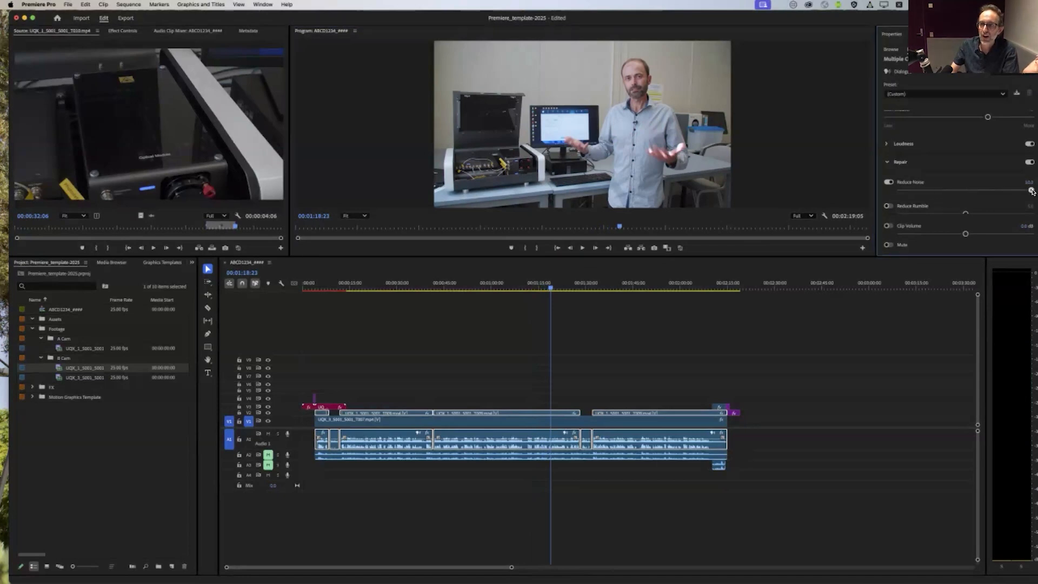
left_click(582, 248)
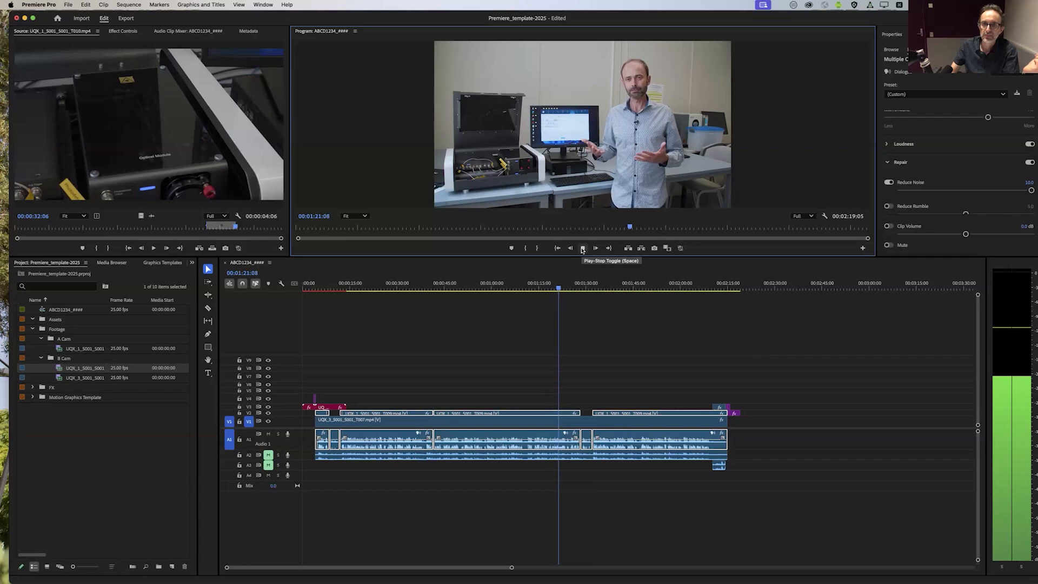
left_click(582, 249)
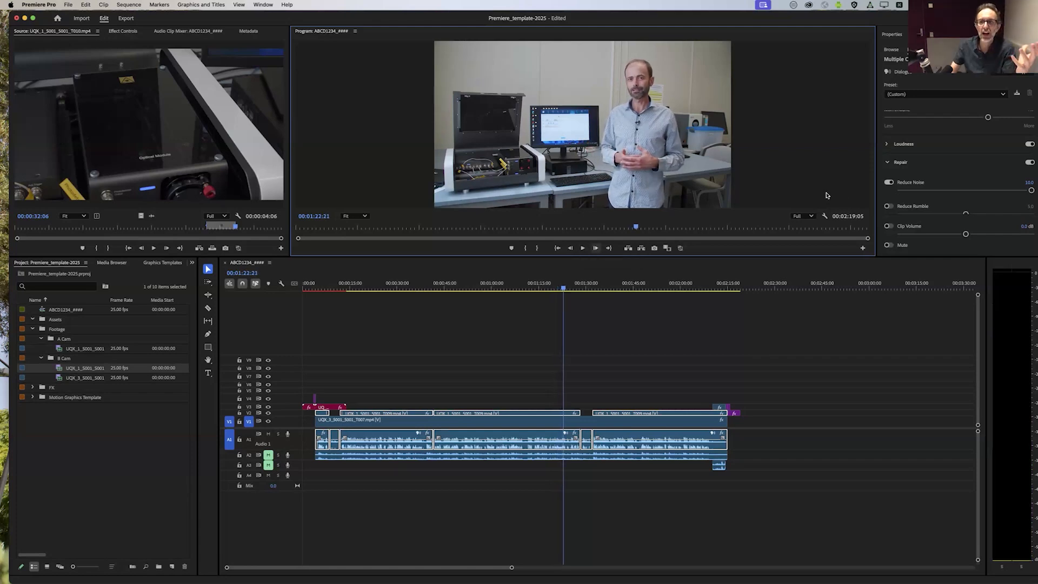
left_click(1022, 193)
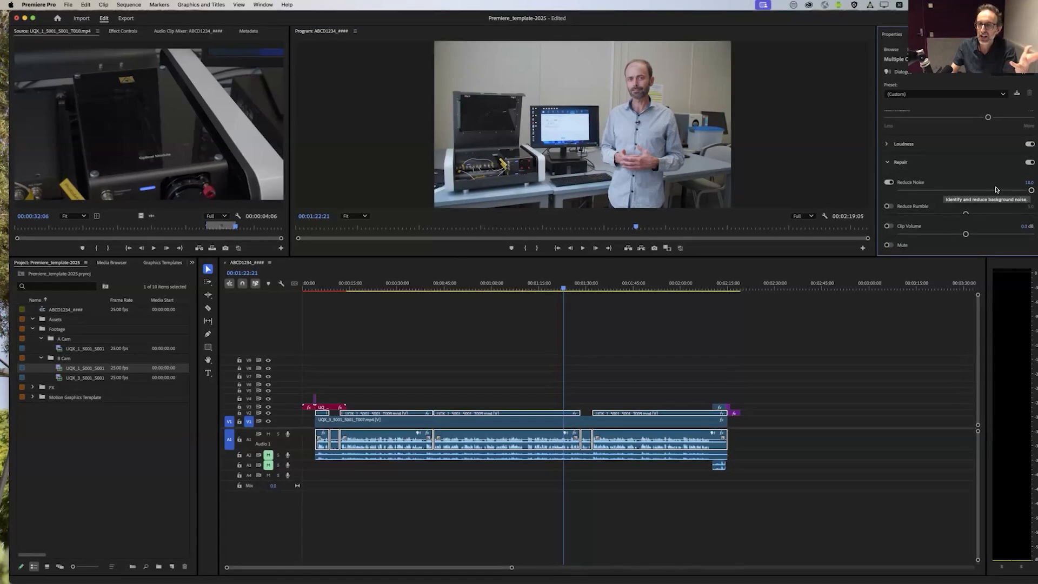
left_click_drag(995, 191, 938, 193)
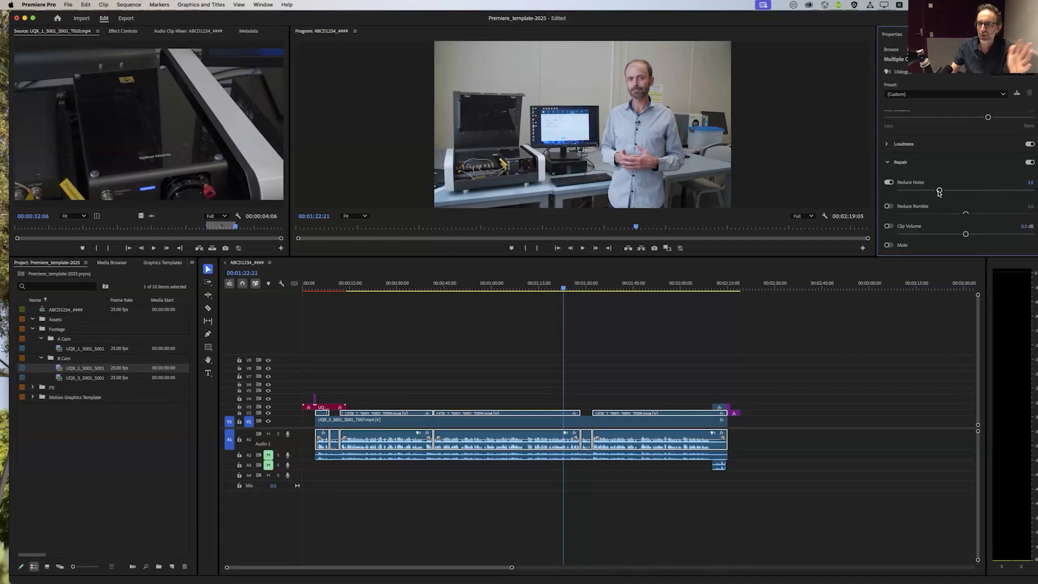
Step: Turn on Reduce Reverb for the selected dialogue clips and set it to 3.0
scroll(889, 197, "down", 5)
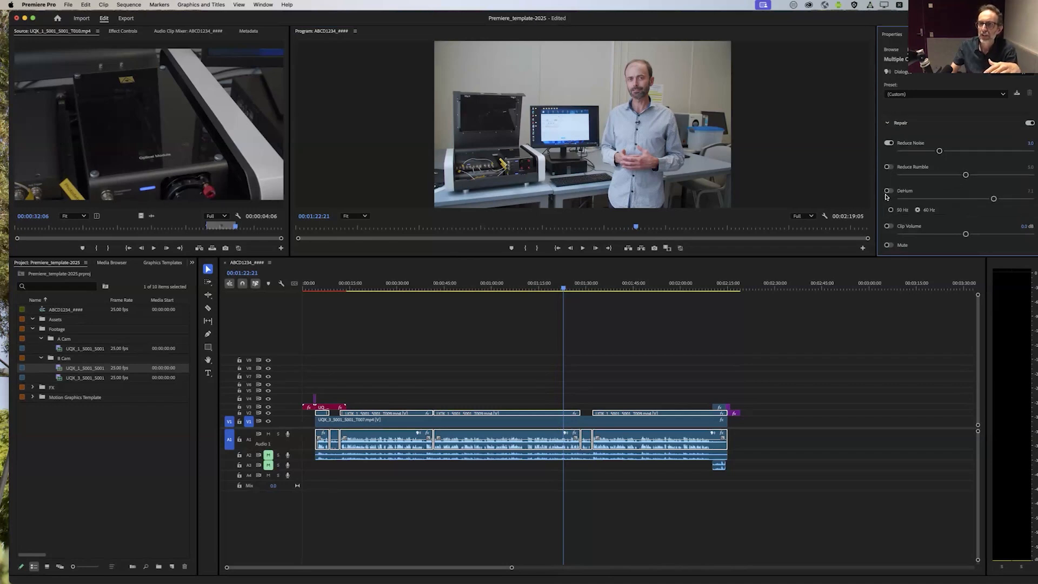
left_click(889, 167)
left_click_drag(944, 175, 938, 176)
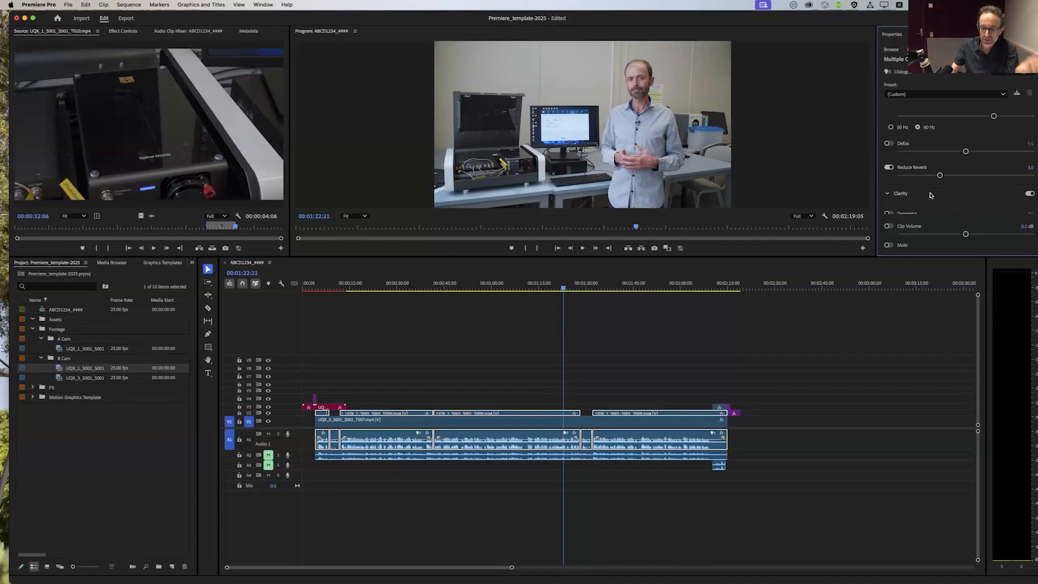
Step: Play several short stretches of the repaired dialogue from shortly before the one-minute mark and watch the levels on the audio meters
left_click_drag(534, 290, 475, 291)
key("space")
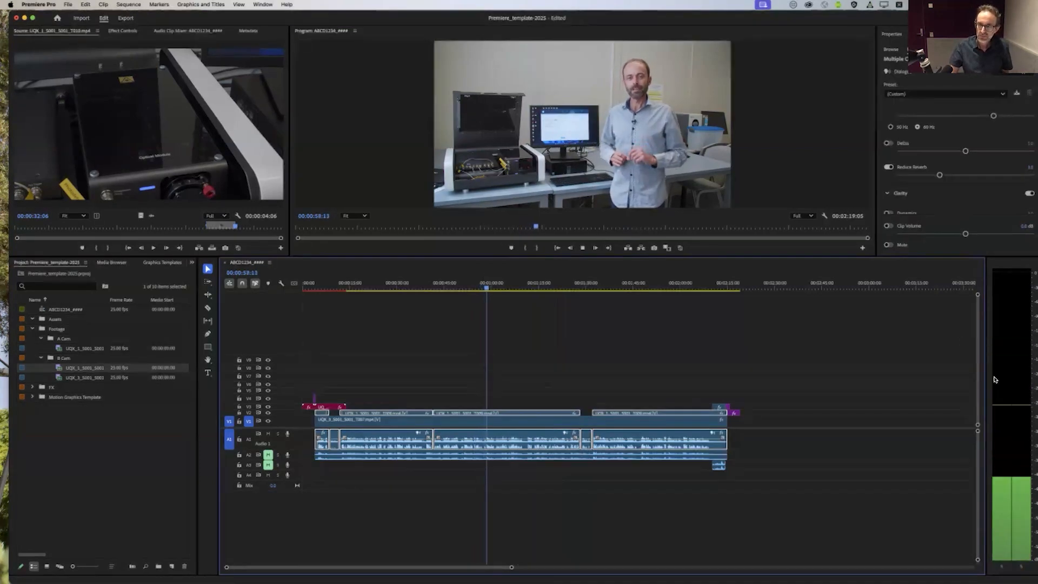
key("space")
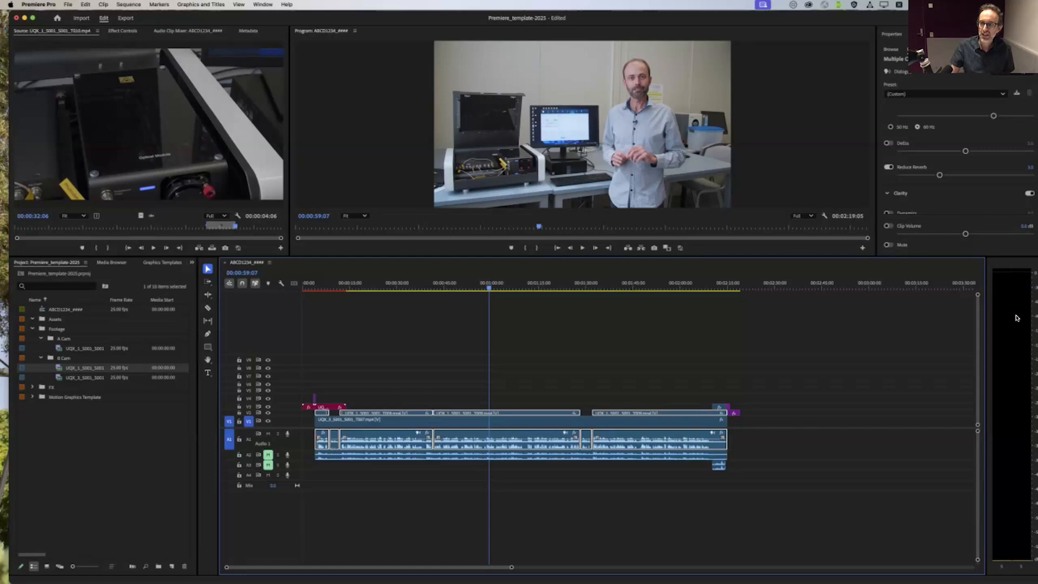
key("space")
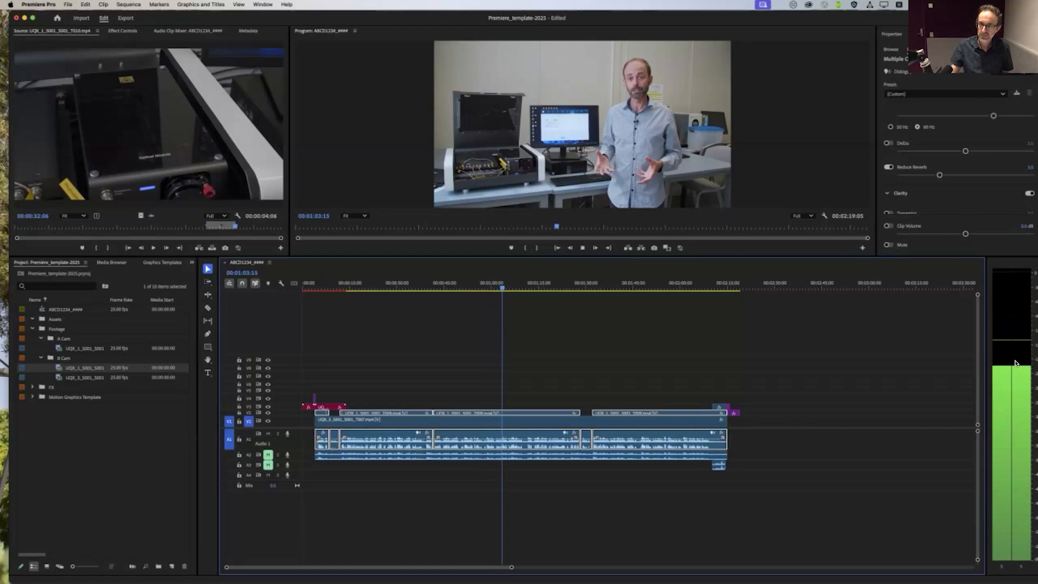
key("space")
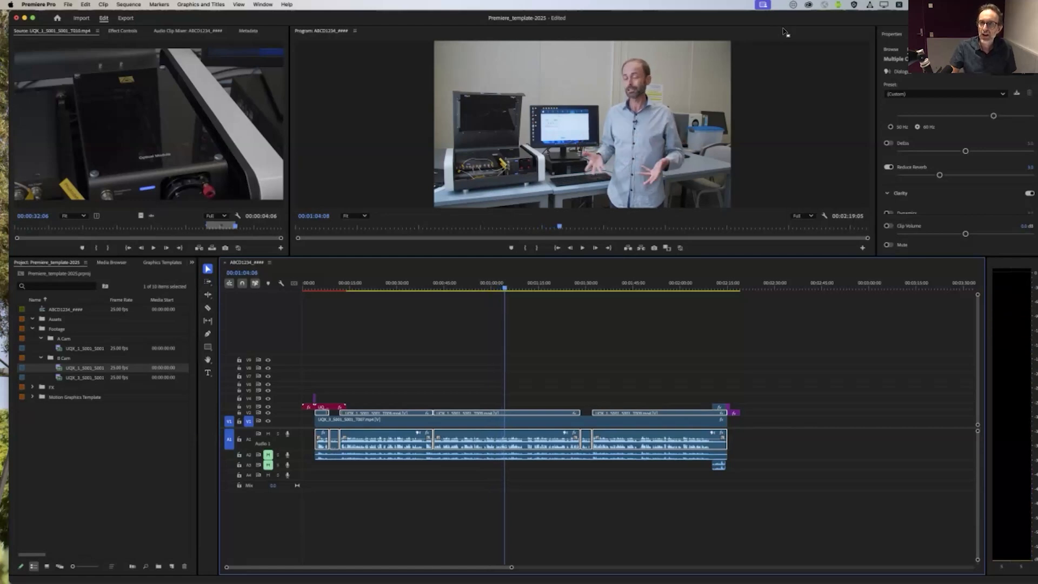
left_click_drag(803, 22, 794, 22)
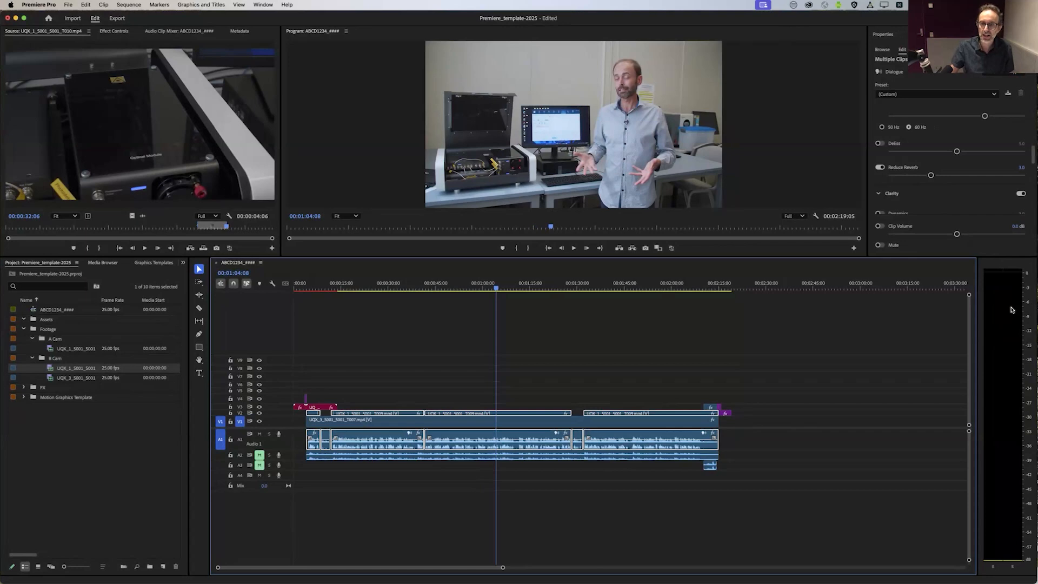
left_click(574, 248)
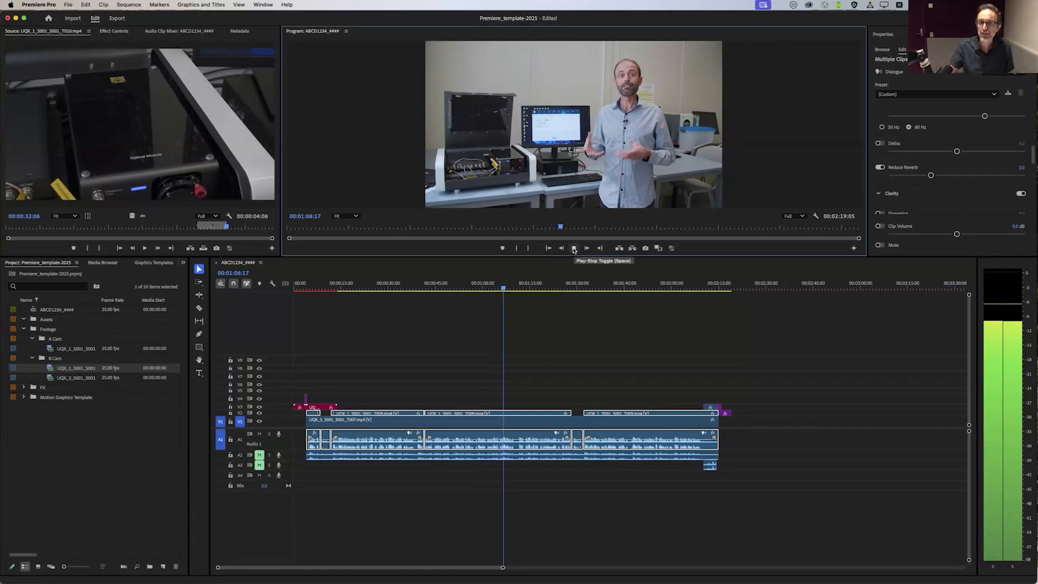
left_click(574, 249)
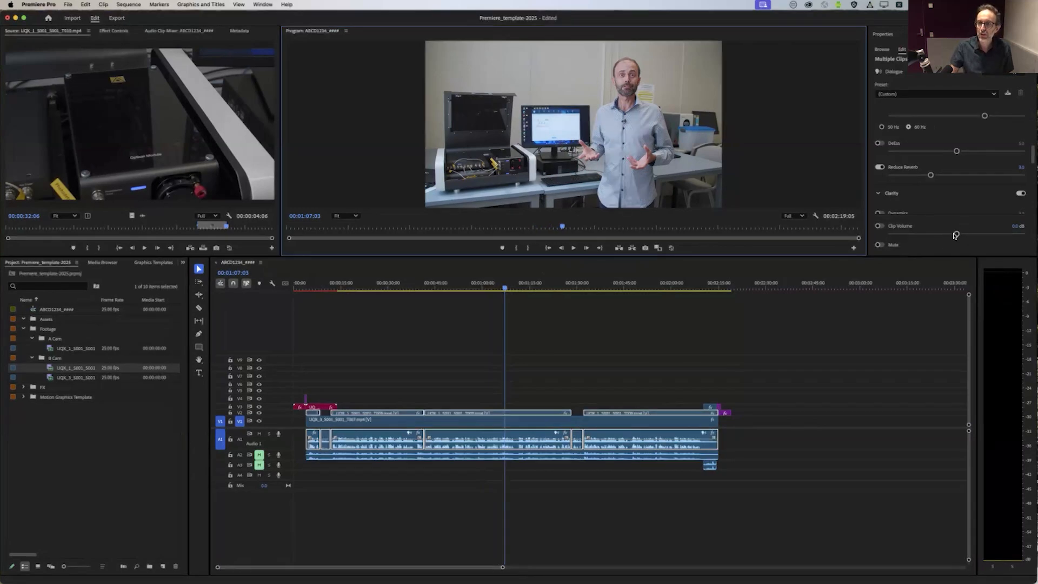
Step: Try Clip Volume strongly boosted and at -23.0 dB while listening, and reset it to 0.0 dB
left_click_drag(956, 234, 1013, 235)
key("space")
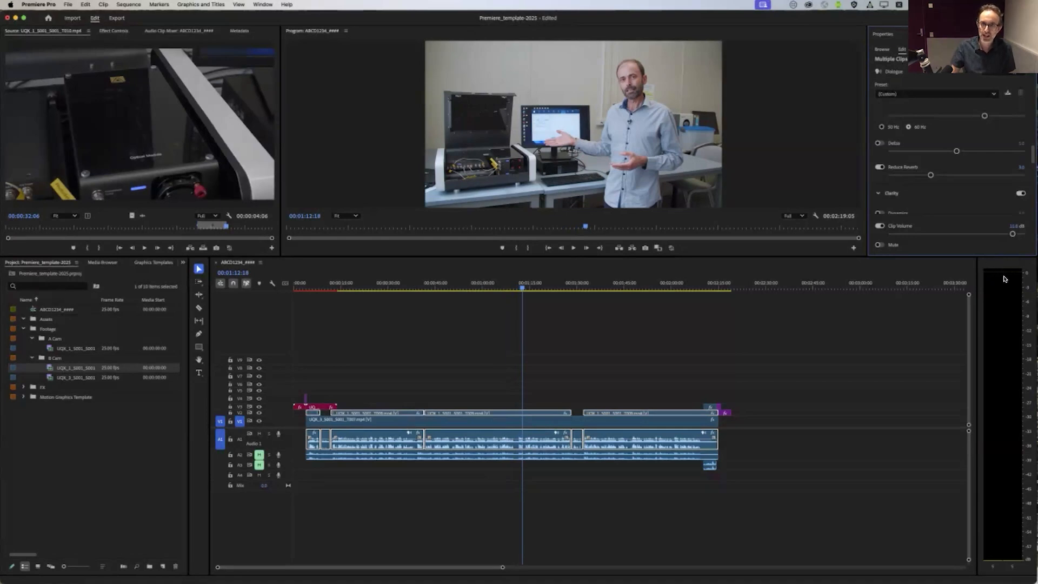
left_click_drag(1008, 237, 915, 236)
key("space")
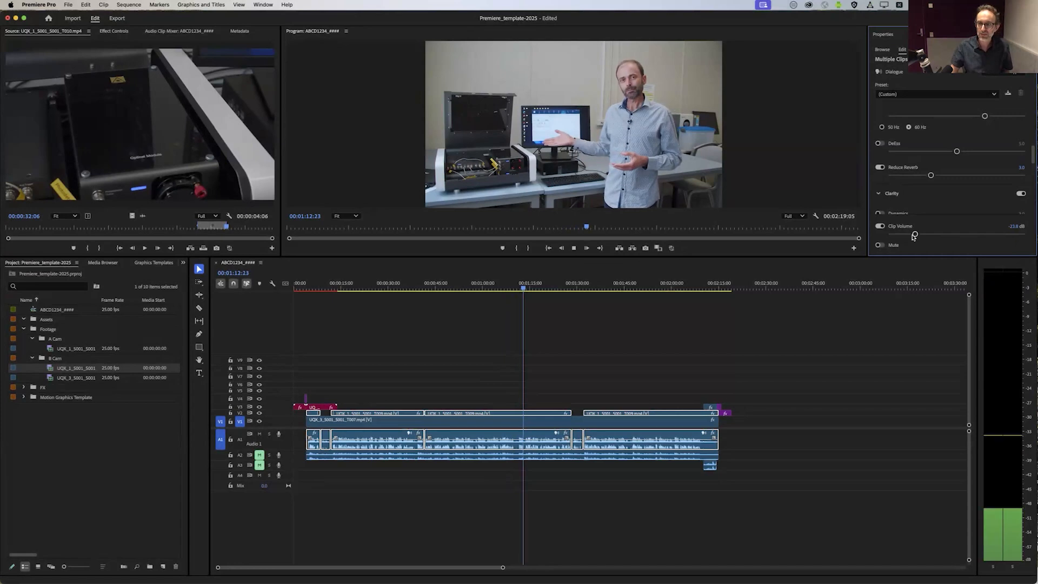
key("space")
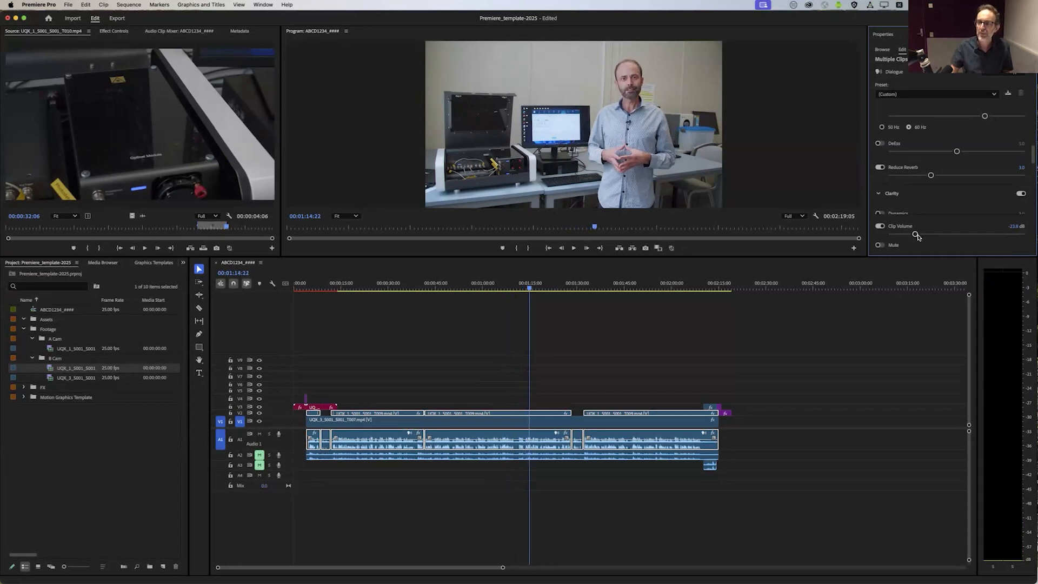
left_click_drag(916, 235, 983, 242)
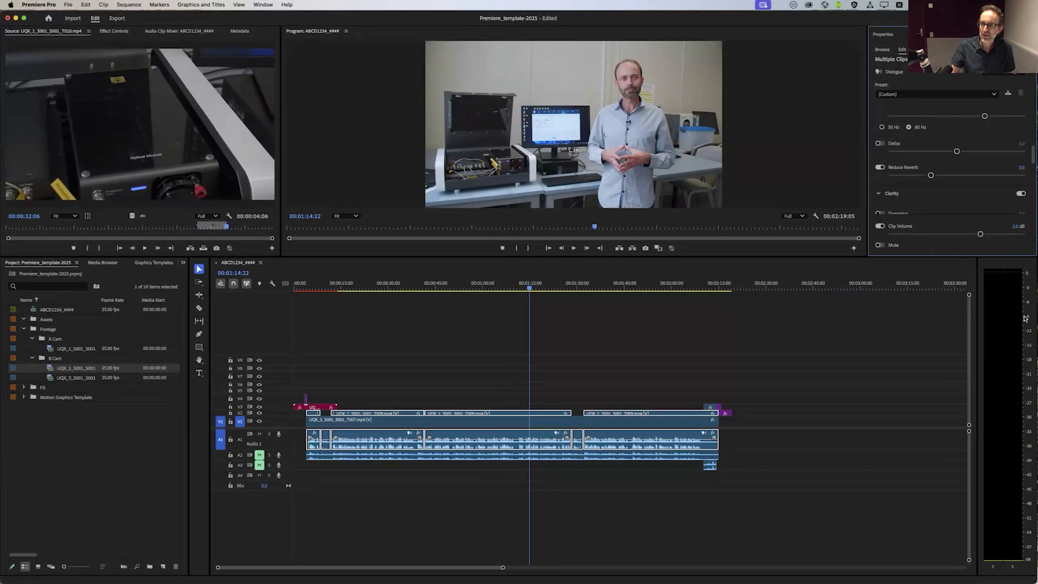
double_click(979, 234)
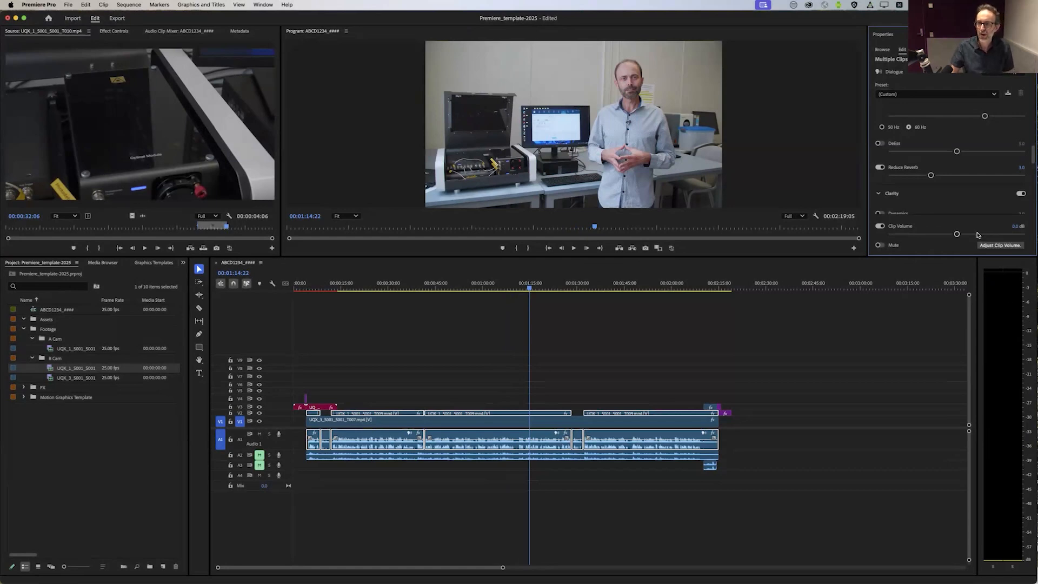
Step: Deselect the dialogue clips and import ANW3383_007_Childhood-Summers.wav from the Quantum Computer project's Assets folder in Finder into the Premiere project
left_click(631, 361)
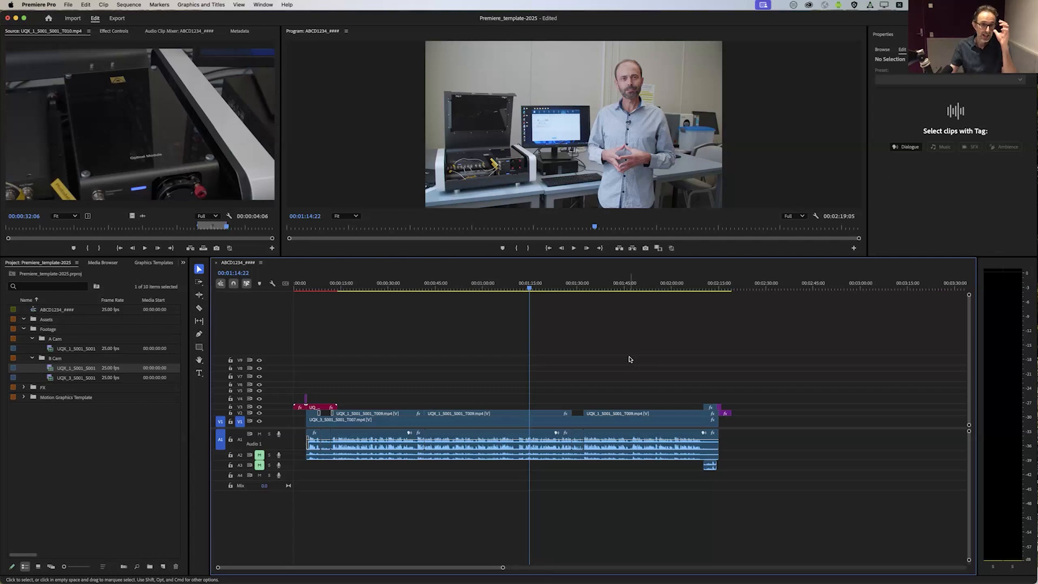
left_click(88, 444)
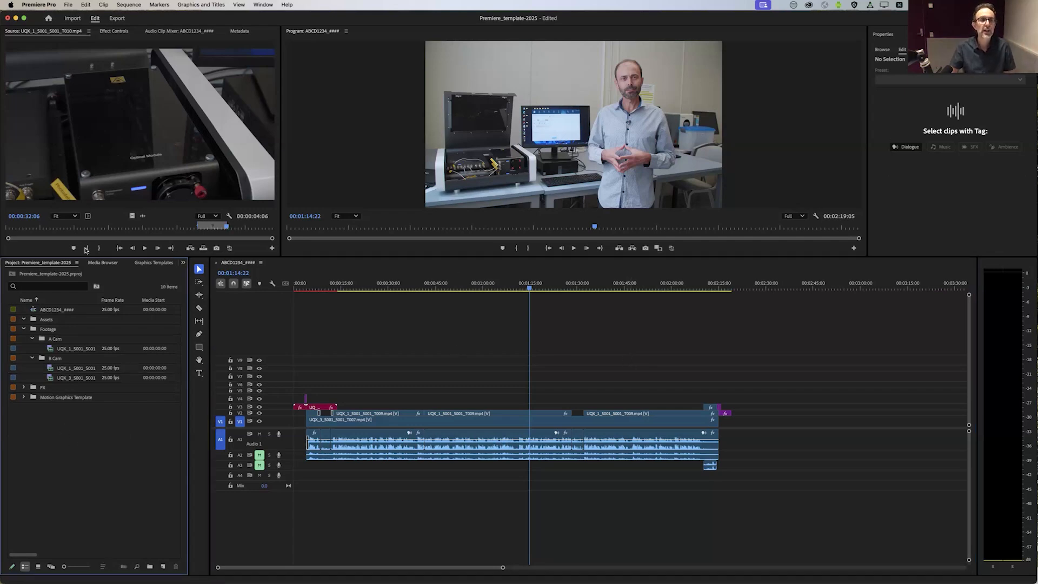
left_click_drag(302, 19, 319, 143)
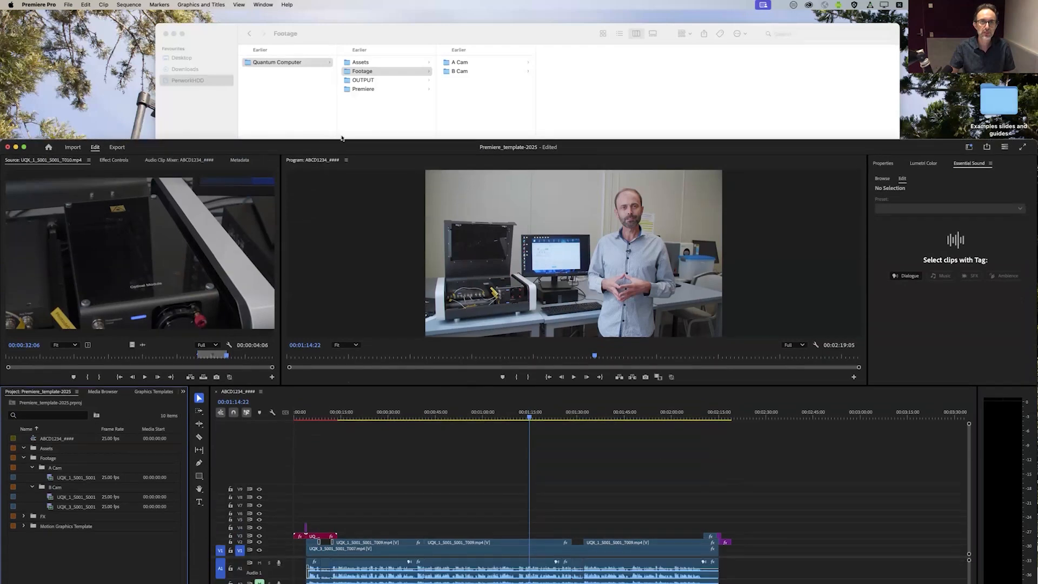
left_click(360, 62)
left_click(469, 65)
left_click_drag(470, 65, 91, 560)
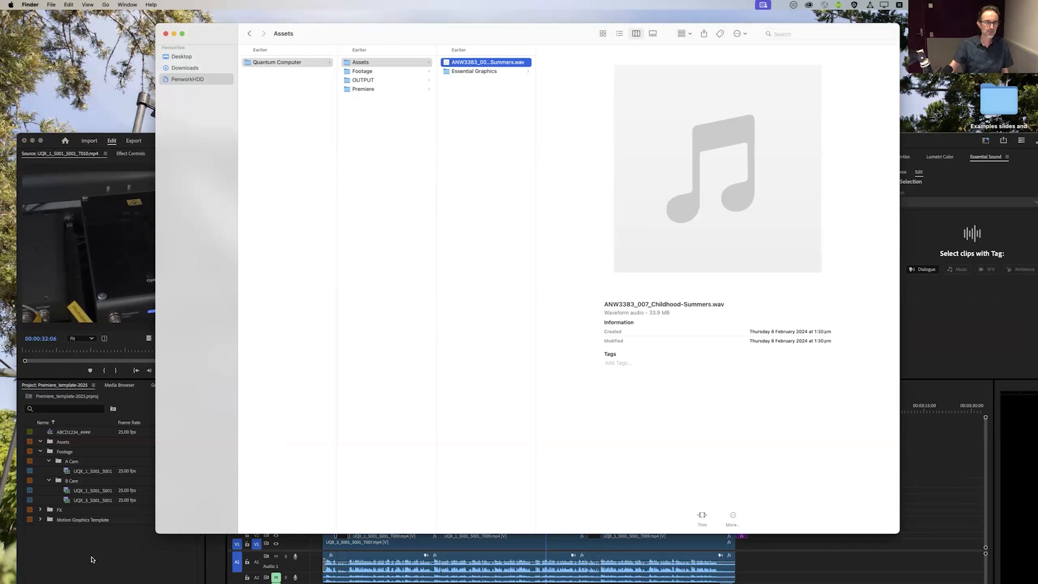
left_click(112, 168)
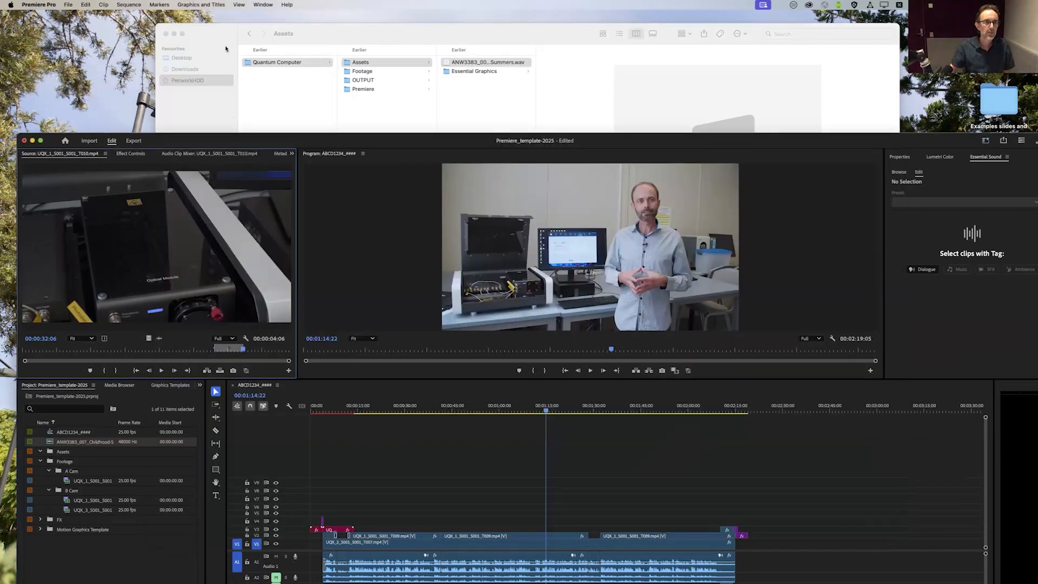
double_click(238, 140)
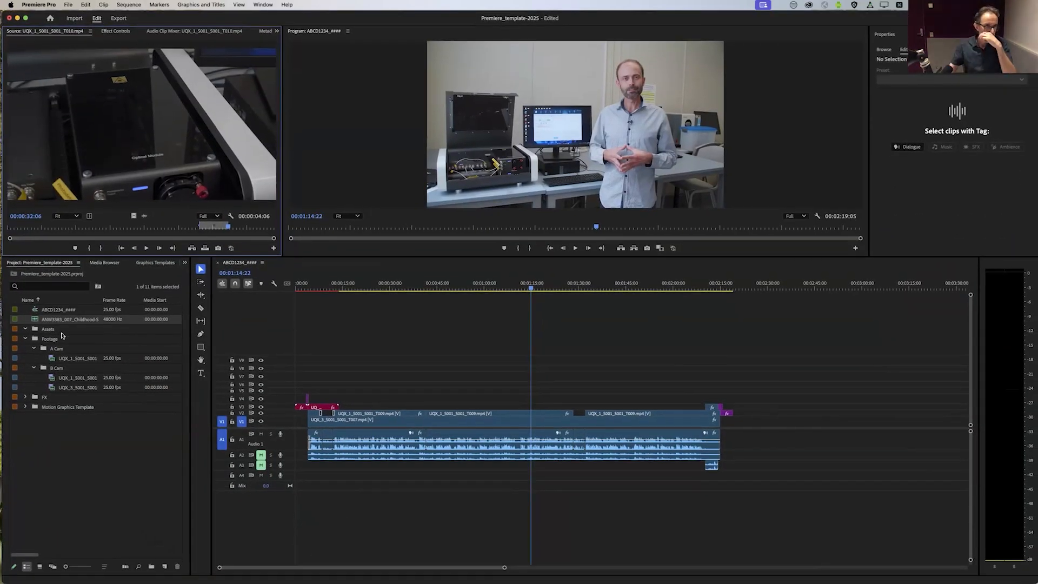
Step: Place the Childhood-Summers music on audio track A4 at the sequence start and select its clip while previewing it with the dialogue
mouse_move(36, 320)
left_mouse_down()
mouse_move(333, 472)
mouse_move(297, 492)
mouse_move(305, 465)
mouse_move(306, 478)
mouse_move(294, 477)
left_mouse_up()
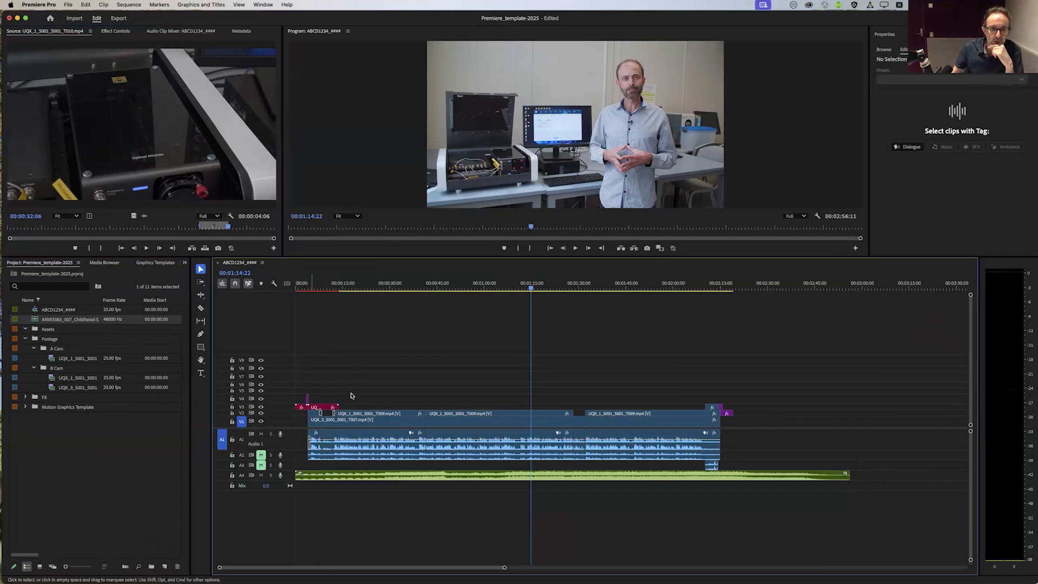
left_click(324, 287)
key("space")
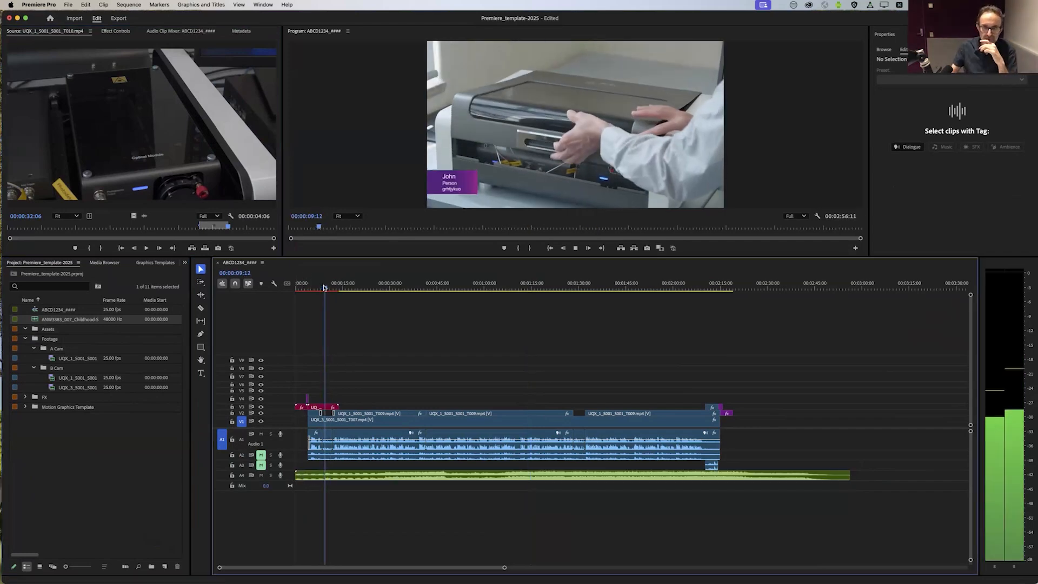
left_click(379, 479)
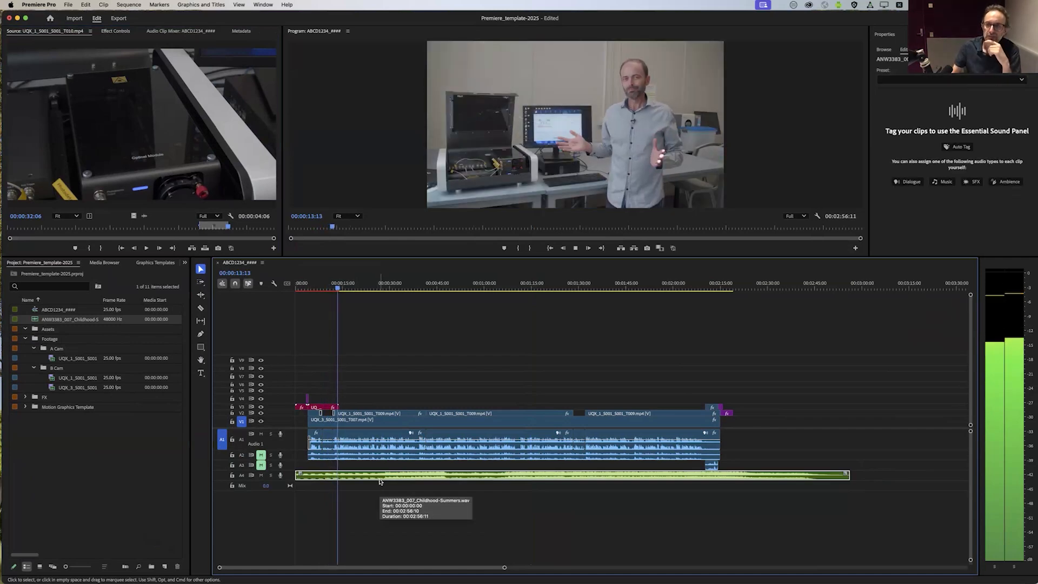
Step: Lower the background music's Clip Volume to -15.7 dB and play it under the dialogue to check the balance
key("space")
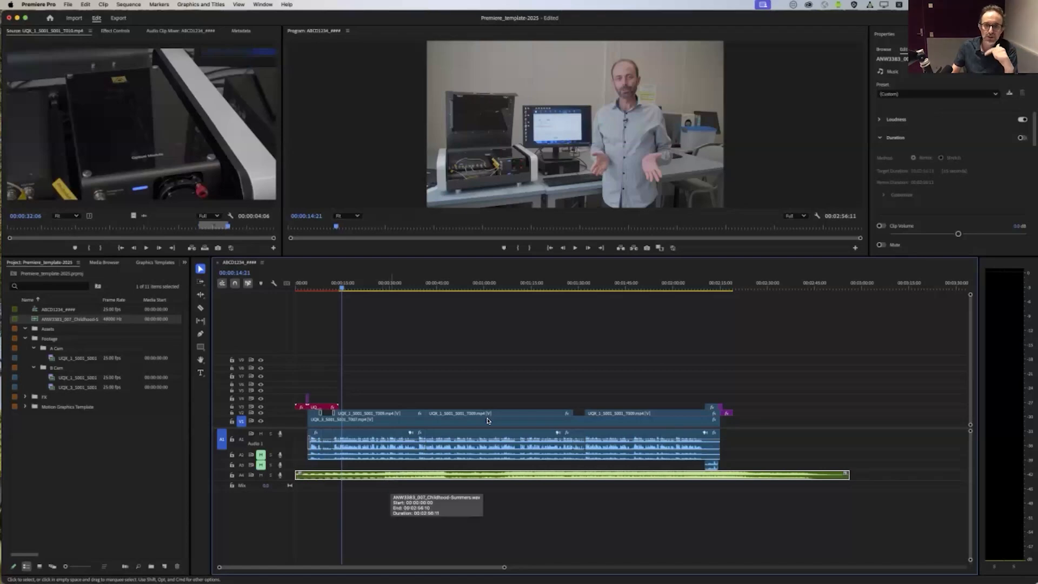
left_click_drag(959, 235, 929, 237)
key("space")
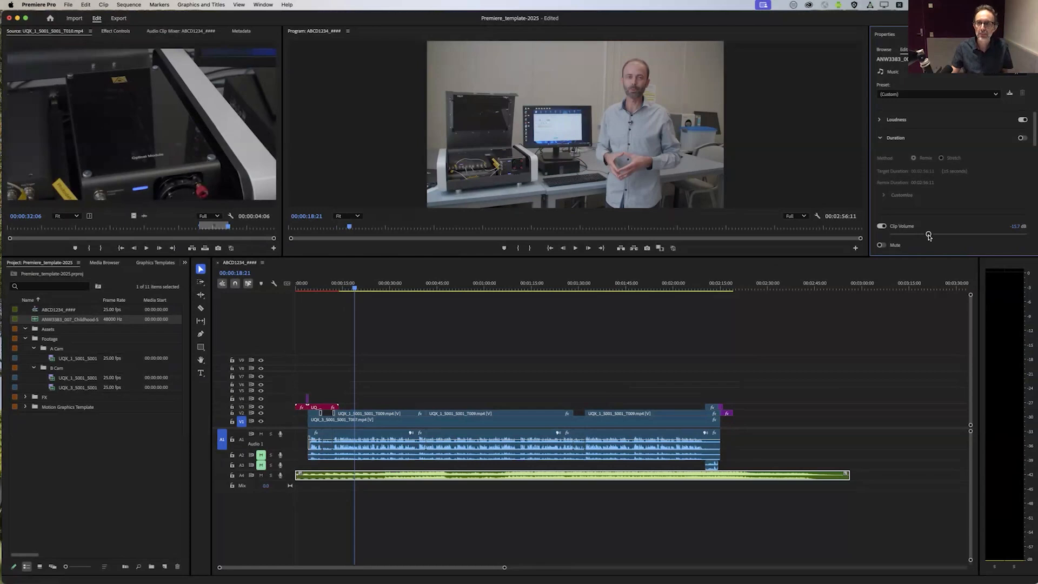
key("space")
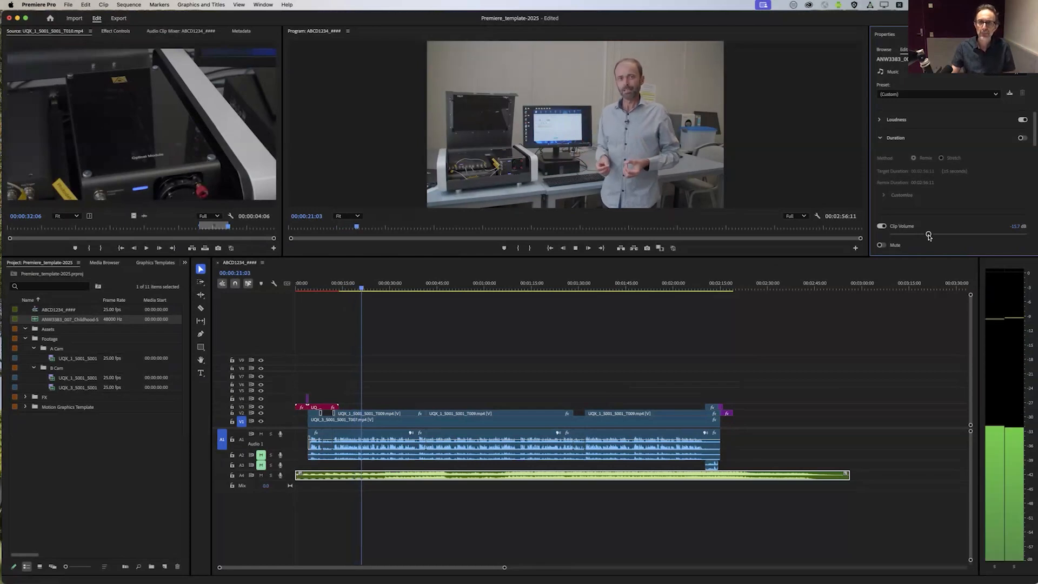
key("space")
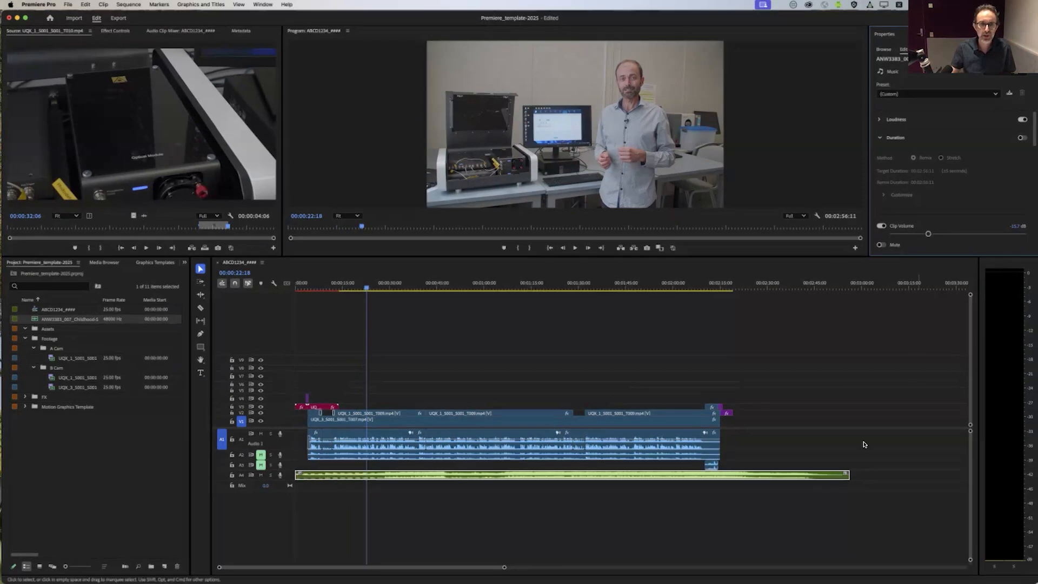
Step: Trim the start and end of the Childhood-Summers music on A4 to match where the footage begins and the closing graphic ends
left_click(417, 506)
left_click(417, 475)
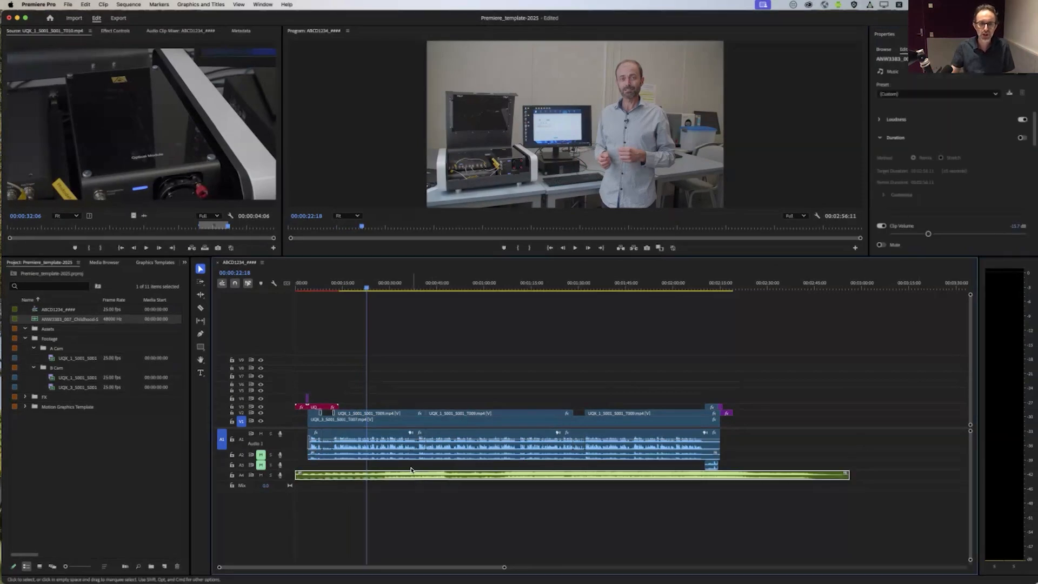
left_click(358, 503)
left_click_drag(296, 475, 307, 476)
left_click_drag(847, 475, 729, 477)
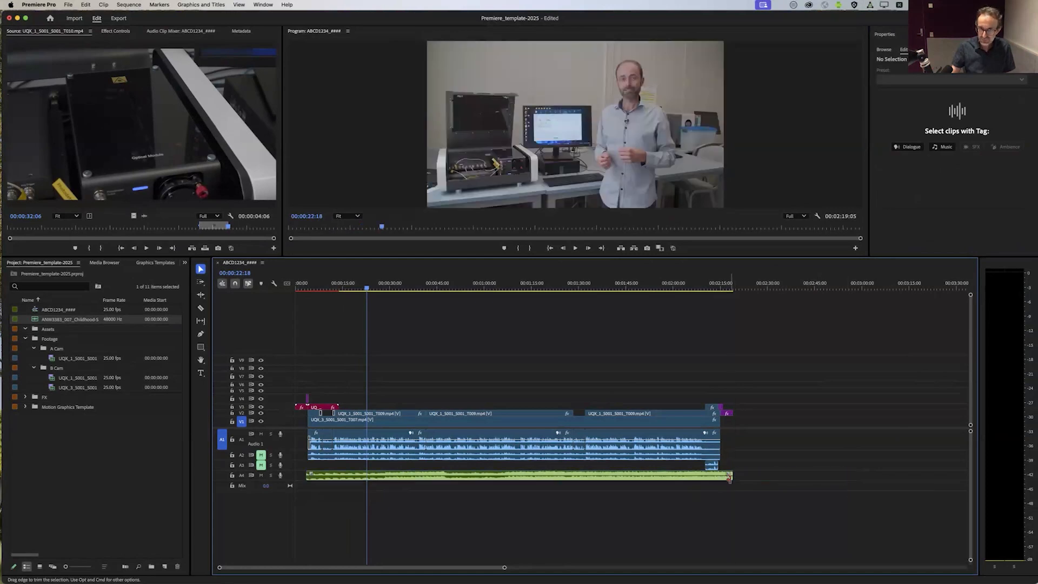
Step: Apply default transitions to both the start and the end of the music clip on A4
right_click(309, 476)
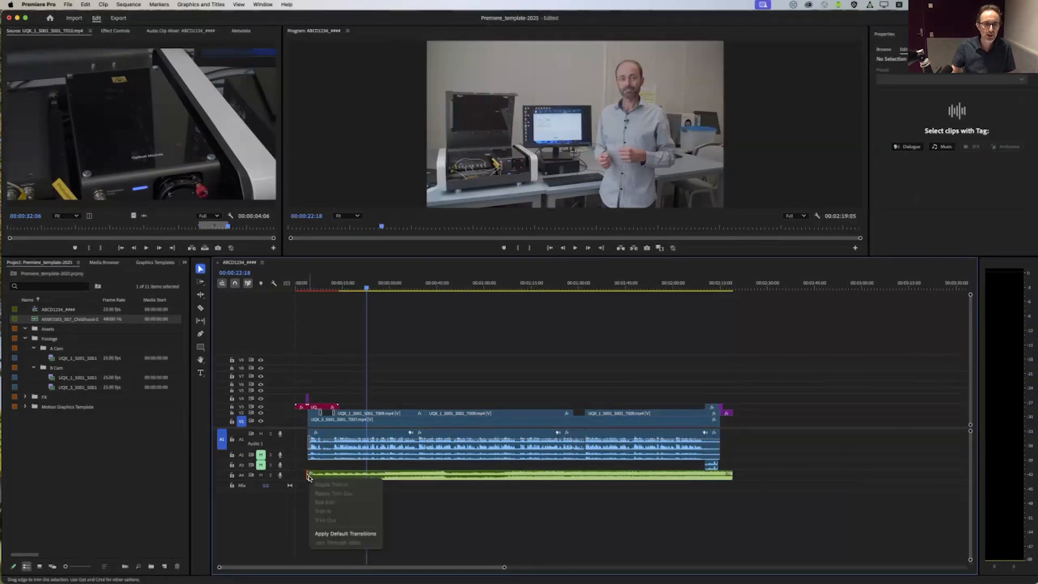
left_click(338, 536)
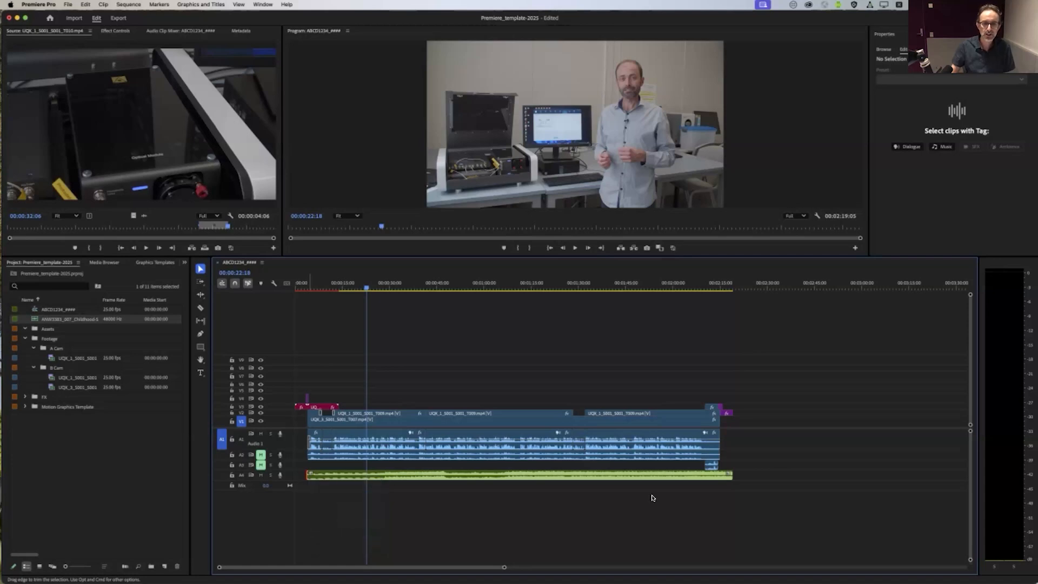
right_click(730, 475)
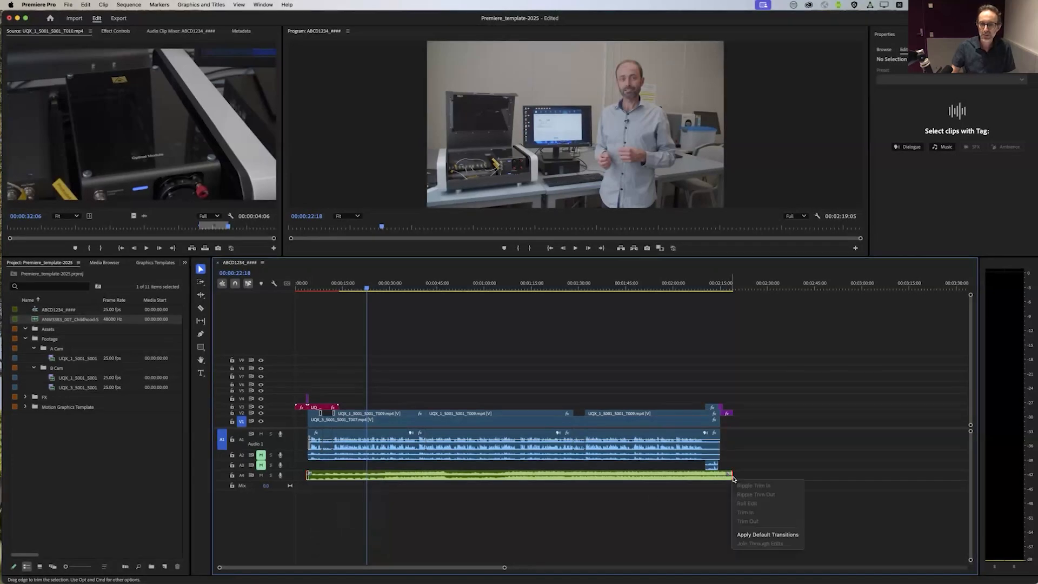
left_click(750, 536)
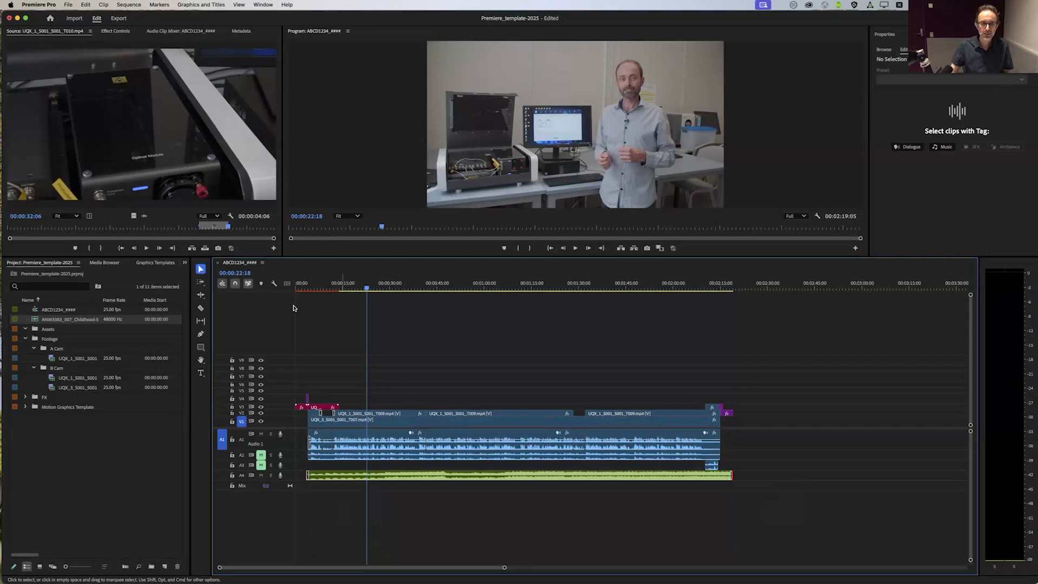
Step: Play the sequence from the start to check the music fade-in, and scrub through the edit to about 00:01:32:02
left_click(300, 284)
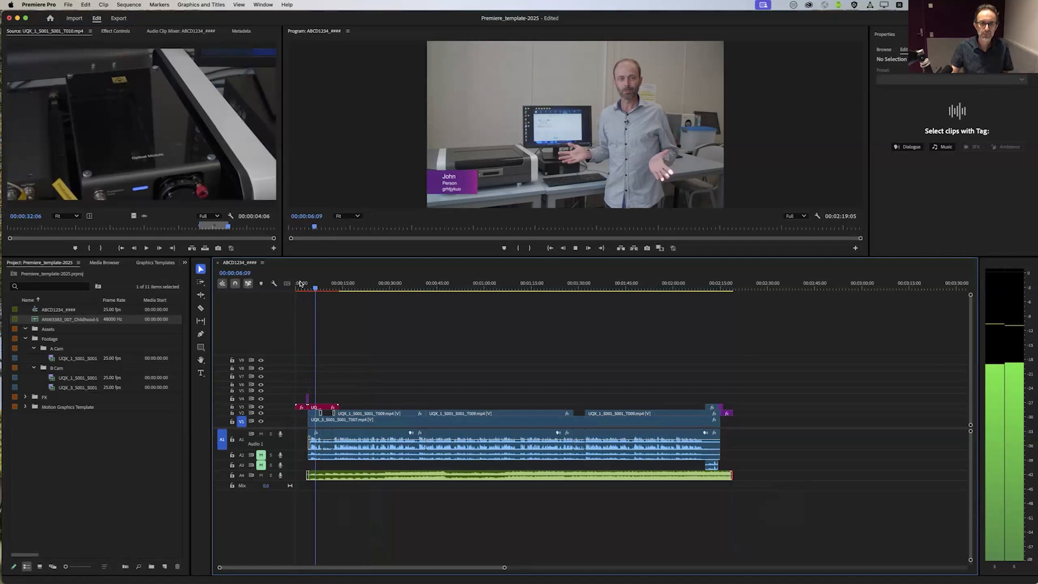
key("space")
left_click_drag(316, 289, 584, 340)
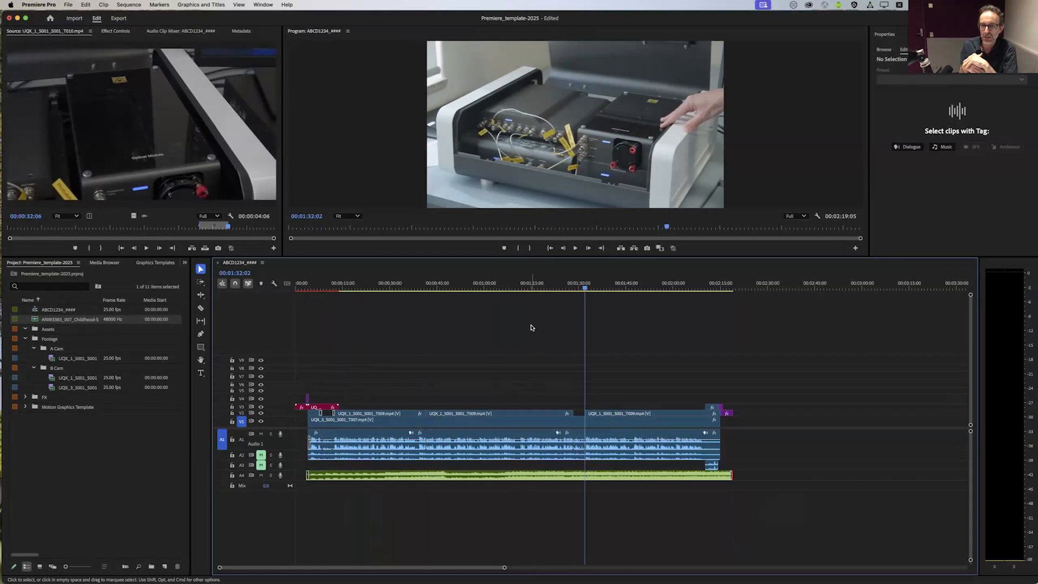
Step: Turn the middle presenter clip on V2 into a picture-in-picture by adjusting its position, Scale to 35, Crop Left to 12% and Crop Top to 18%
left_click(501, 381)
left_click(498, 415)
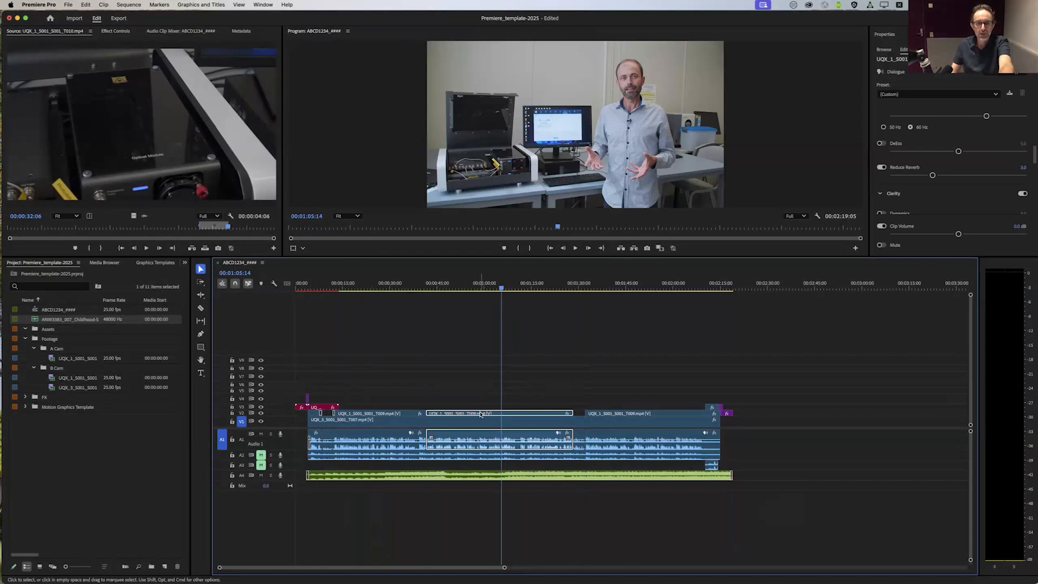
left_click(114, 31)
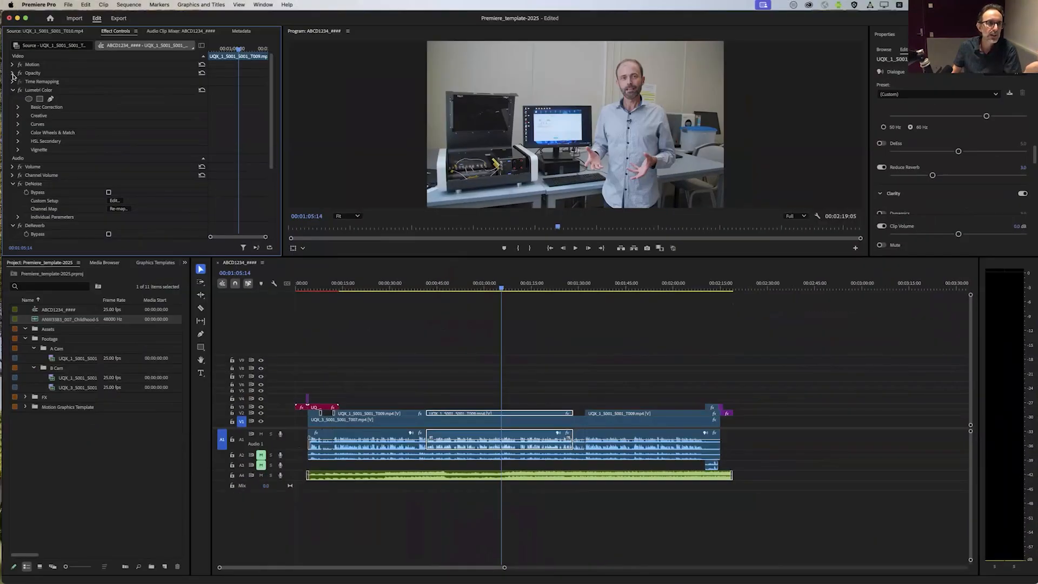
left_click(13, 64)
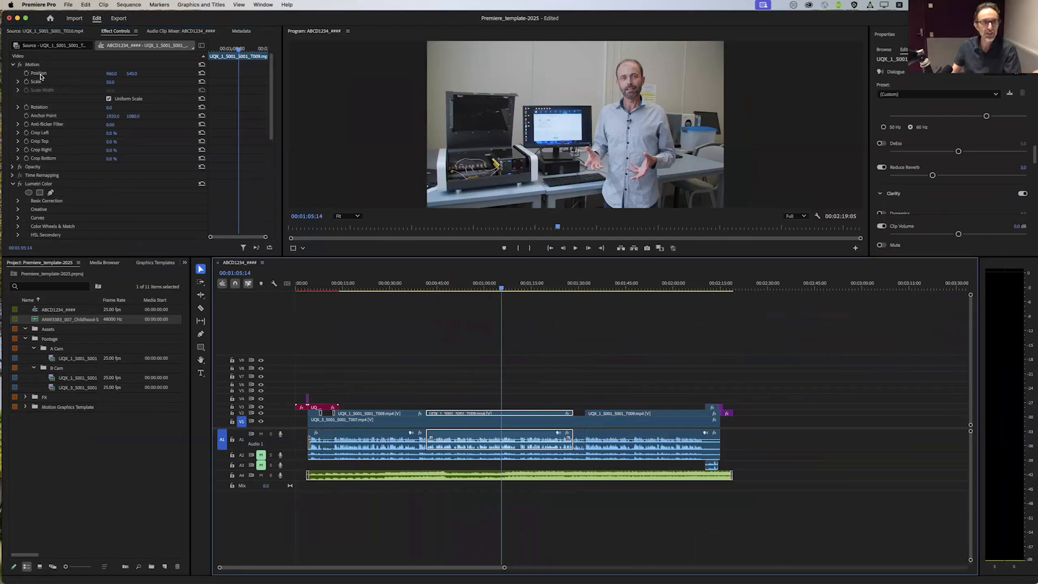
left_click_drag(112, 76, 6, 76)
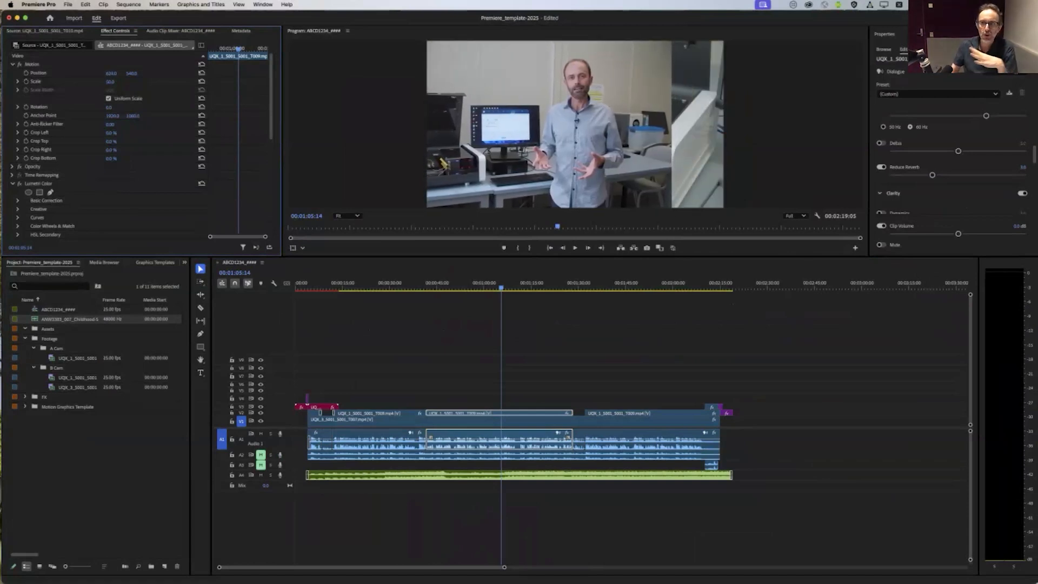
left_click_drag(5, 76, 188, 77)
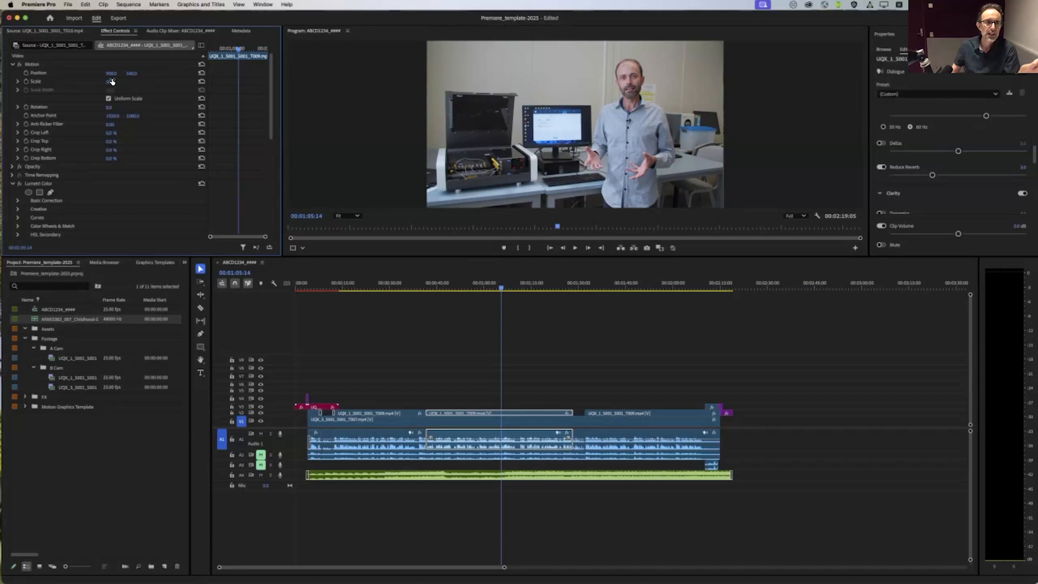
left_click_drag(110, 74, 117, 142)
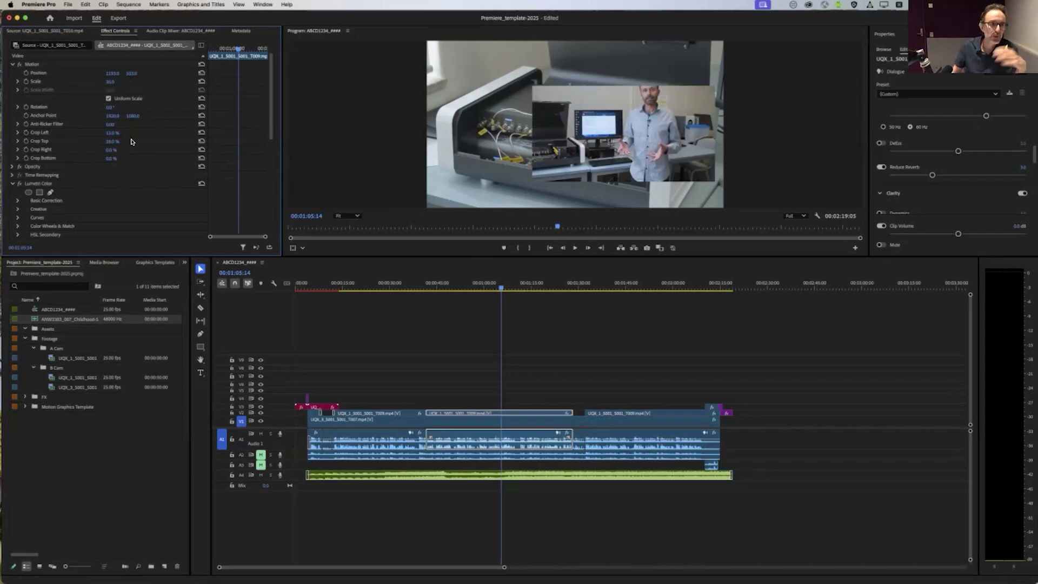
Step: Reduce the picture-in-picture clip's Opacity to 50% so the footage beneath shows through
left_click(12, 166)
left_click_drag(111, 183, 88, 184)
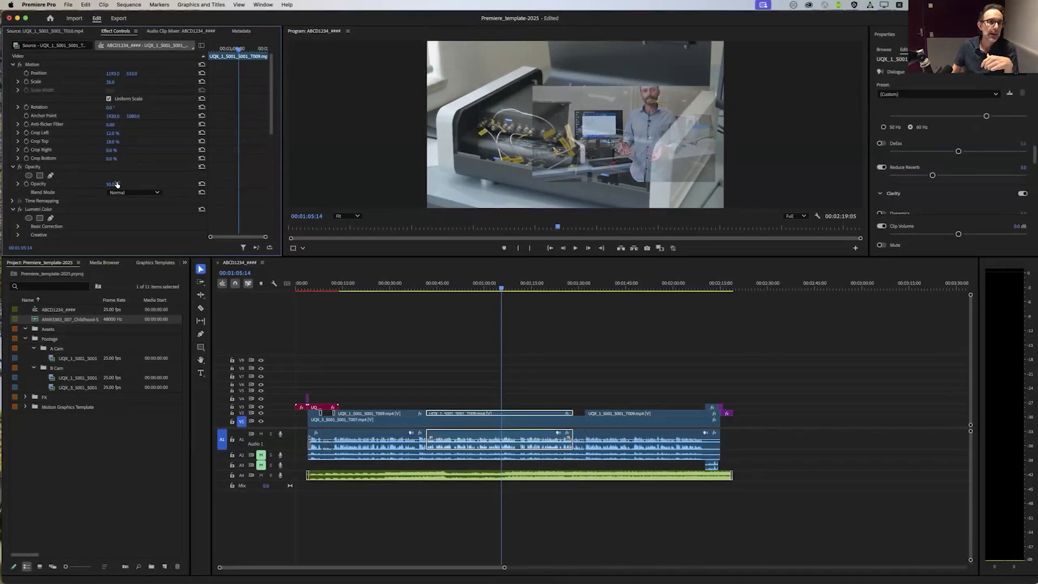
scroll(92, 182, "down", 5)
scroll(91, 181, "up", 5)
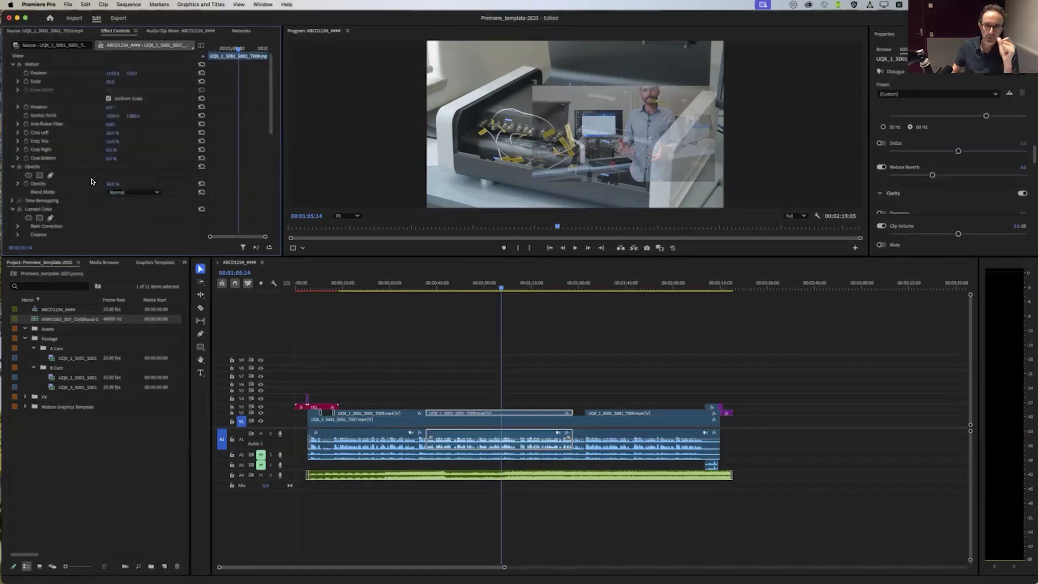
Step: Deselect the clip, move the playhead back to 00:00:13:03 and save the project
left_click(505, 338)
left_click_drag(503, 284, 399, 351)
left_click_drag(348, 286, 337, 289)
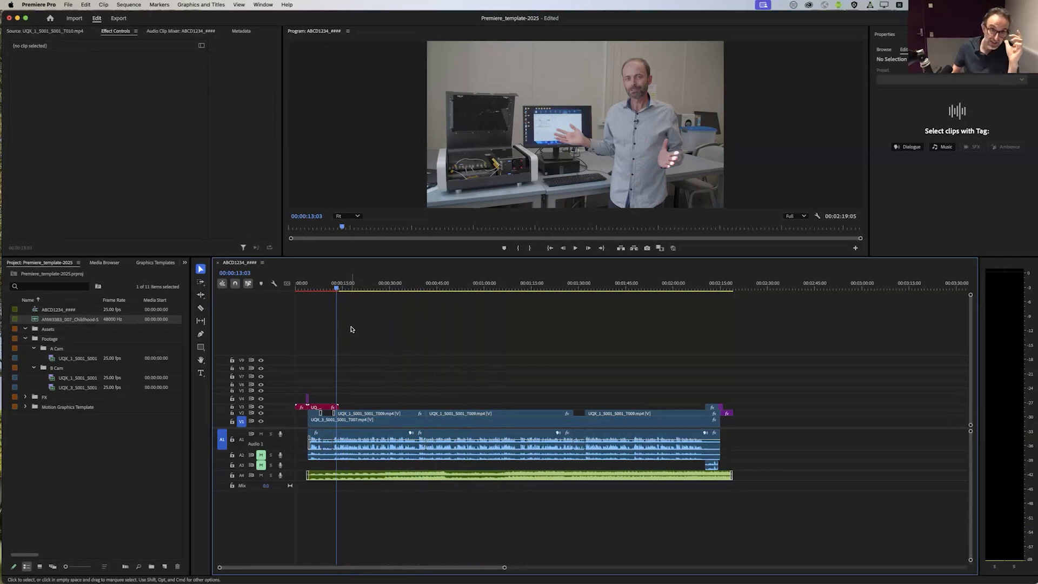
left_click(67, 4)
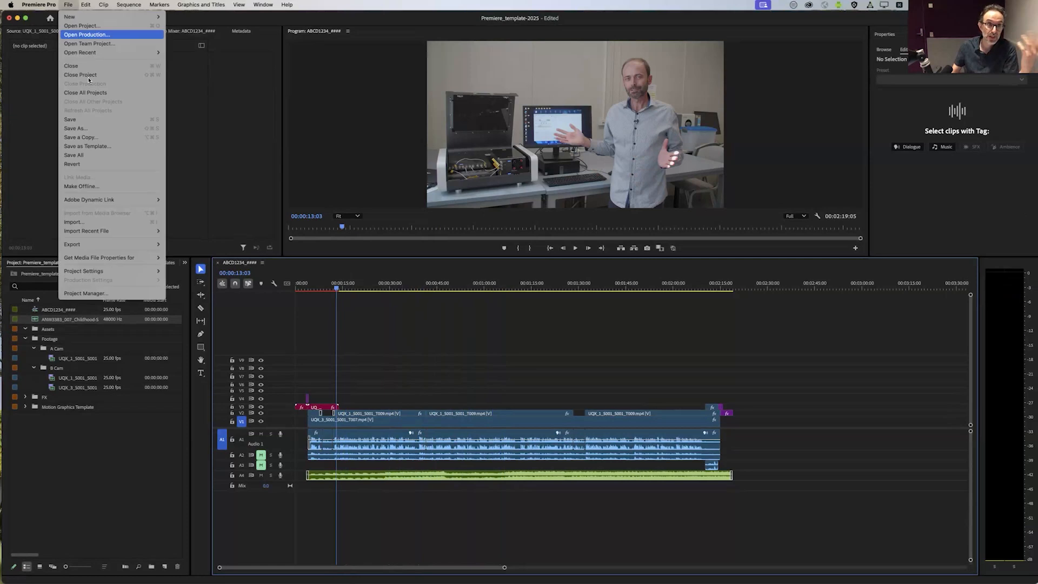
left_click(93, 118)
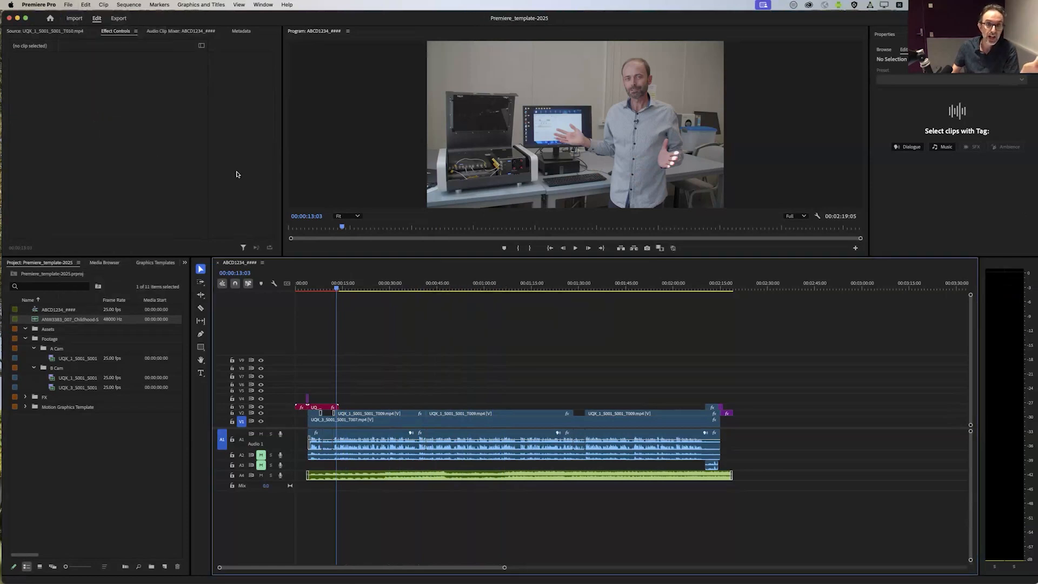
left_click(68, 4)
left_click(84, 122)
left_click(69, 4)
left_click(90, 123)
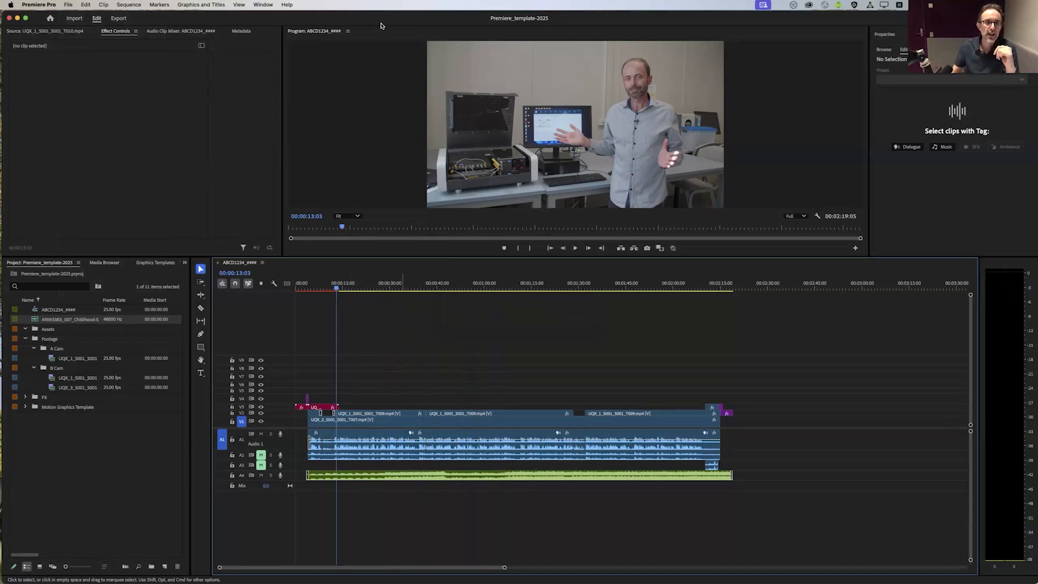
Step: Examine the newest backup in the Quantum Computer project's Adobe Premiere Pro Auto-Save folder in Finder, and return to the full-size Premiere window
left_click_drag(386, 21, 429, 225)
left_click(367, 91)
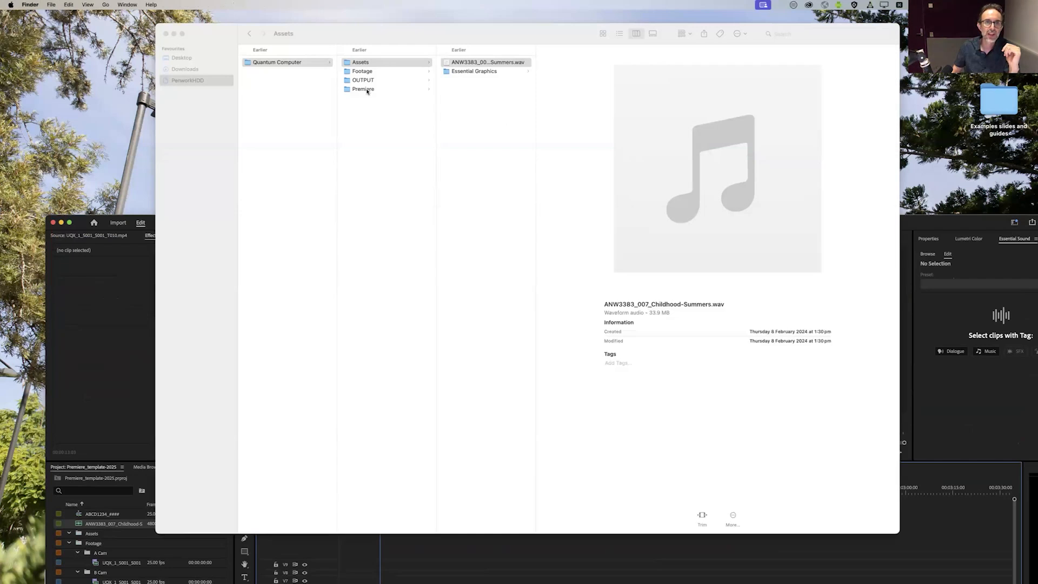
left_click(493, 72)
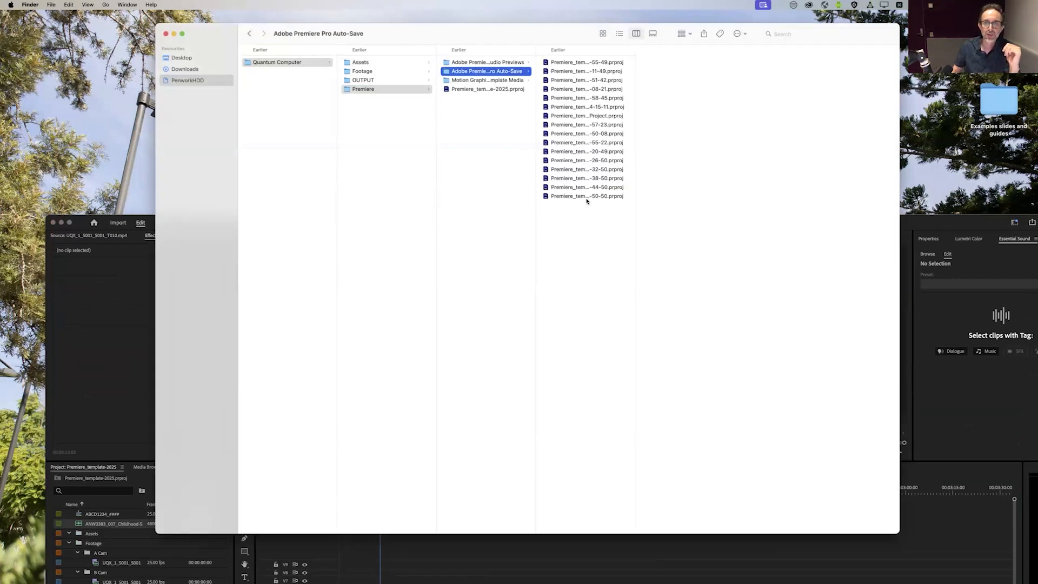
left_click(588, 196)
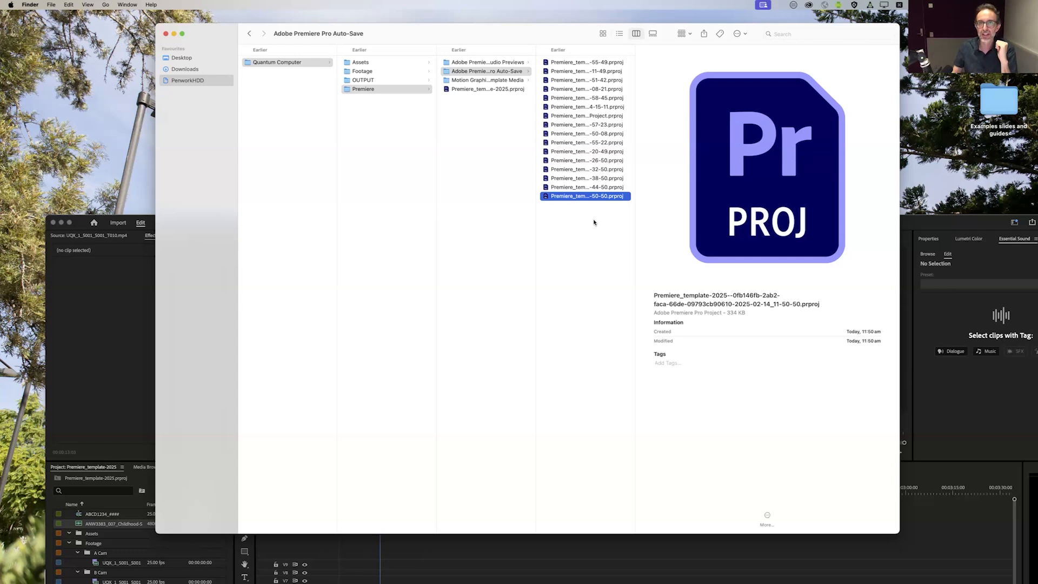
left_click_drag(579, 245, 610, 295)
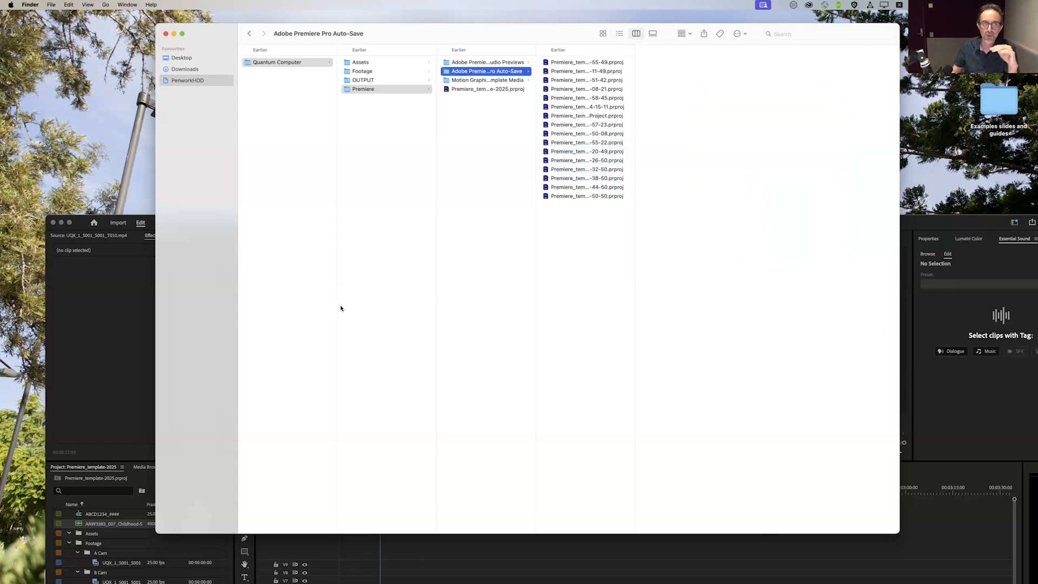
left_click(101, 311)
double_click(257, 224)
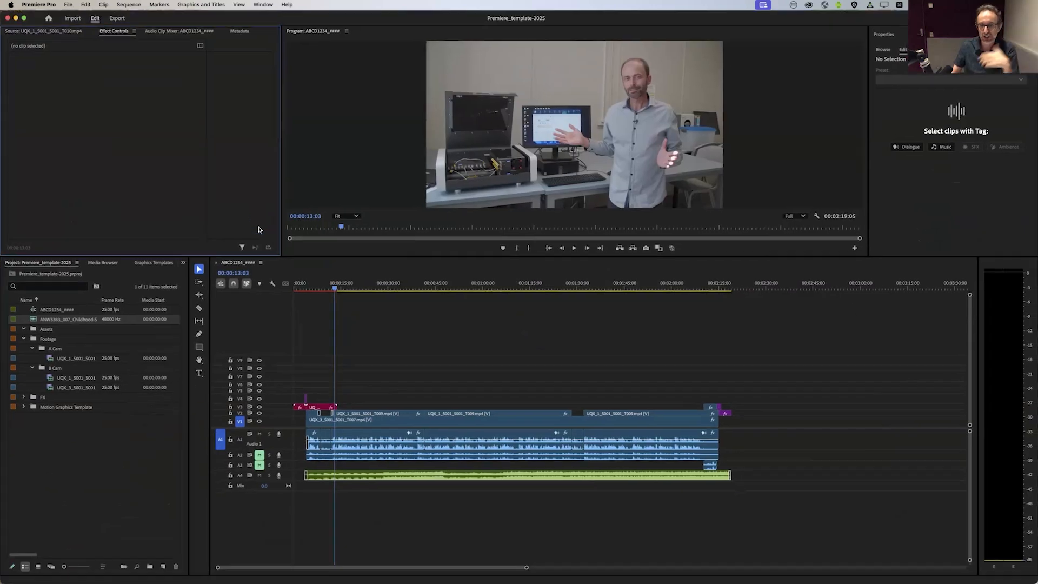
Step: Scrub to 00:01:20:06, open the sequence's export settings and review the presets, keeping Match Source - Adaptive High Bitrate
left_click(363, 343)
left_click_drag(362, 281, 545, 289)
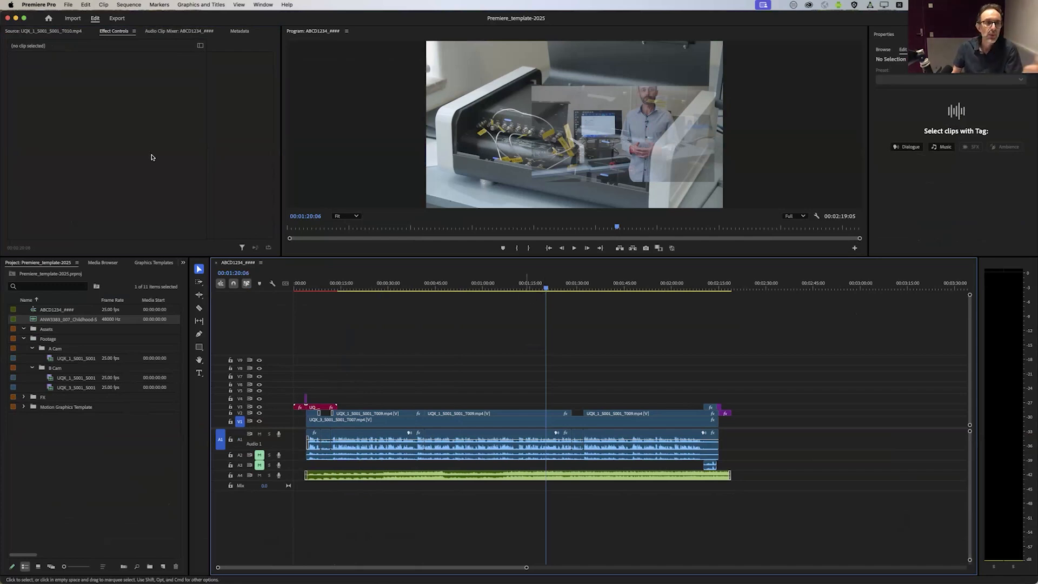
left_click(117, 22)
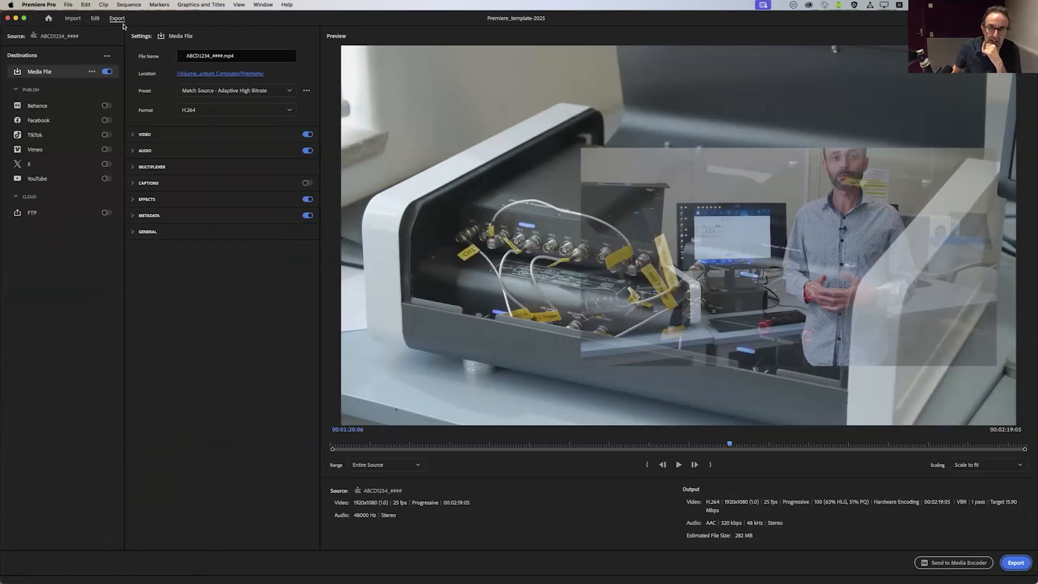
left_click(288, 92)
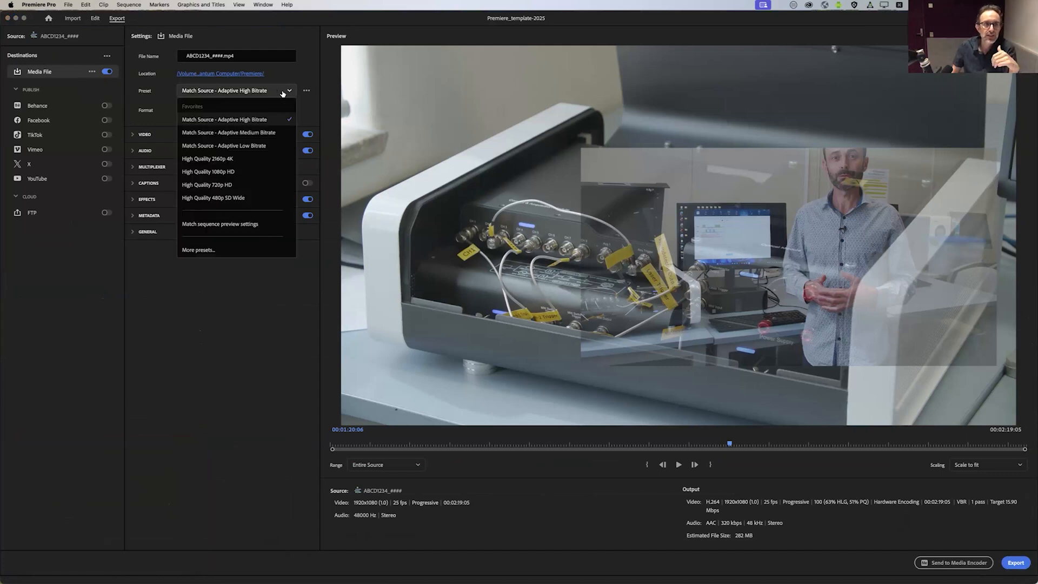
left_click(298, 81)
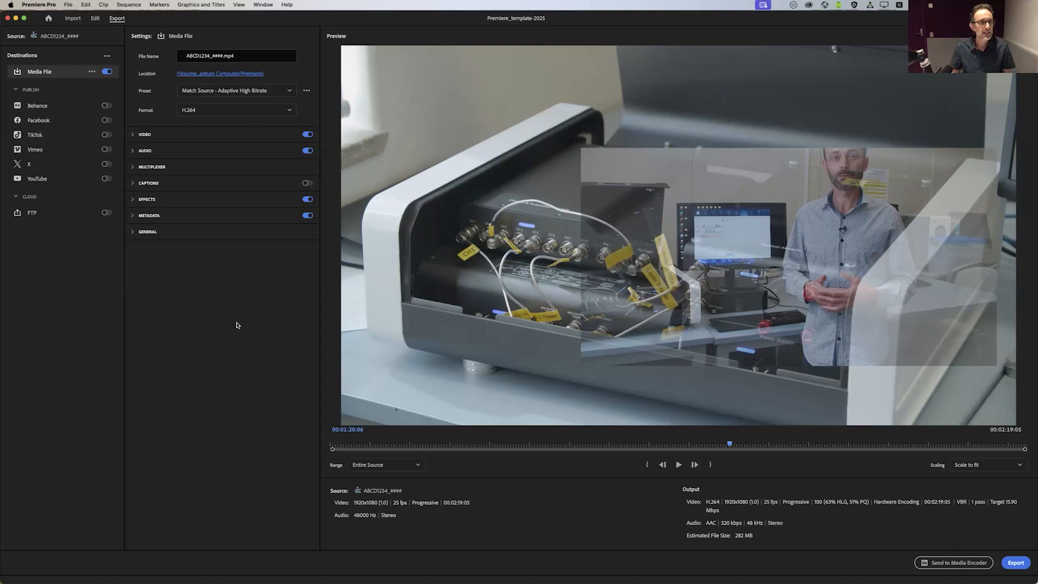
Step: Examine the Video, Audio and Multiplexer export settings of the Match Source preset, and collapse the sections again
left_click(129, 135)
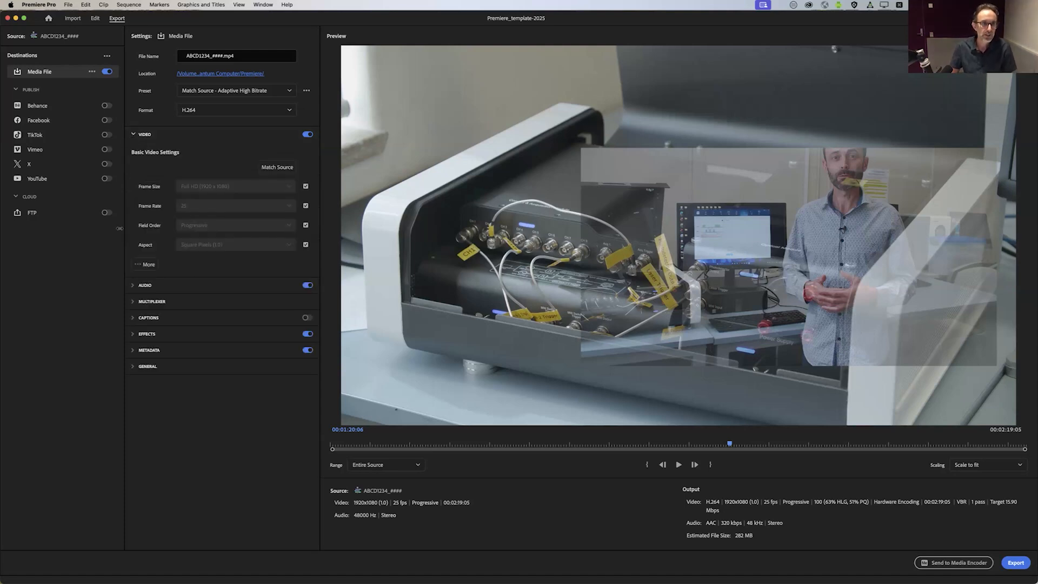
left_click(132, 285)
left_click(131, 318)
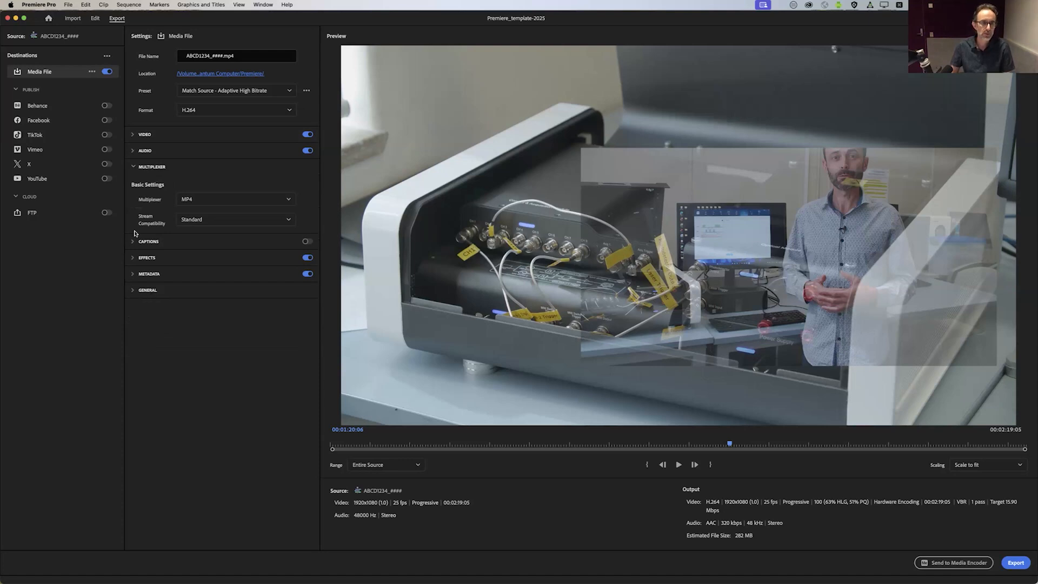
left_click(133, 168)
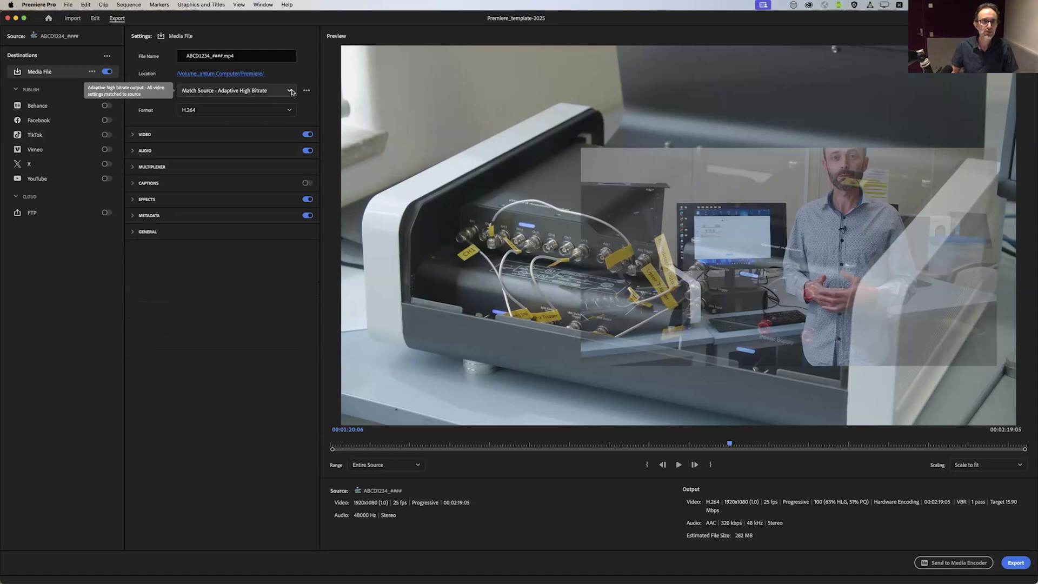
Step: Search all export presets for "yout" and apply the YouTube 1080p Full HD preset
left_click(253, 91)
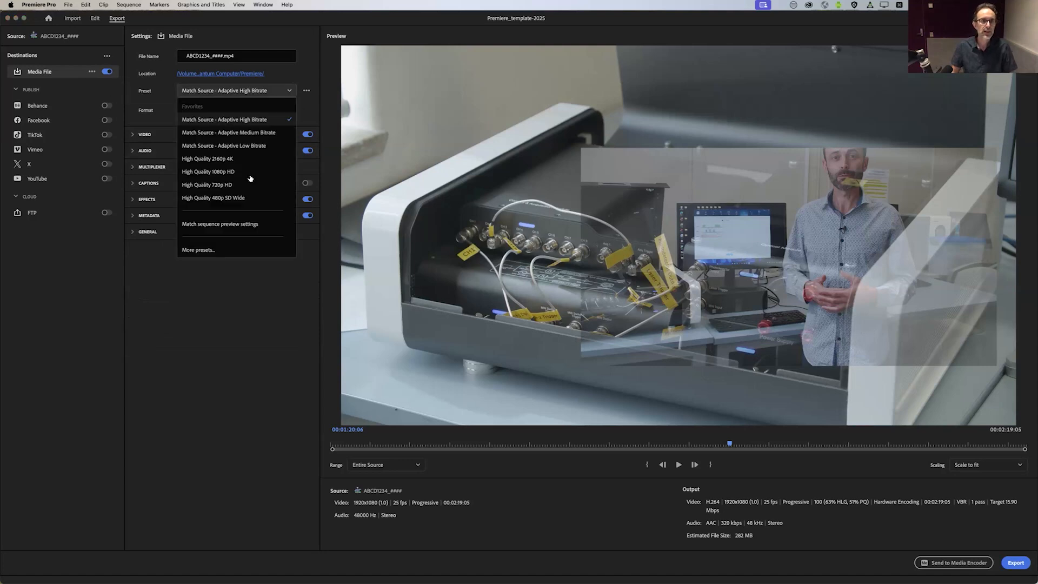
left_click(208, 251)
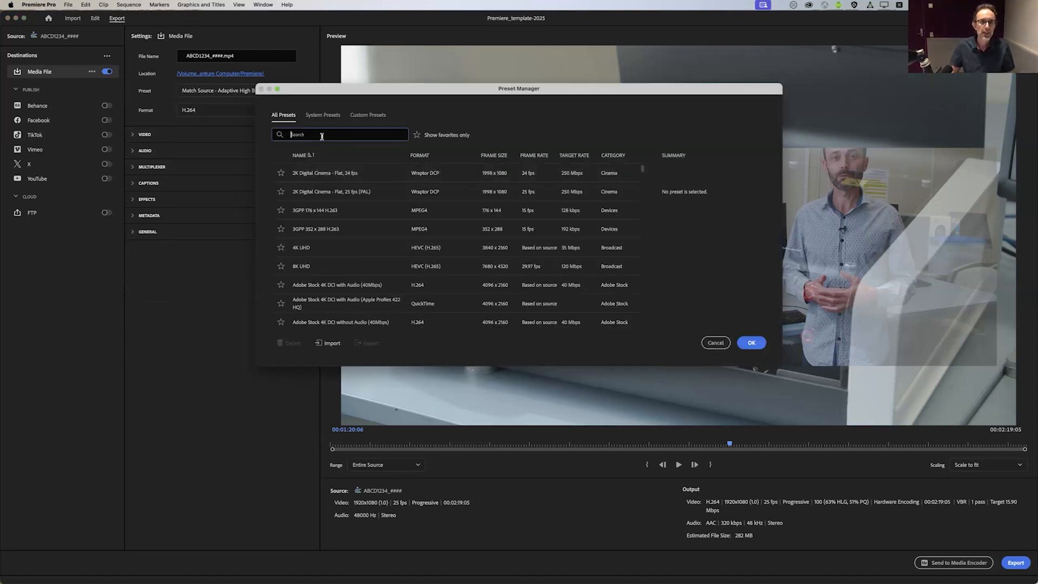
type("yout")
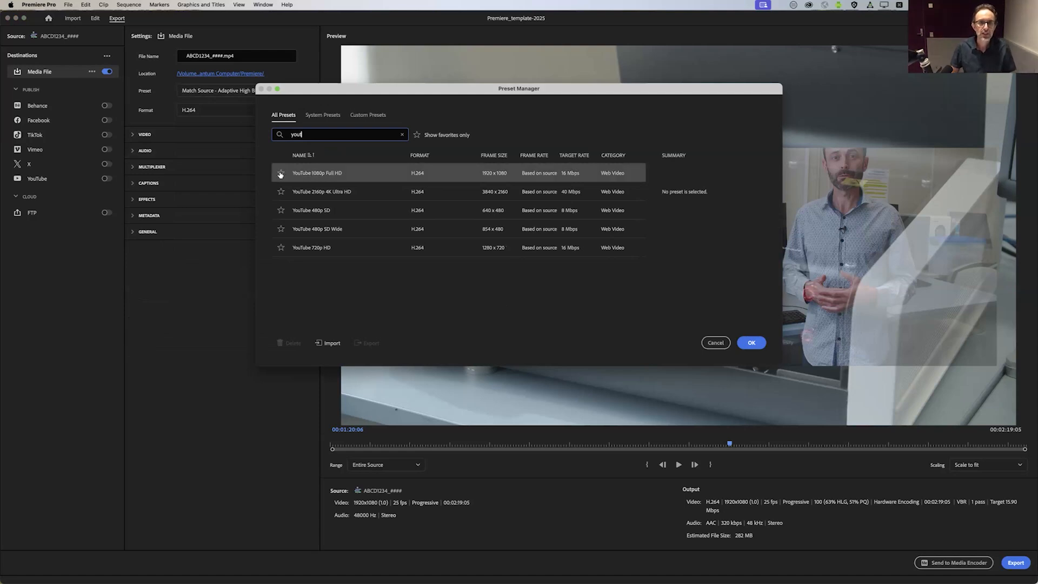
left_click(306, 175)
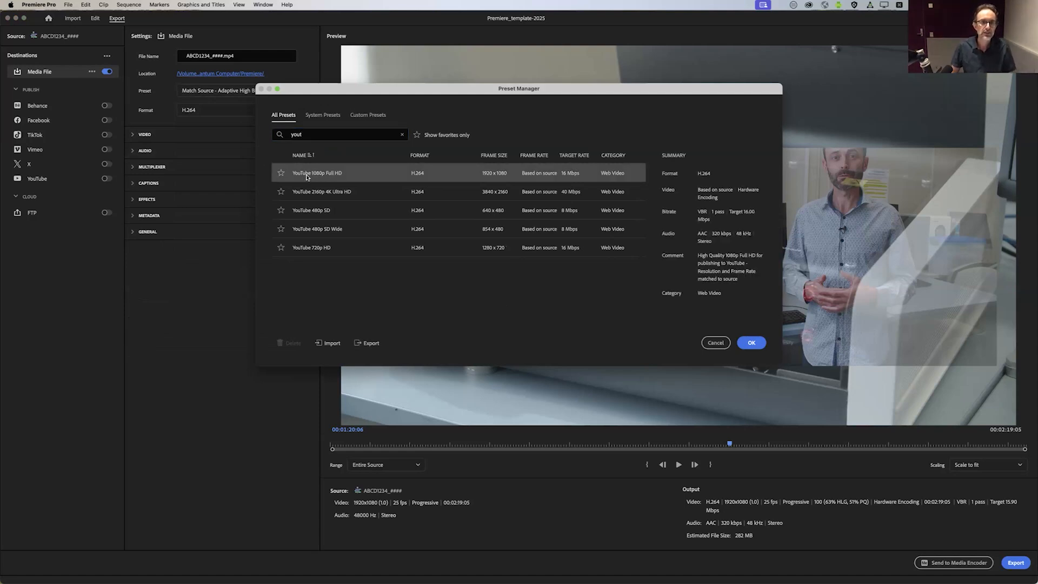
left_click(752, 343)
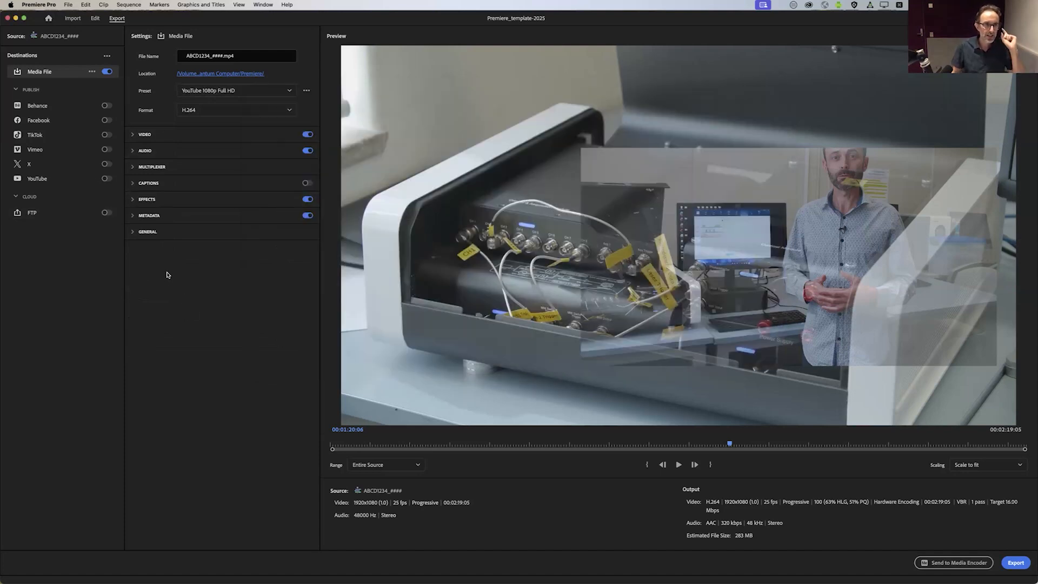
Step: Show the additional video export settings and set the target bitrate to 5 Mbps
left_click(133, 135)
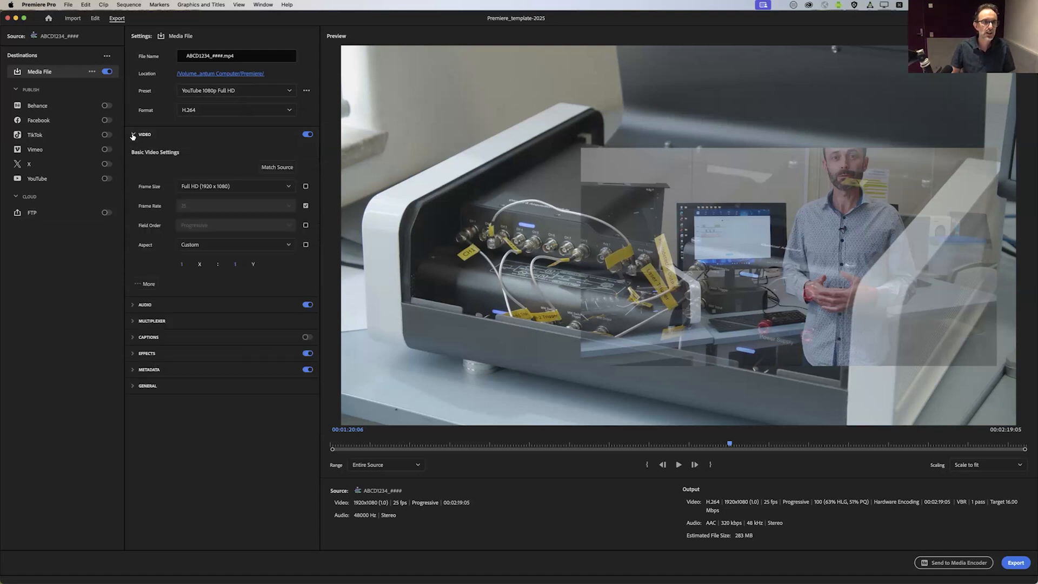
left_click(142, 285)
scroll(131, 332, "down", 5)
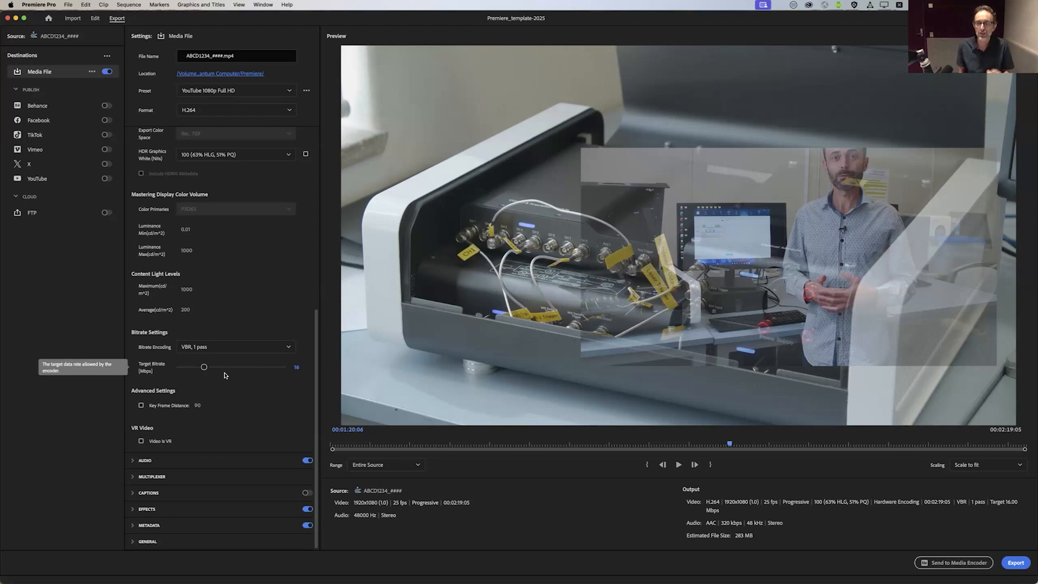
left_click_drag(204, 367, 188, 370)
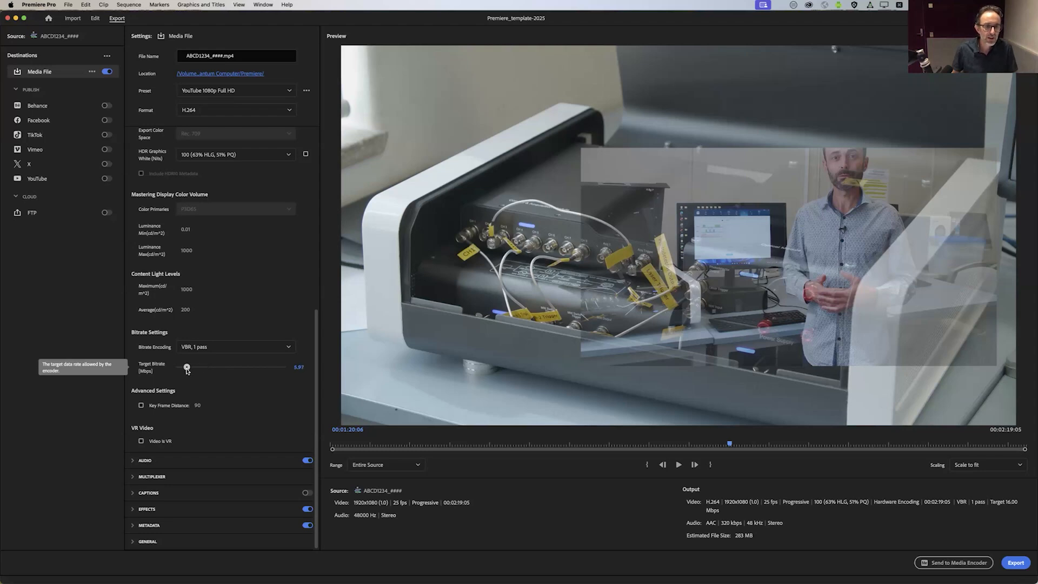
left_click(298, 367)
key("BackSpace")
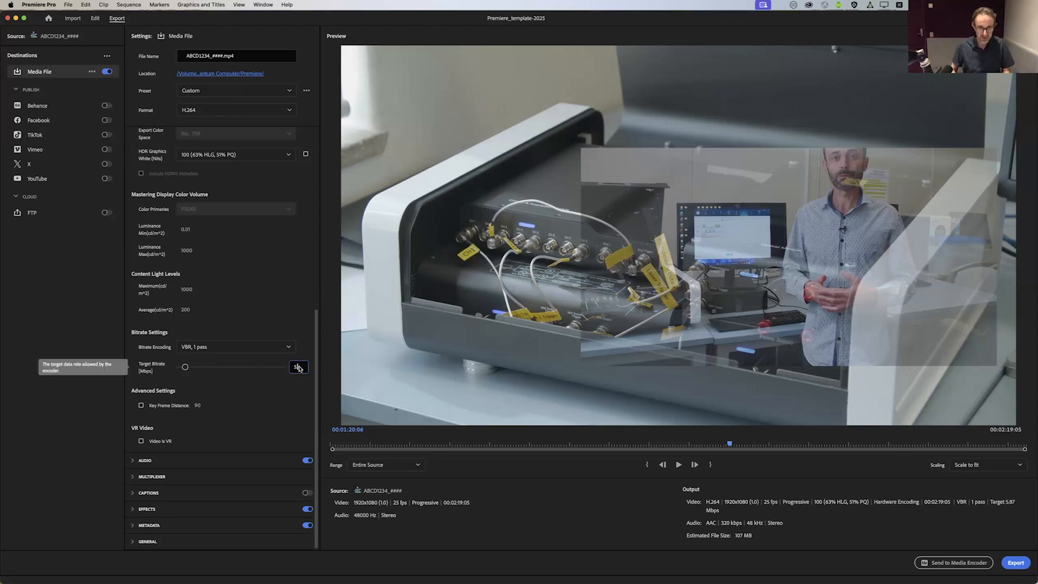
type("5")
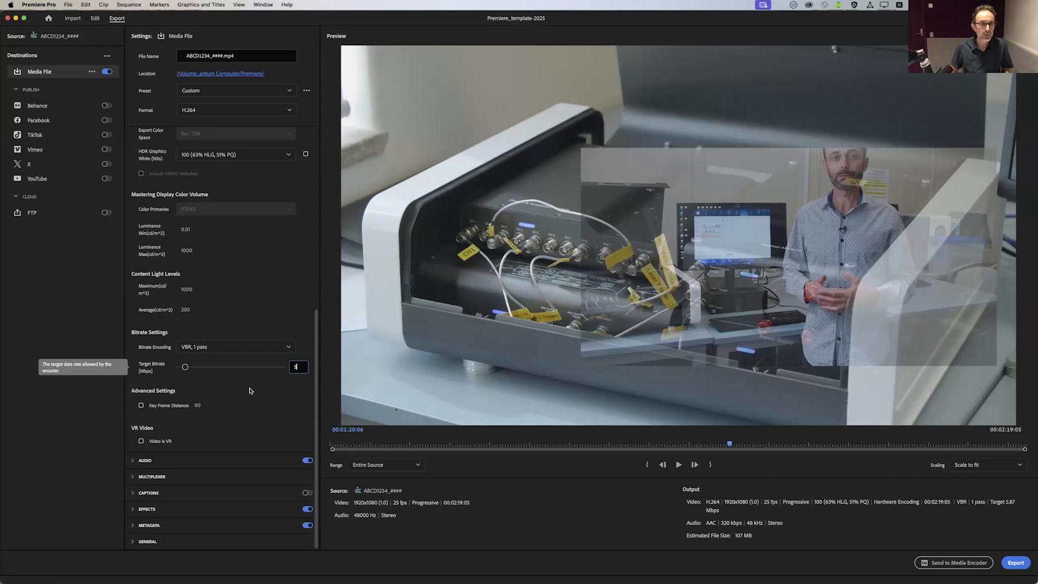
key("Return")
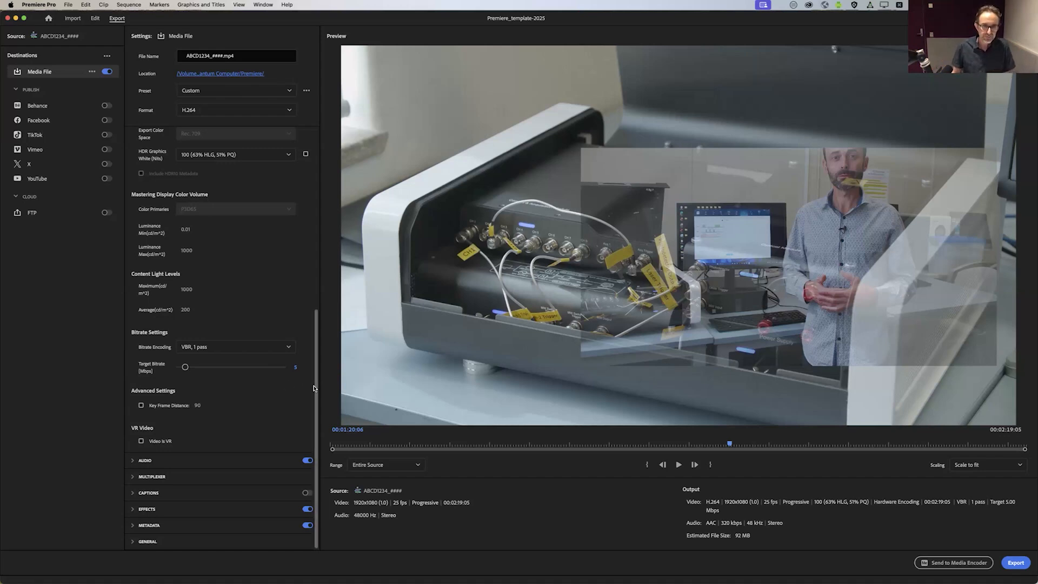
Step: Keep the export file name ABCD1234_#### and set its save location to the Quantum Computer project's OUTPUT folder
scroll(316, 365, "up", 3)
scroll(299, 200, "up", 6)
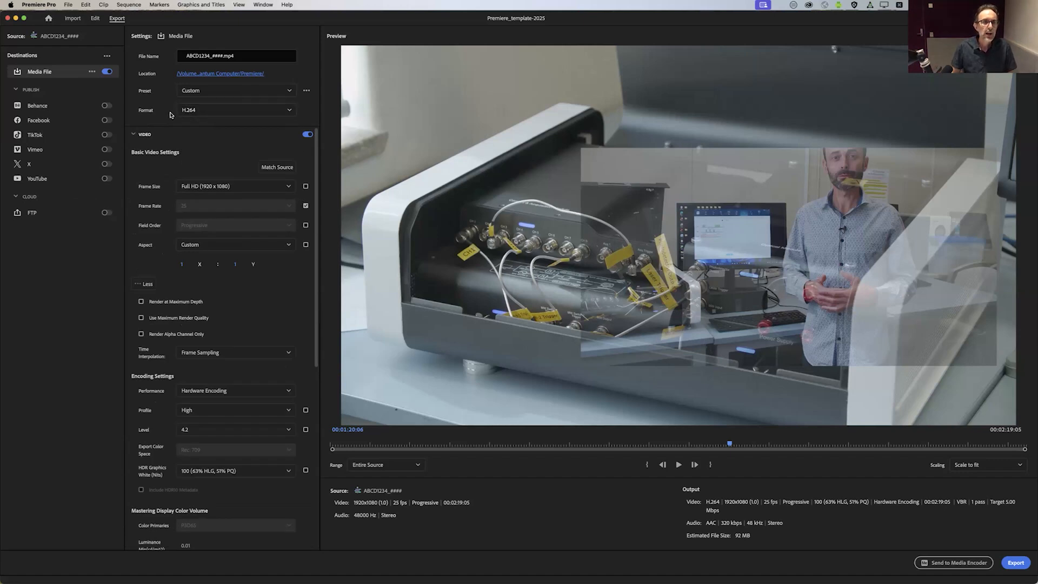
left_click(221, 57)
left_click_drag(223, 56, 147, 53)
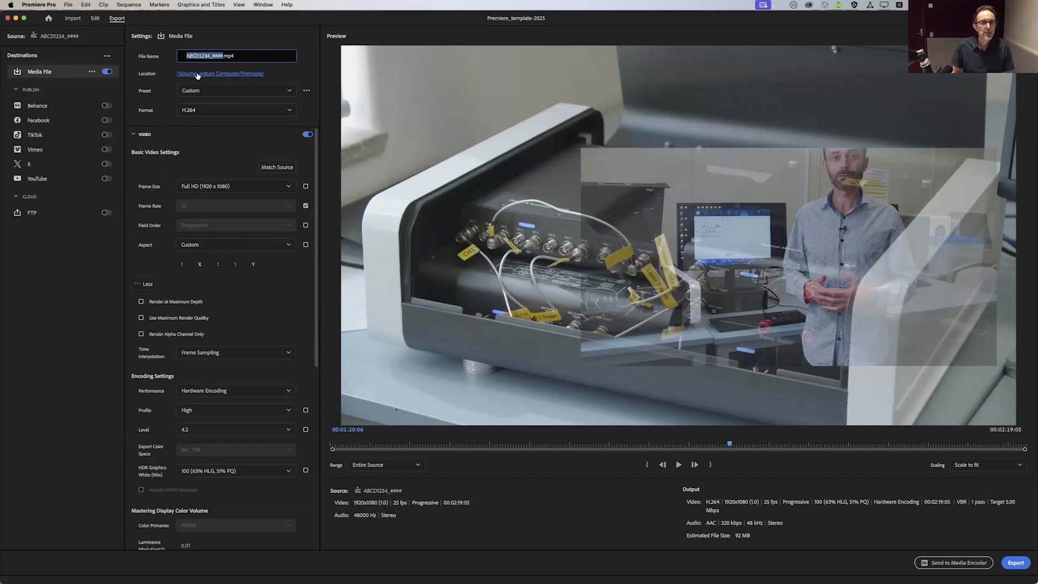
left_click(242, 74)
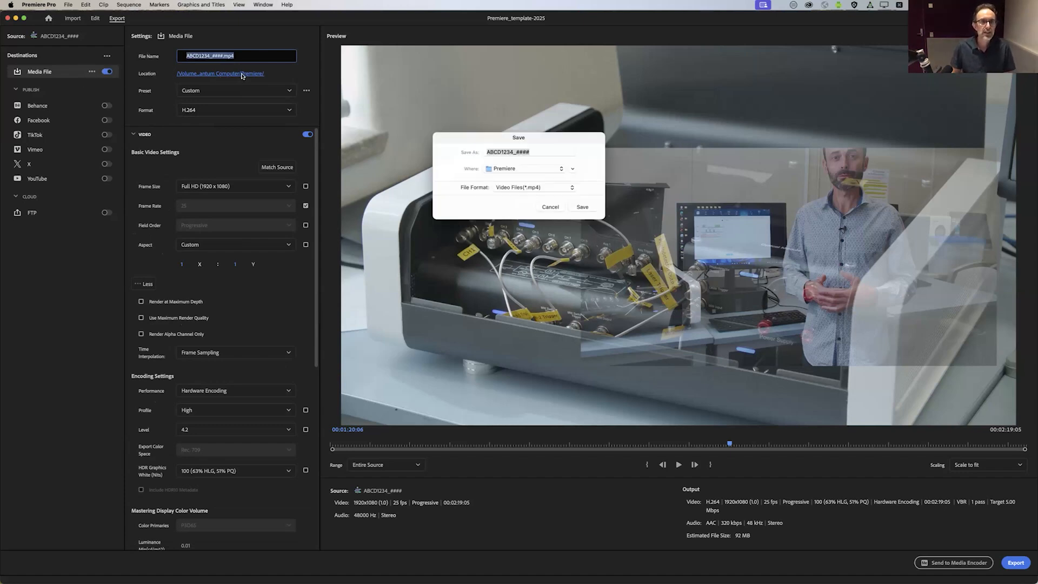
left_click(574, 168)
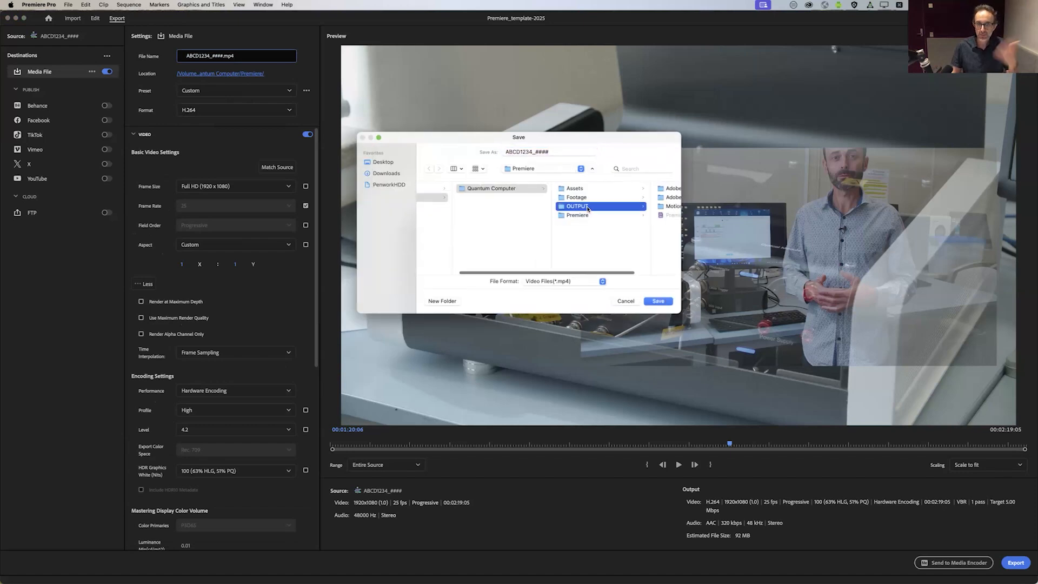
left_click(521, 207)
left_click(656, 302)
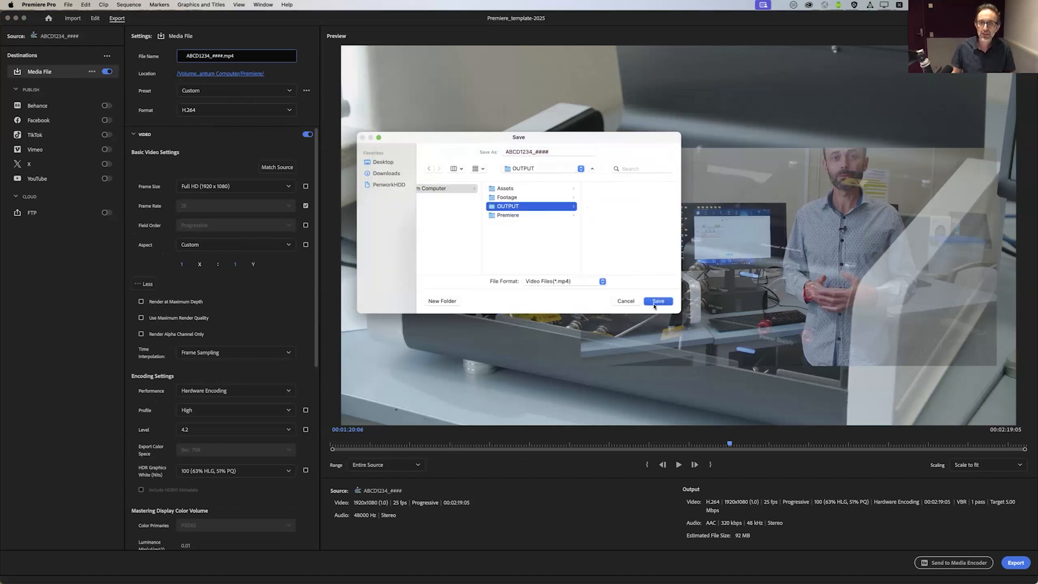
Step: Start exporting the sequence and cancel the encoding partway through
left_click(1016, 563)
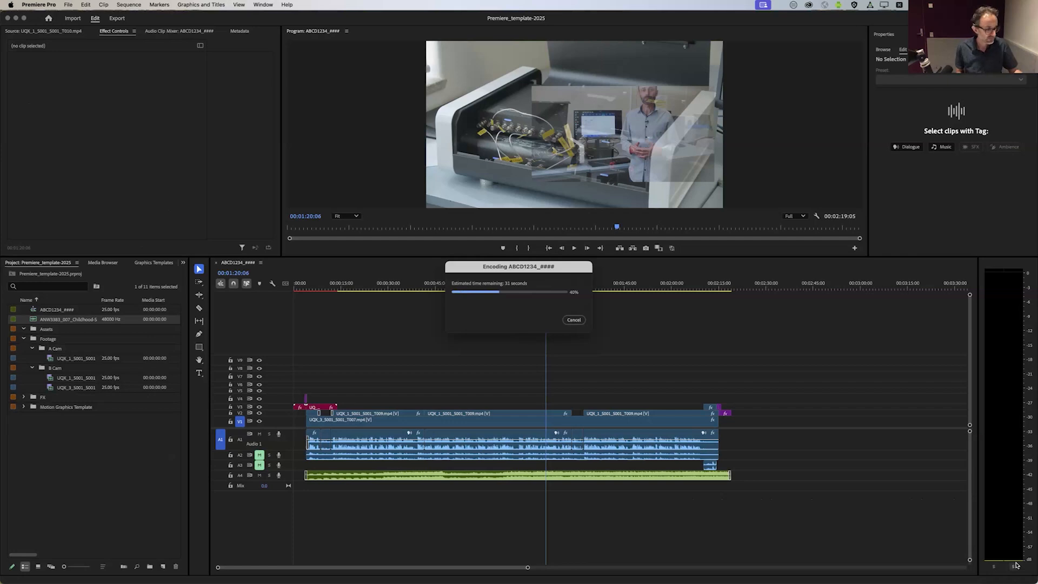
left_click(568, 320)
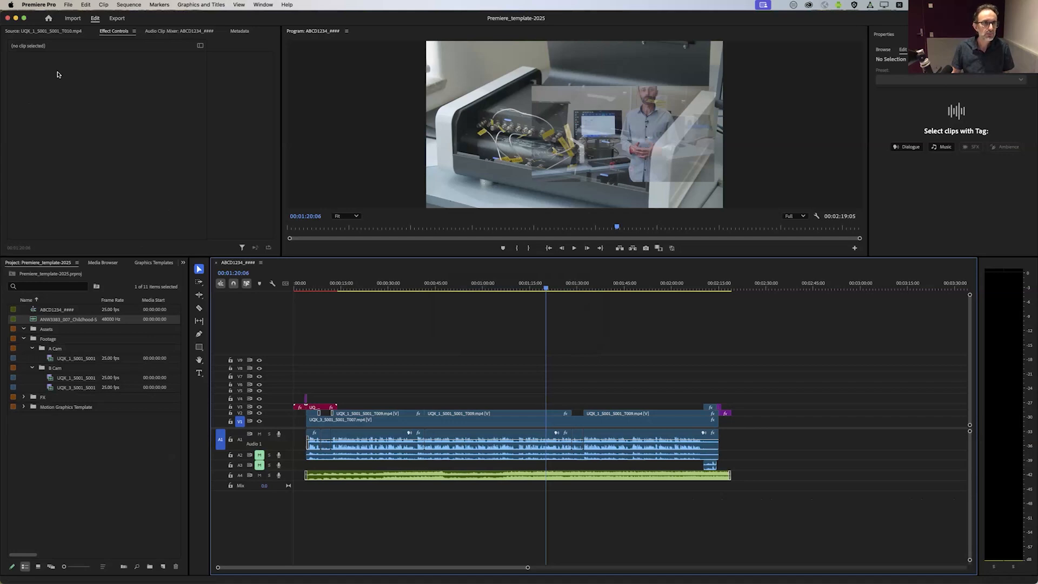
Step: Move the Premiere window aside and preview the exported ABCD1234_####.mp4 from the OUTPUT folder in Finder, skipping to near its end
left_click_drag(386, 18, 386, 106)
left_click(386, 106)
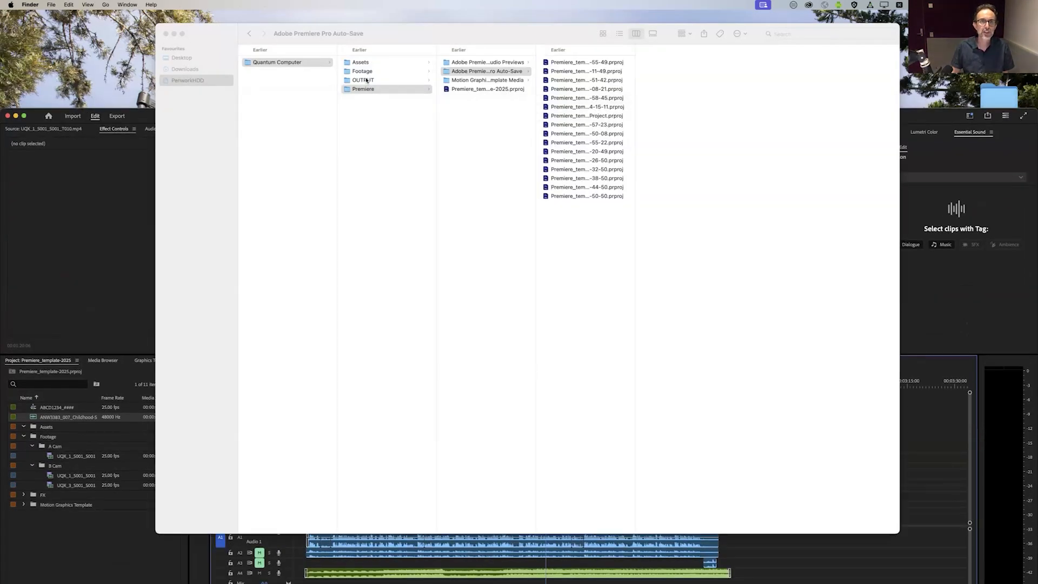
left_click(403, 80)
left_click(476, 63)
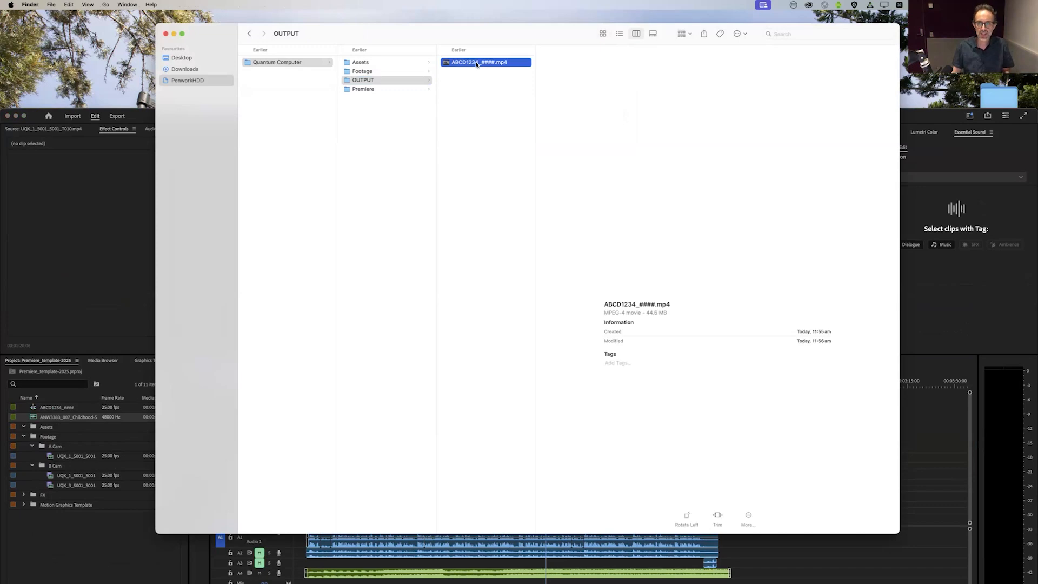
key("space")
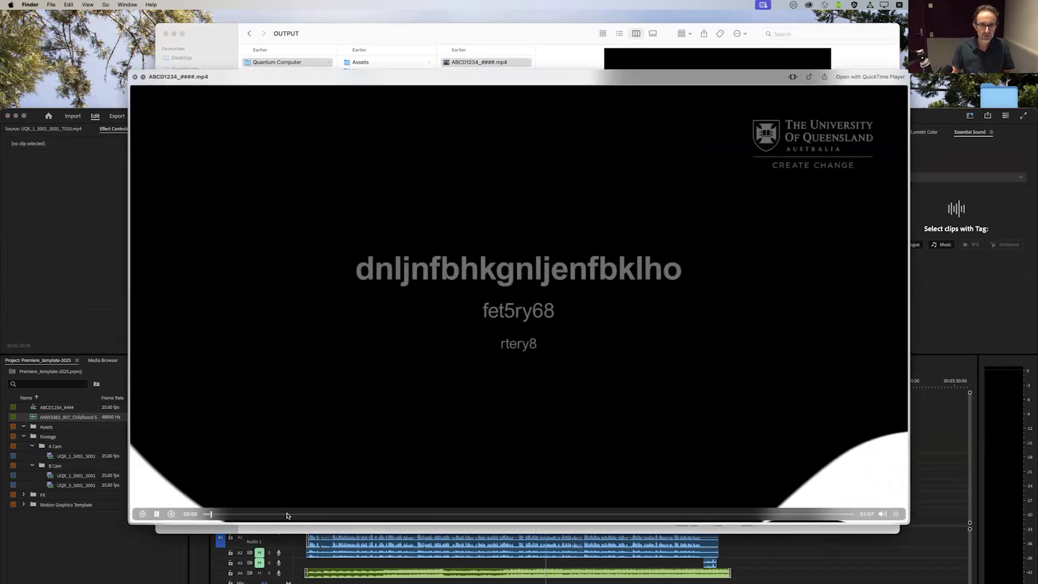
left_click(722, 513)
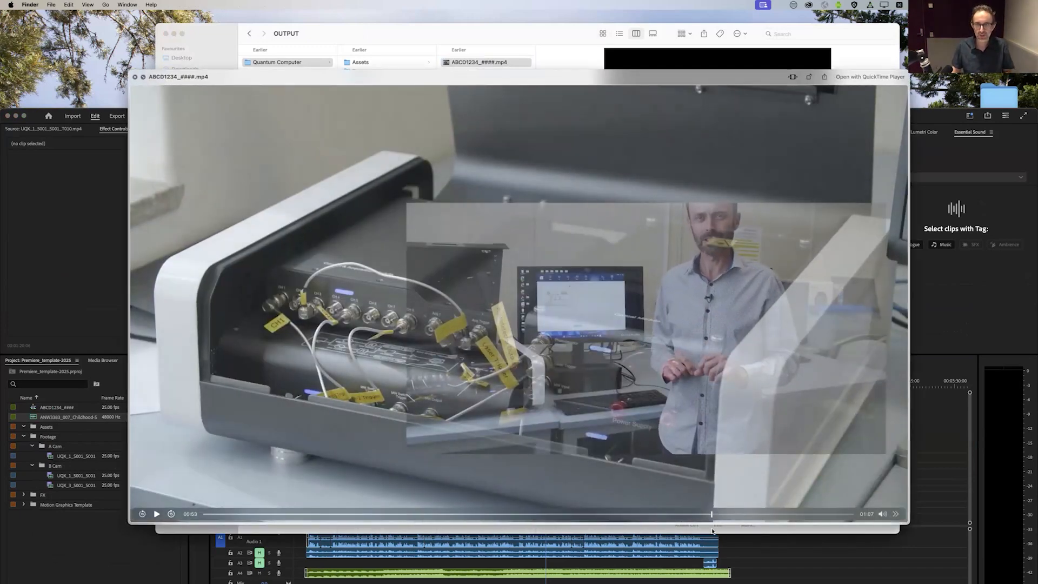
key("space")
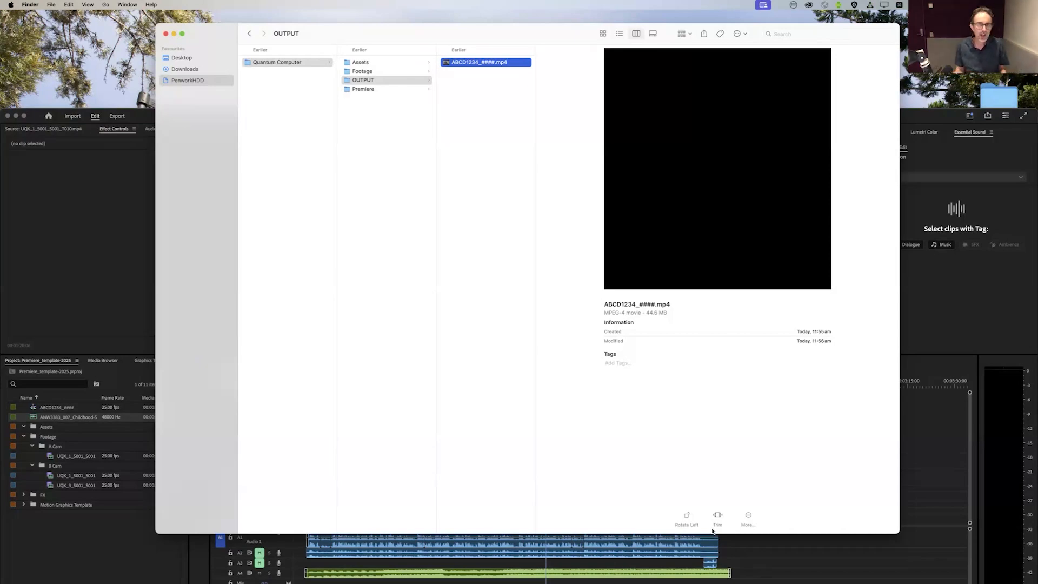
scroll(730, 531, "left", 3)
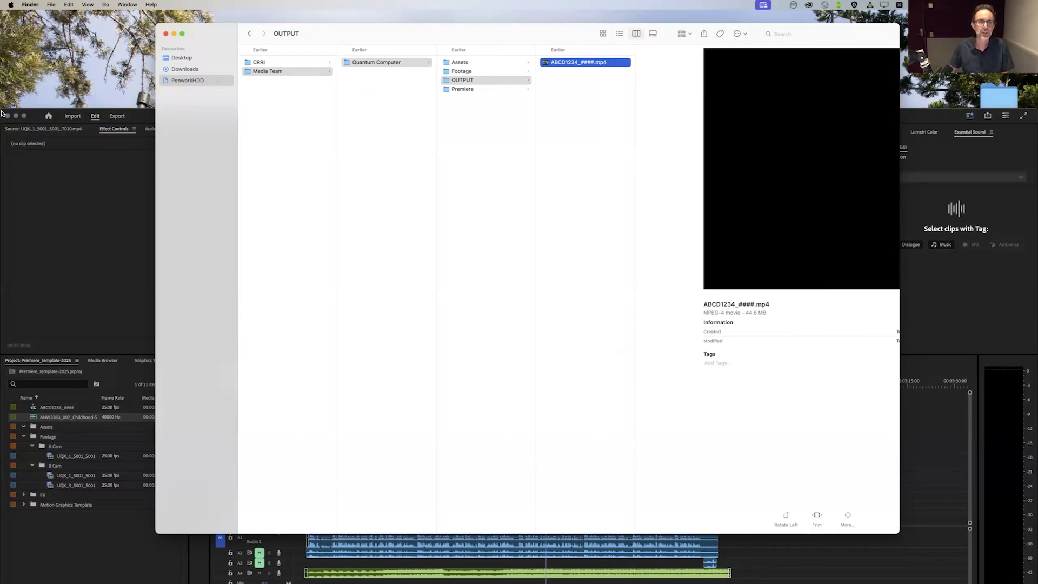
Step: Switch back to Premiere, reopen the sequence's export settings and bring the bitrate settings into view
left_click(65, 207)
left_click(117, 115)
left_click_drag(172, 114, 176, 37)
scroll(133, 496, "down", 10)
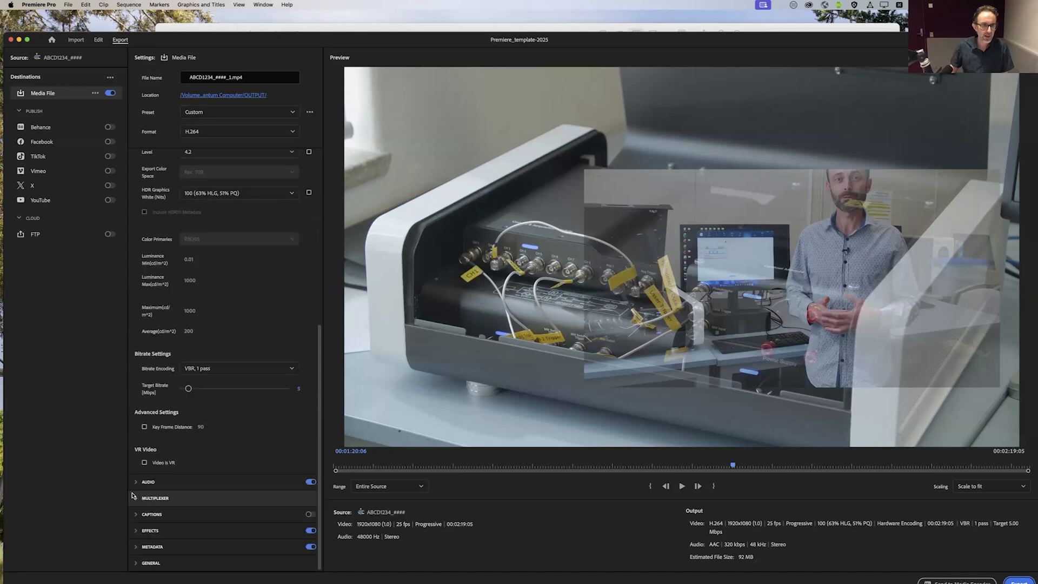
Step: Try VBR, 2 pass bitrate encoding with a maximum bitrate of 14.52 Mbps, and switch back to VBR, 1 pass
left_click(243, 368)
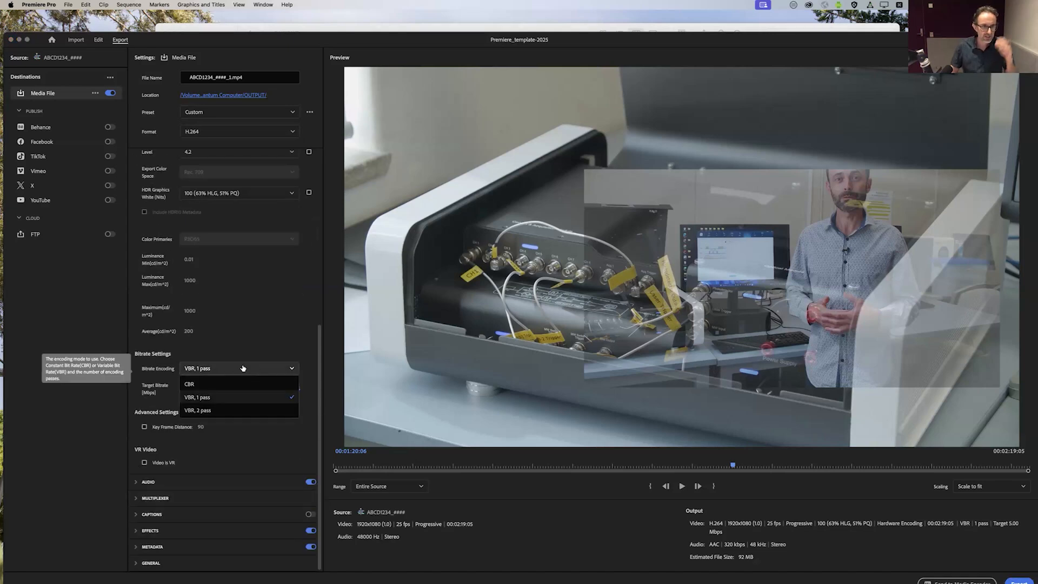
left_click(223, 400)
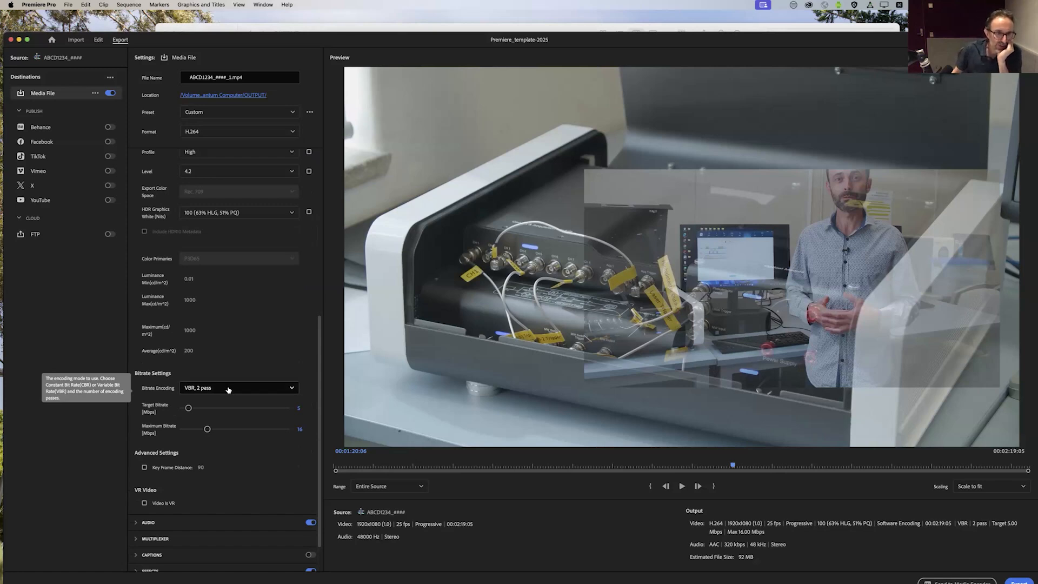
left_click(216, 390)
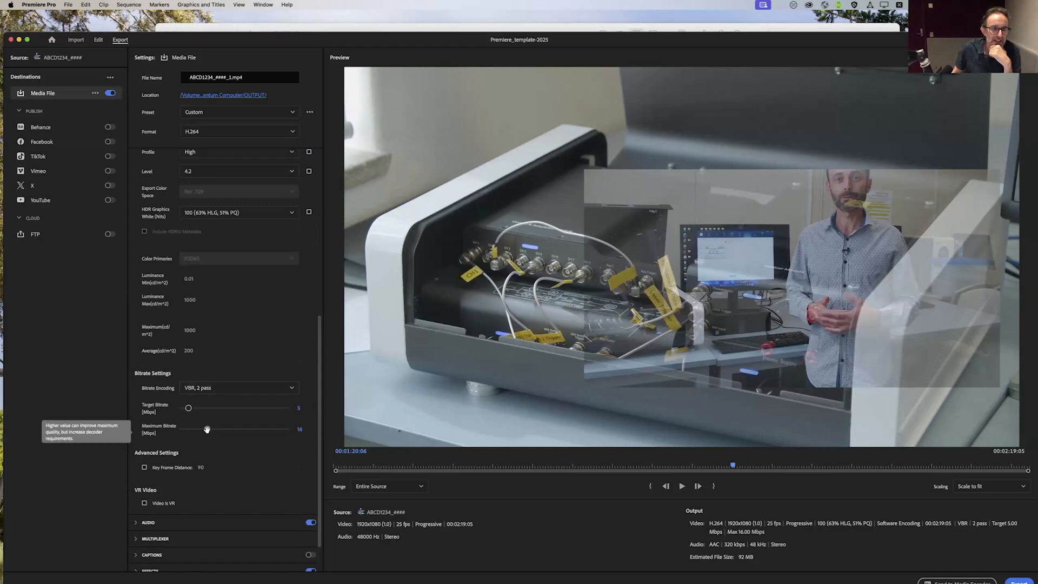
left_click(196, 388)
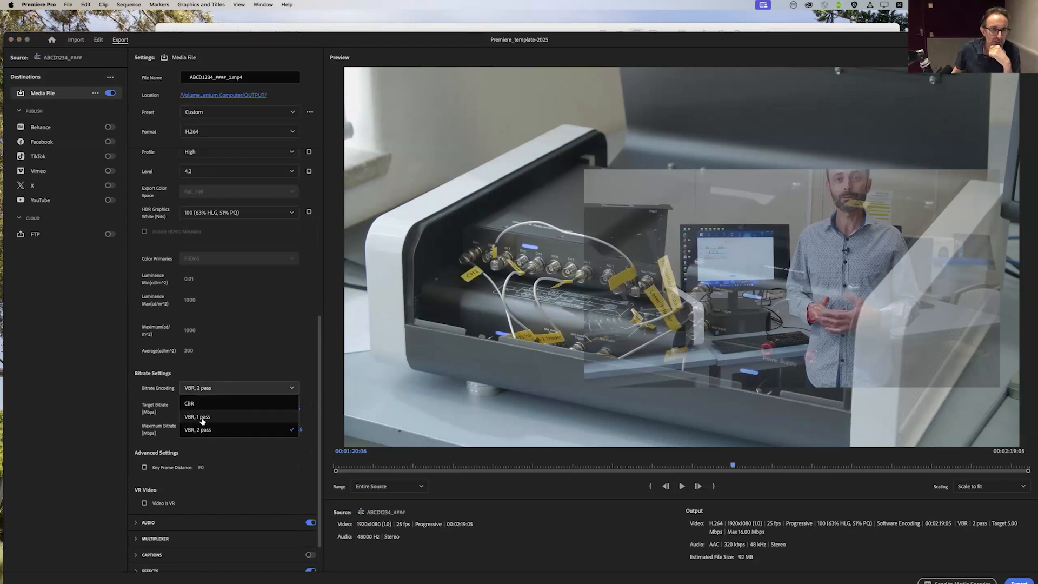
left_click(205, 430)
left_click_drag(206, 431, 206, 431)
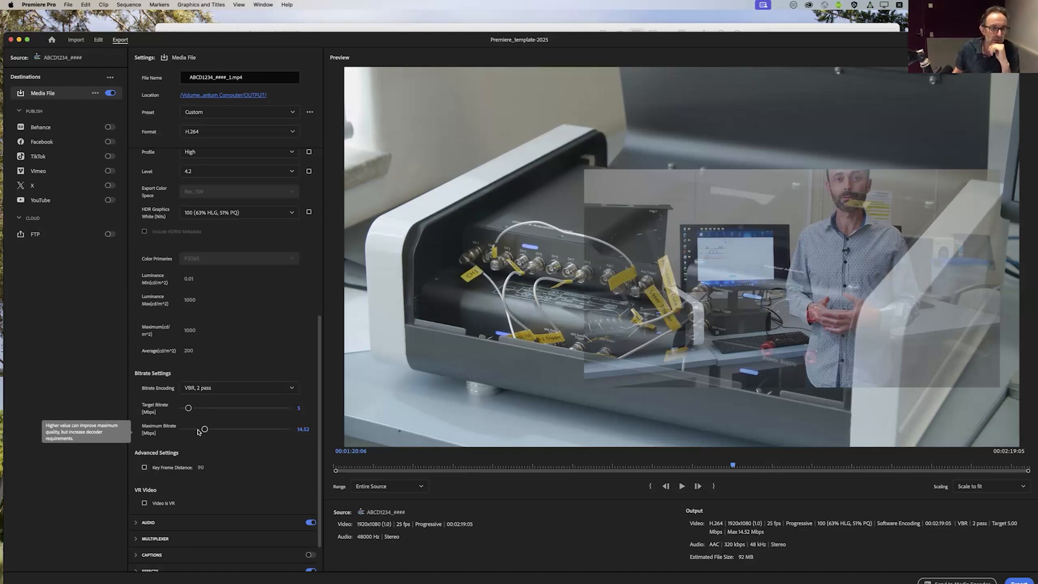
left_click(206, 388)
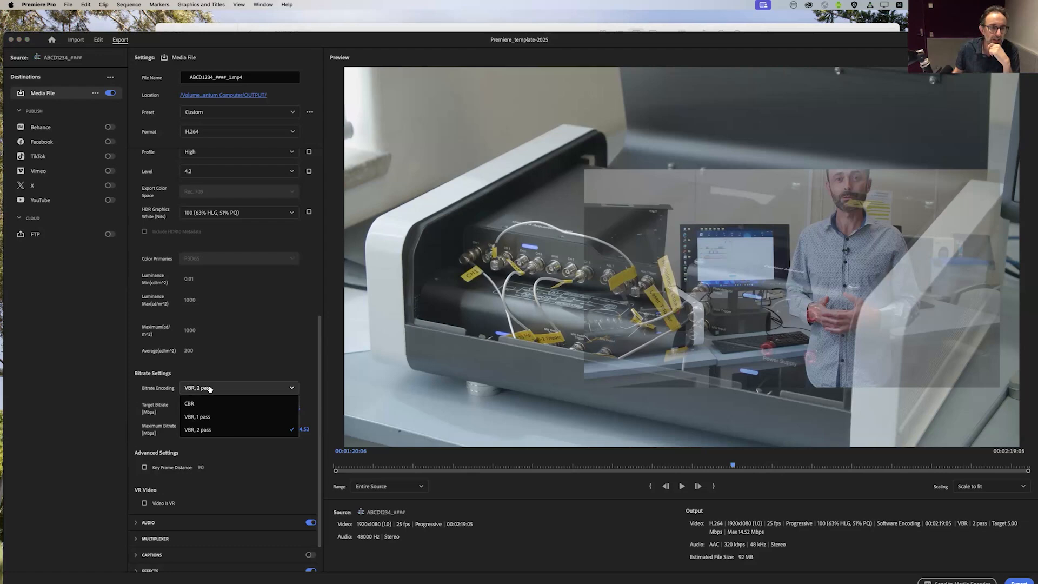
left_click(205, 417)
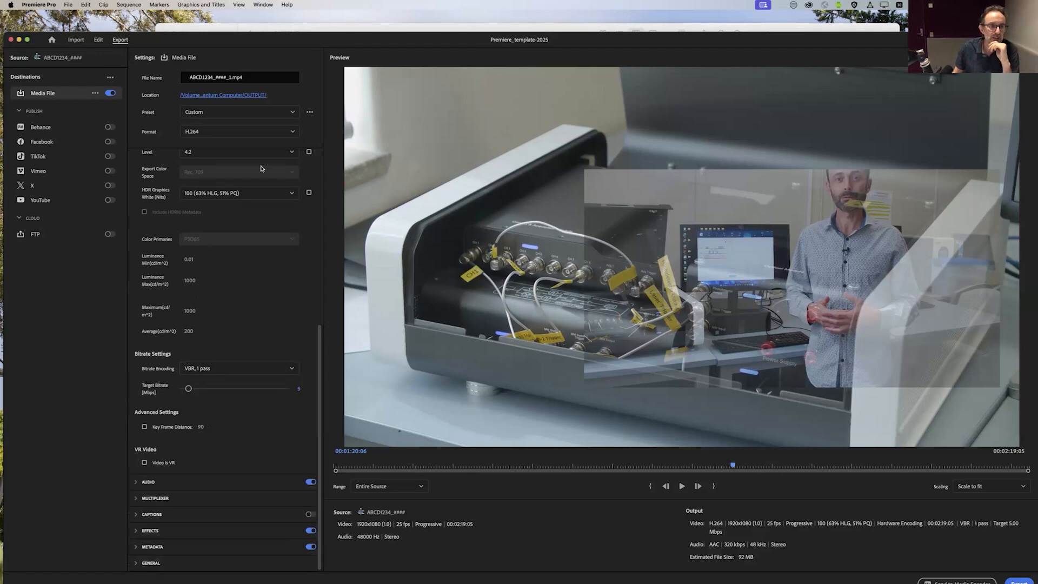
Step: Move the Premiere export window and the Storyboard Example browser window aside while searching for the open PowerPoint presentation
left_click_drag(315, 43, 312, 69)
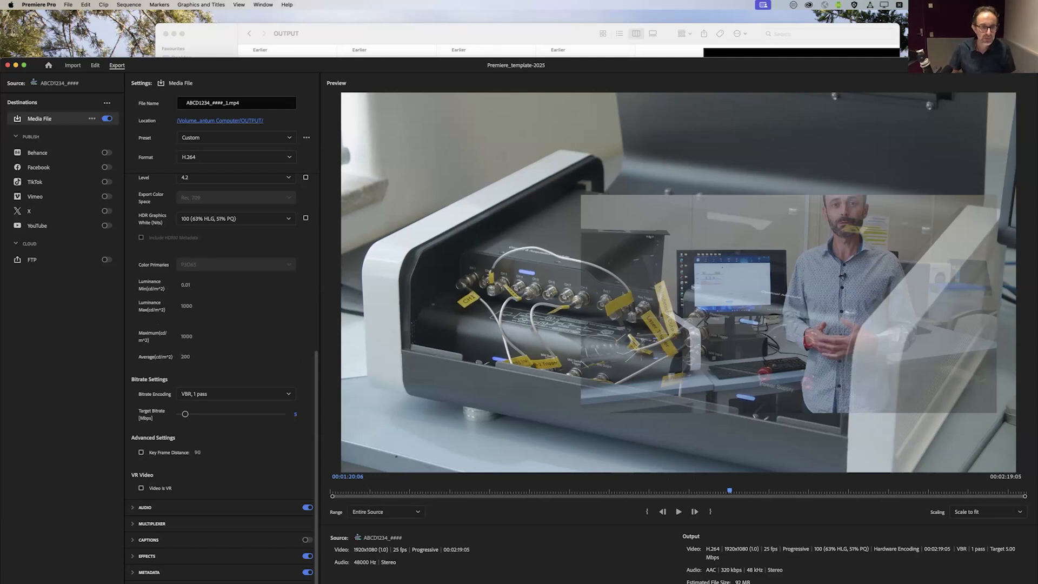
left_click(396, 40)
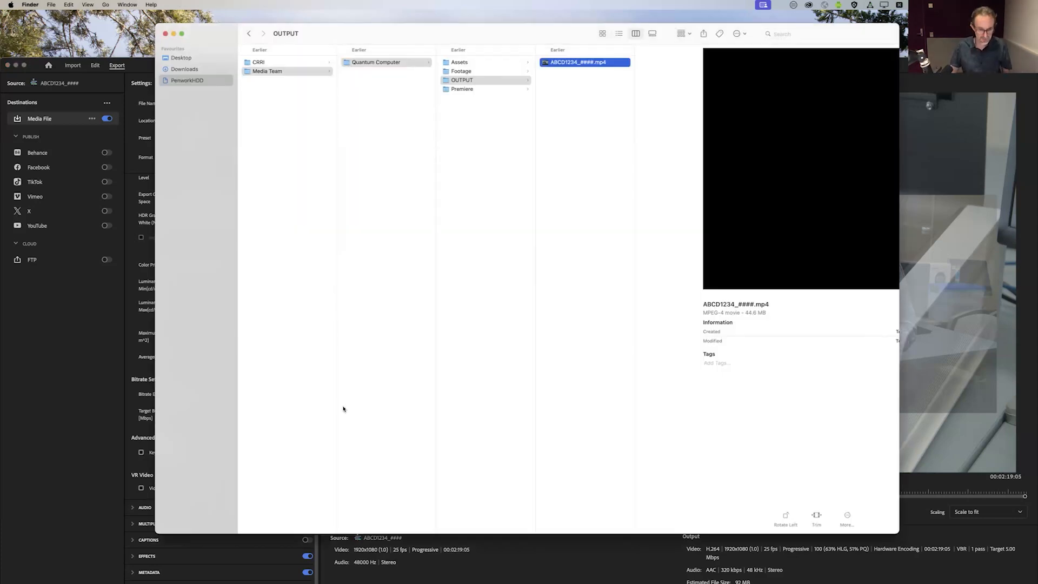
key("super+Tab")
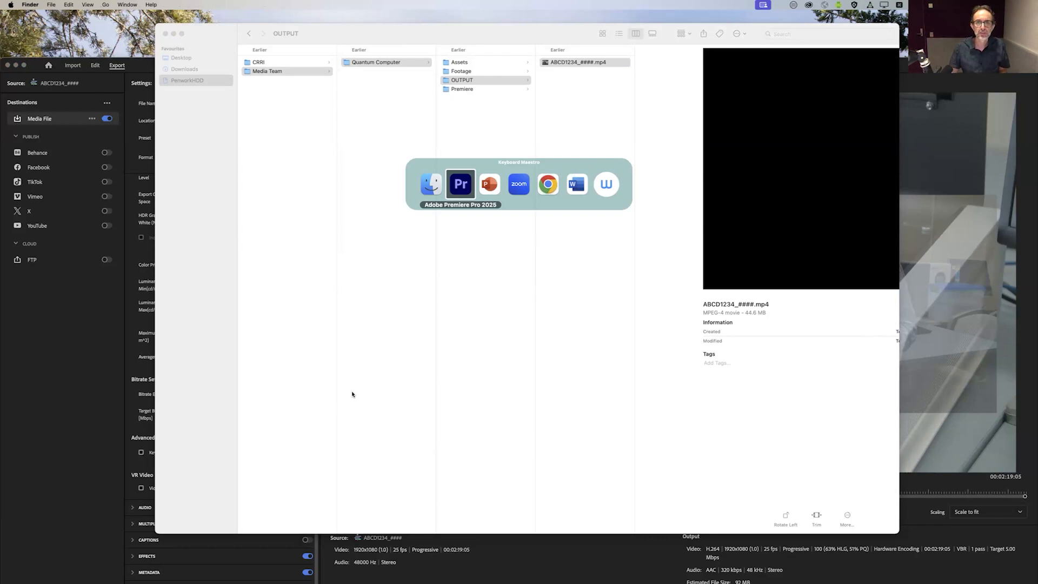
key("super+Tab")
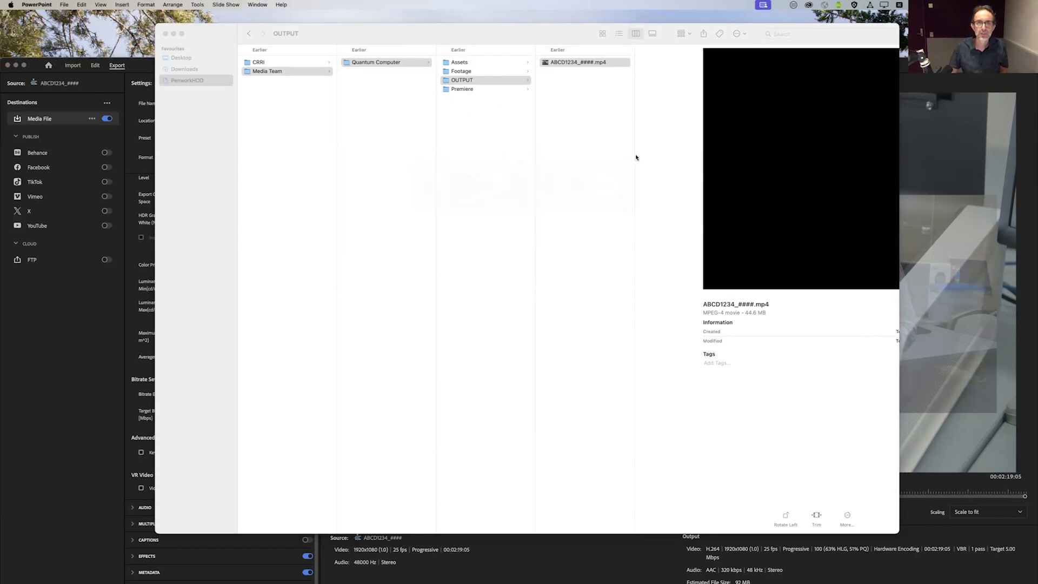
left_click(62, 4)
left_click(62, 4)
left_click_drag(147, 67, 284, 310)
left_click_drag(239, 574, 205, 184)
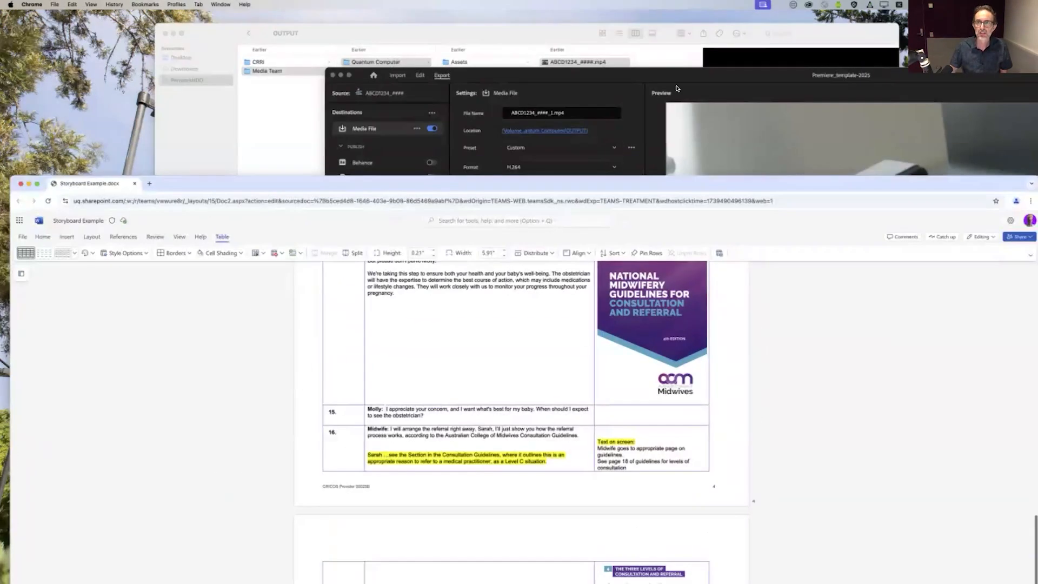
left_click_drag(733, 81, 294, 80)
left_click_drag(95, 81, 375, 84)
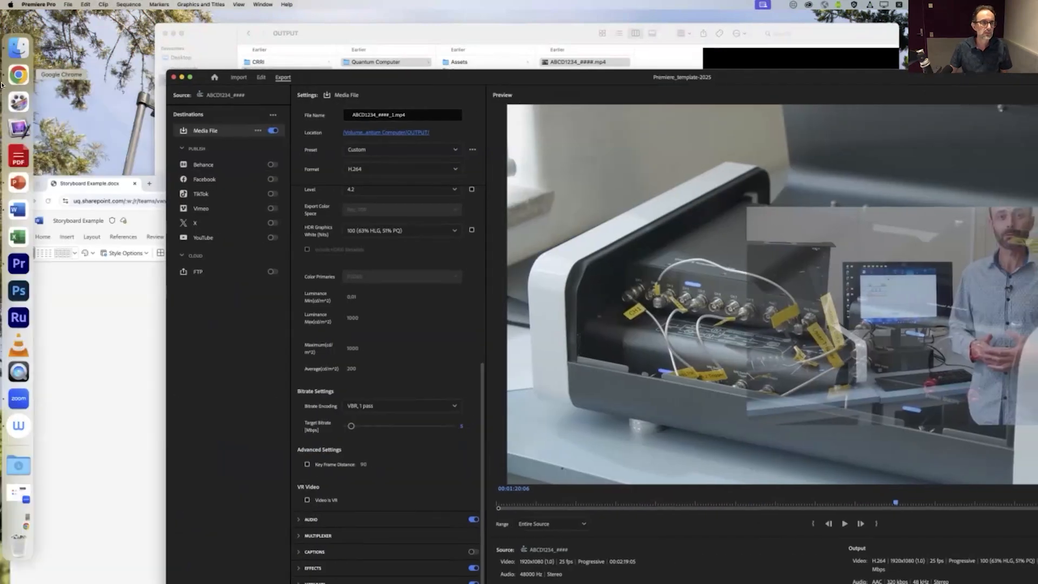
Step: Switch to PowerPoint, open the recent presentation Editing Educational Media with Adobe Premiere and show its Contact slide
left_click(17, 186)
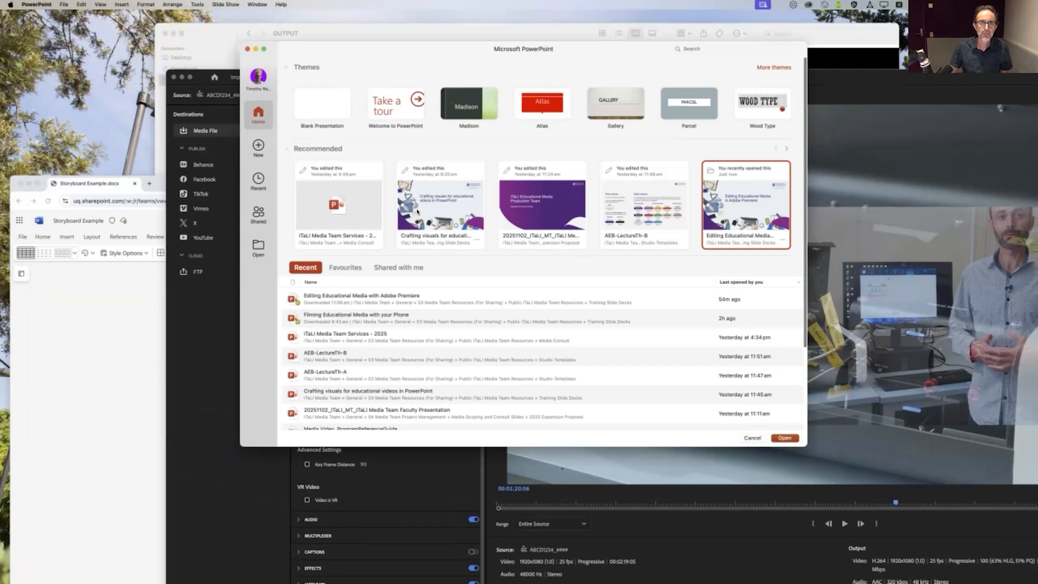
left_click(719, 203)
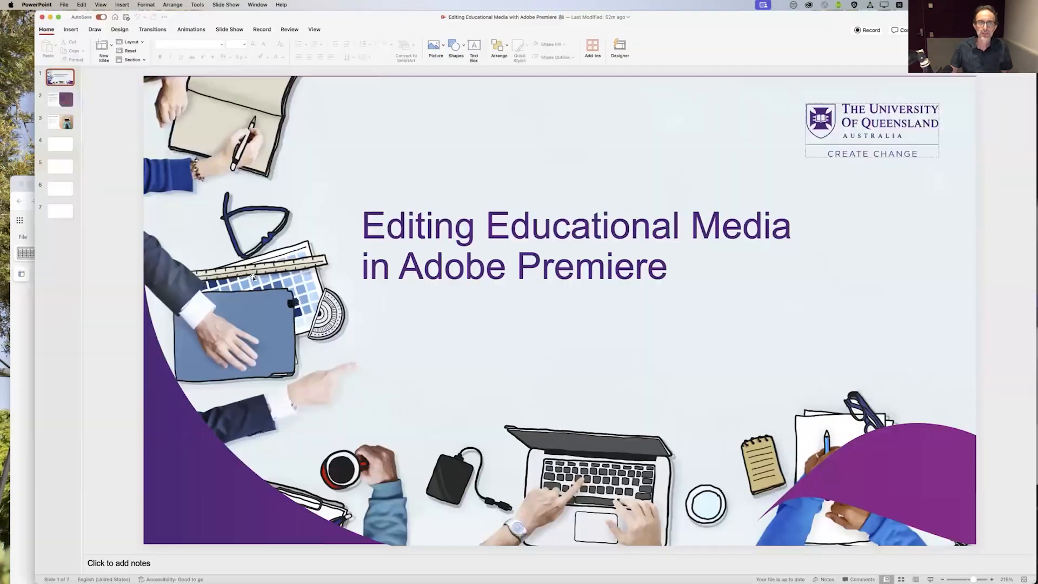
left_click(60, 214)
left_click(61, 191)
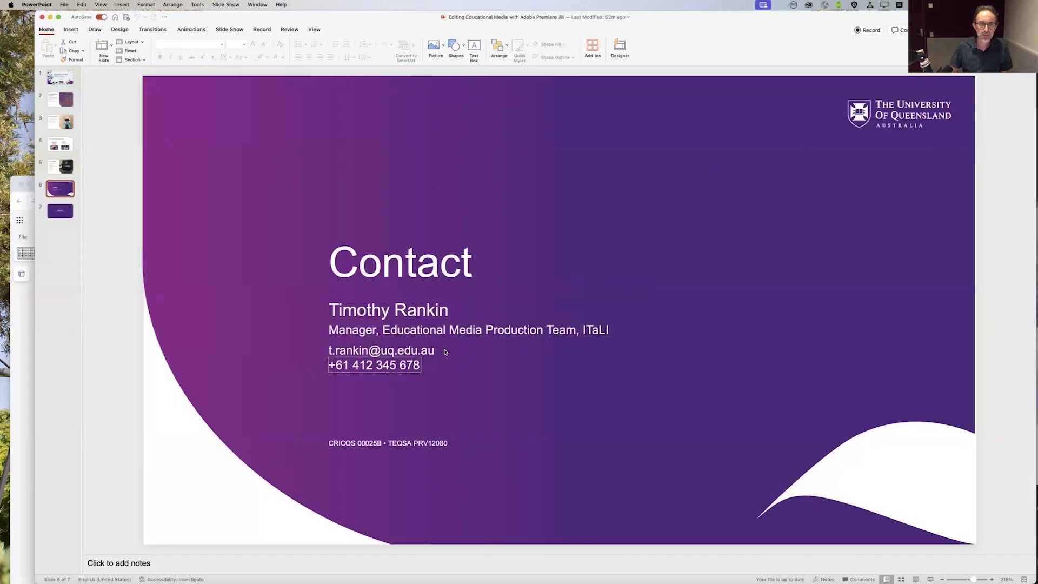
Step: Delete the phone number text box below the e-mail address on the Contact slide
left_click(389, 366)
left_click(453, 373)
left_click(408, 369)
left_click(411, 373)
key("BackSpace")
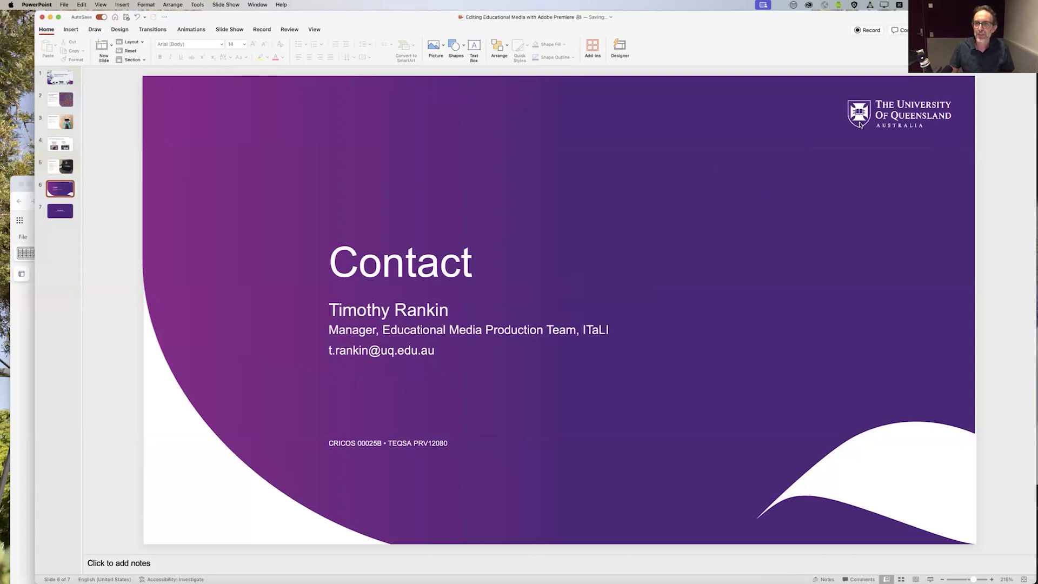